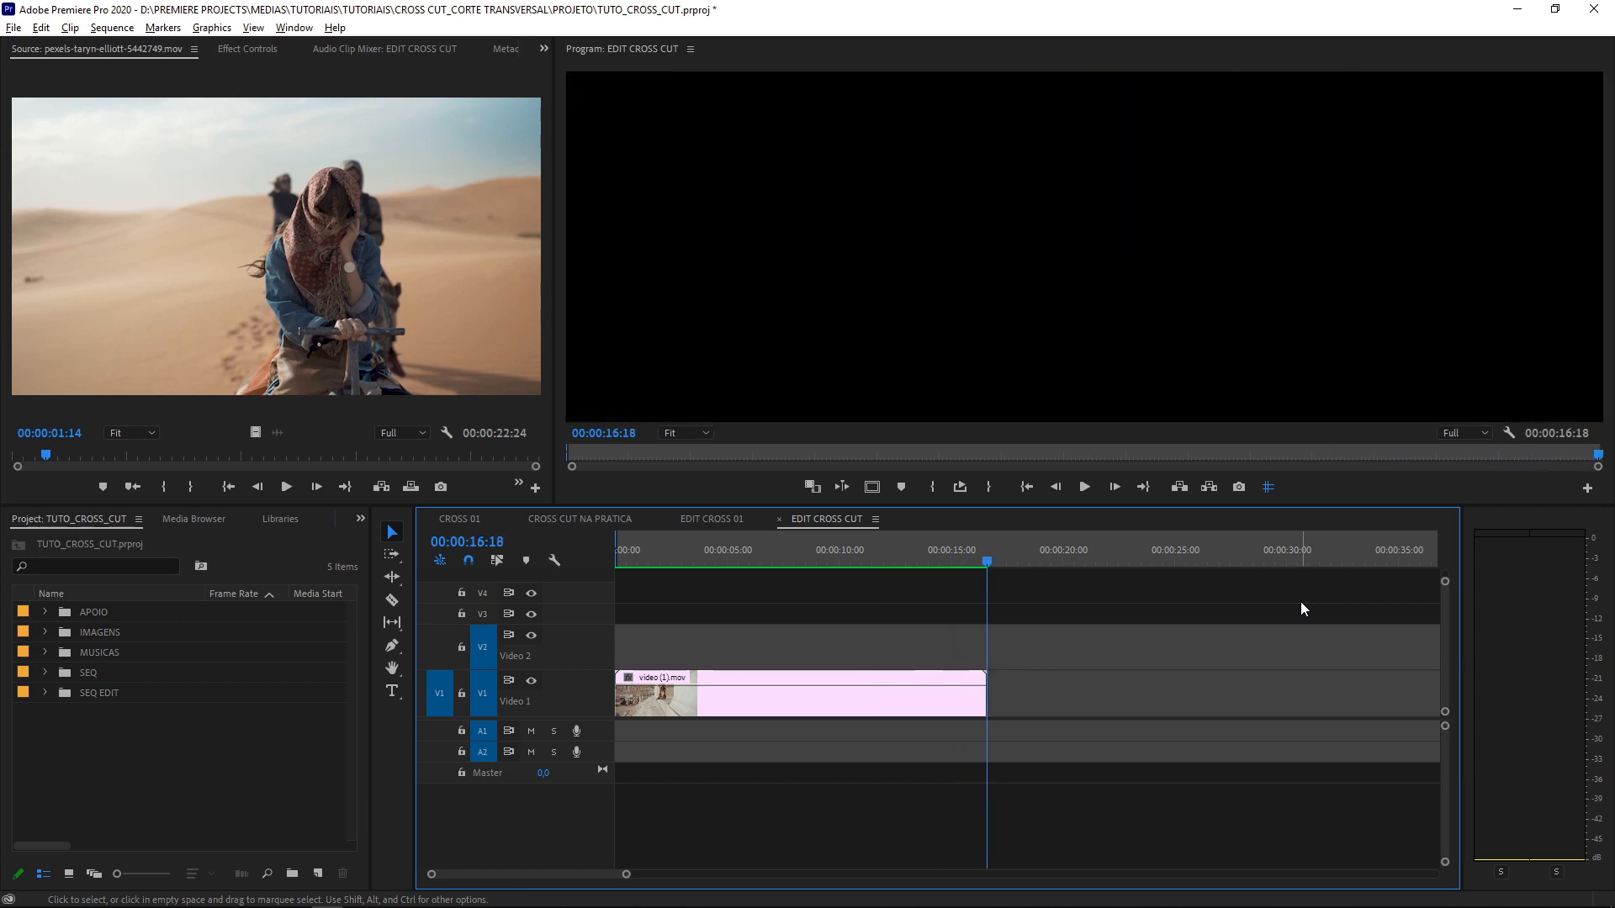
Play the first seconds of the EDIT CROSS CUT sequence to review the walking clip on Video 1
{"action": "key", "text": "Home"}
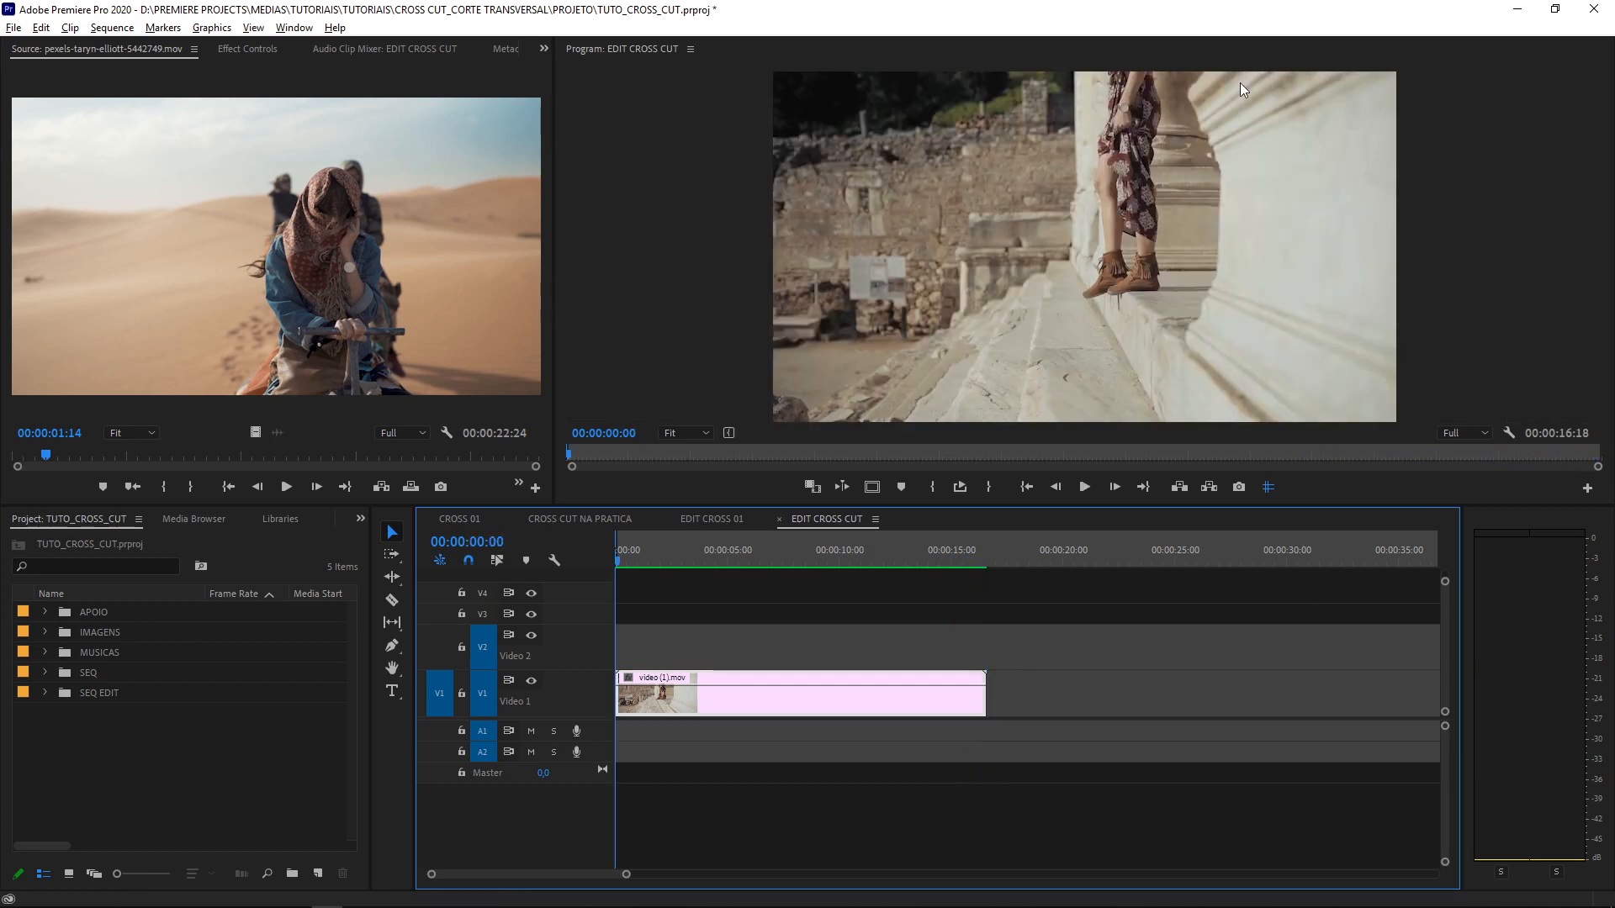
{"action": "key", "text": "space"}
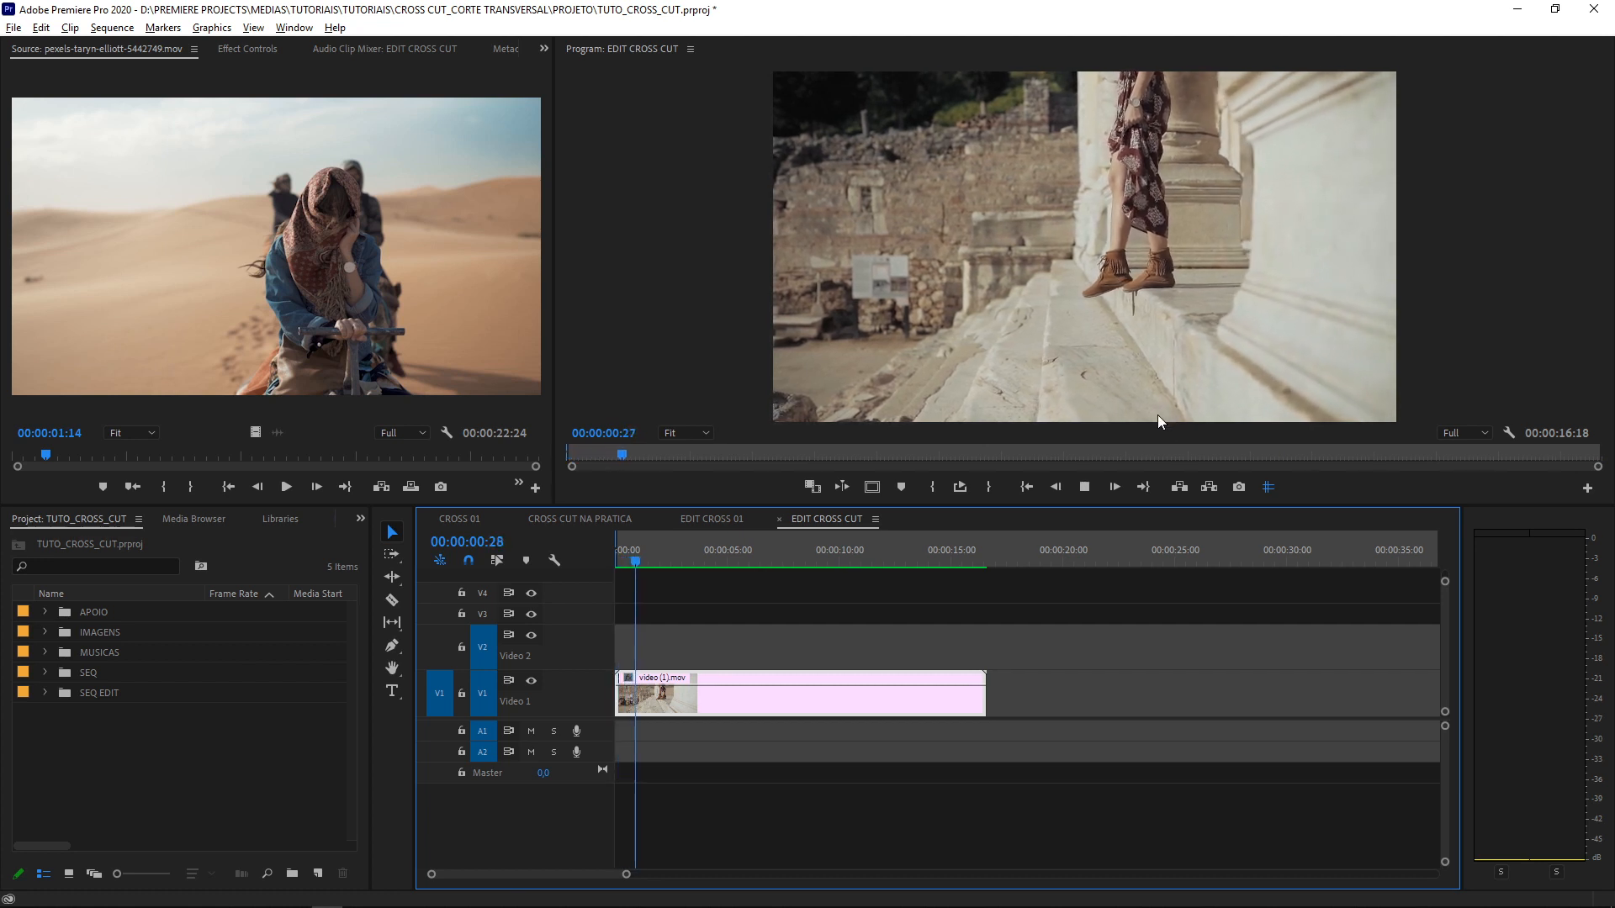
{"action": "key", "text": "space"}
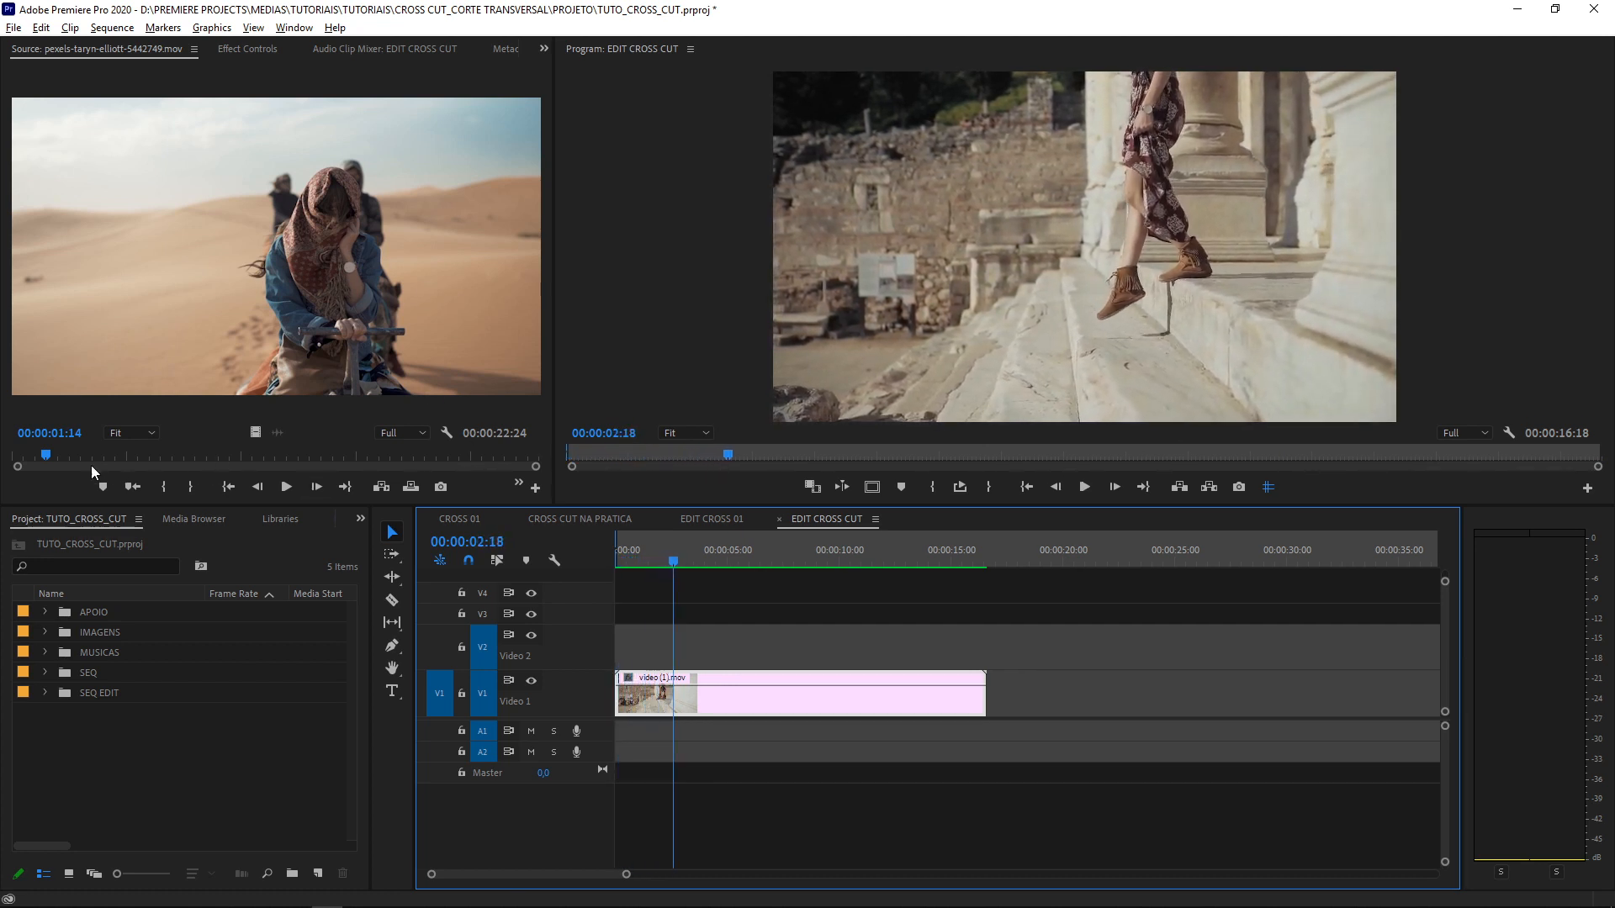
Preview the desert source clip and return its playhead to the first frame
{"action": "left_click", "coordinate": [282, 304]}
{"action": "key", "text": "space"}
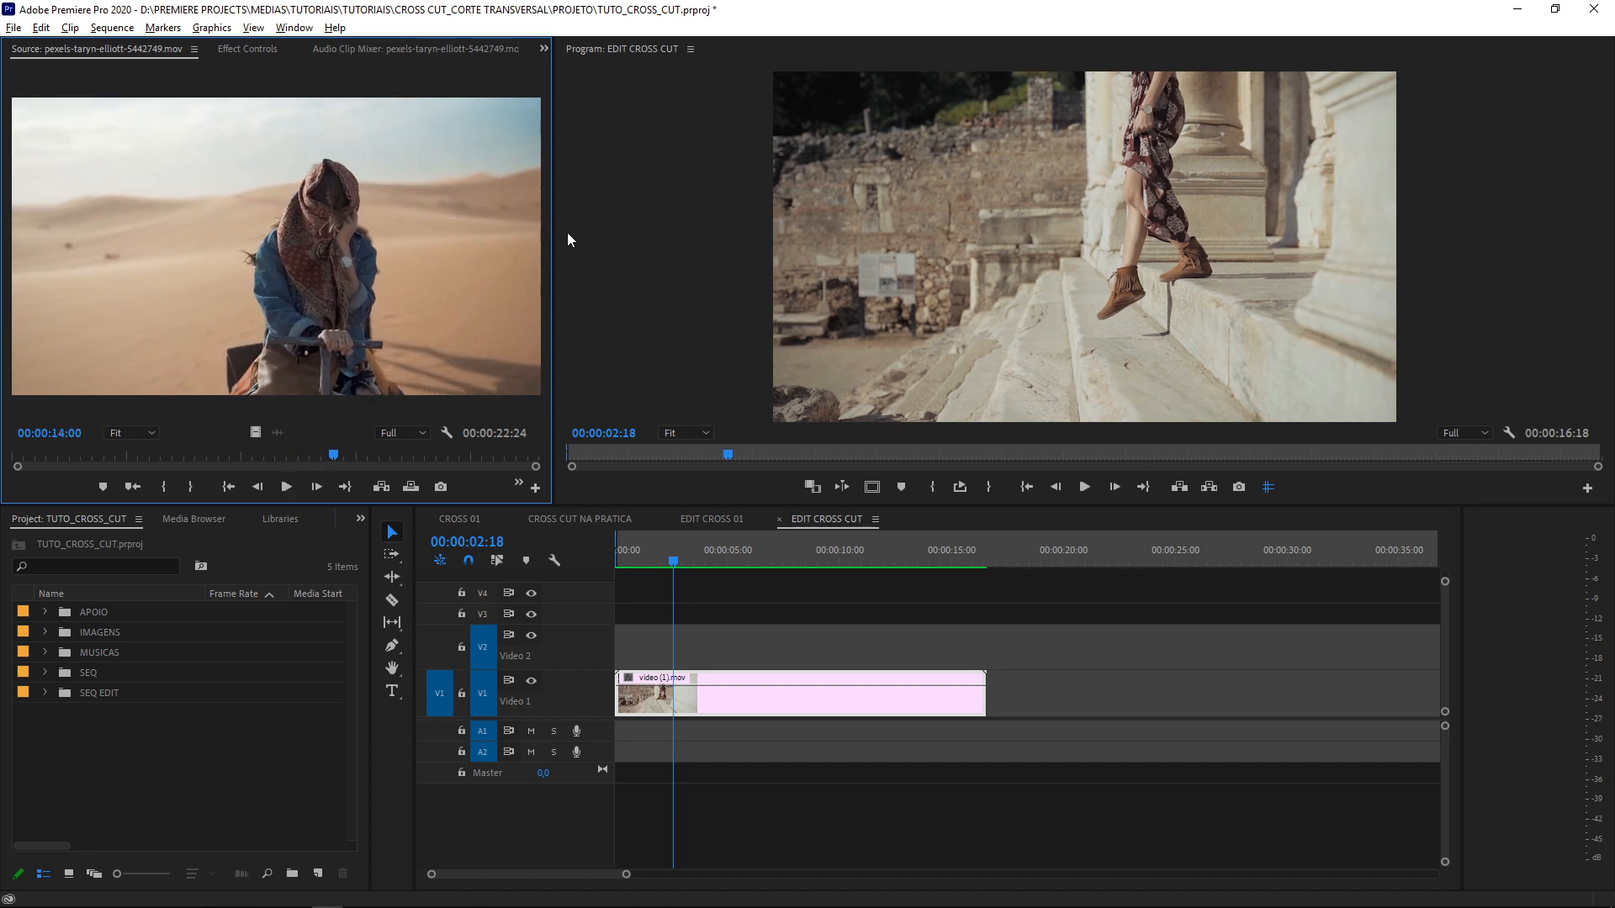
{"action": "left_click", "coordinate": [631, 515]}
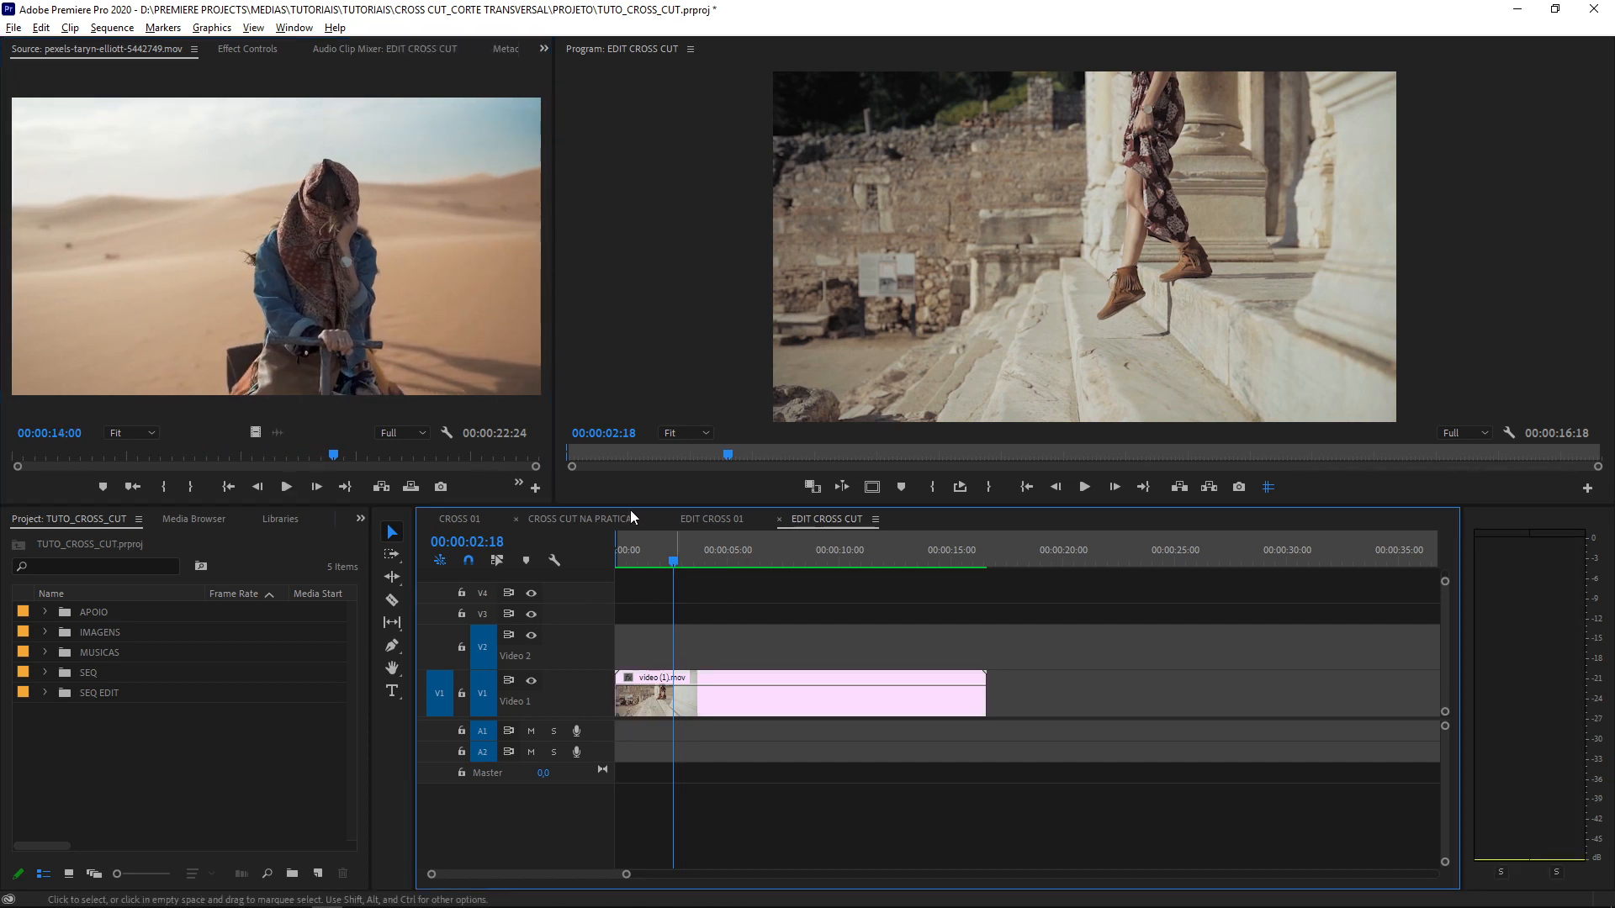
{"action": "left_click", "coordinate": [14, 456]}
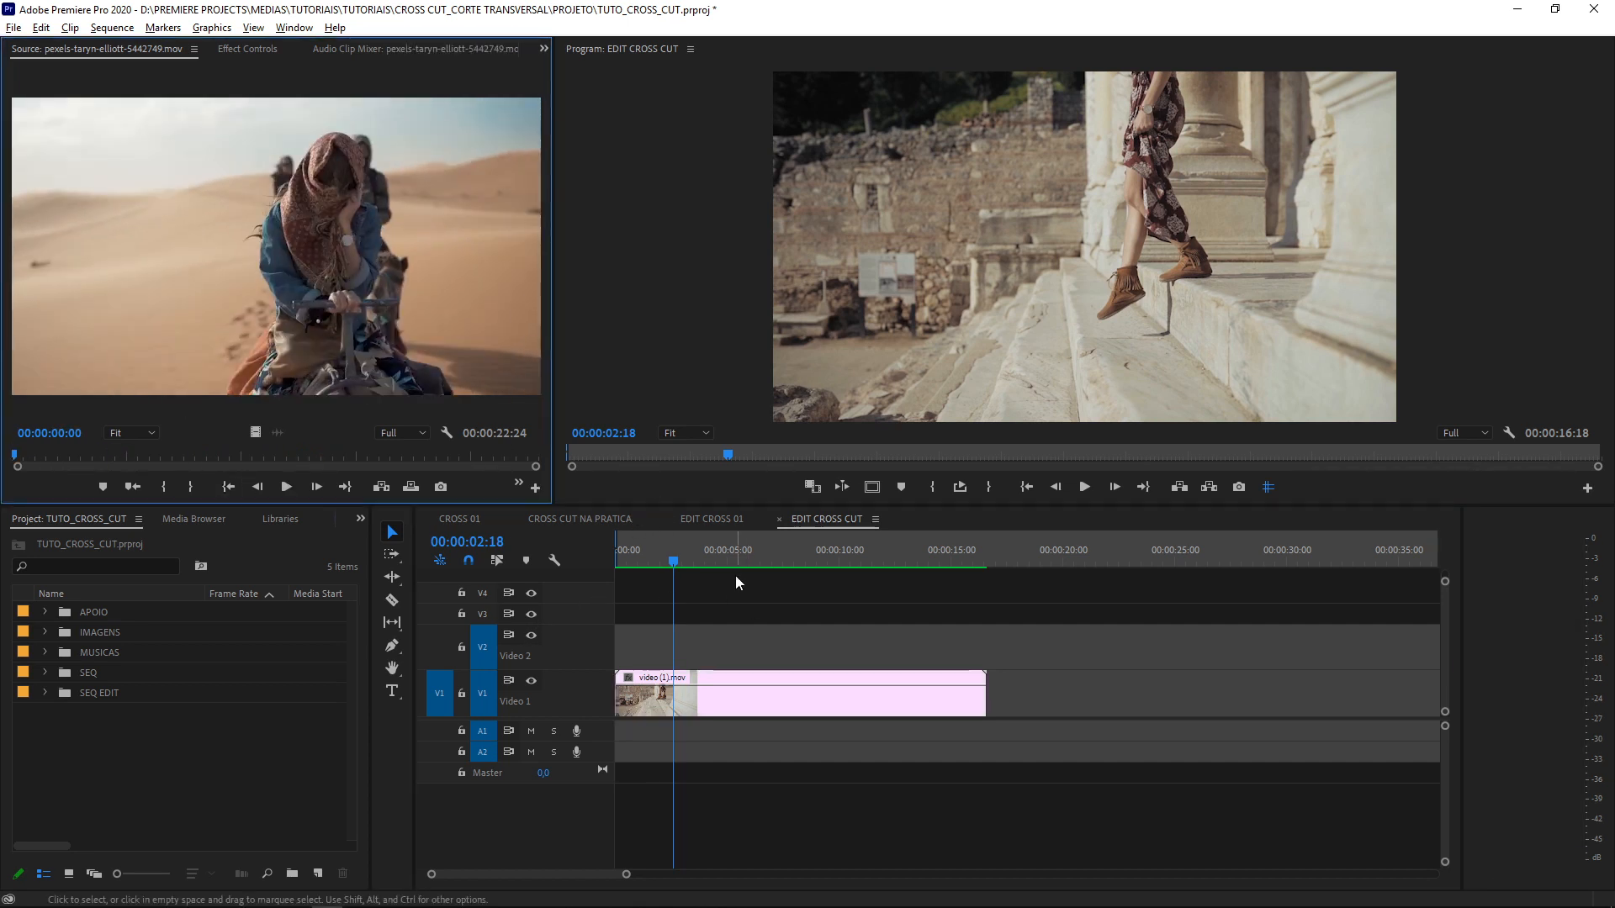
Place only the video of the desert source clip on Video 2, aligned with the start of the sequence
{"action": "left_click", "coordinate": [796, 600]}
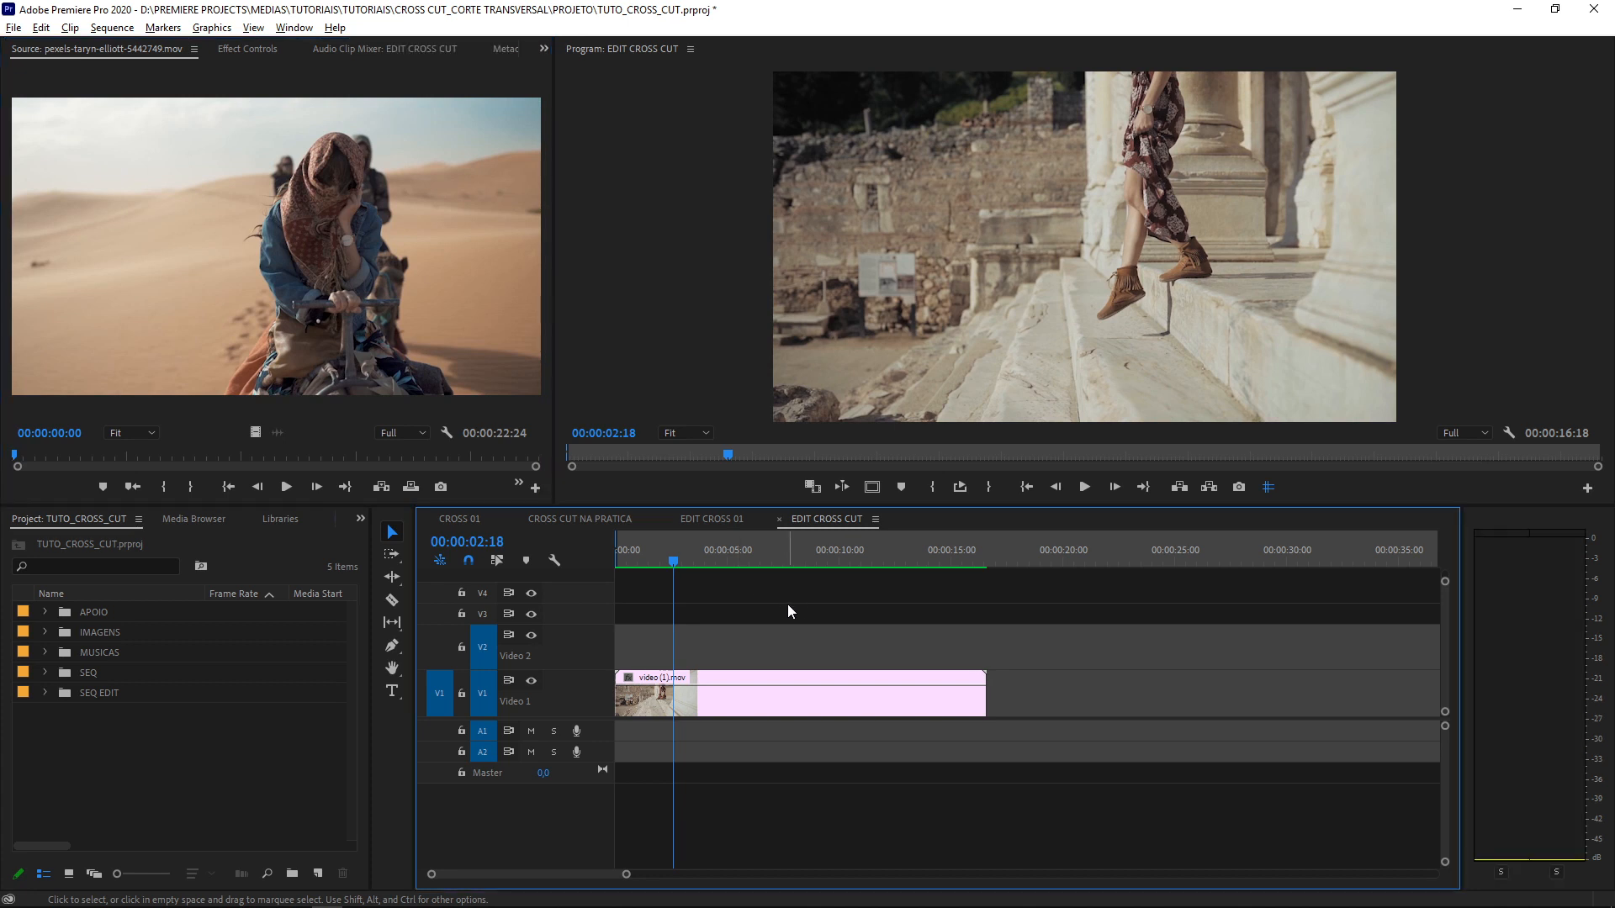
{"action": "key", "text": "minus"}
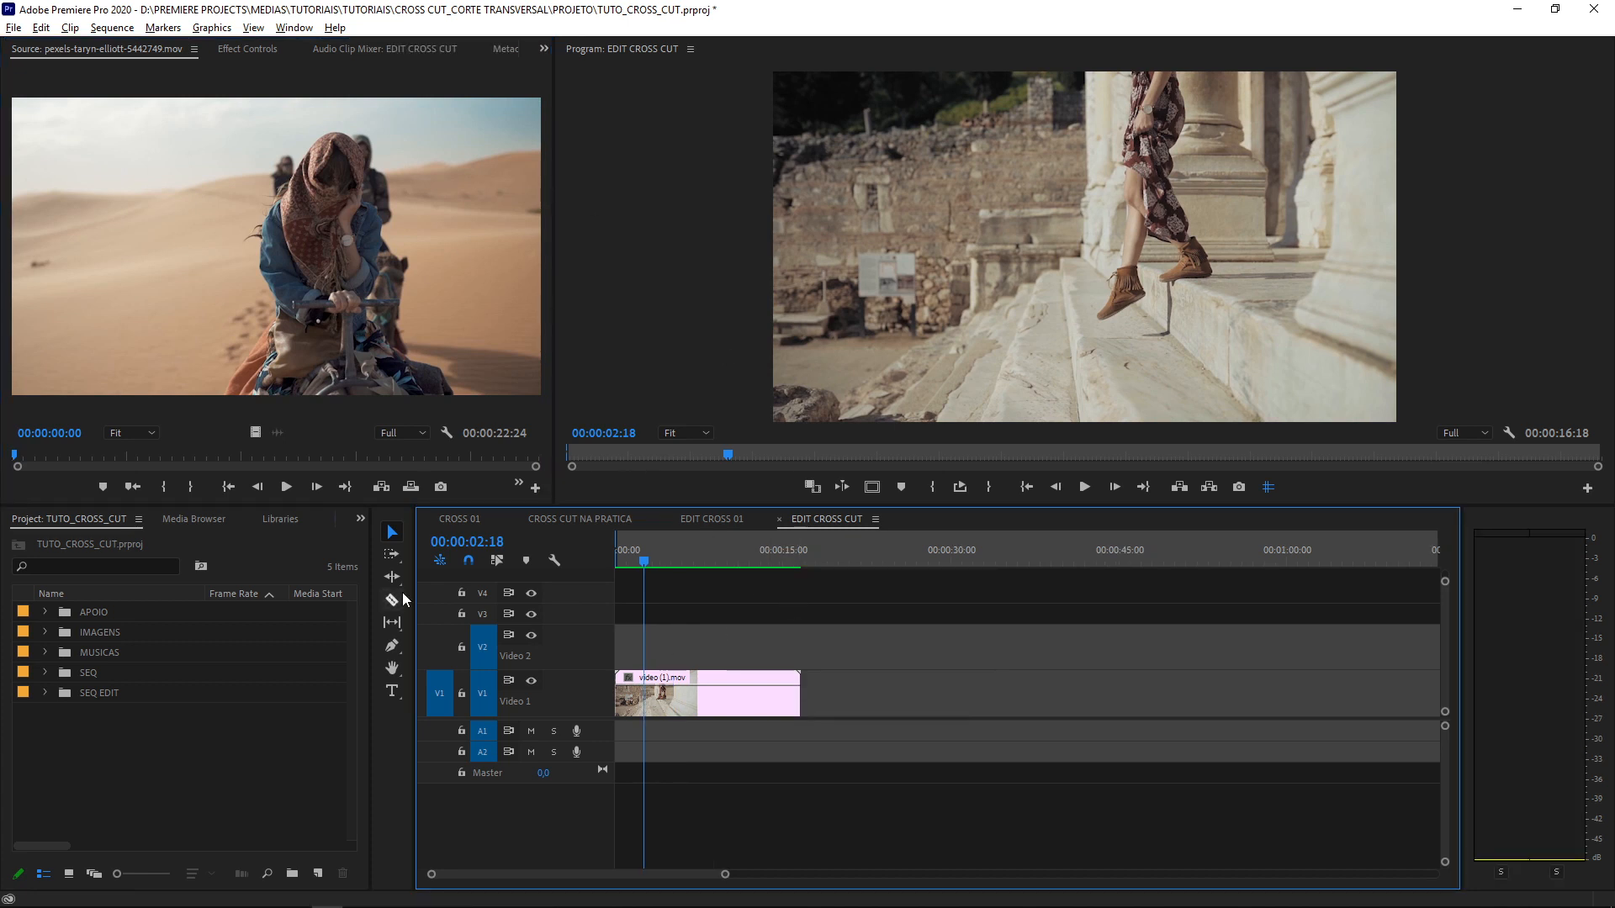
{"action": "key", "text": "equal"}
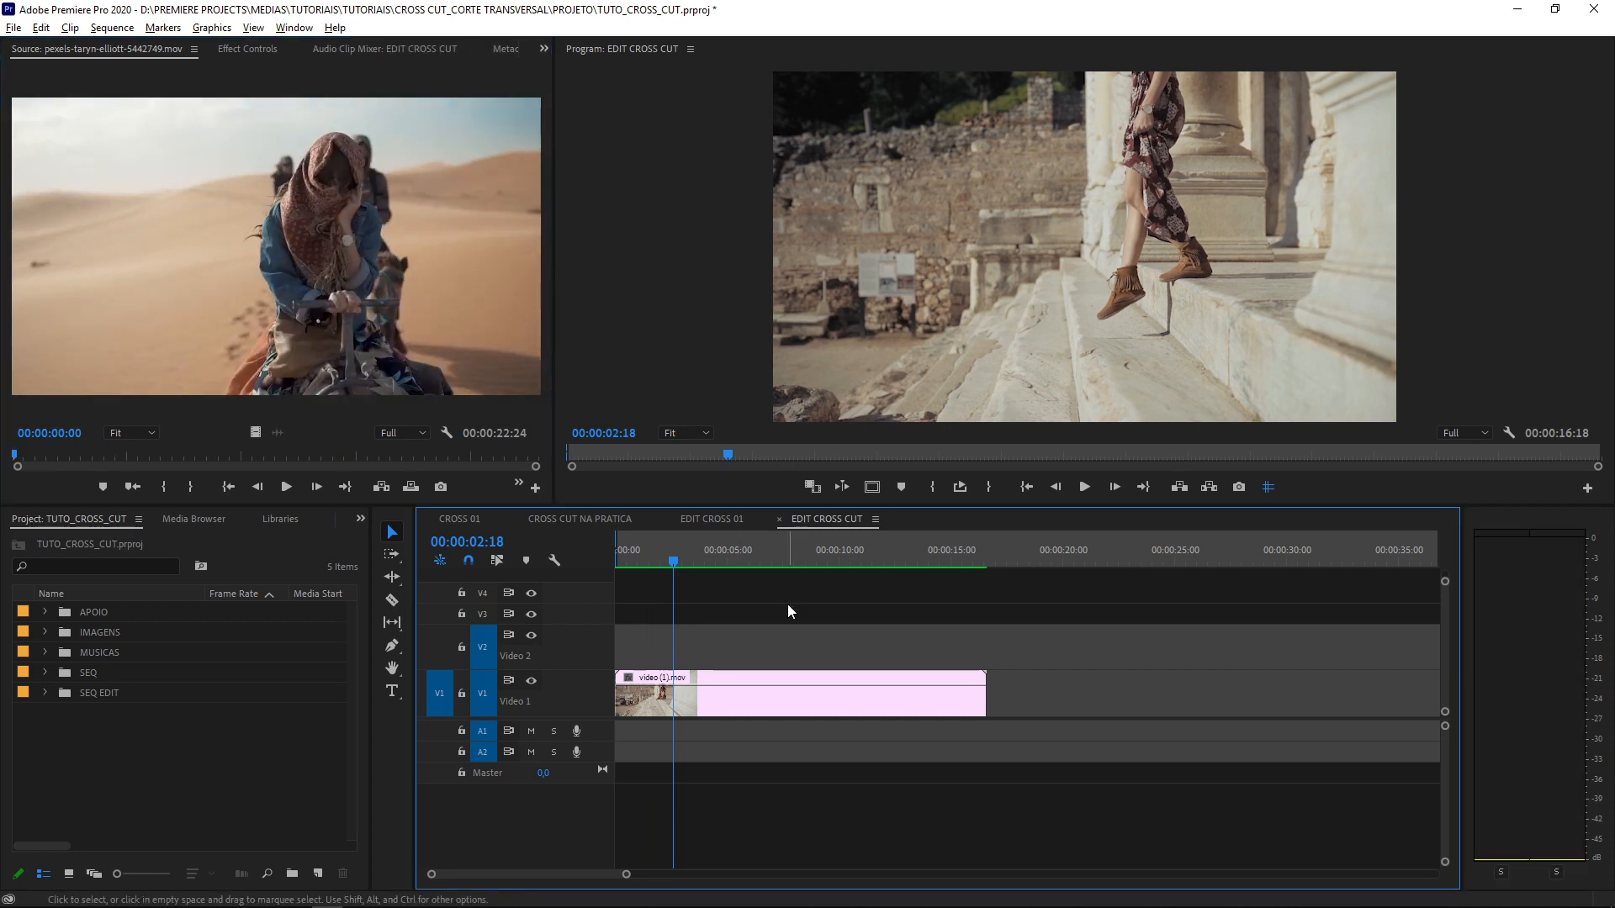
{"action": "key", "text": "minus"}
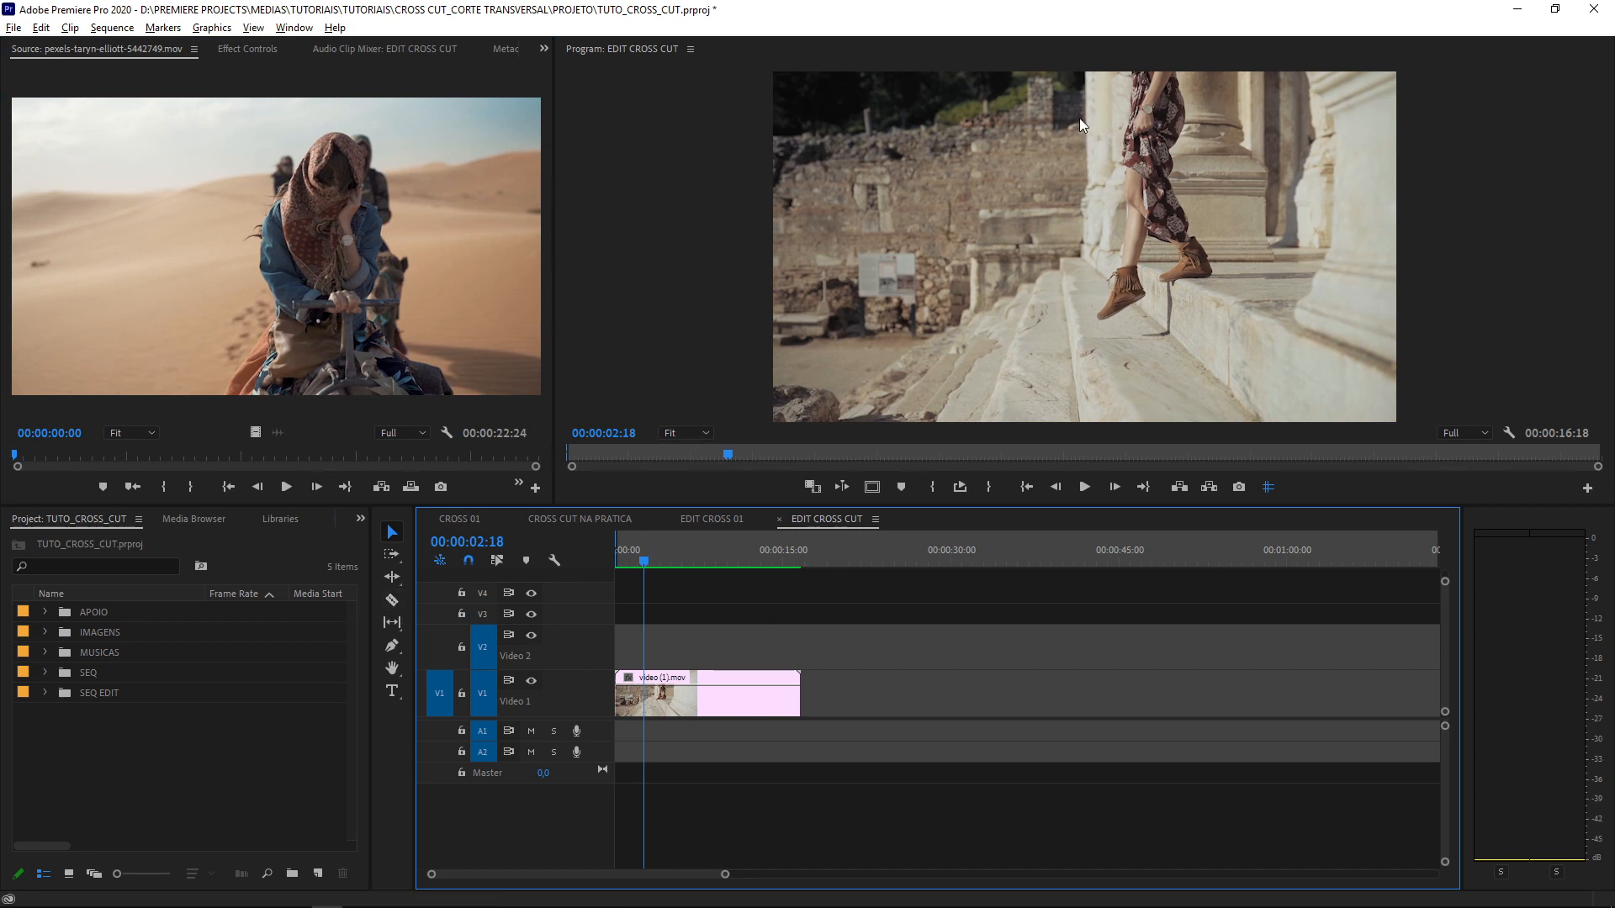
{"action": "left_click", "coordinate": [258, 431]}
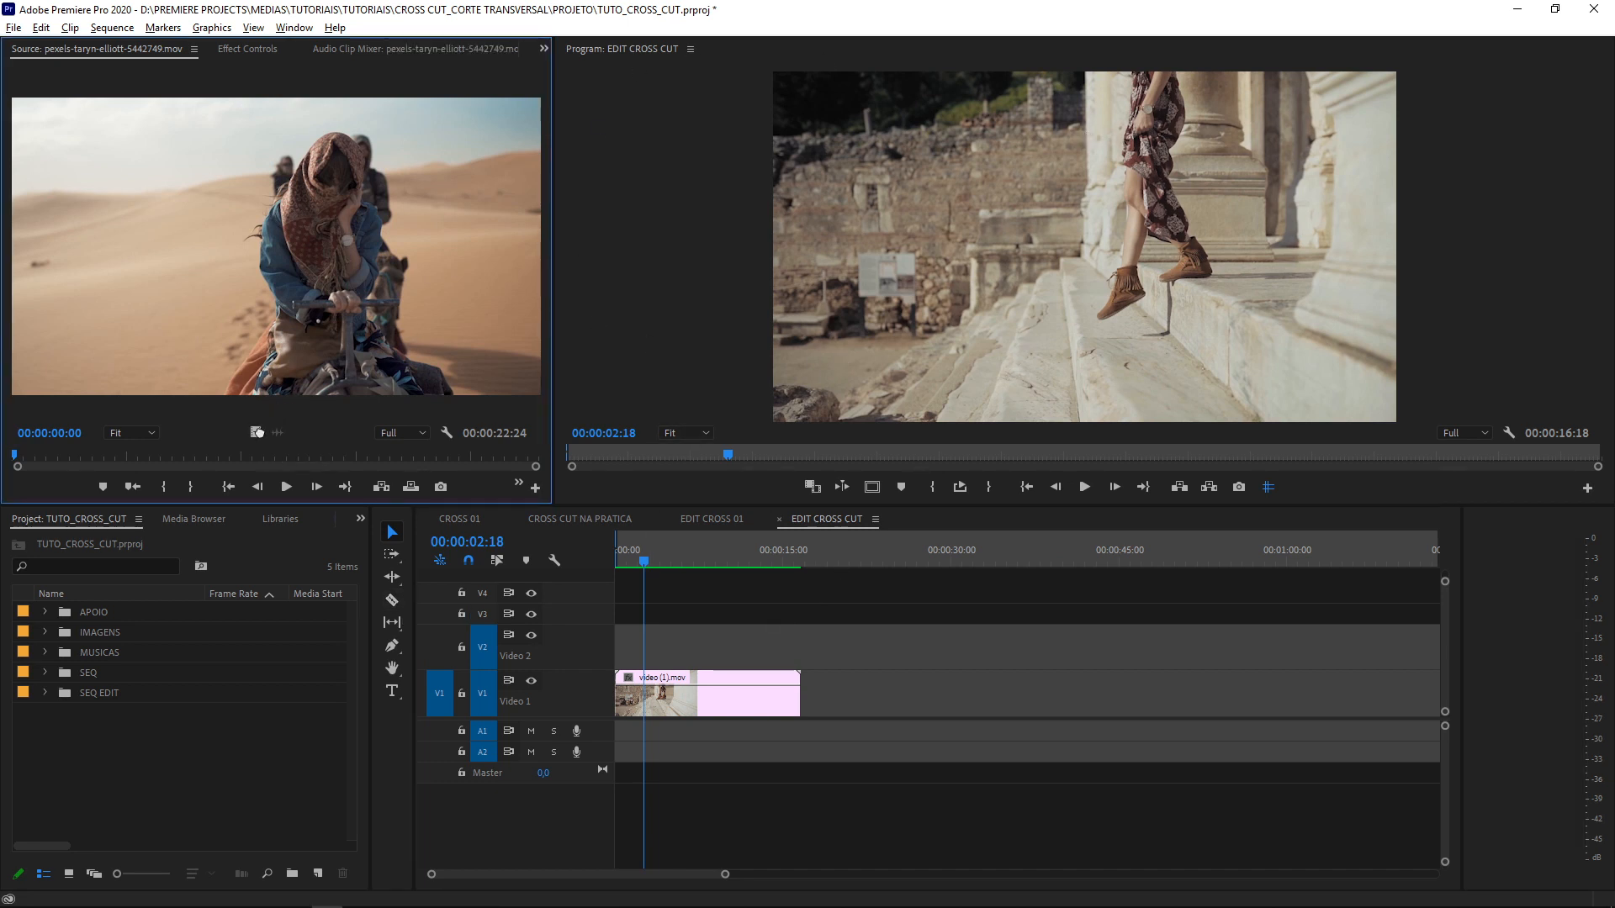
{"action": "left_click_drag", "start_coordinate": [478, 432], "coordinate": [730, 660]}
{"action": "key", "text": "="}
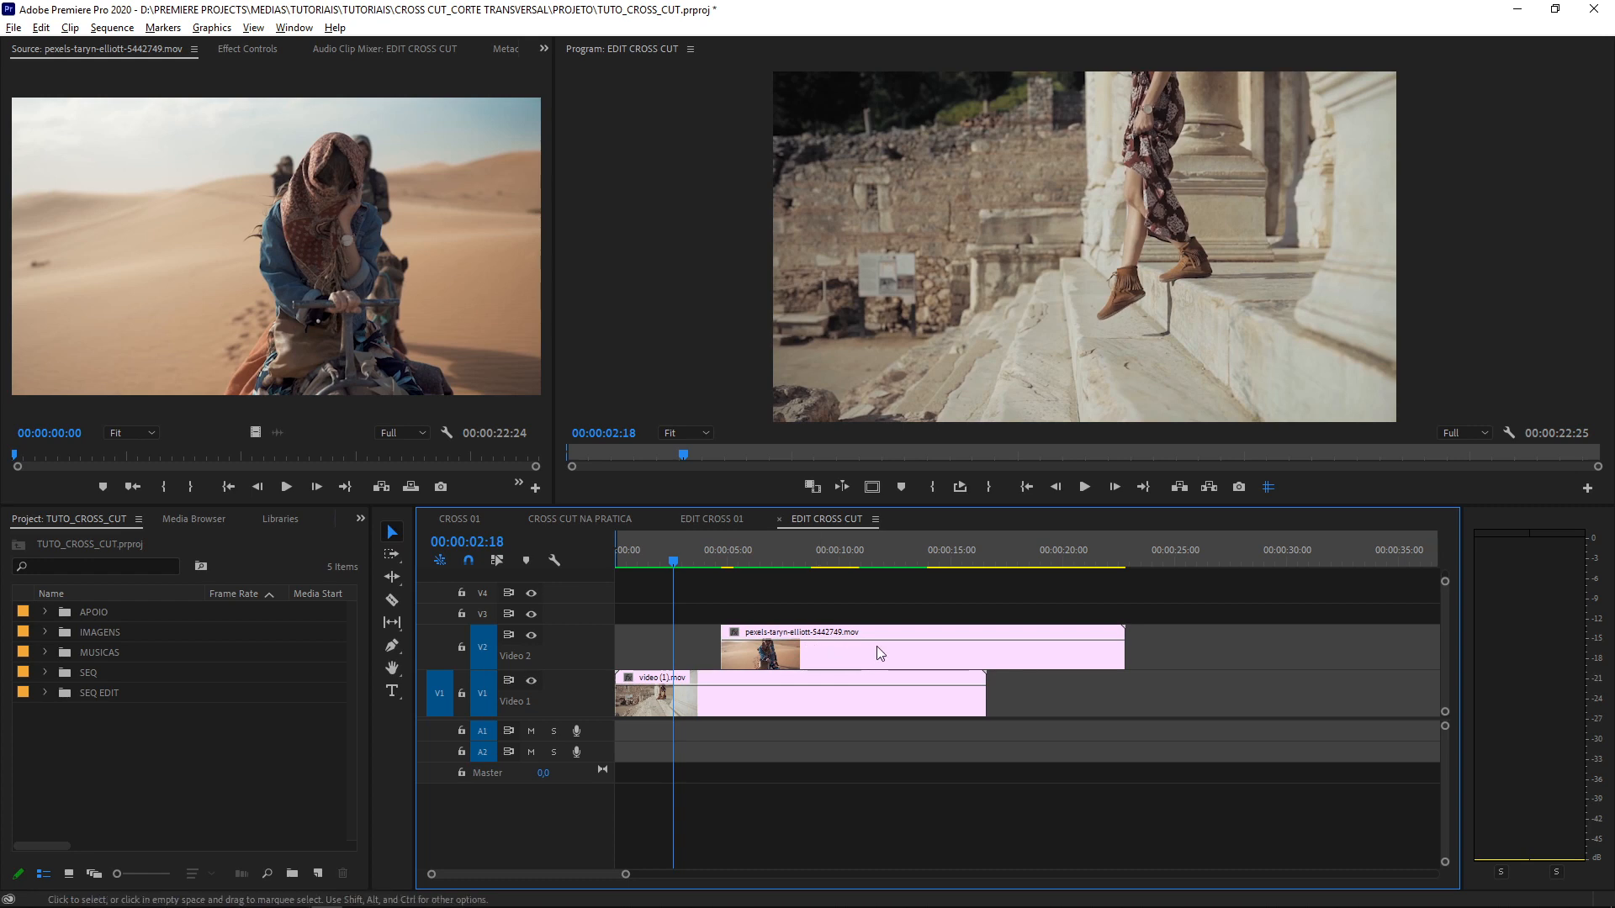
{"action": "left_click_drag", "start_coordinate": [925, 661], "coordinate": [755, 651]}
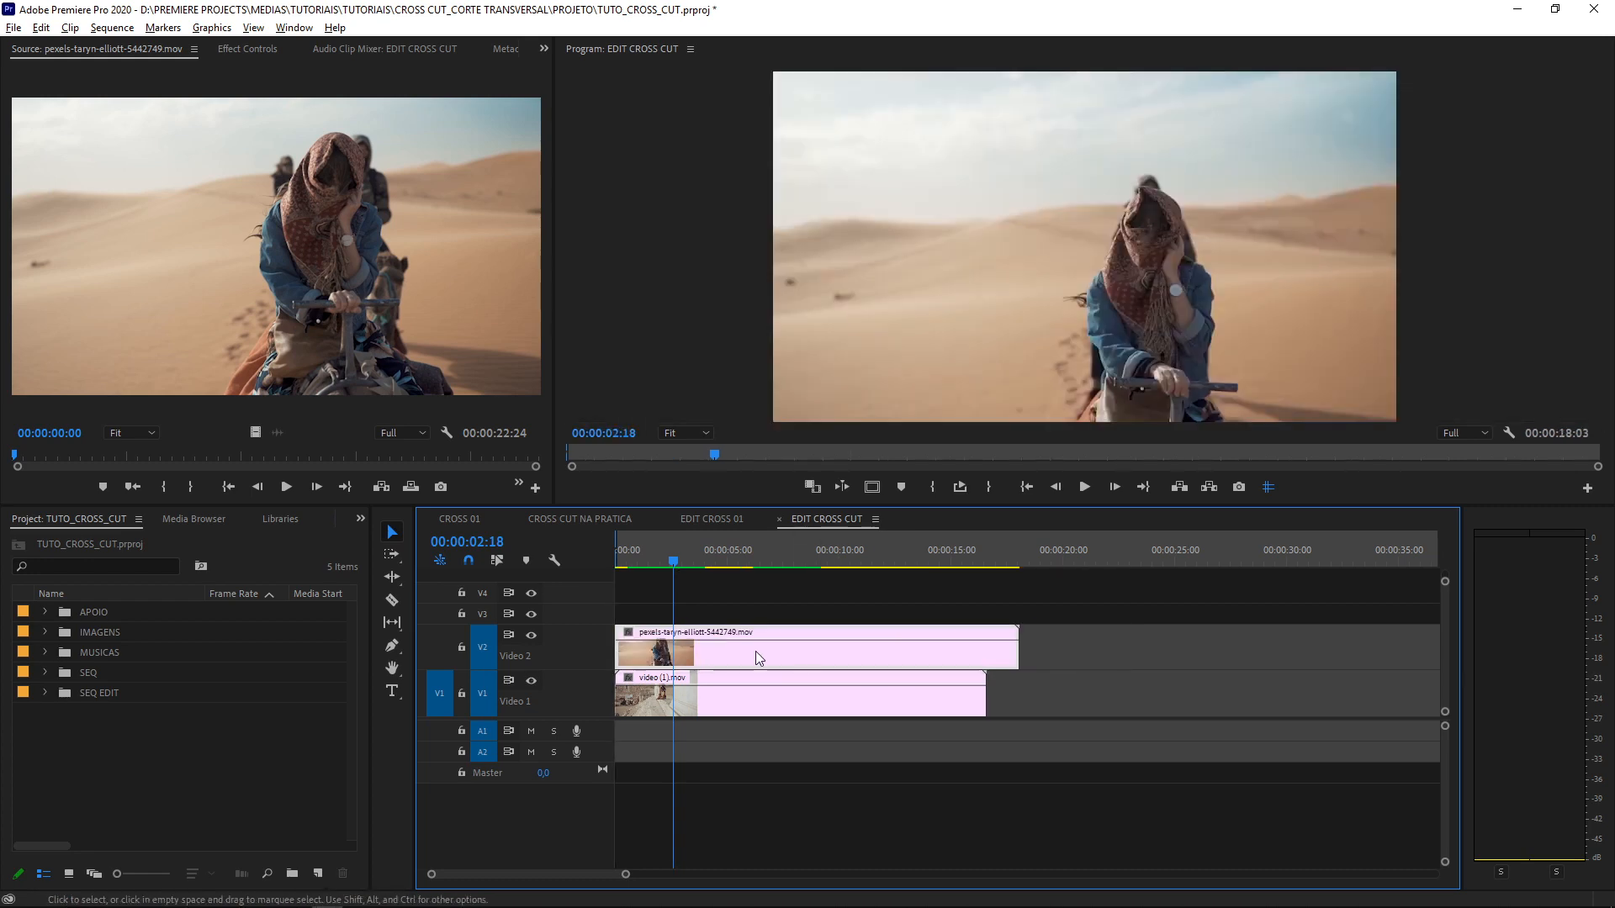
Trim and reposition the desert clip on Video 2 to match both ends of the Video 1 clip, lasting 00:00:16:18
{"action": "left_click_drag", "start_coordinate": [619, 656], "coordinate": [687, 656]}
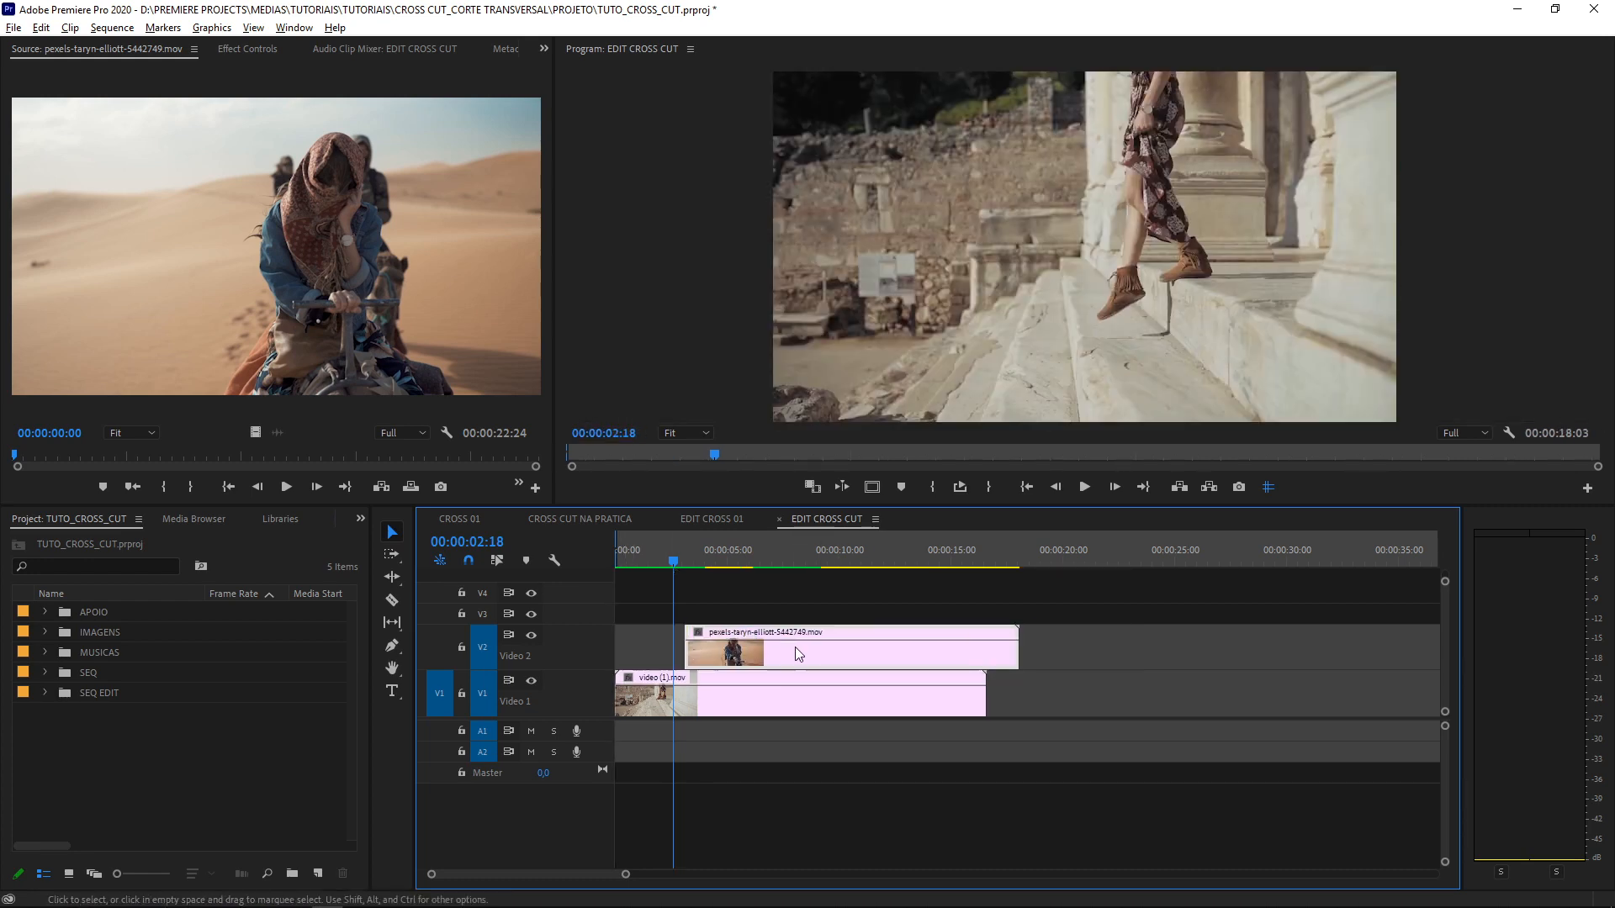
{"action": "left_click_drag", "start_coordinate": [795, 661], "coordinate": [875, 654]}
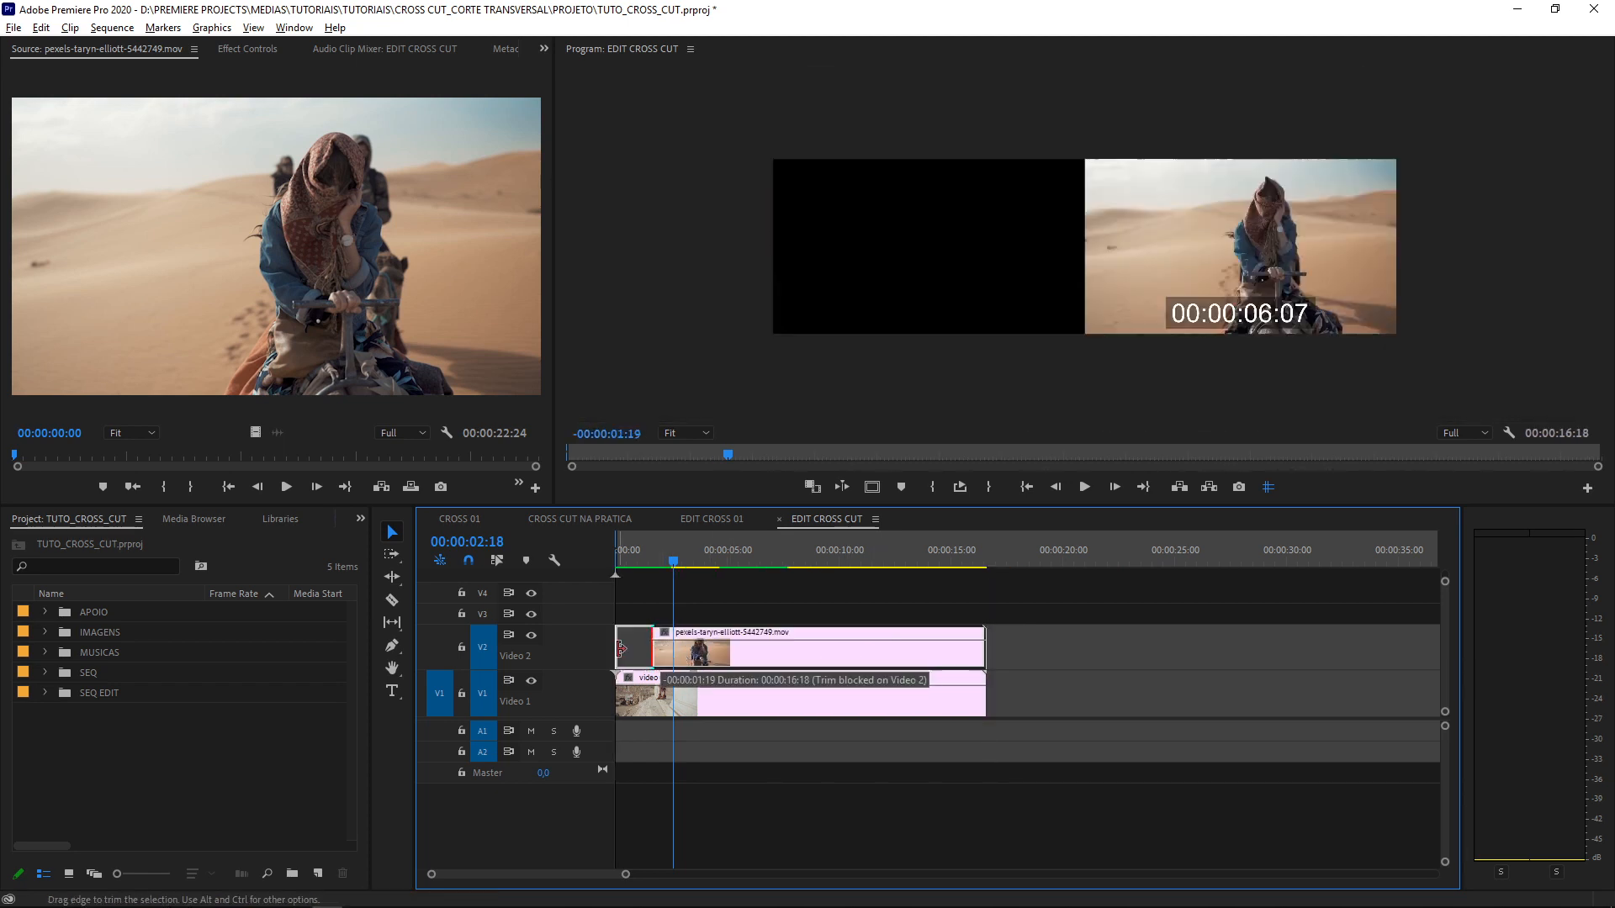
{"action": "left_click", "coordinate": [815, 581]}
Play the sequence from the beginning to review the desert clip stacked above the walking clip
{"action": "left_click_drag", "start_coordinate": [671, 555], "coordinate": [606, 545]}
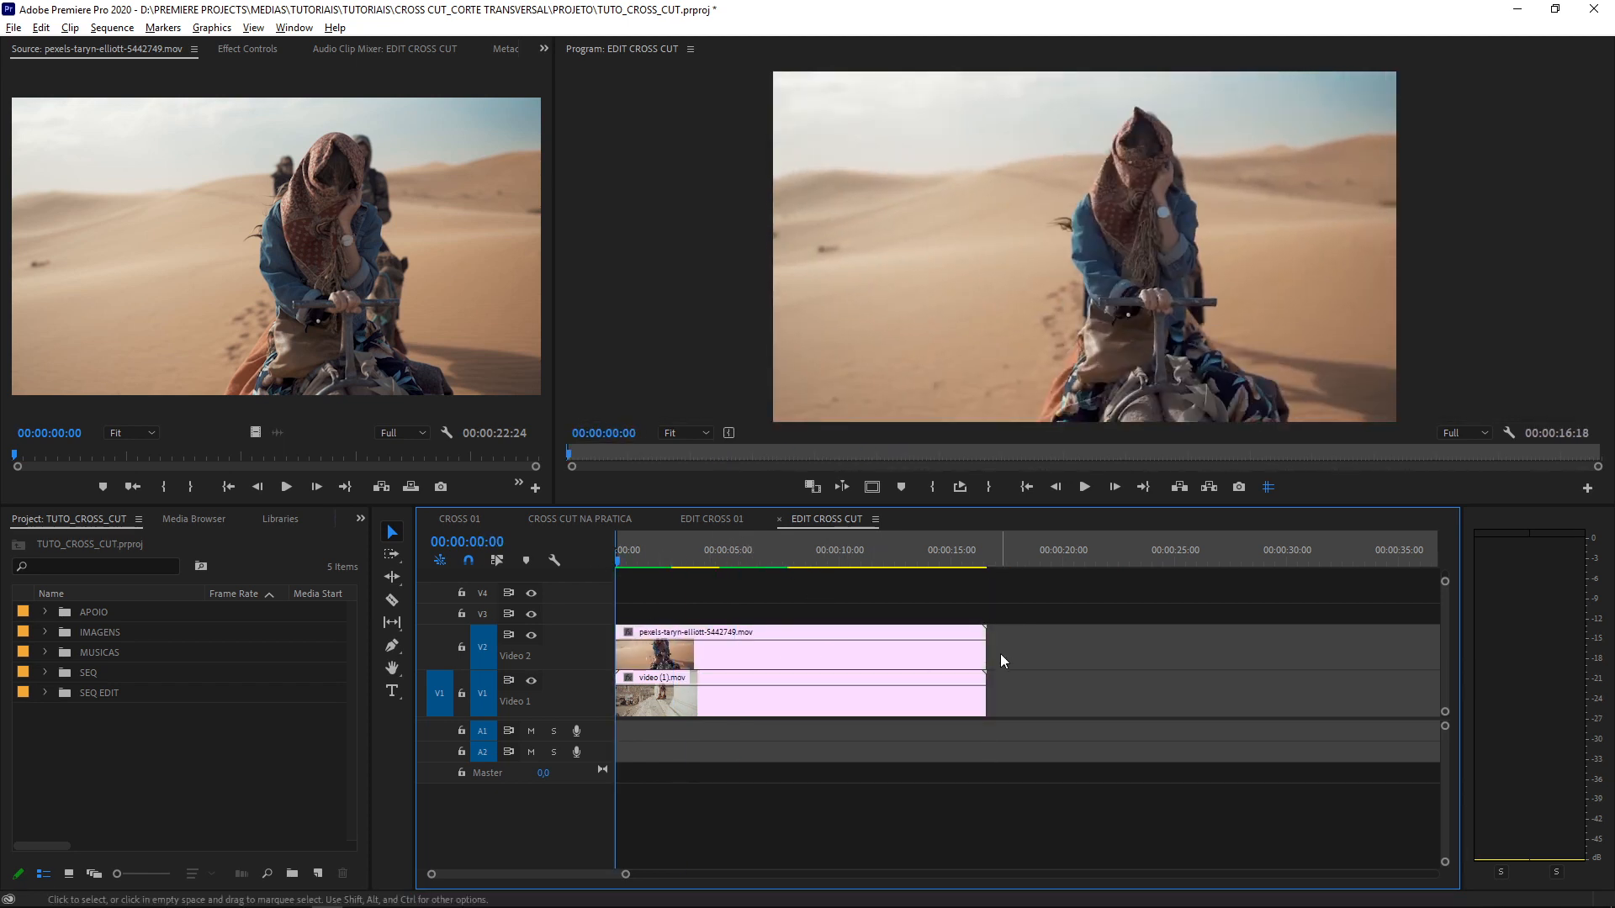
{"action": "key", "text": "space"}
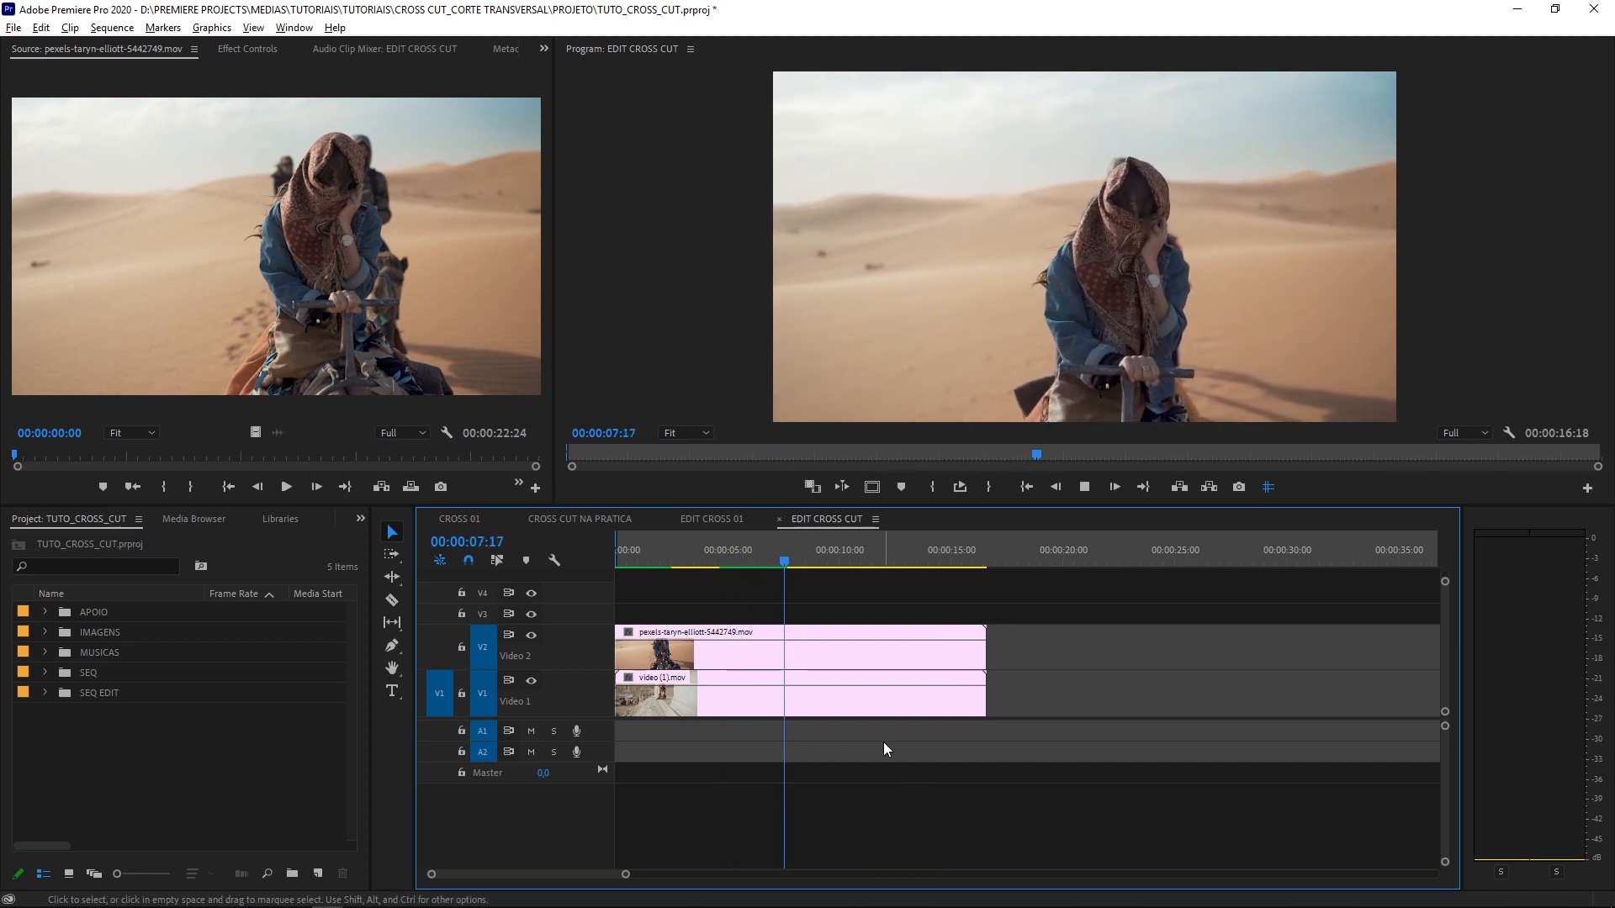
{"action": "key", "text": "space"}
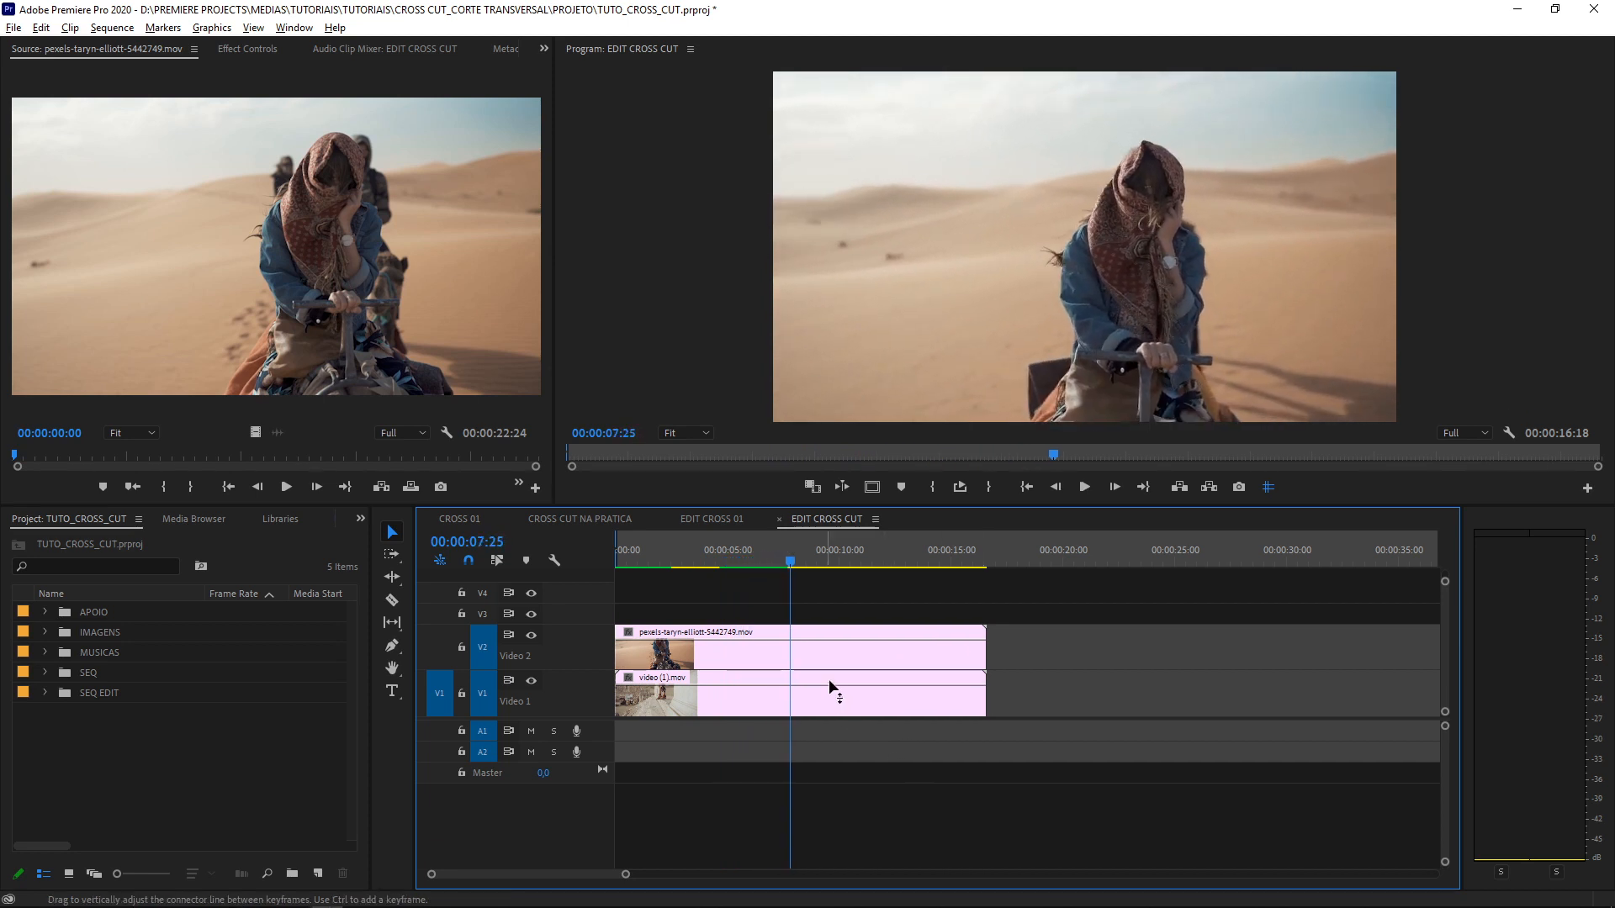
Split the desert clip on Video 2 at 00:00:03:07 and trim the second part's start to about 7 seconds, leaving a gap
{"action": "left_click", "coordinate": [654, 557]}
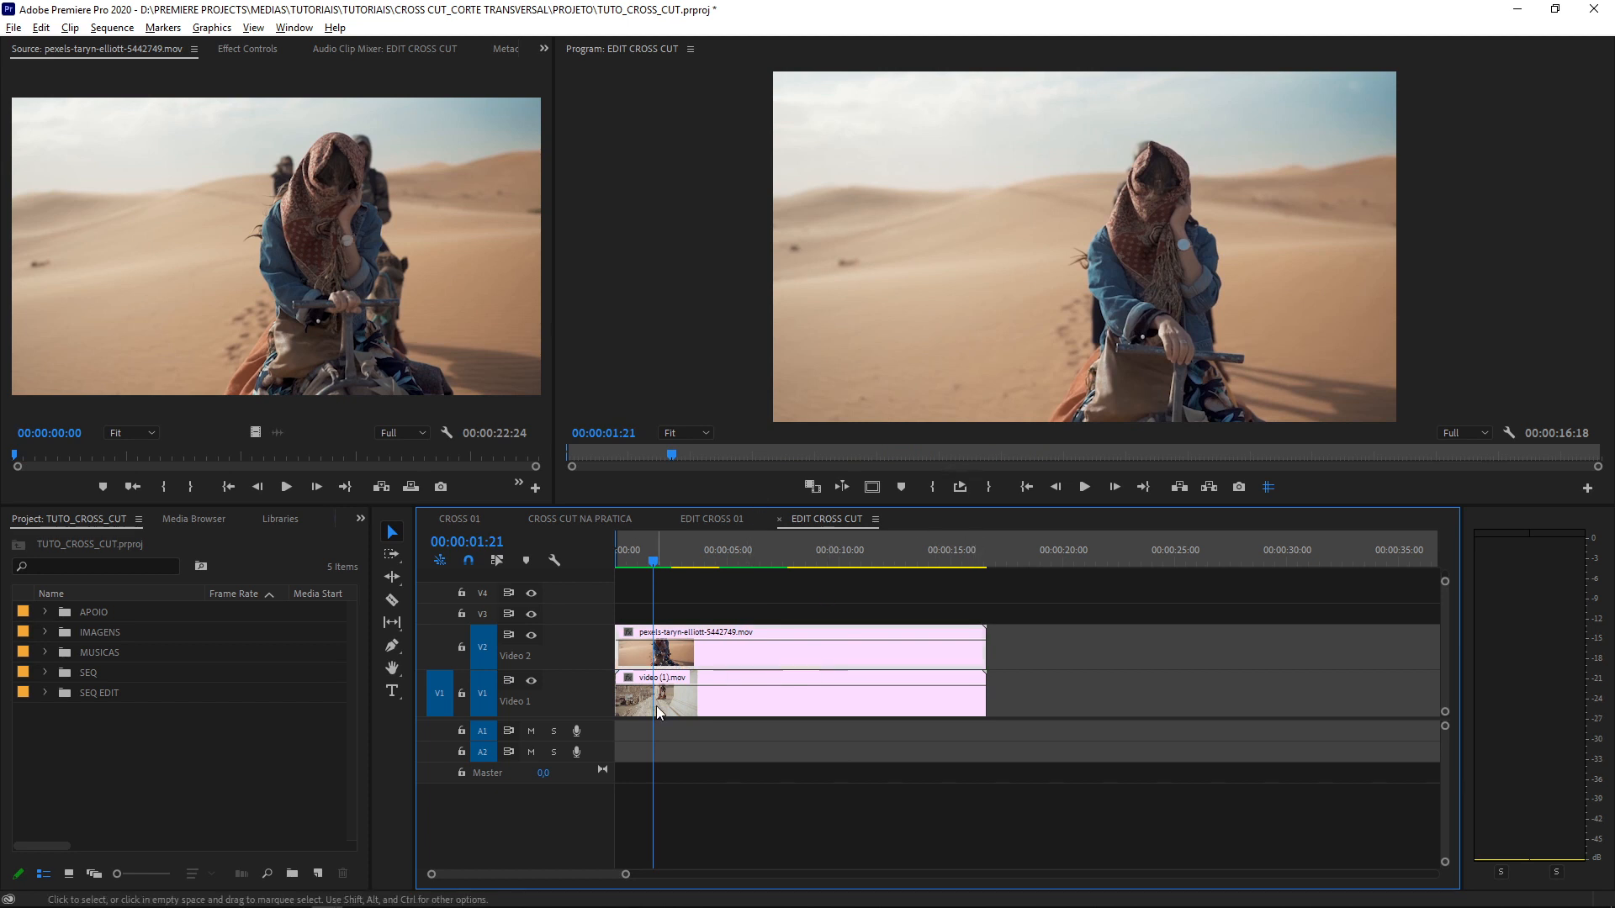
{"action": "key", "text": "Home"}
{"action": "key", "text": "space"}
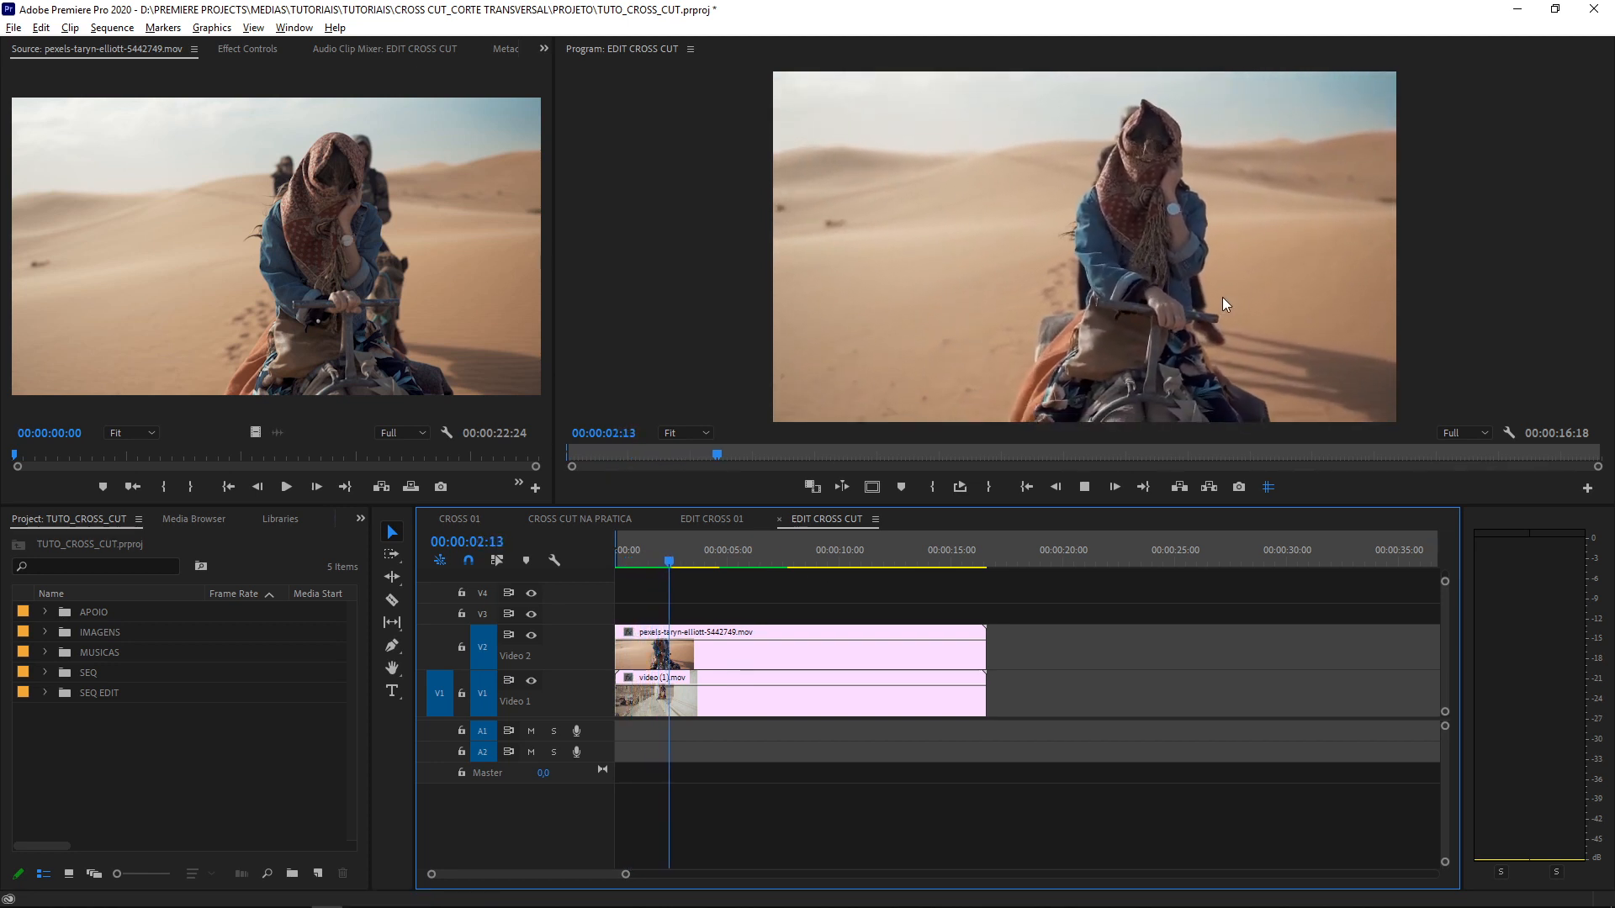
{"action": "key", "text": "space"}
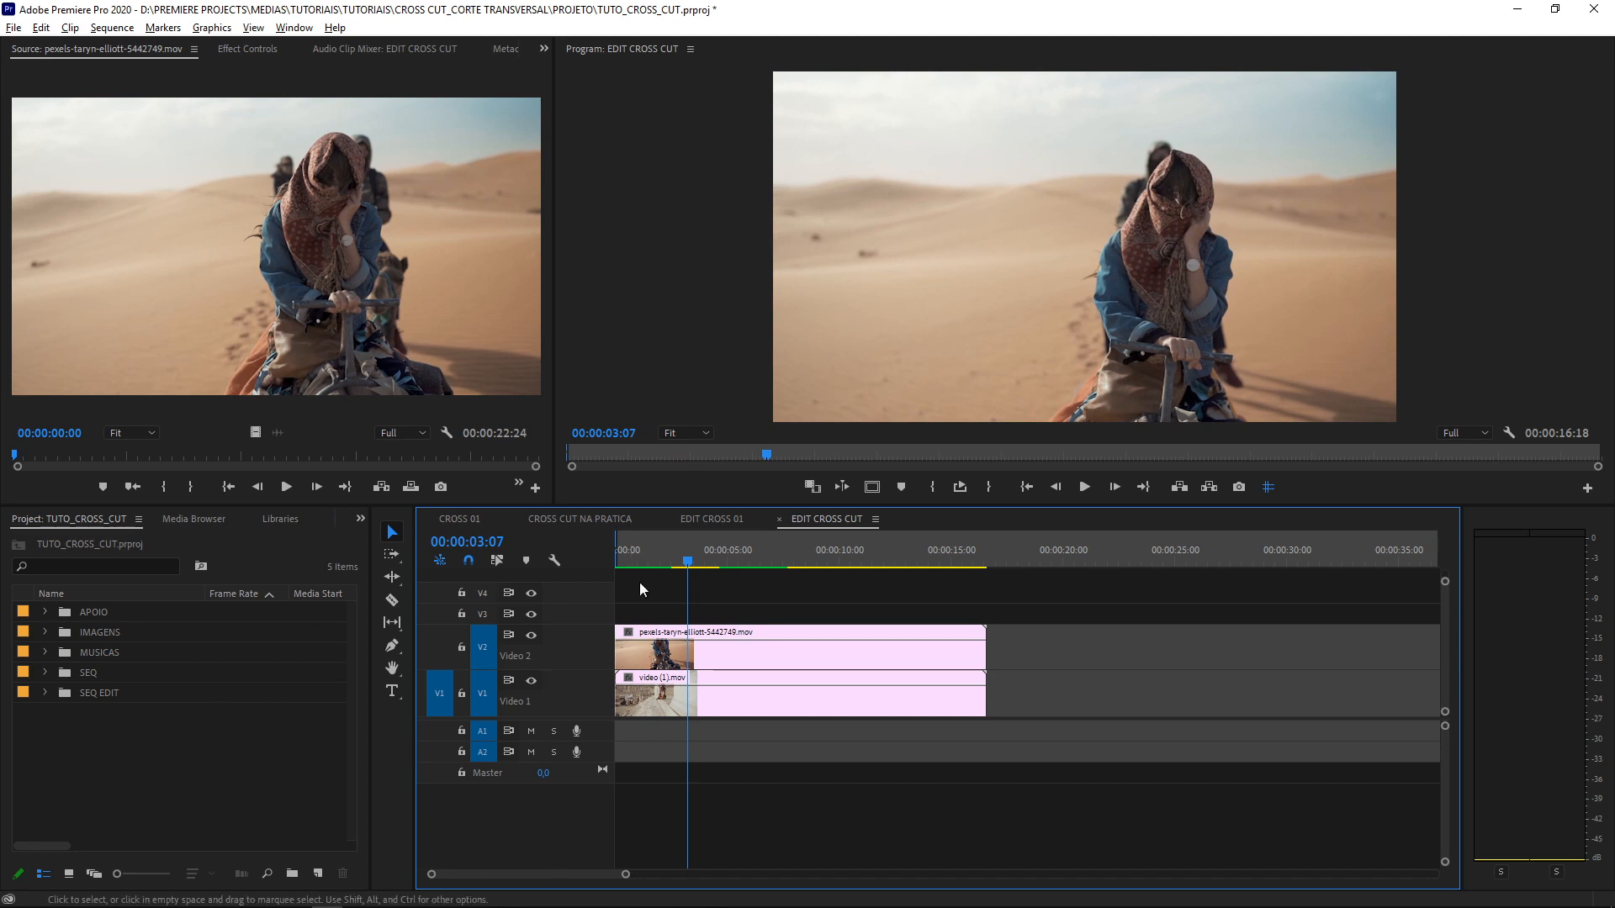
{"action": "left_click", "coordinate": [391, 600]}
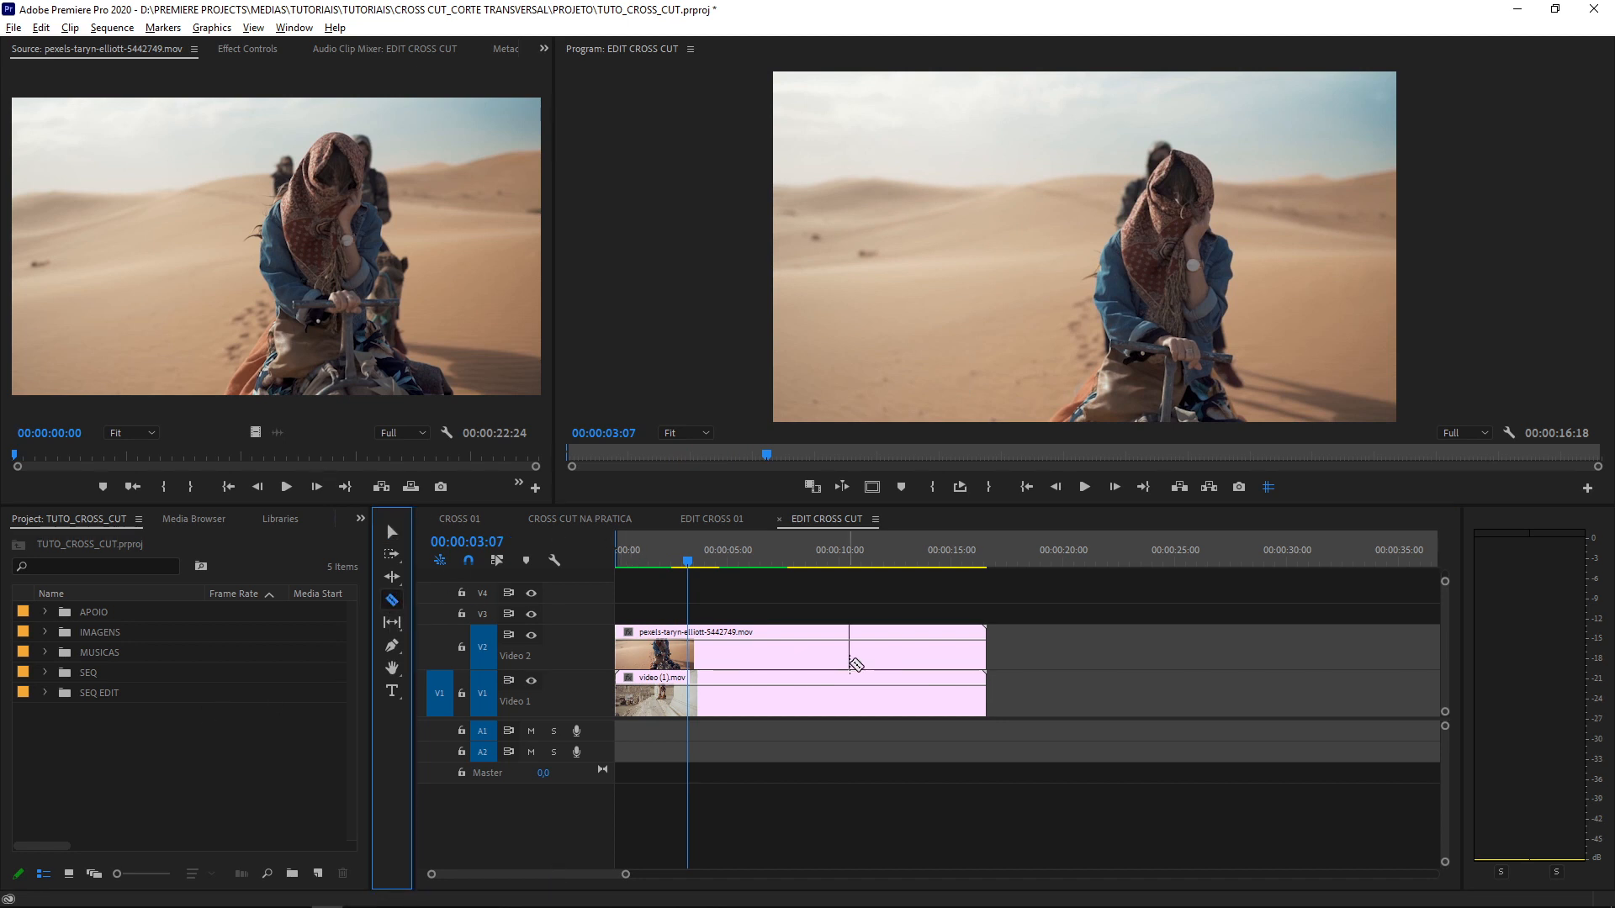
{"action": "left_click", "coordinate": [690, 652]}
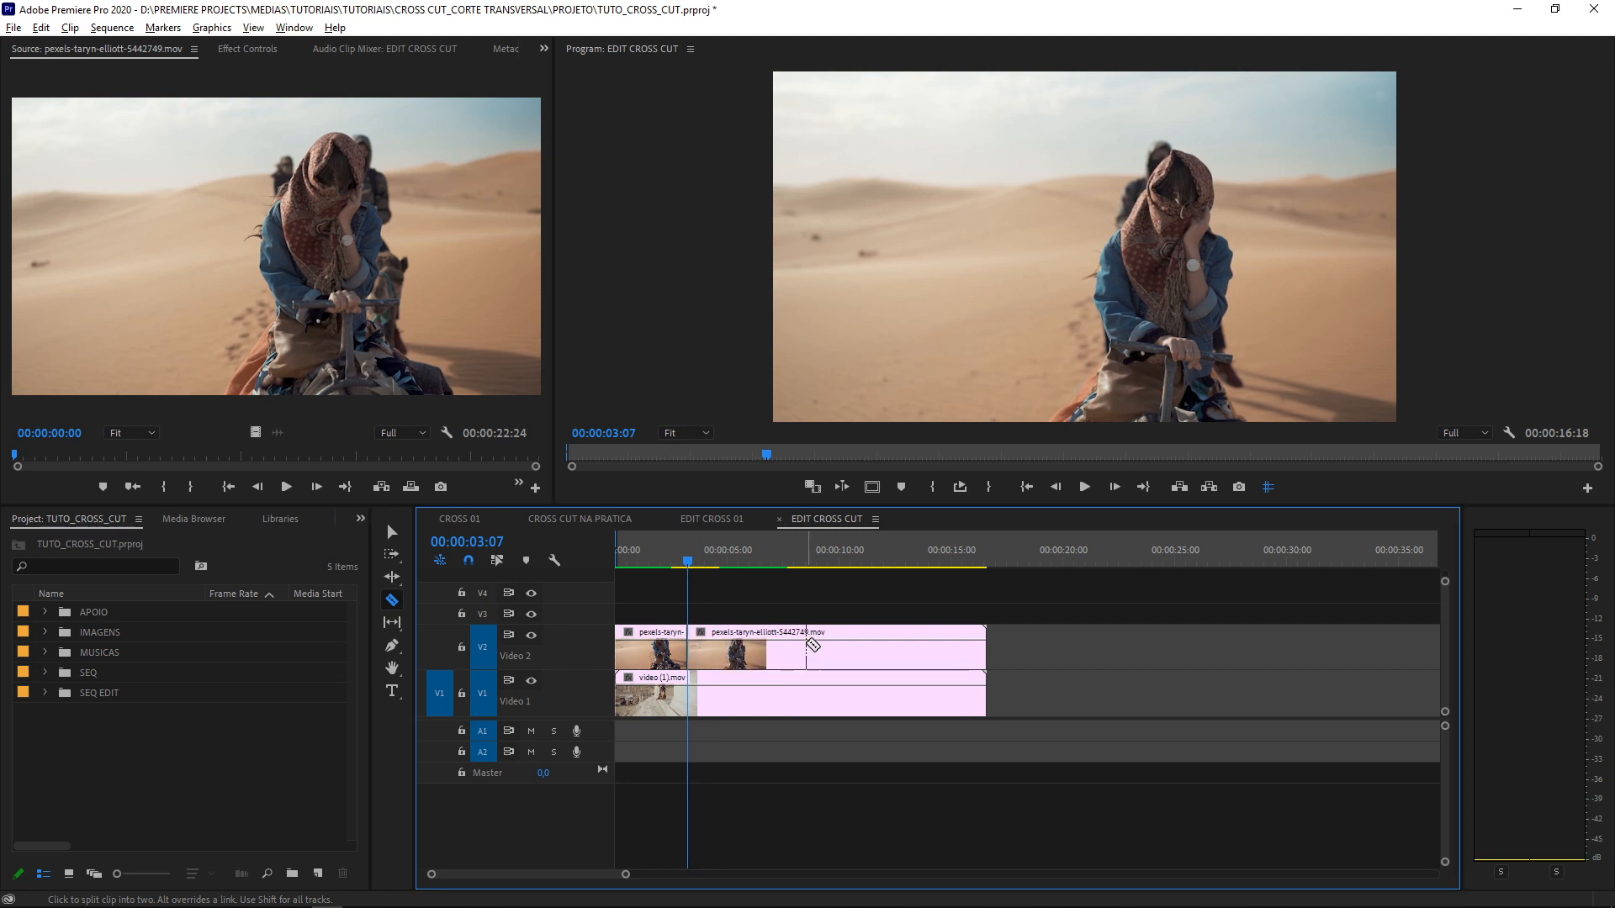
{"action": "key", "text": "v"}
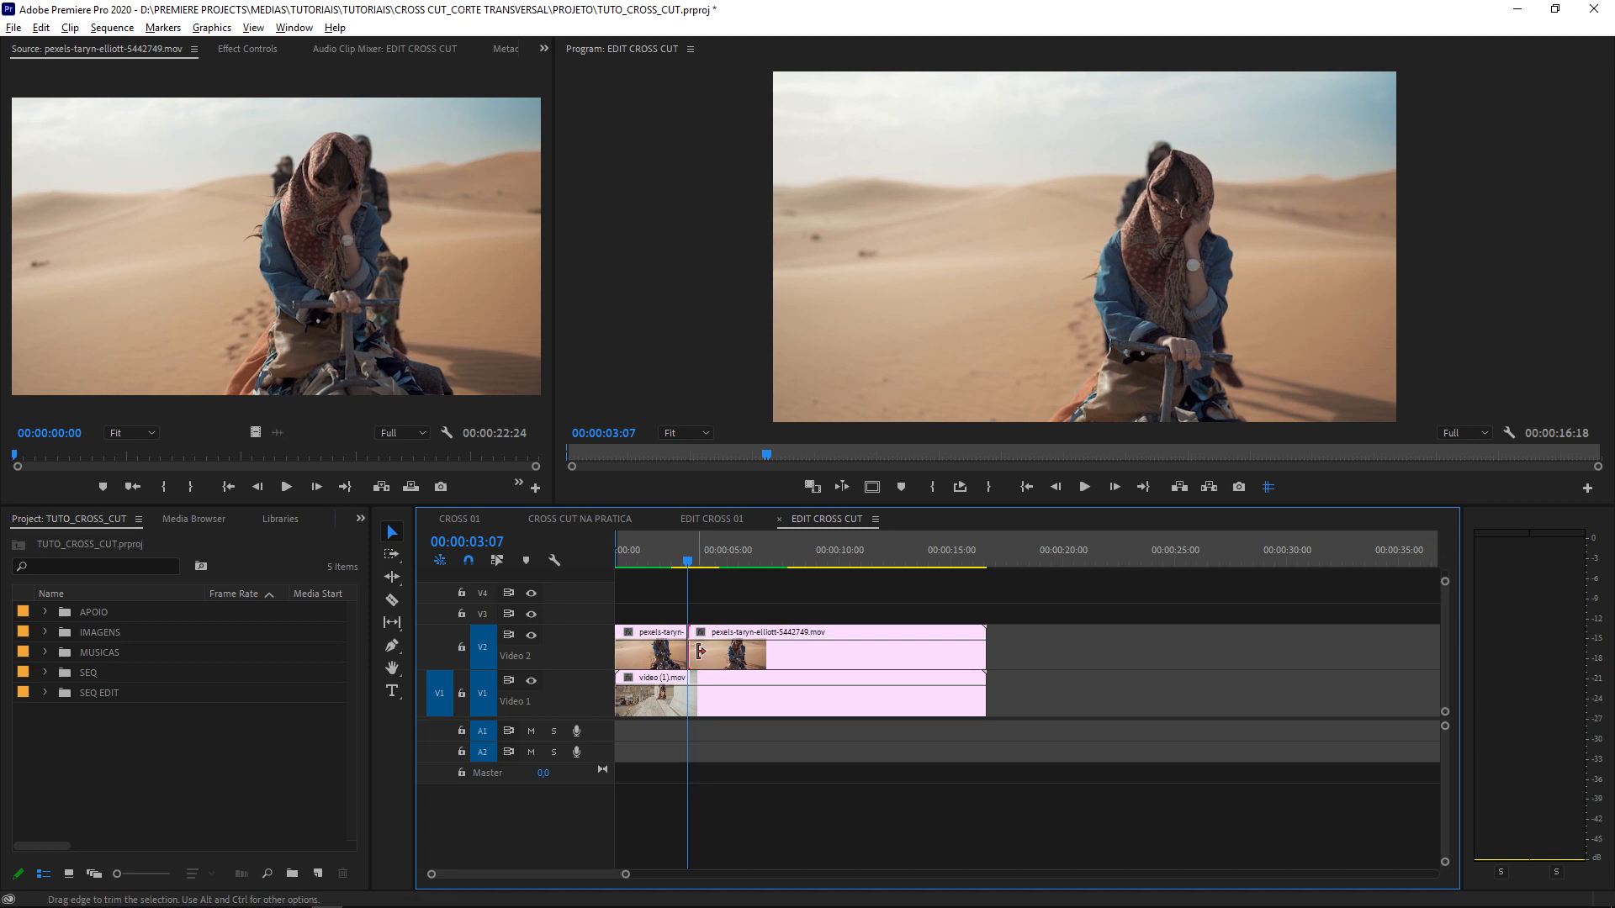
{"action": "left_click_drag", "start_coordinate": [699, 652], "coordinate": [767, 652]}
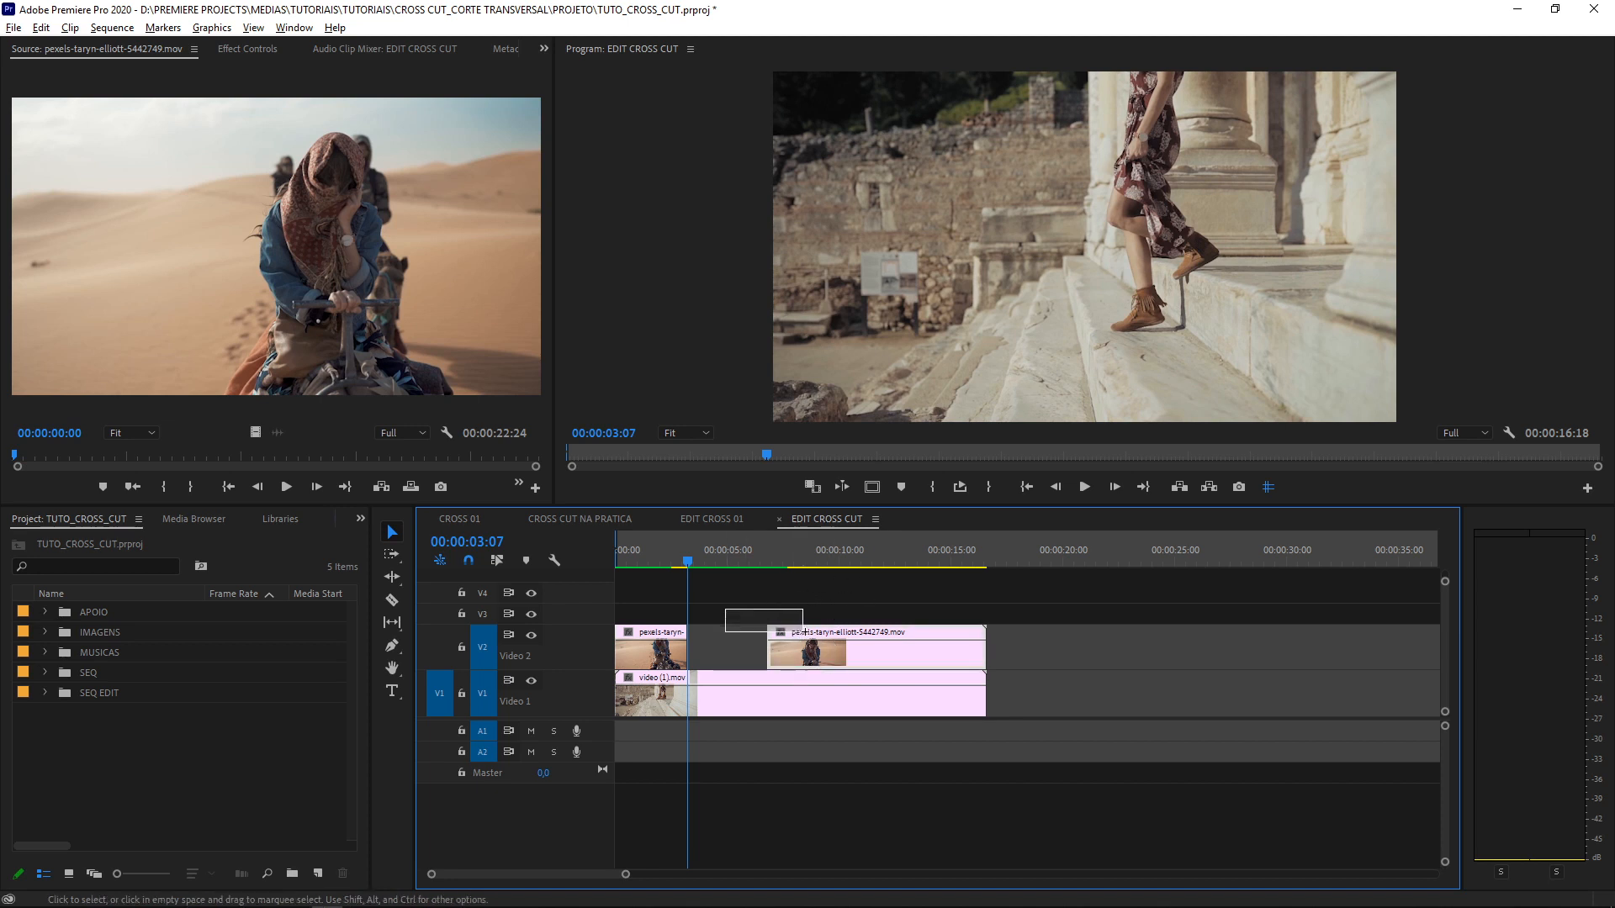
Play through the first gap and extend the start of the second desert segment back to 00:00:06:11
{"action": "left_click_drag", "start_coordinate": [662, 552], "coordinate": [639, 551]}
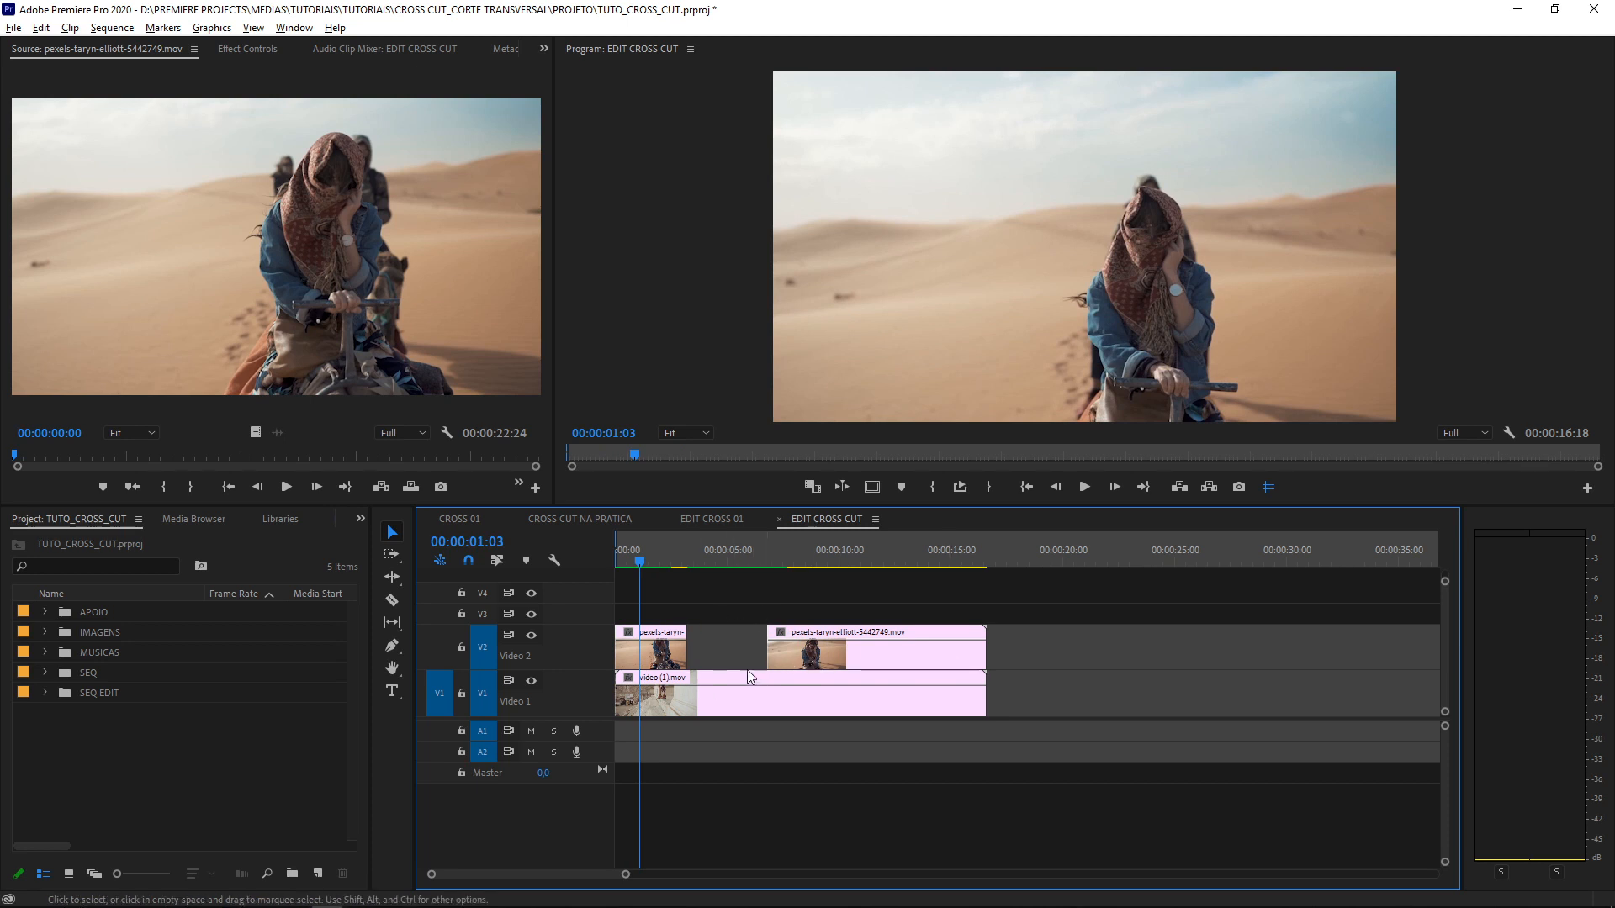
{"action": "left_click_drag", "start_coordinate": [719, 559], "coordinate": [627, 584]}
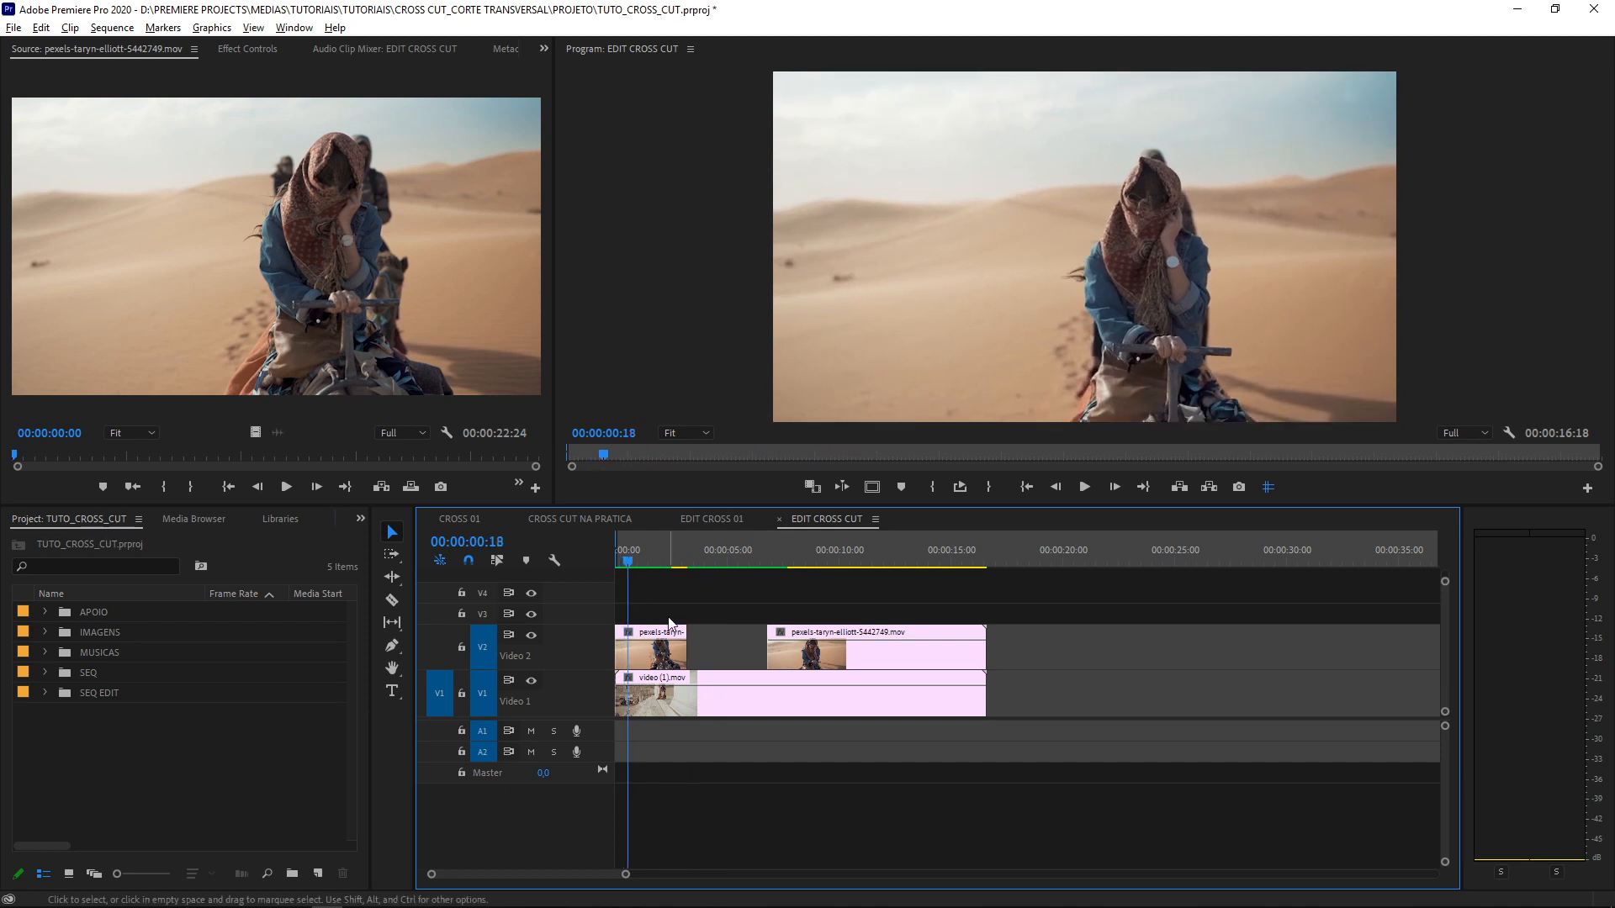
{"action": "key", "text": "space"}
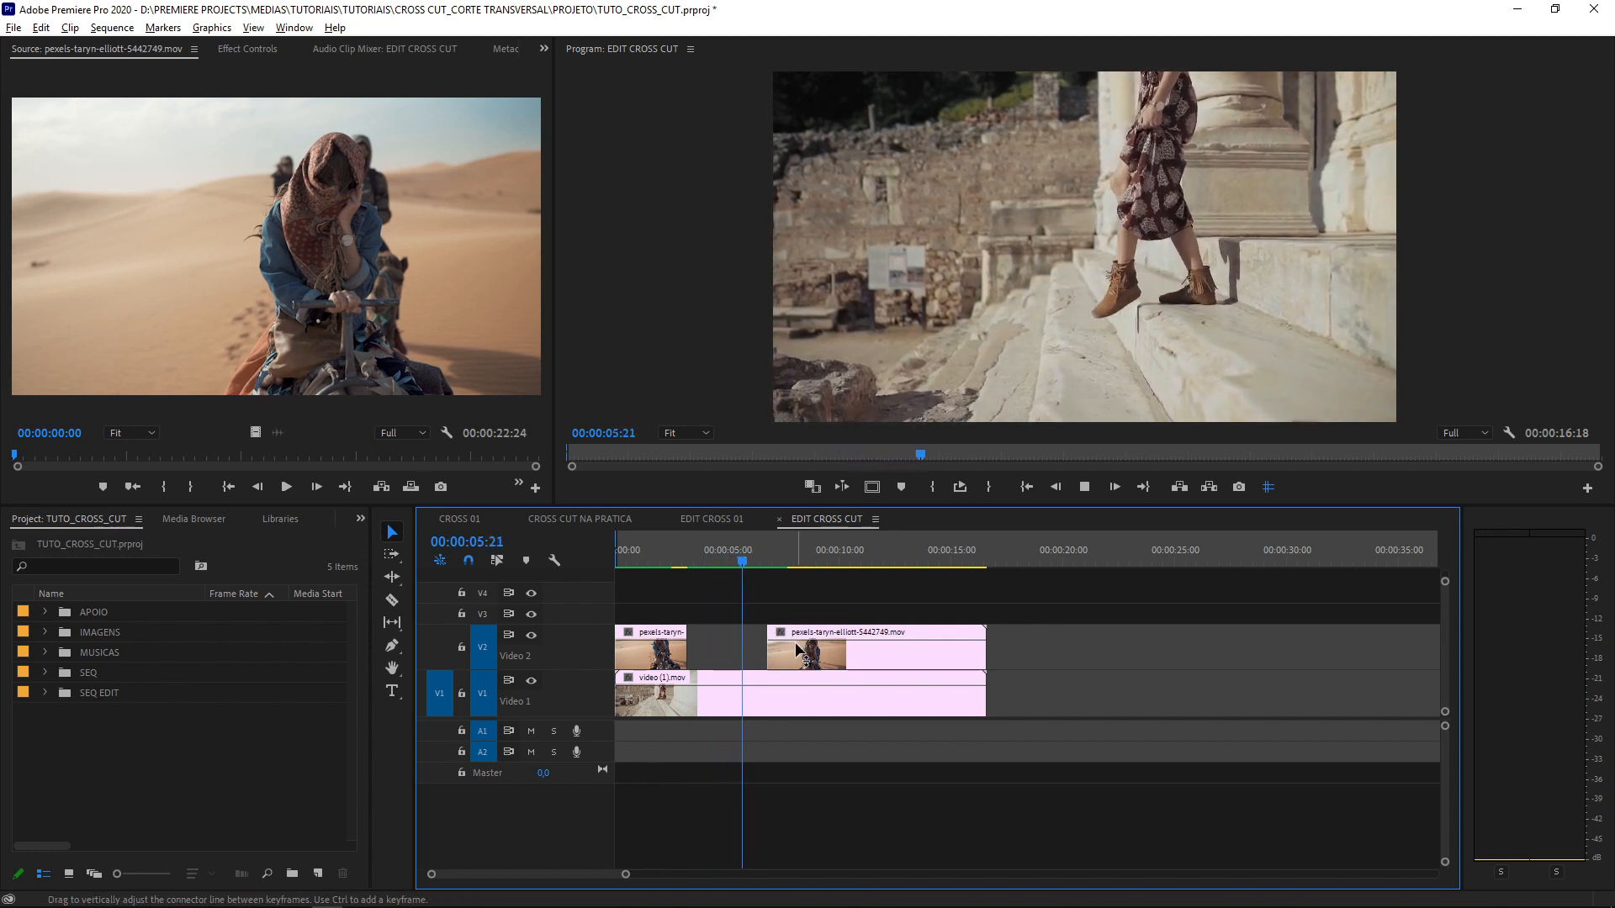
{"action": "key", "text": "space"}
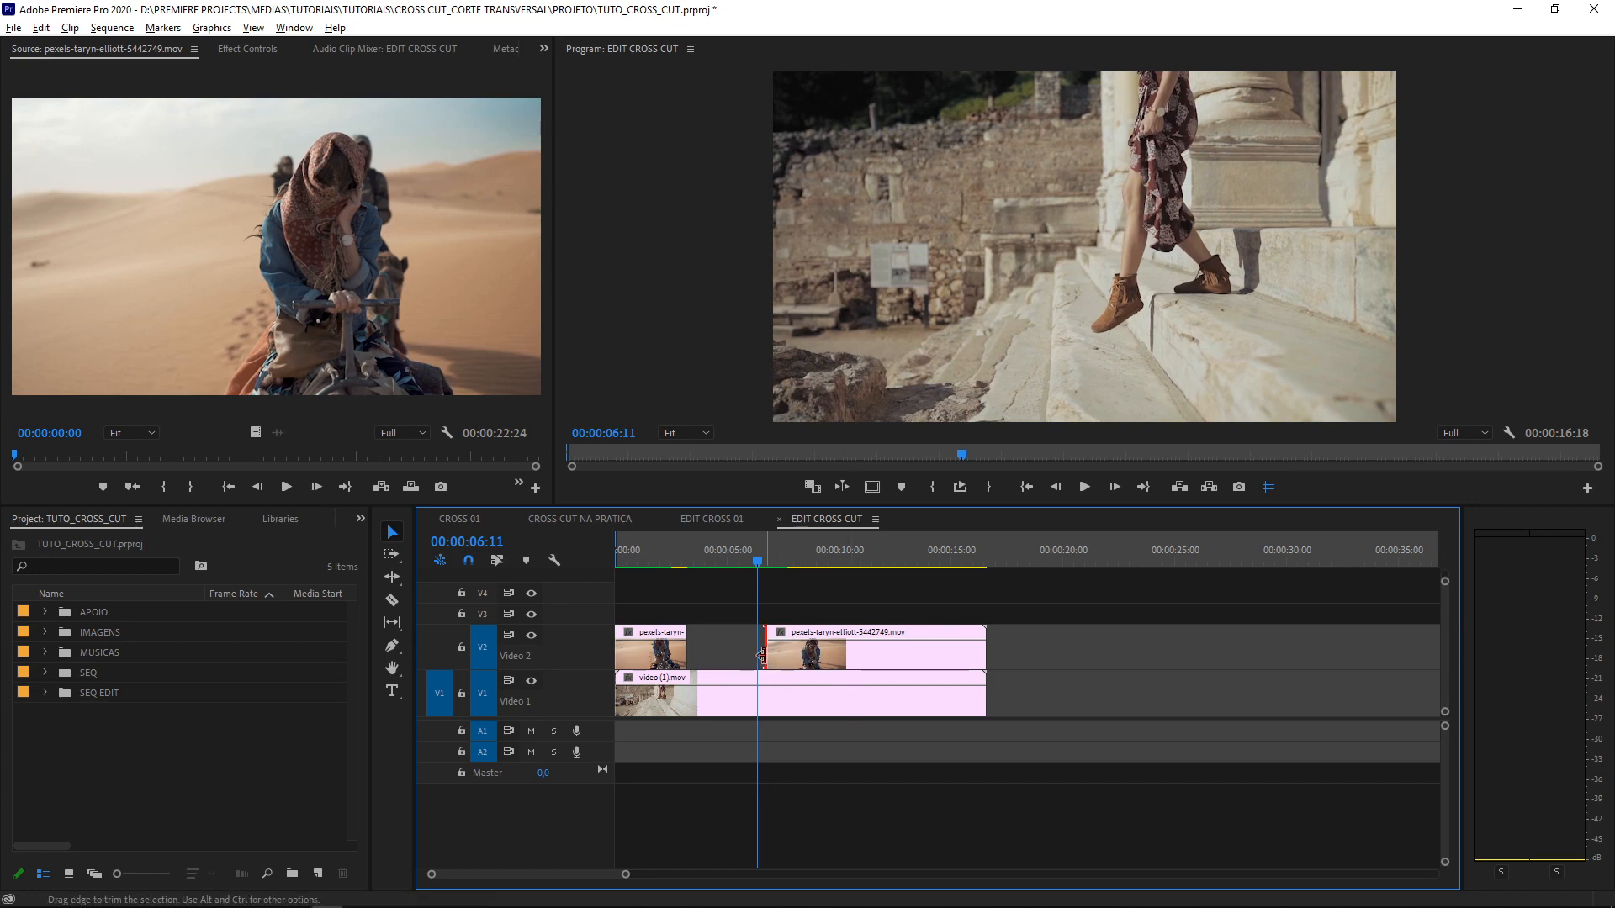
{"action": "left_click_drag", "start_coordinate": [762, 656], "coordinate": [757, 656]}
Split the second desert segment at 00:00:10:11 and trim the new third segment's start to about 13 seconds
{"action": "left_click_drag", "start_coordinate": [757, 561], "coordinate": [745, 559]}
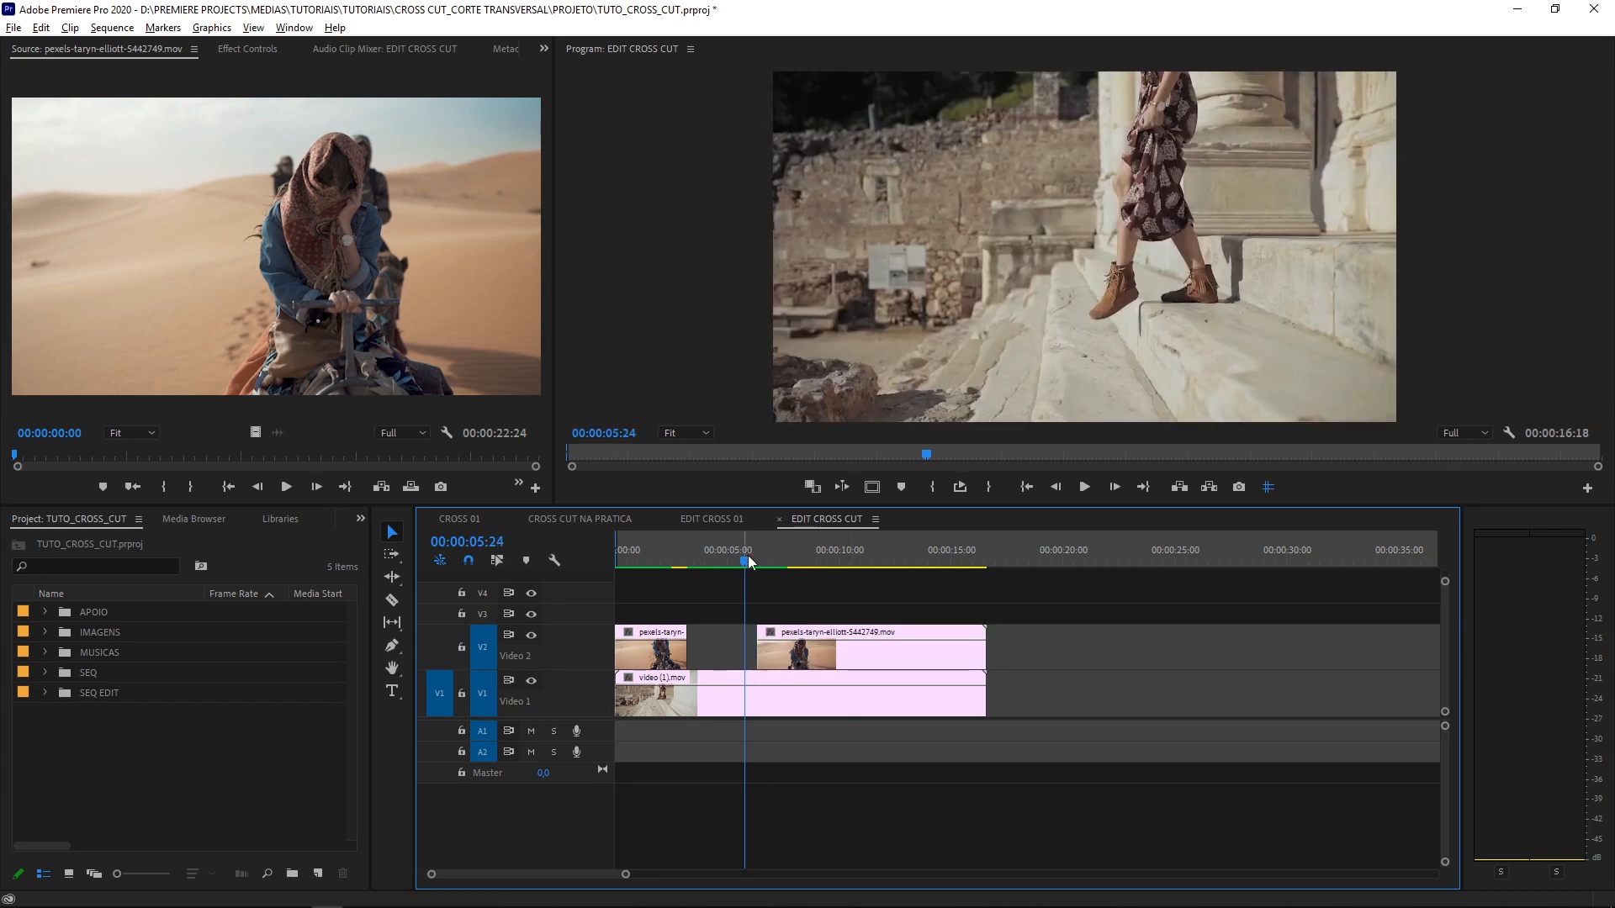
{"action": "left_click", "coordinate": [828, 658]}
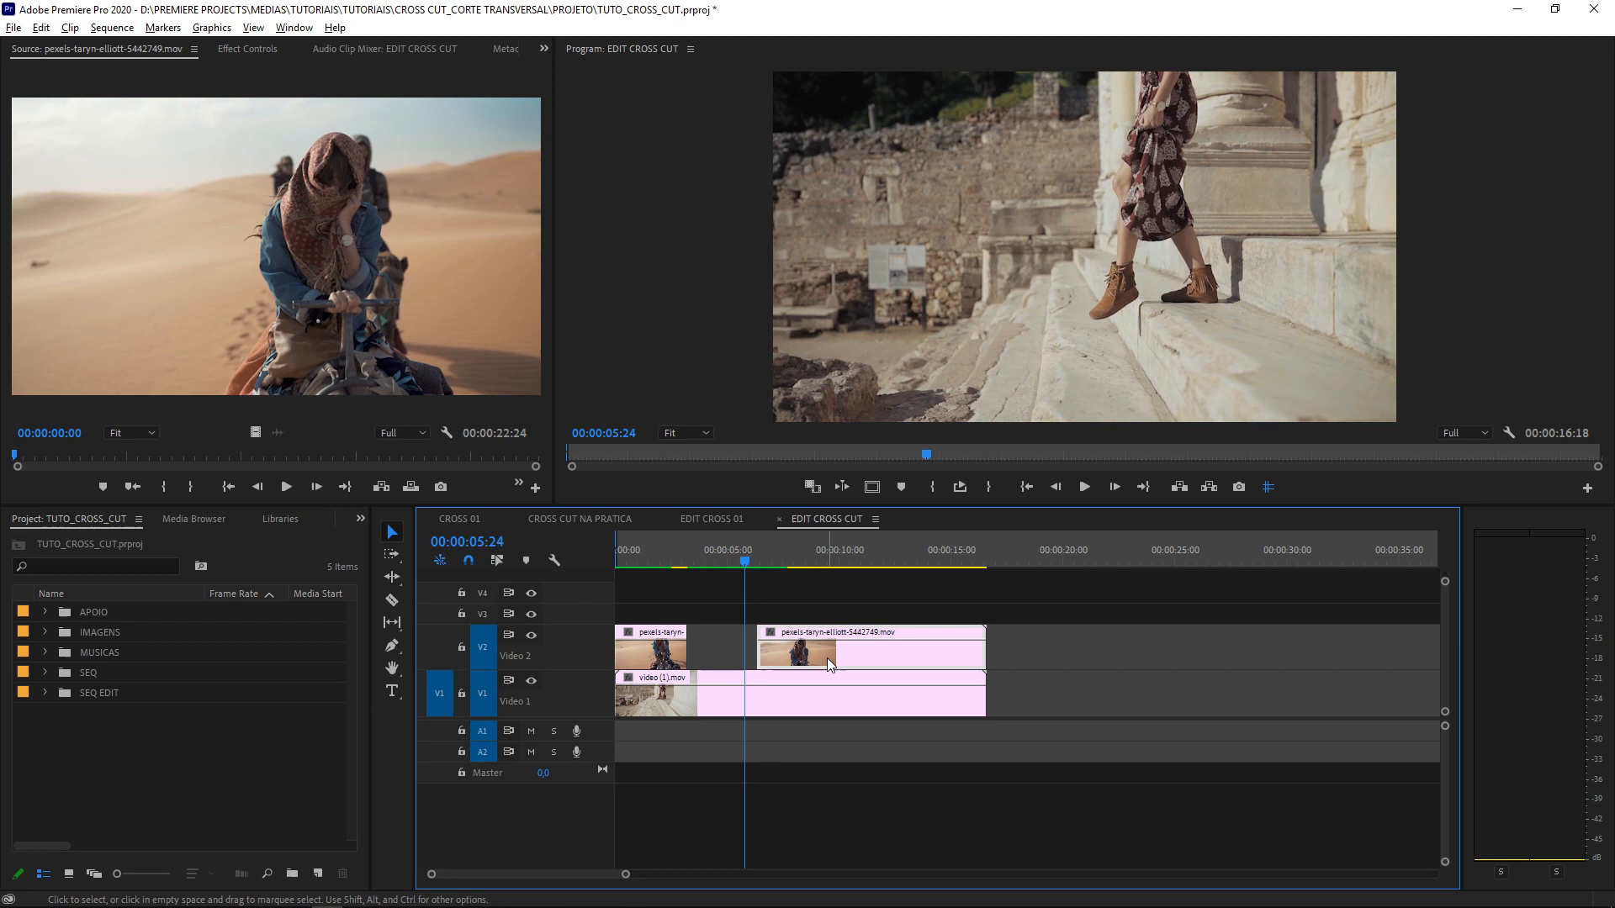
{"action": "left_click", "coordinate": [921, 589]}
{"action": "key", "text": "space"}
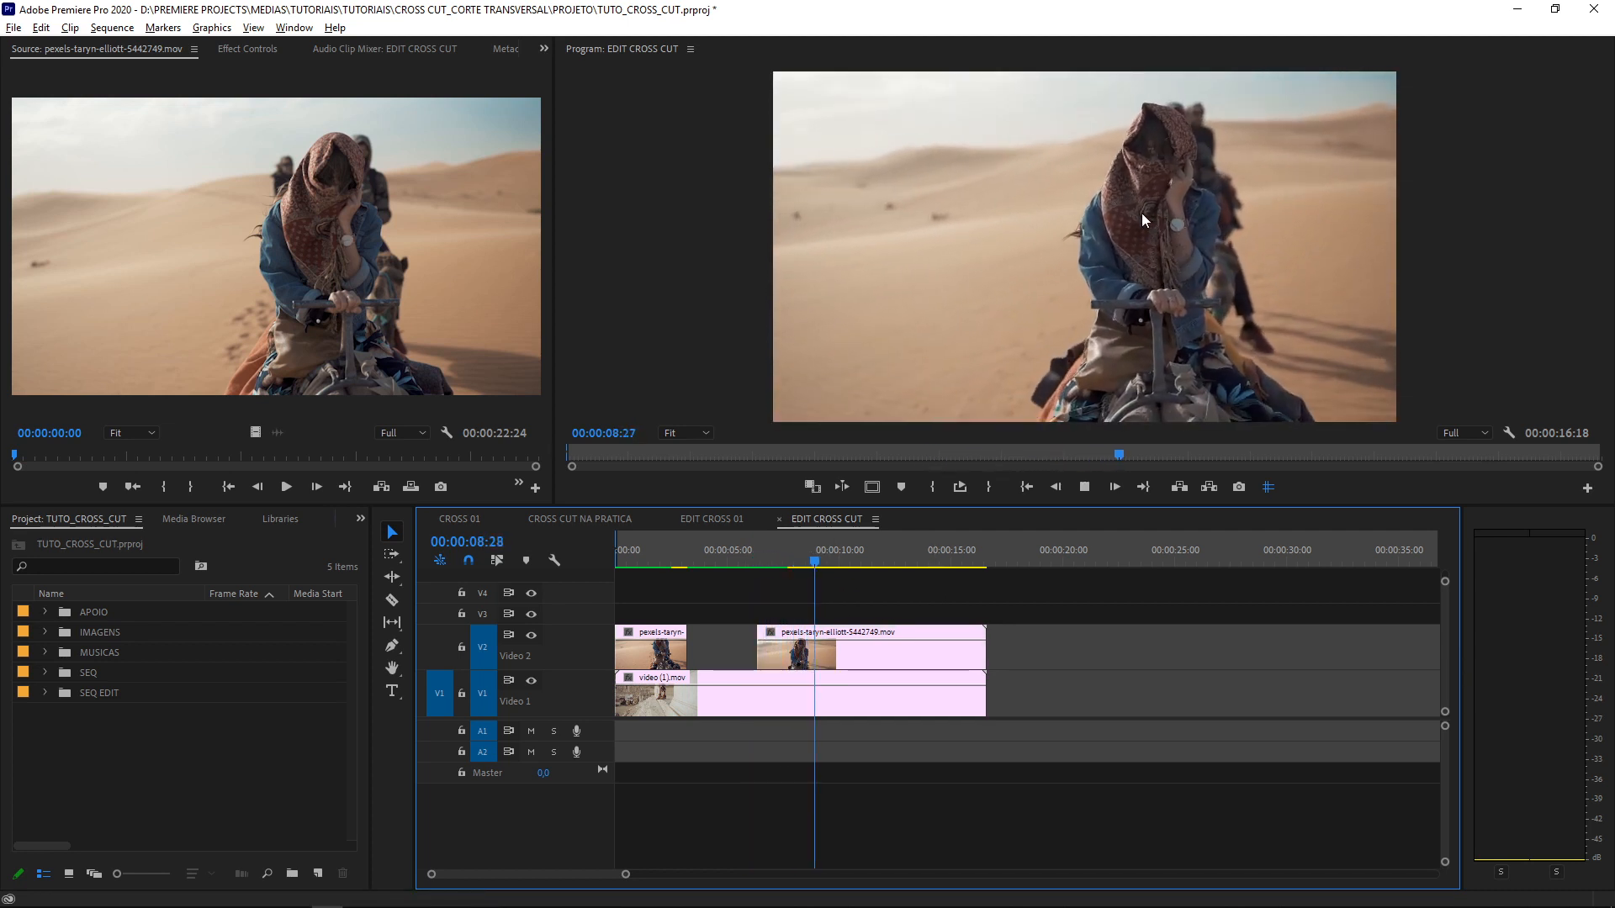
{"action": "key", "text": "space"}
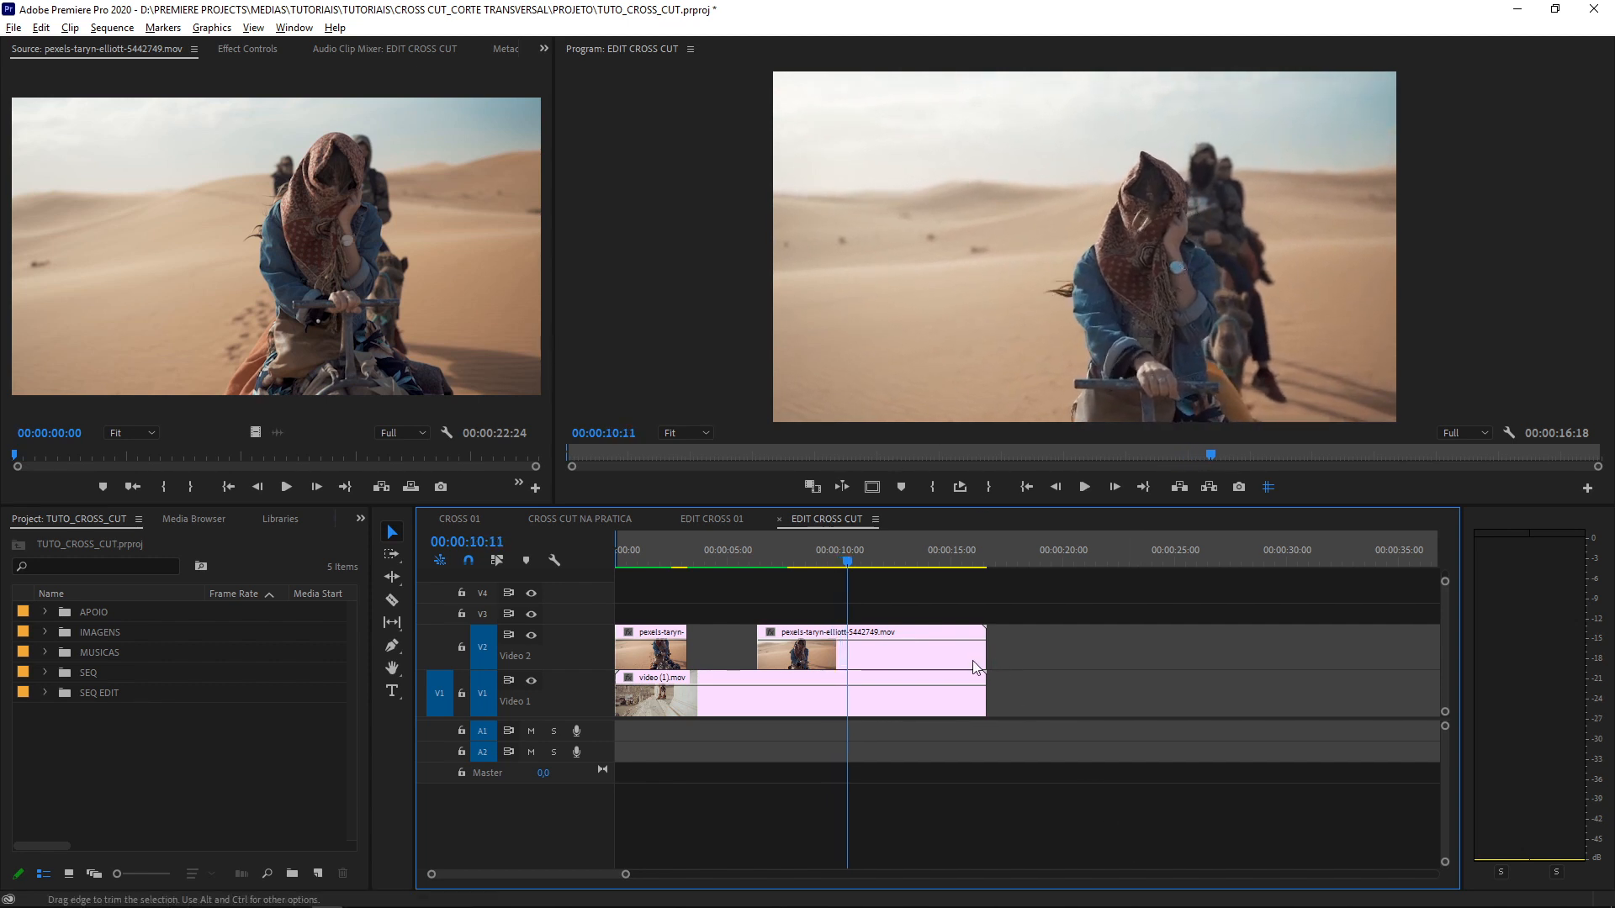
{"action": "key", "text": "c"}
{"action": "left_click", "coordinate": [850, 664]}
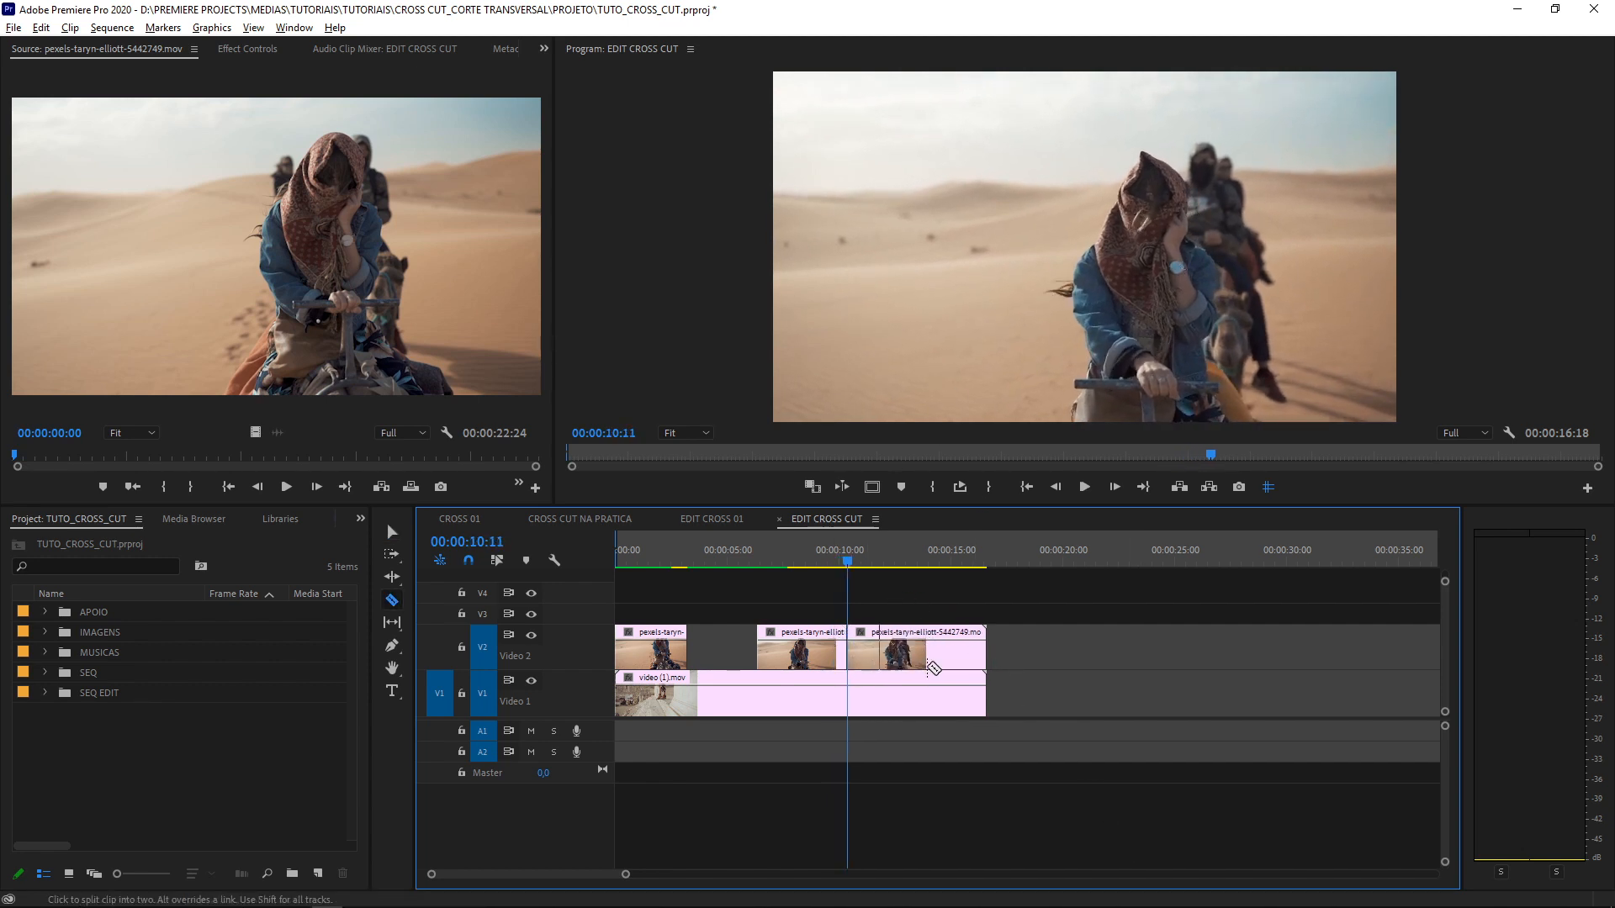
{"action": "key", "text": "v"}
{"action": "left_click_drag", "start_coordinate": [849, 656], "coordinate": [919, 656]}
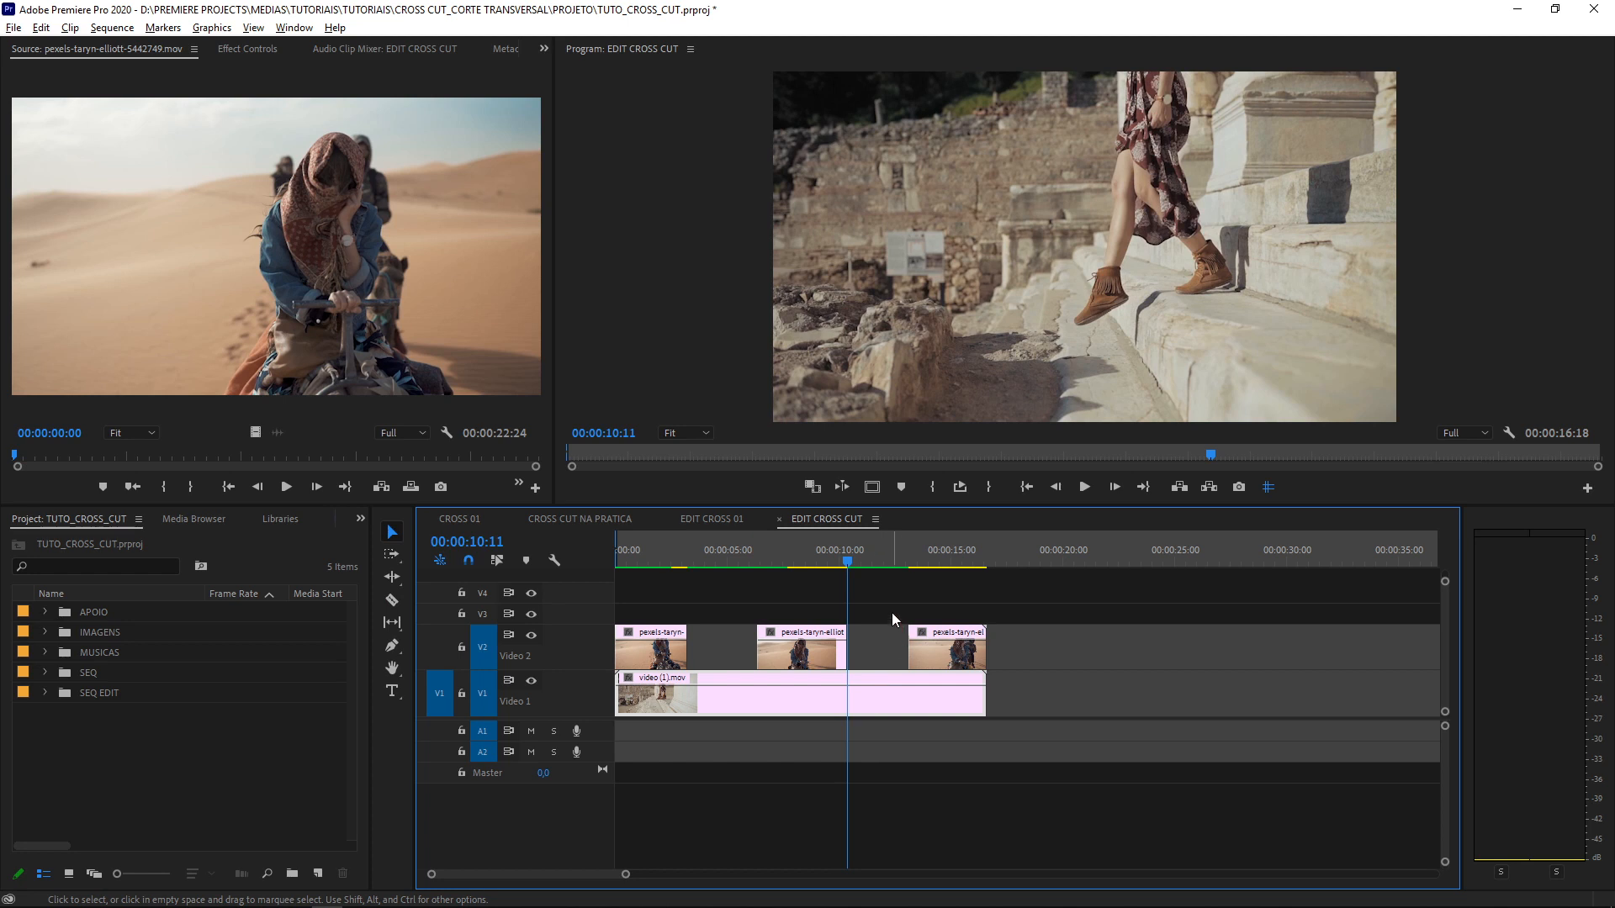
Play the sequence from the beginning to review how the desert and walking shots alternate
{"action": "left_click", "coordinate": [815, 562]}
{"action": "left_click", "coordinate": [643, 562]}
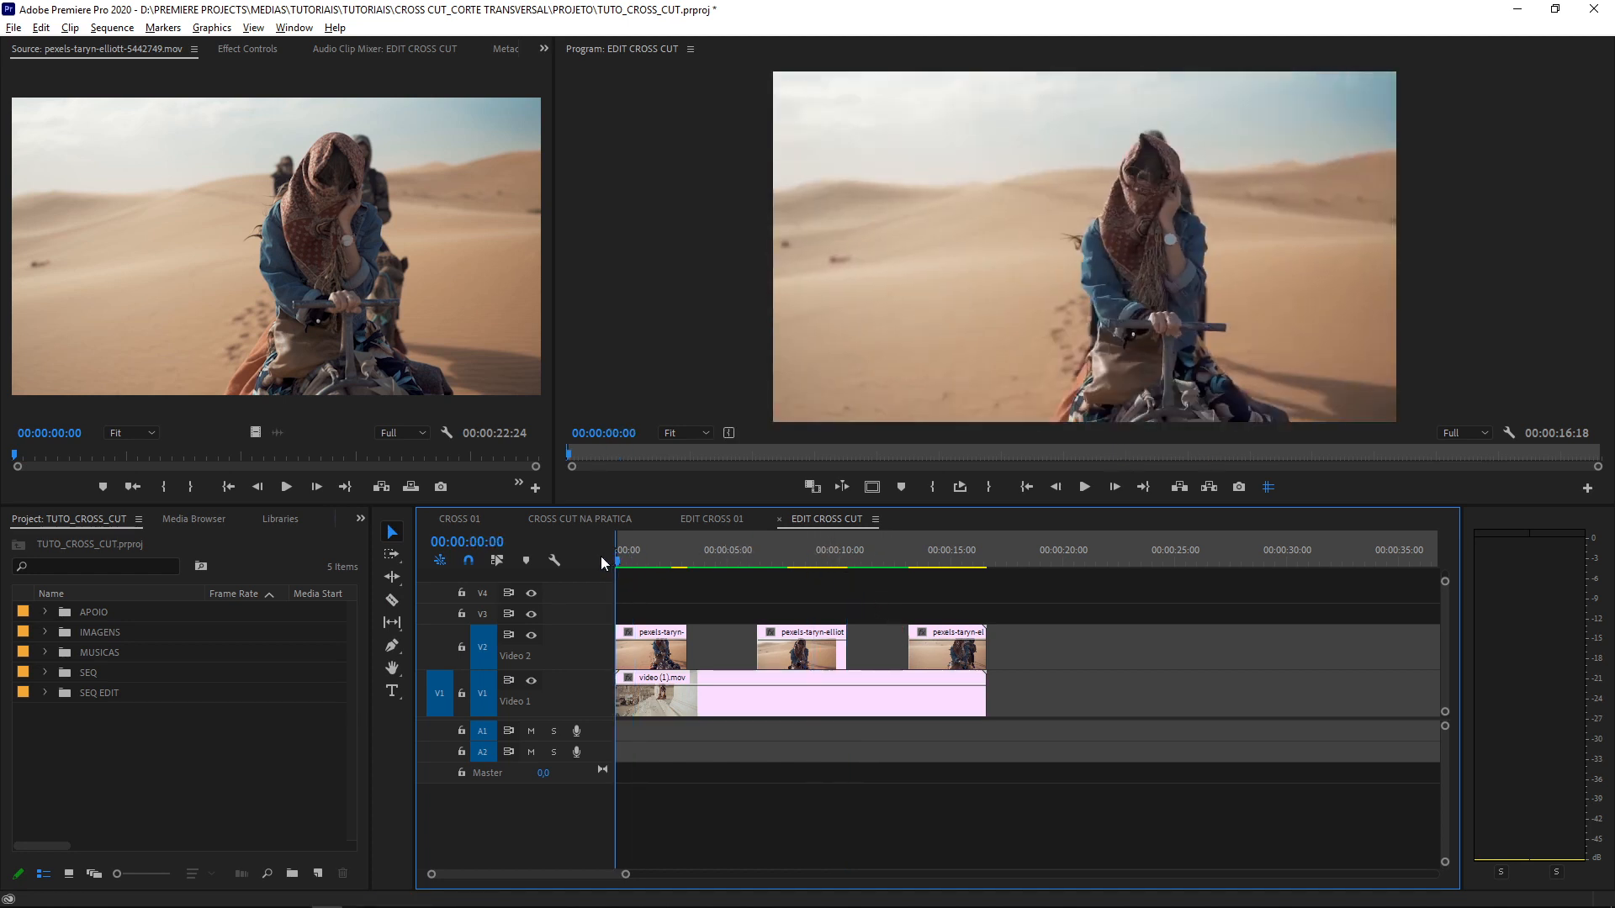
{"action": "key", "text": "space"}
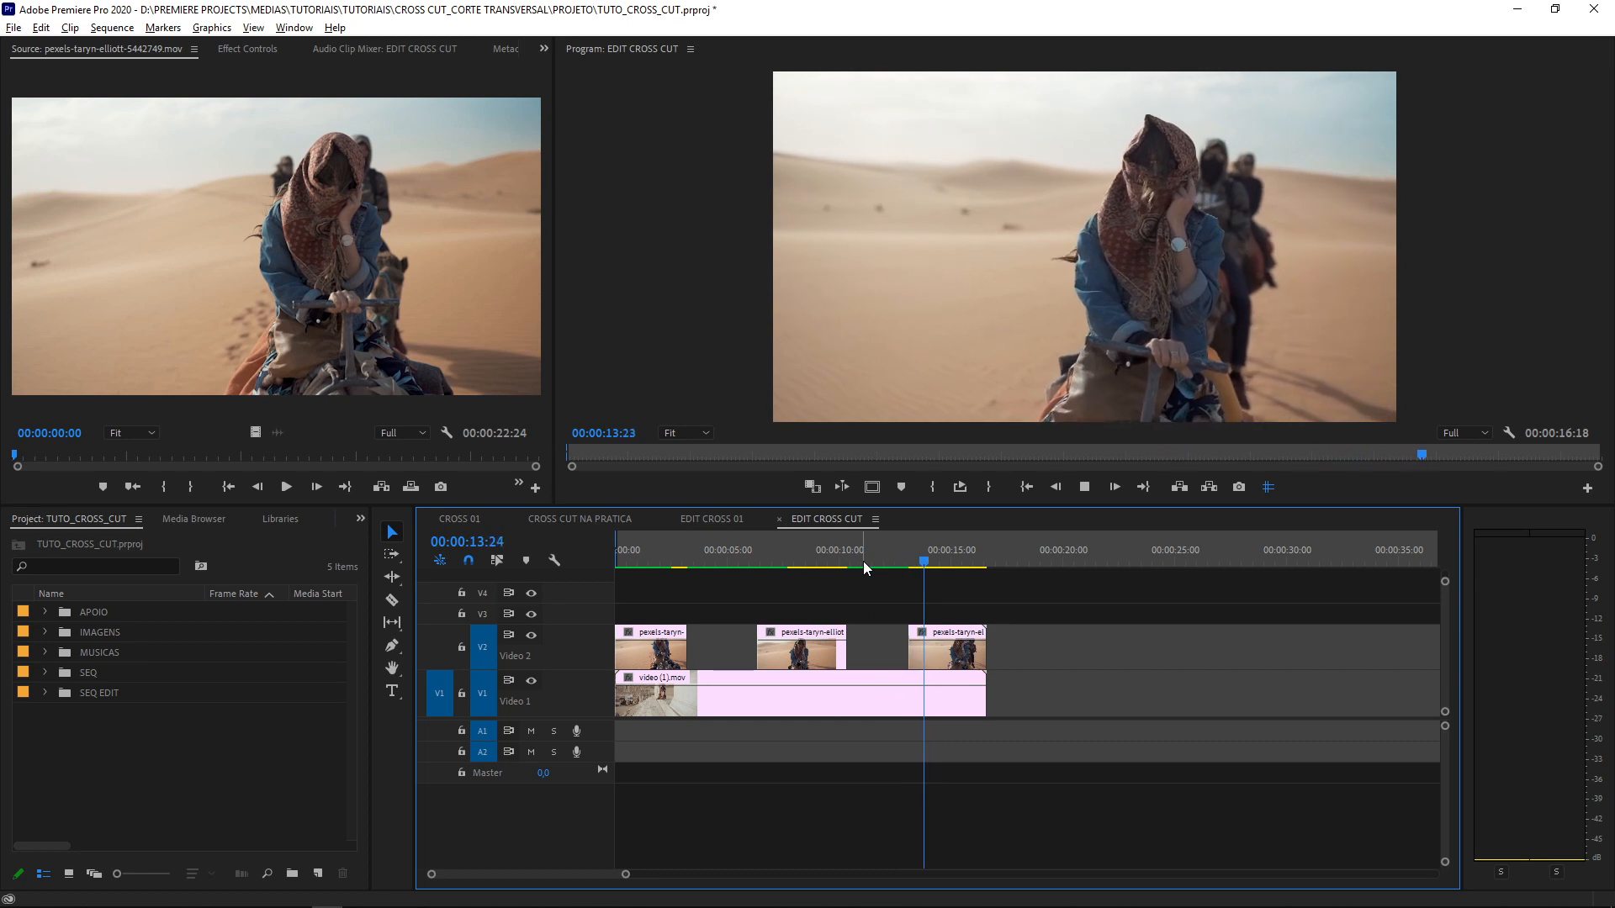
{"action": "key", "text": "Home"}
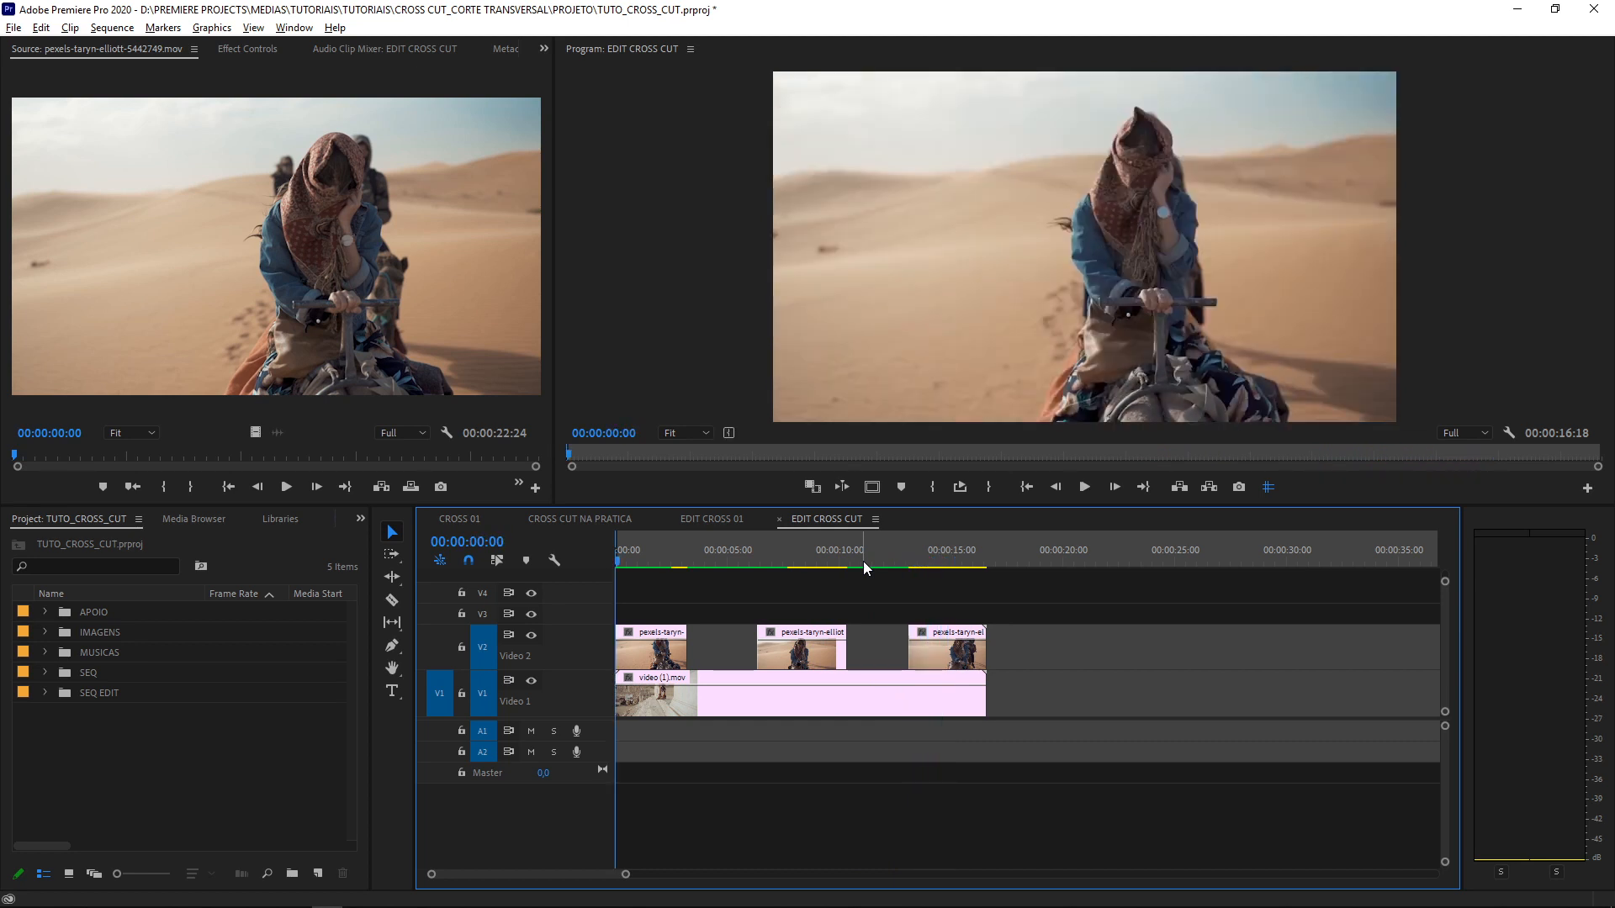
{"action": "key", "text": "space"}
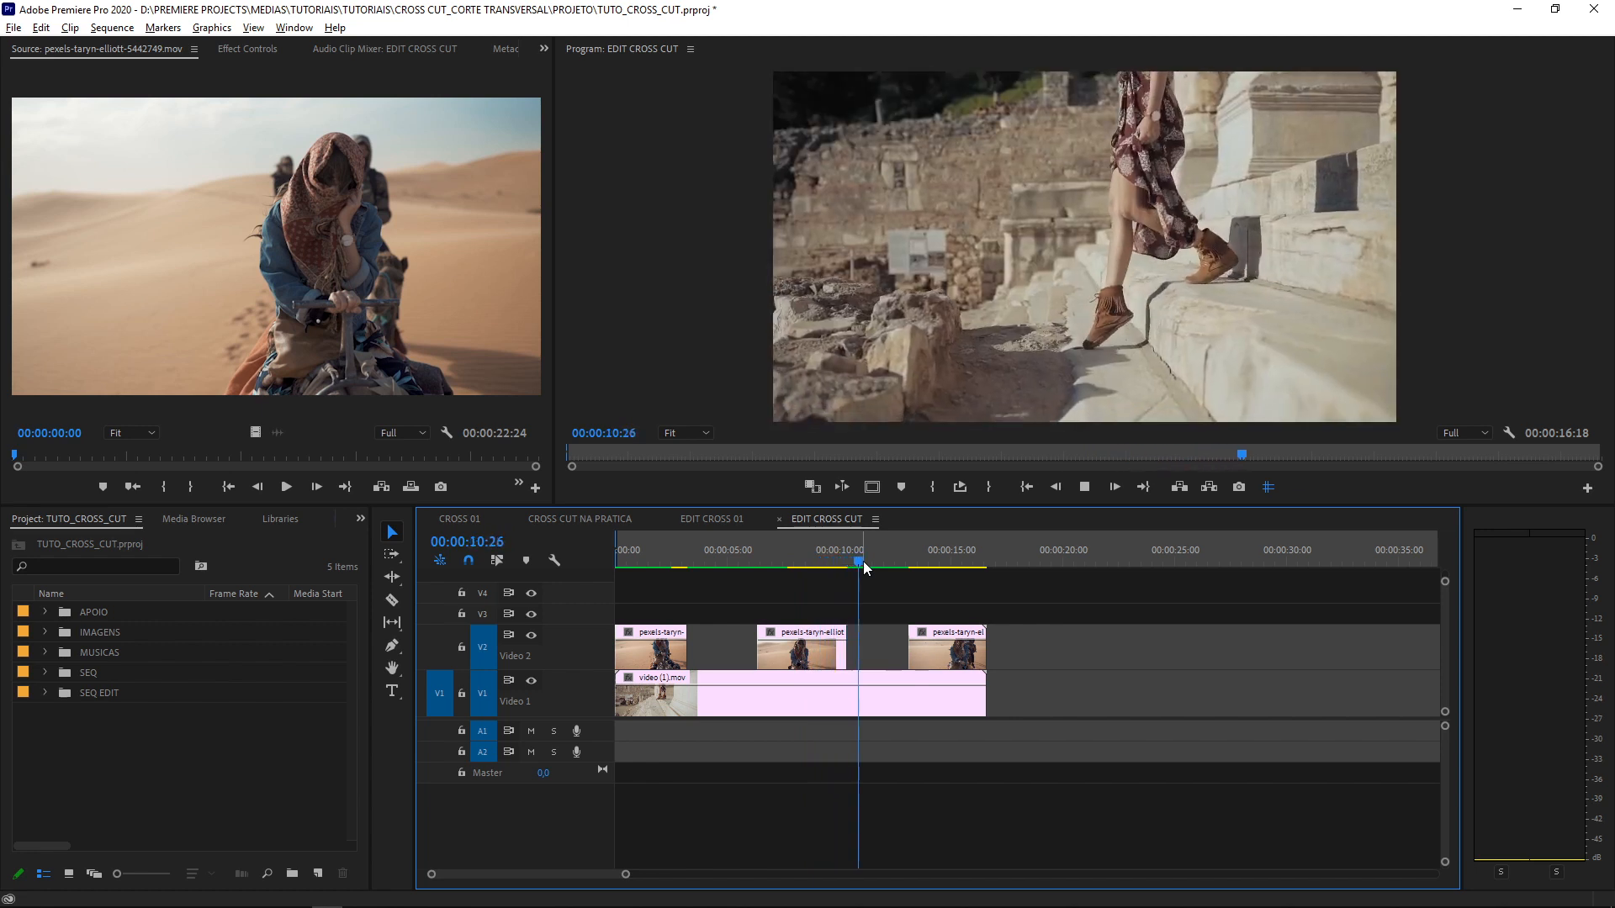
{"action": "key", "text": "space"}
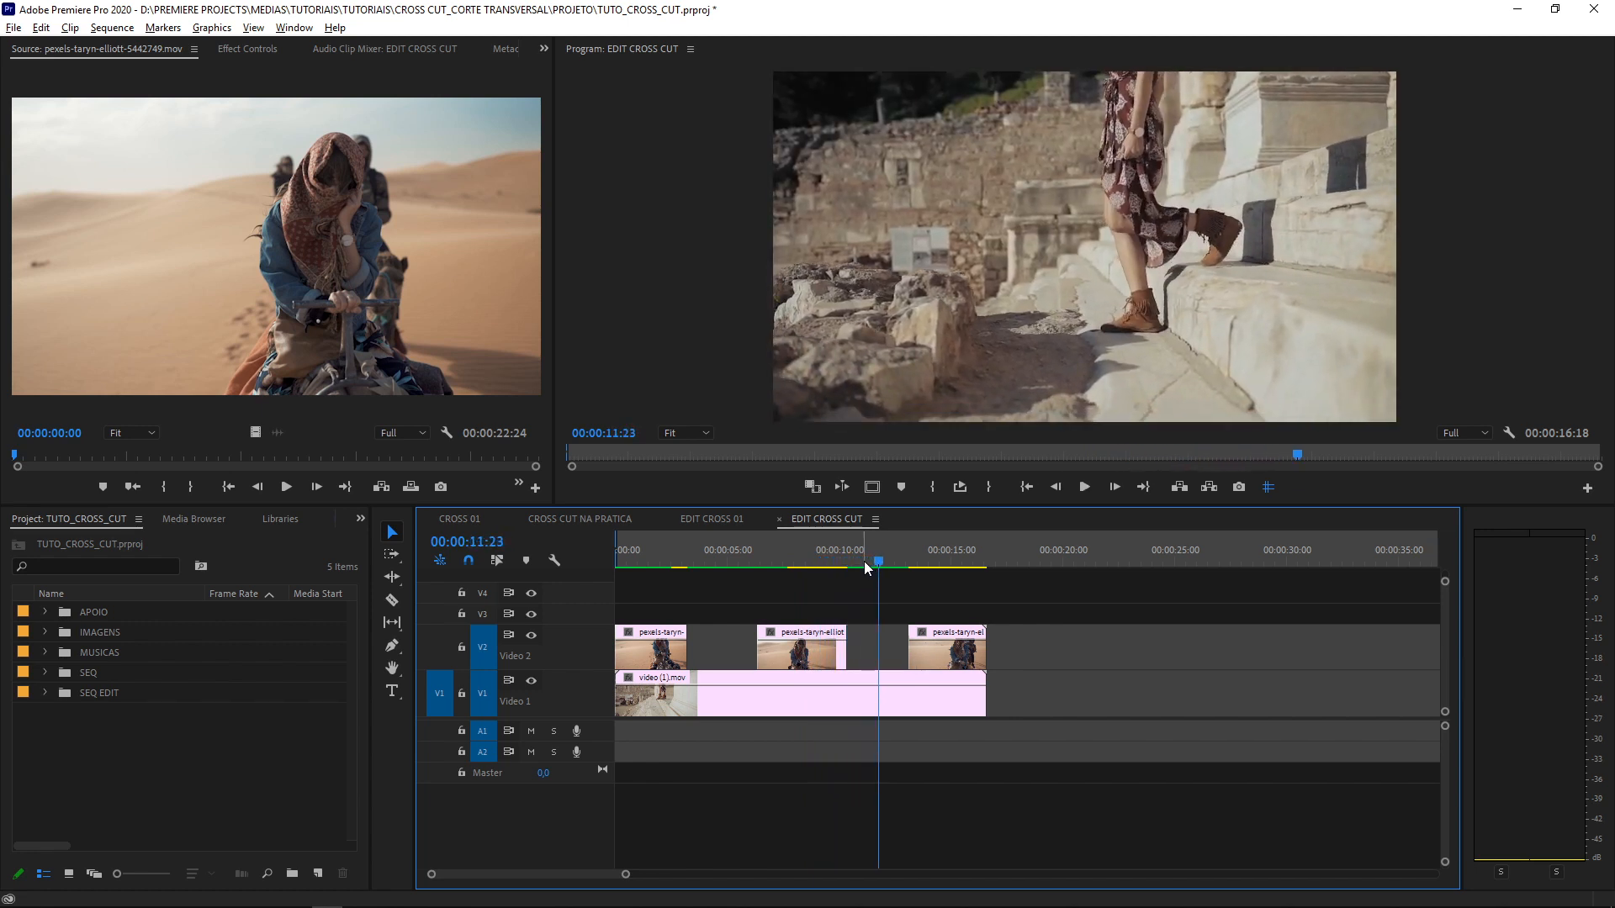
Split the walking clip on Video 1 at both edges of the second gap between the desert segments
{"action": "key", "text": "equal"}
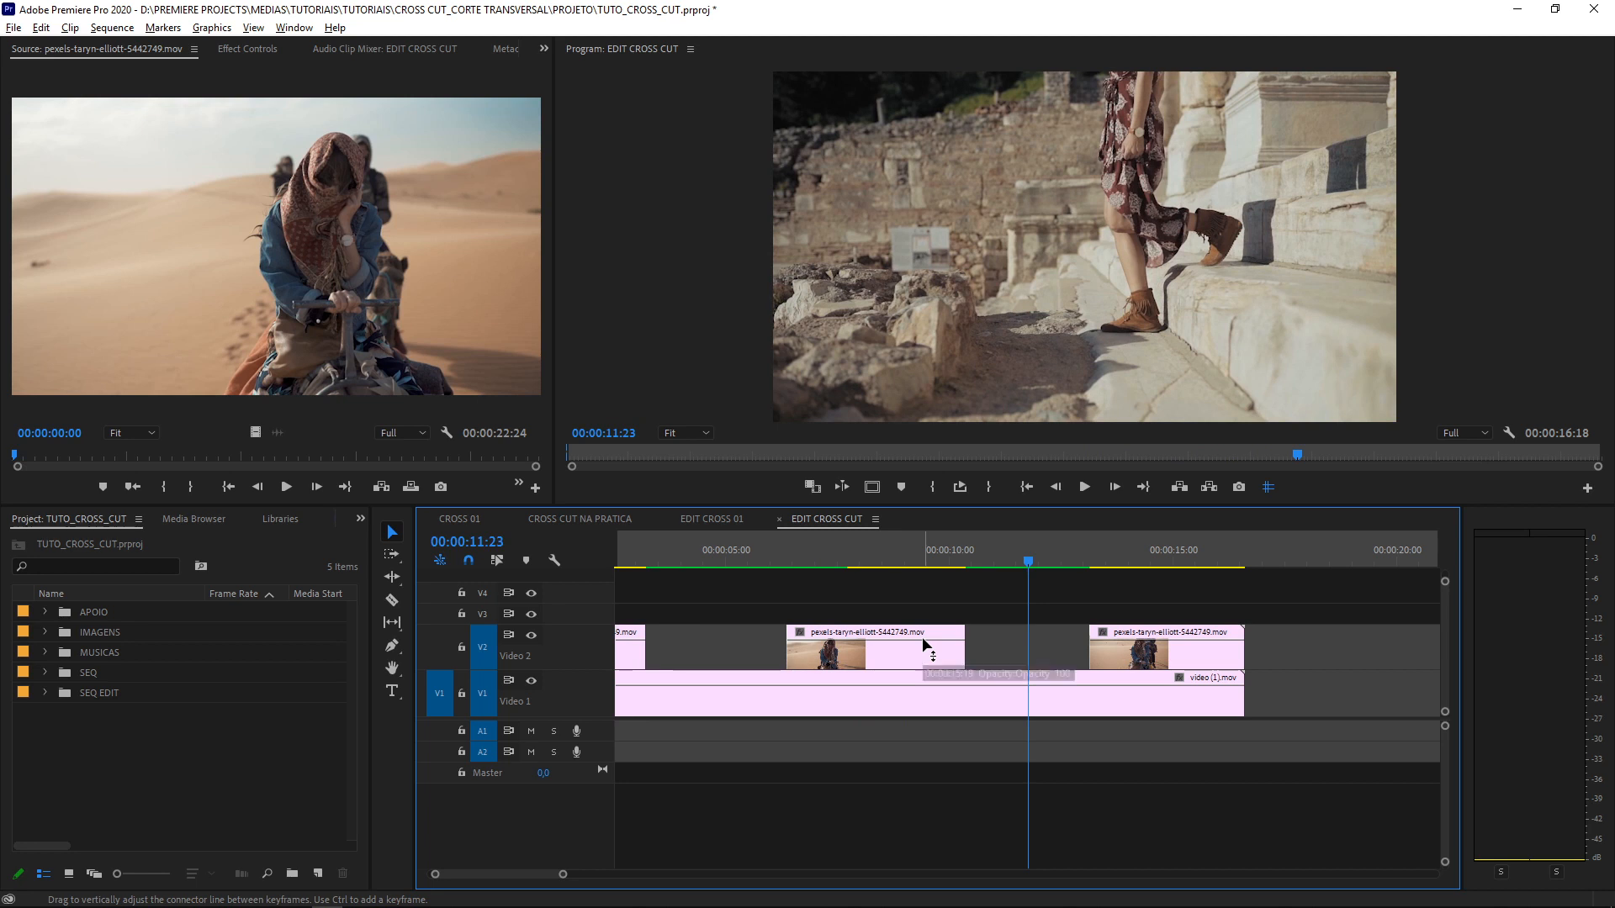
{"action": "key", "text": "c"}
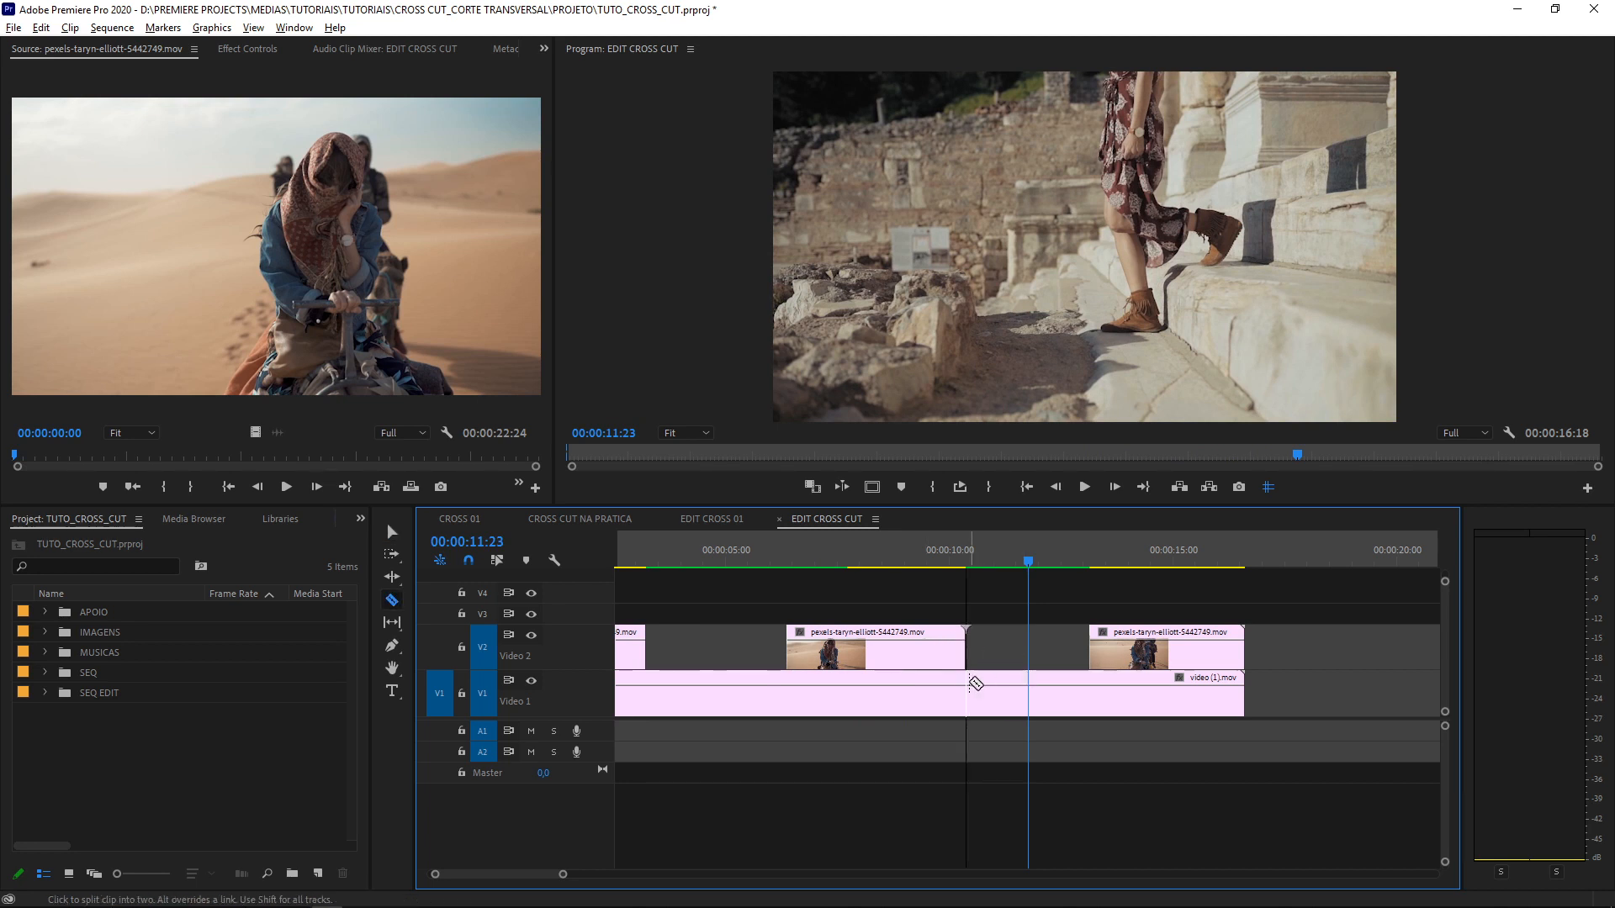
{"action": "left_click", "coordinate": [974, 683]}
{"action": "left_click", "coordinate": [1096, 690]}
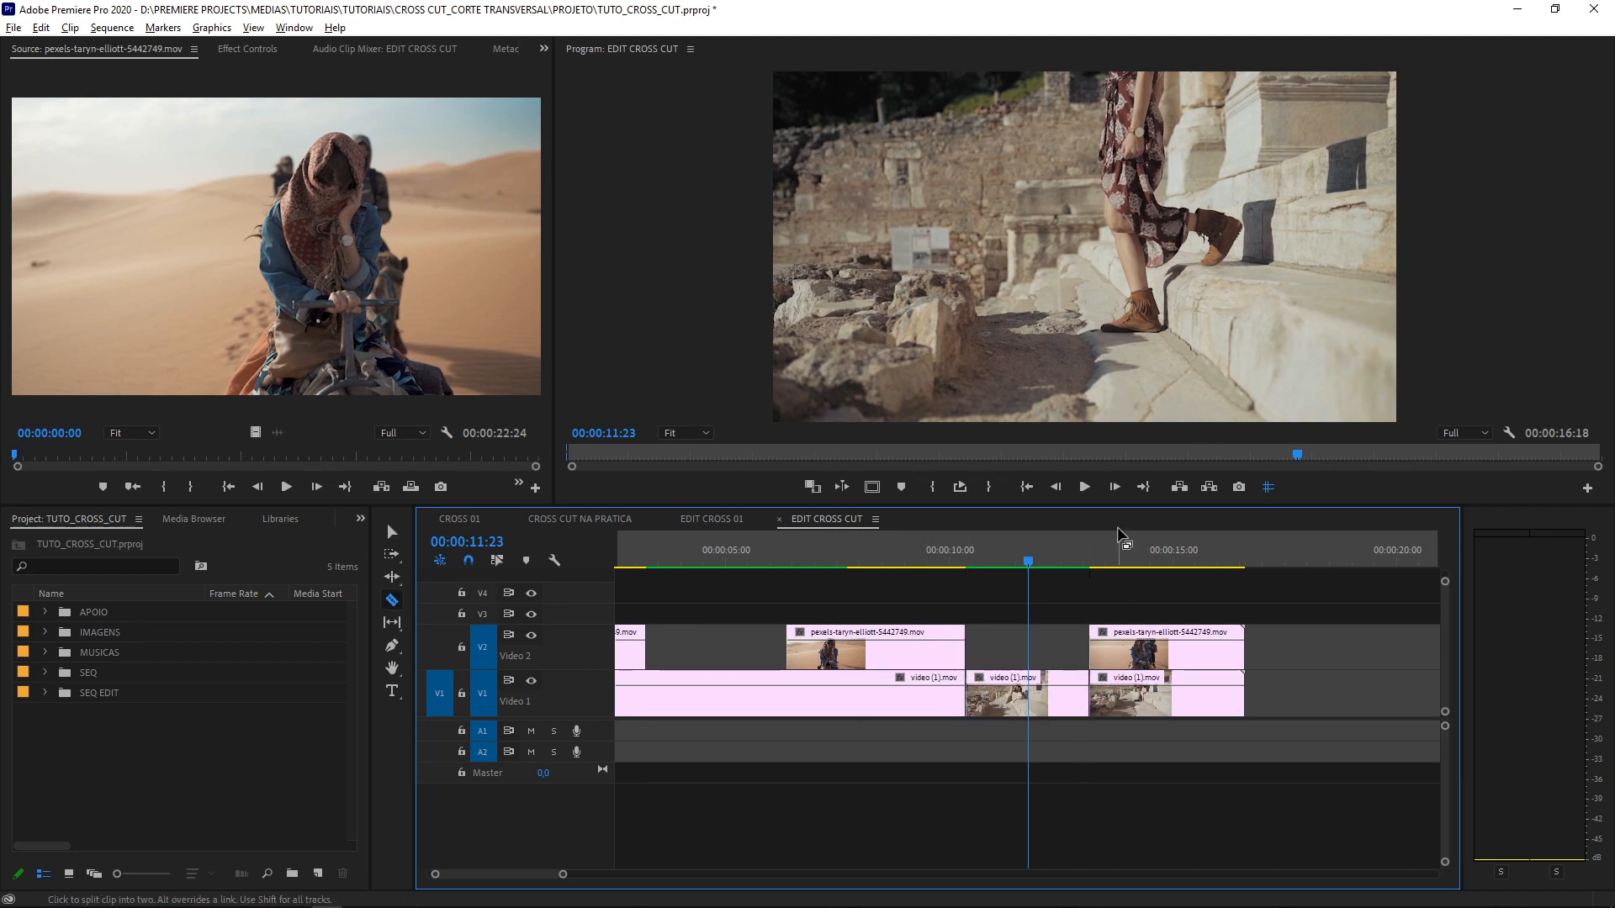
Slip the footage inside the walking segment under the second gap, keeping its timeline position
{"action": "left_click_drag", "start_coordinate": [1001, 553], "coordinate": [1034, 551]}
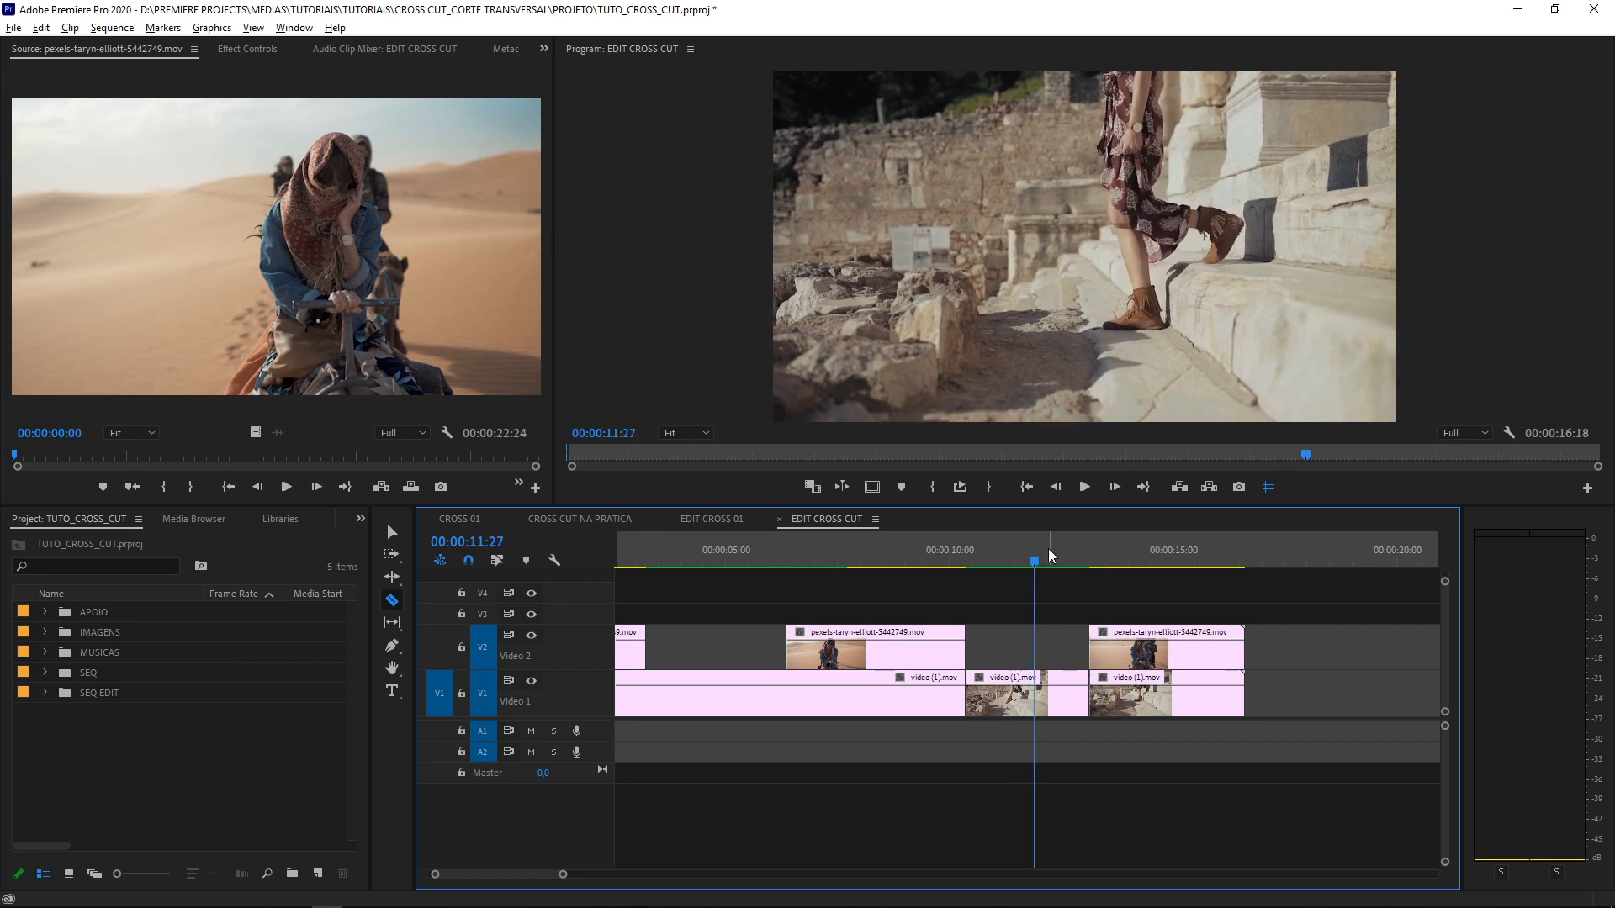
{"action": "key", "text": "y"}
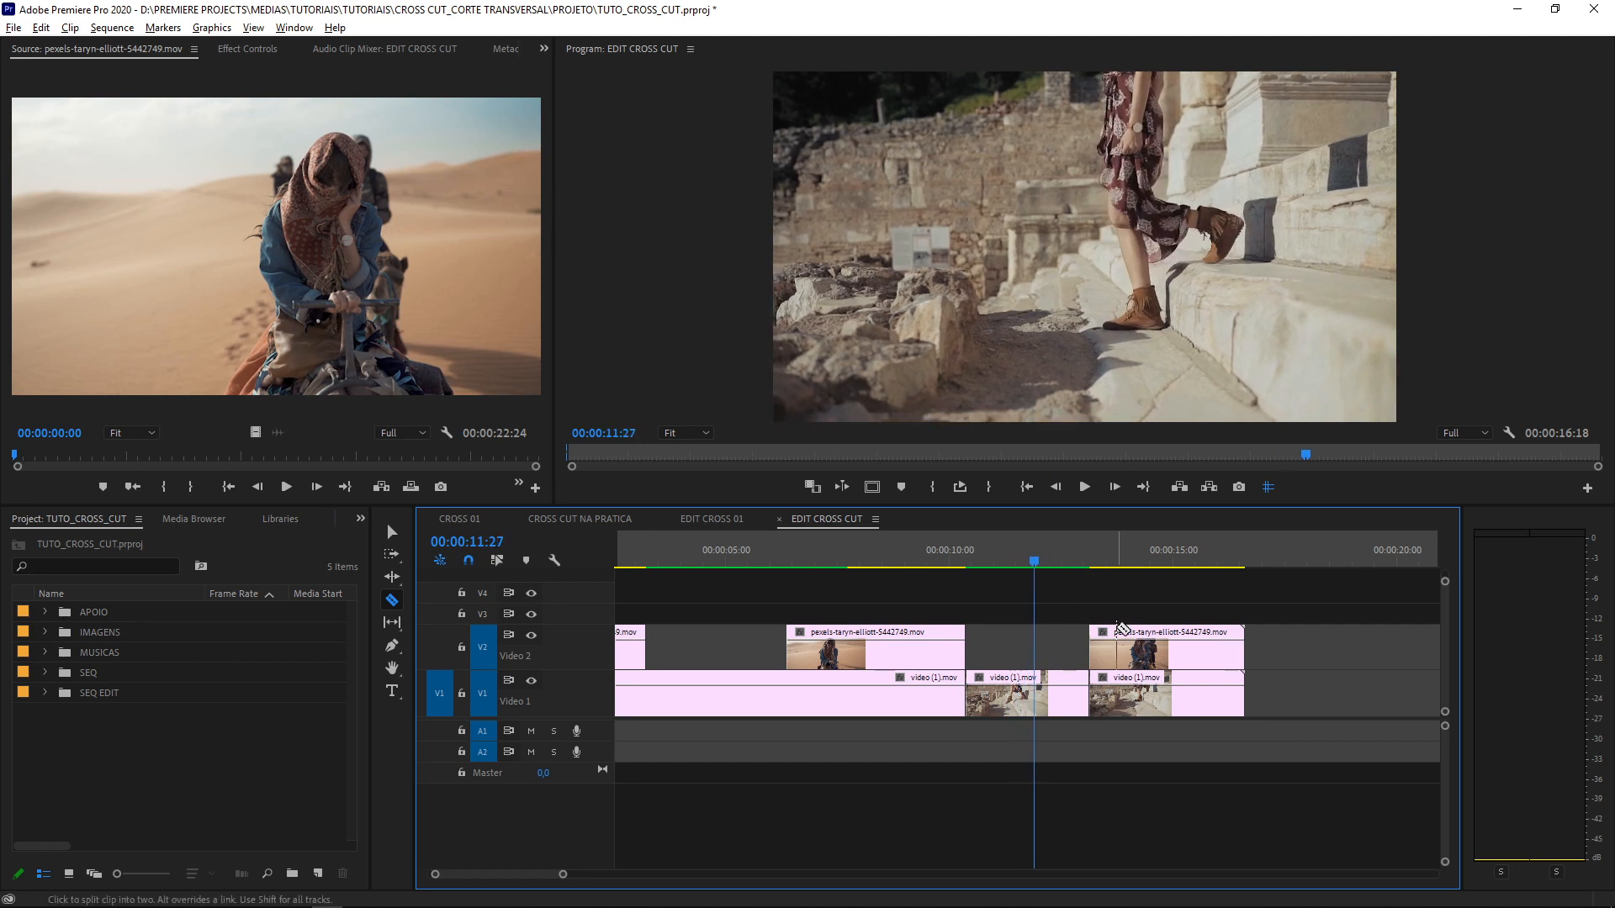
{"action": "key", "text": "minus"}
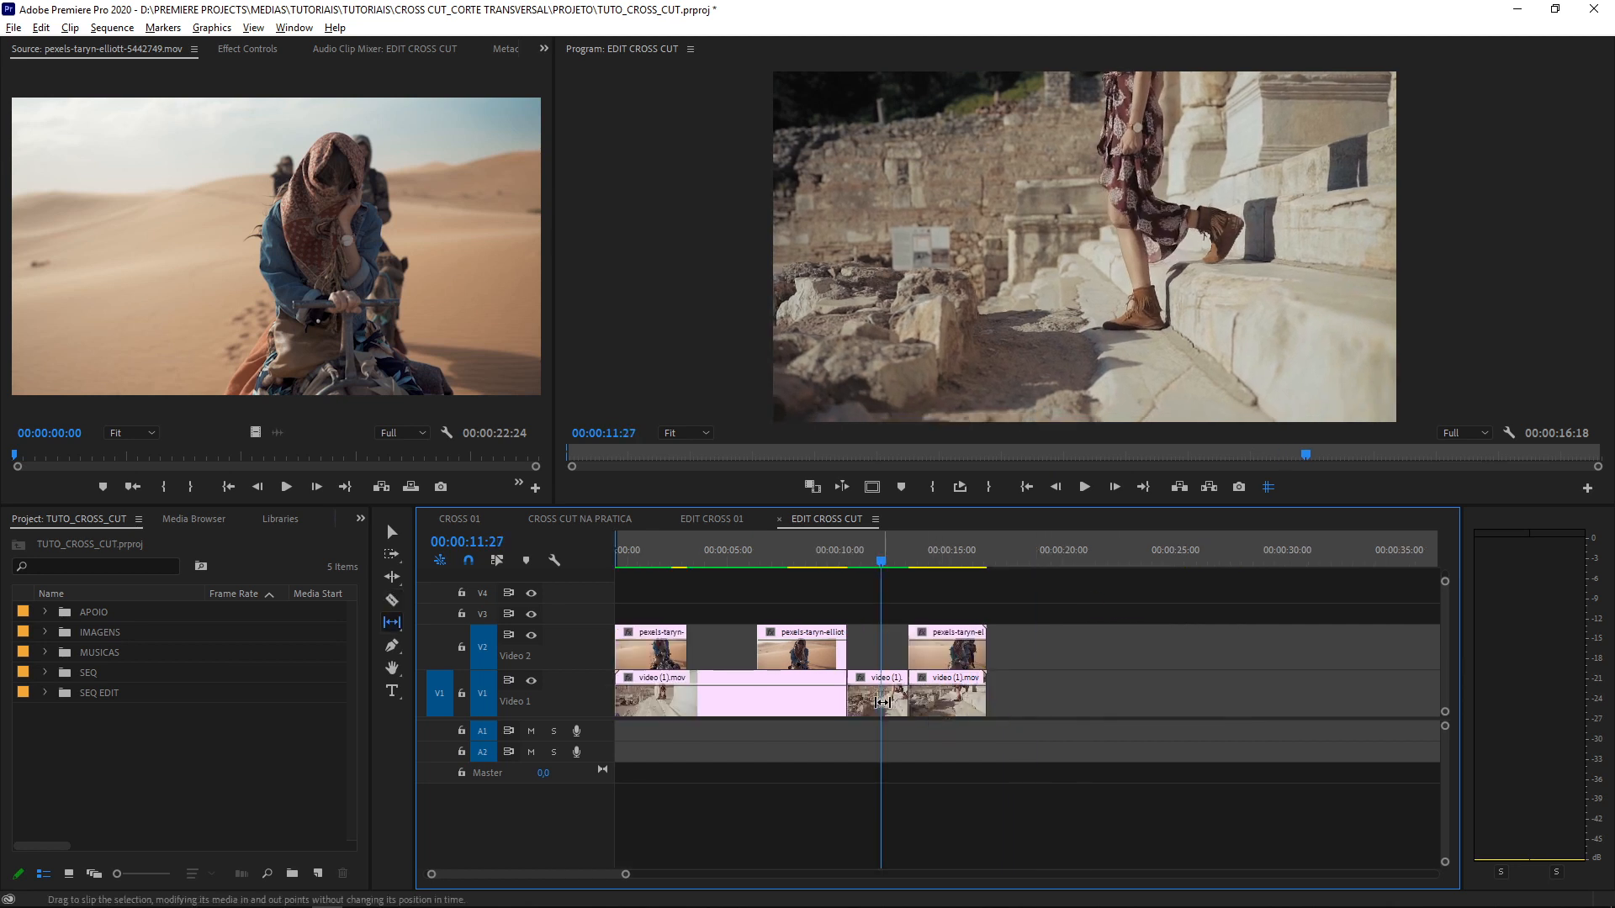
{"action": "left_click", "coordinate": [882, 702]}
{"action": "left_click_drag", "start_coordinate": [883, 702], "coordinate": [1020, 701]}
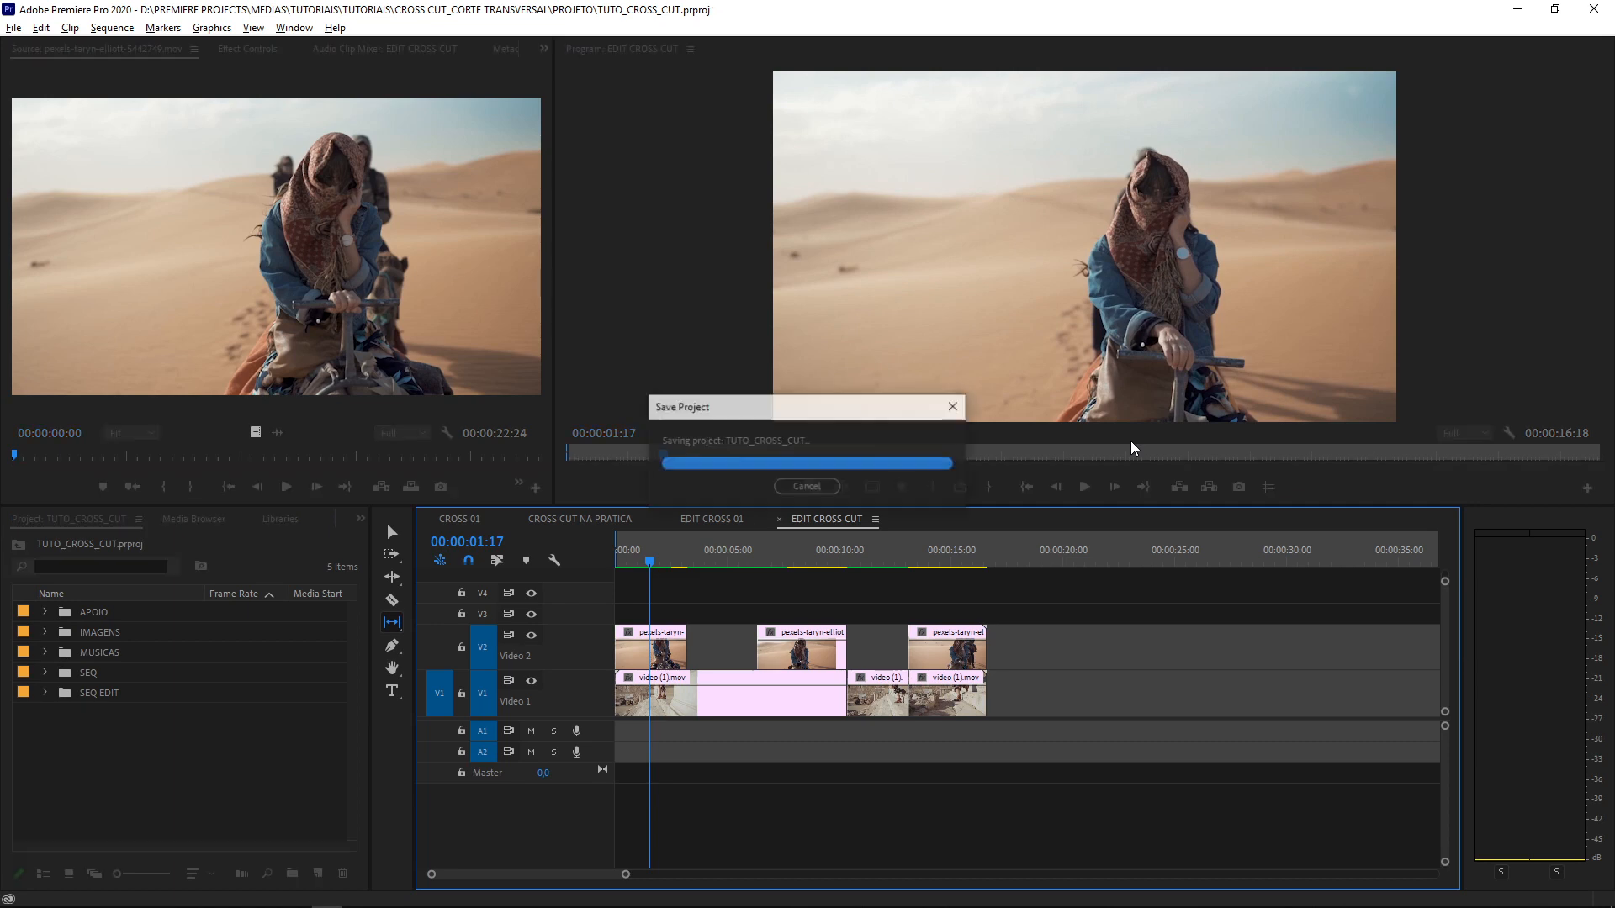
Play and scrub through the cross-cut sequence to review the walking shots in both gaps
{"action": "key", "text": "space"}
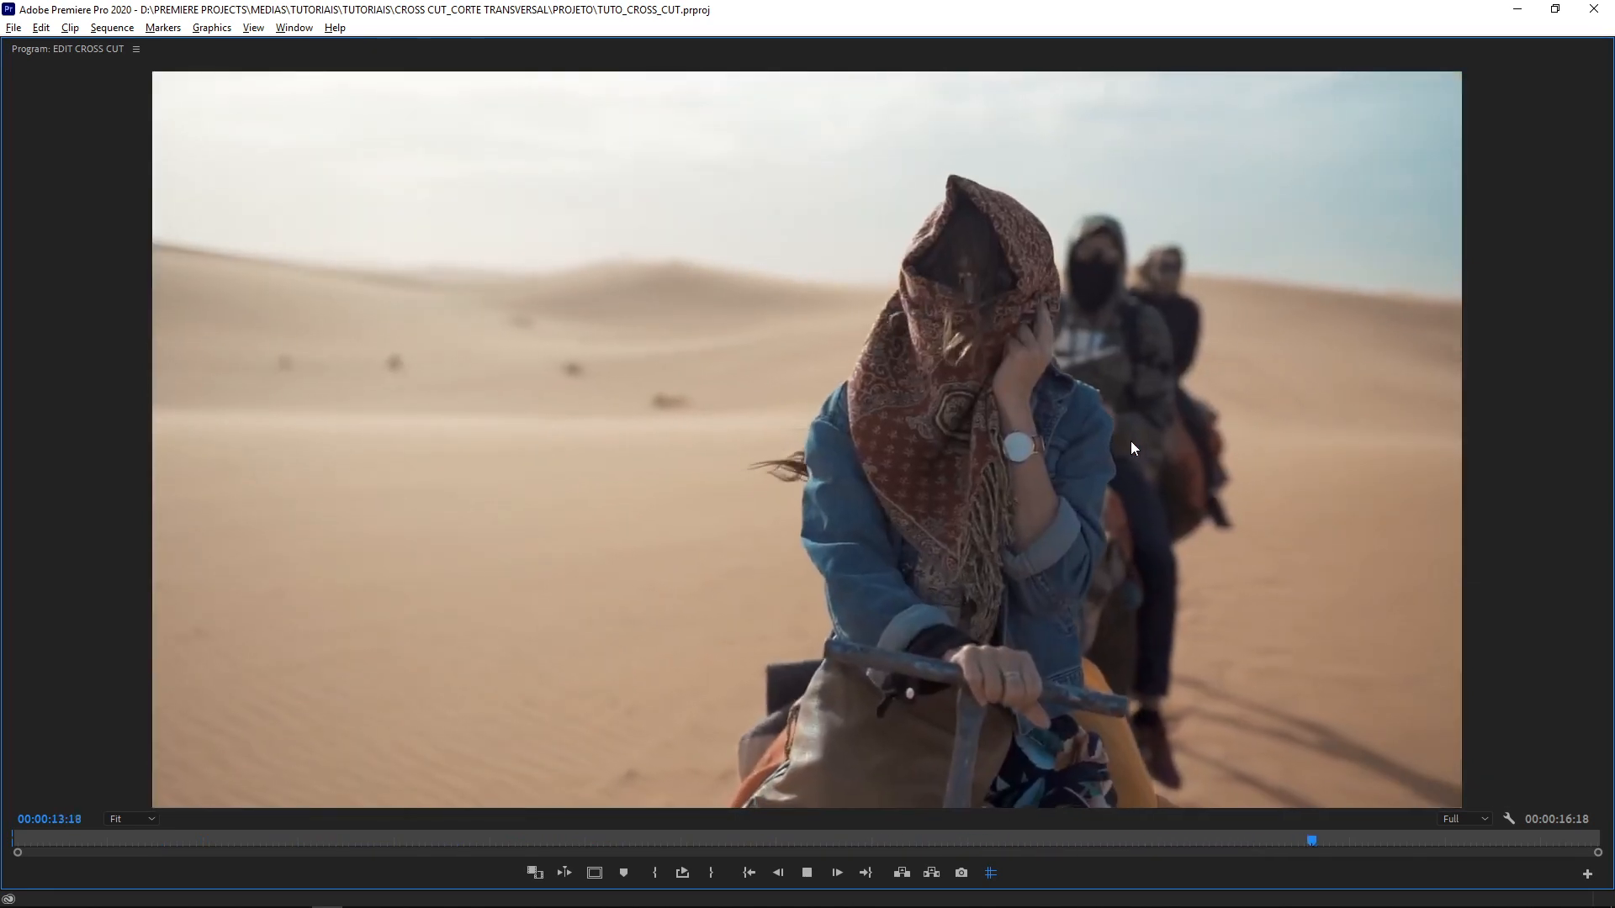
{"action": "key", "text": "space"}
{"action": "key", "text": "grave"}
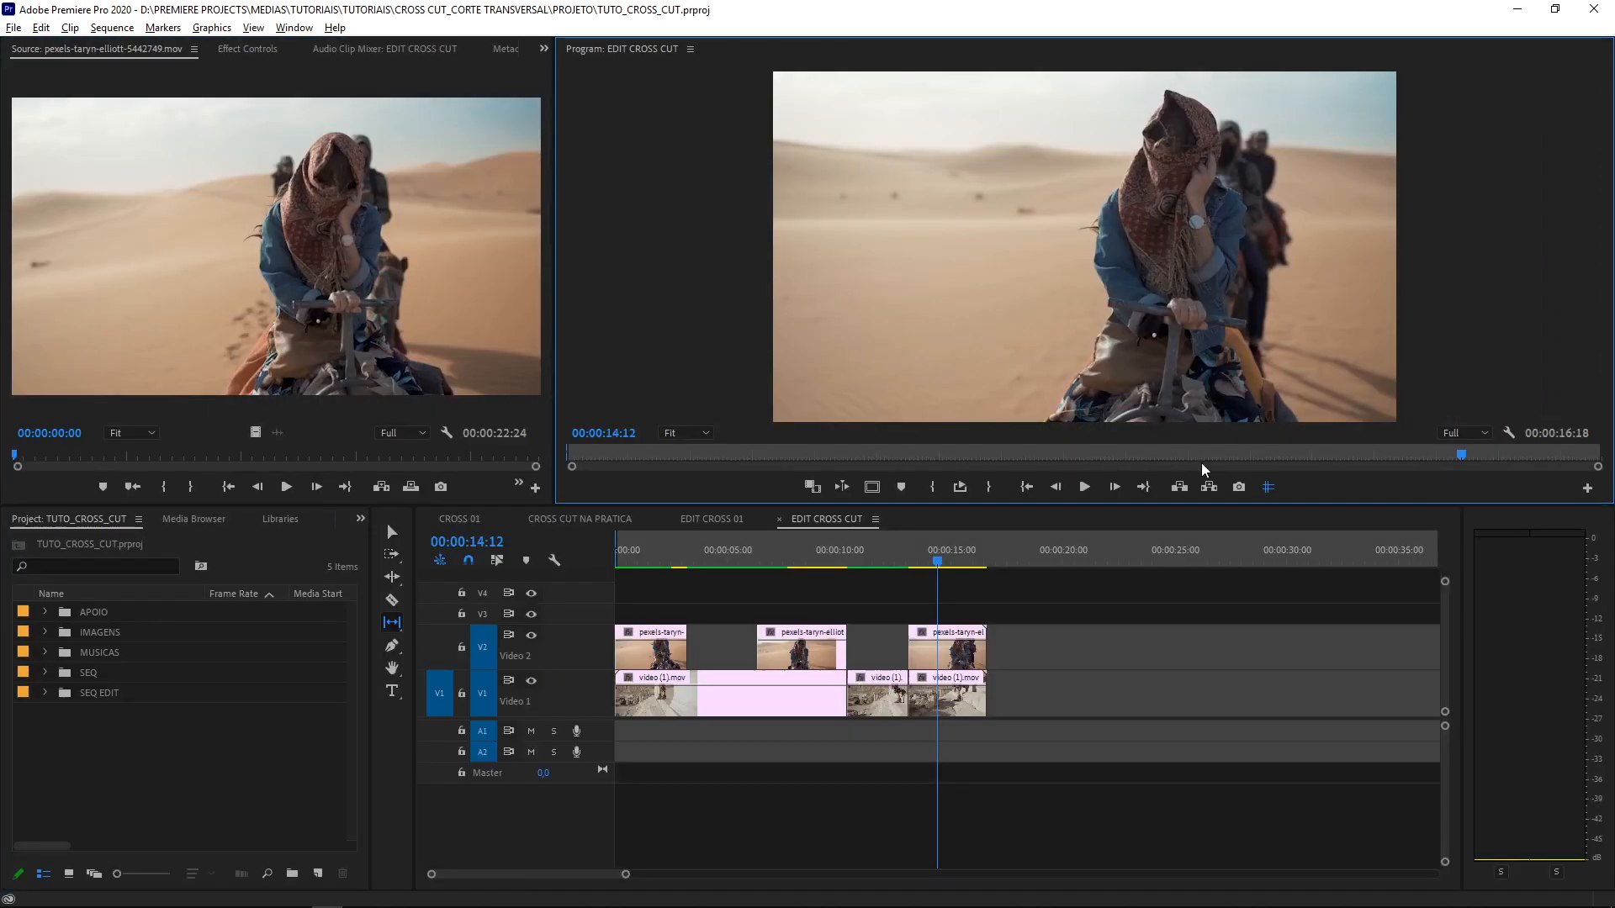
{"action": "left_click_drag", "start_coordinate": [757, 543], "coordinate": [870, 554]}
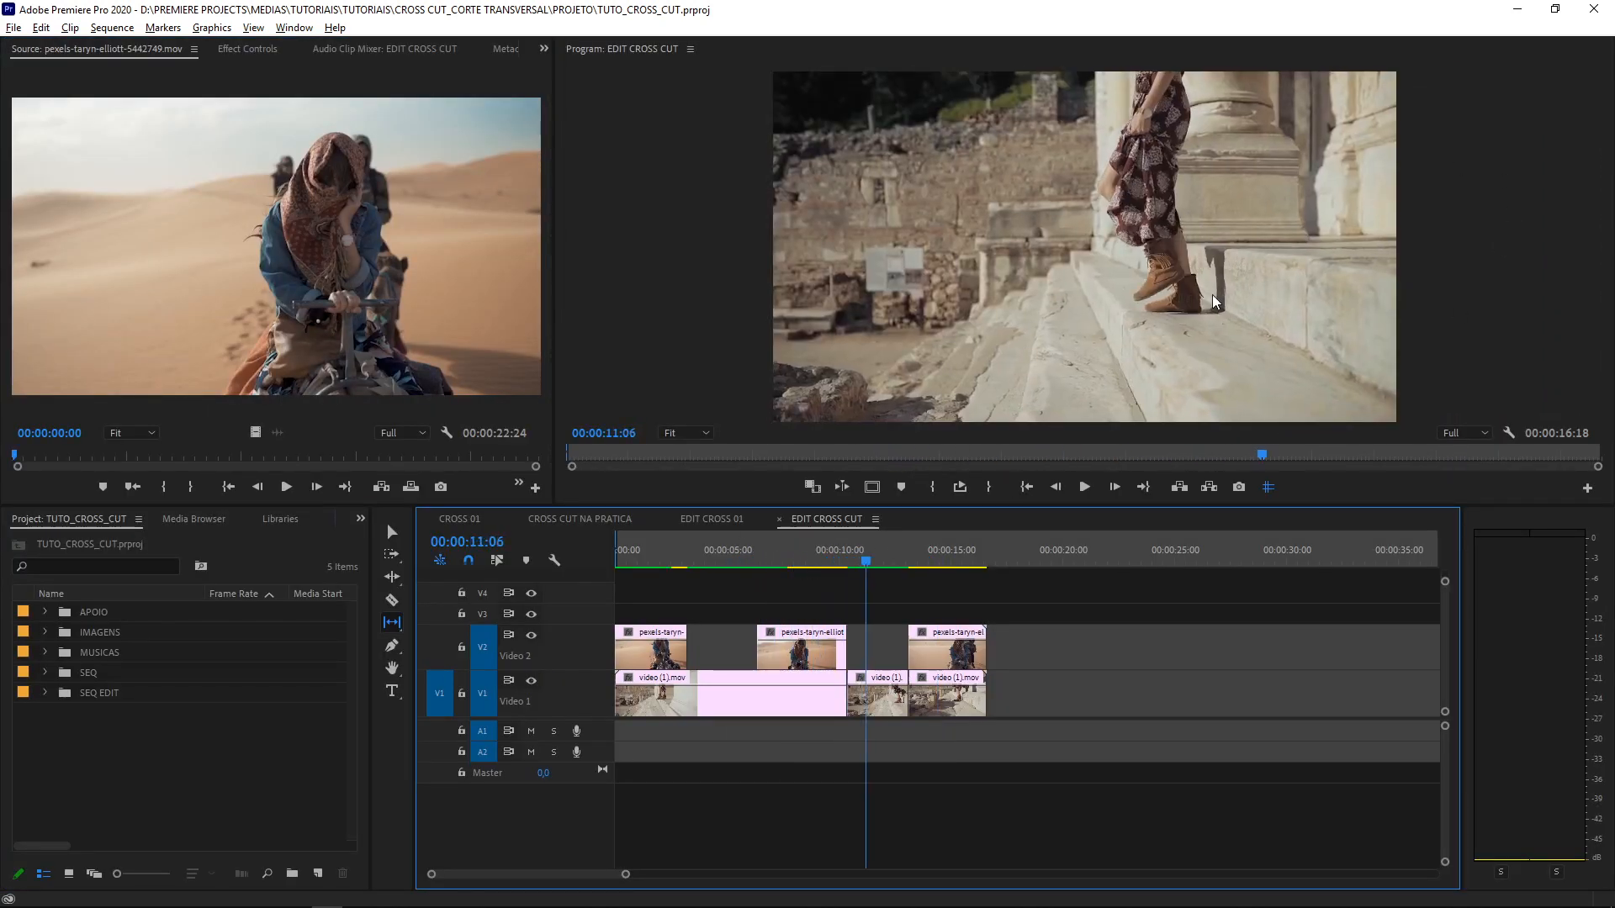
{"action": "left_click_drag", "start_coordinate": [696, 543], "coordinate": [715, 550]}
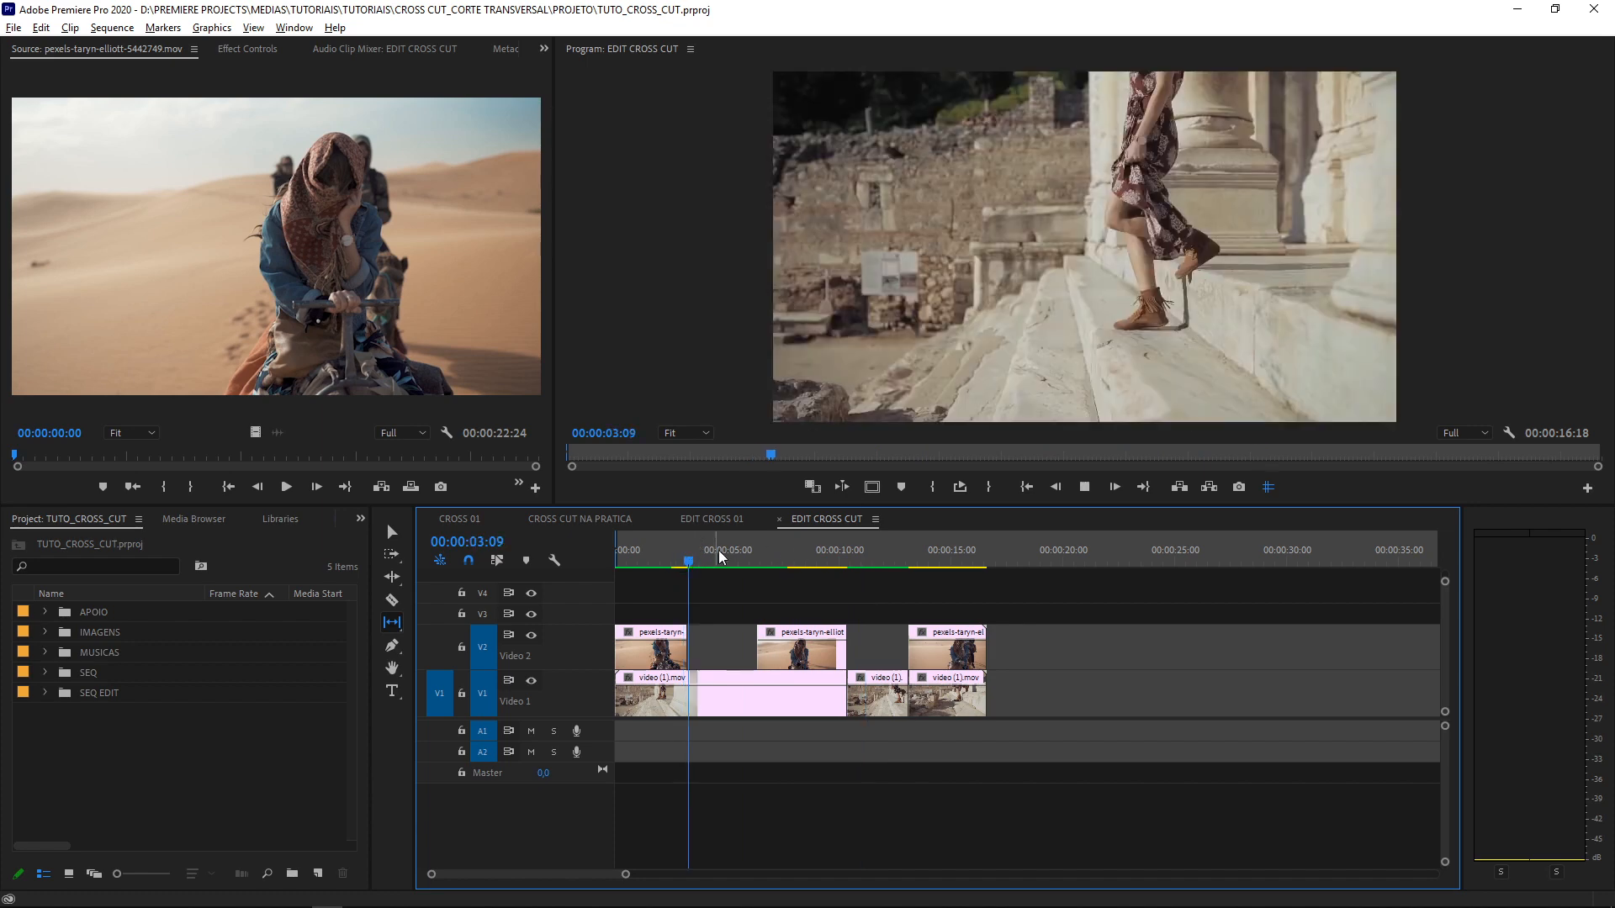
{"action": "key", "text": "space"}
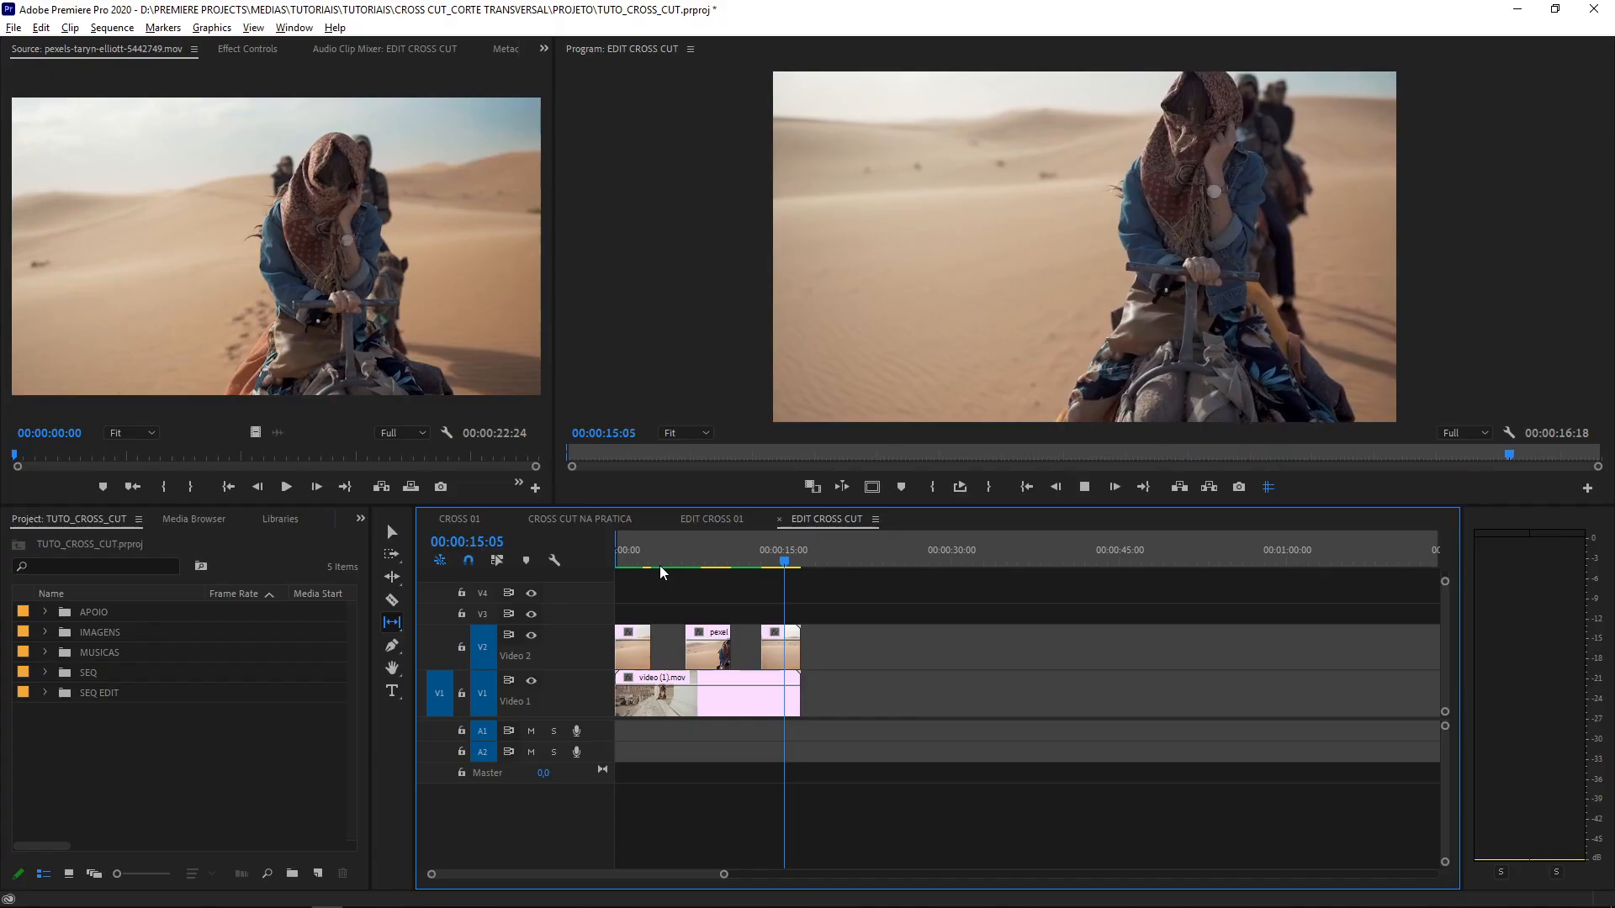
{"action": "key", "text": "space"}
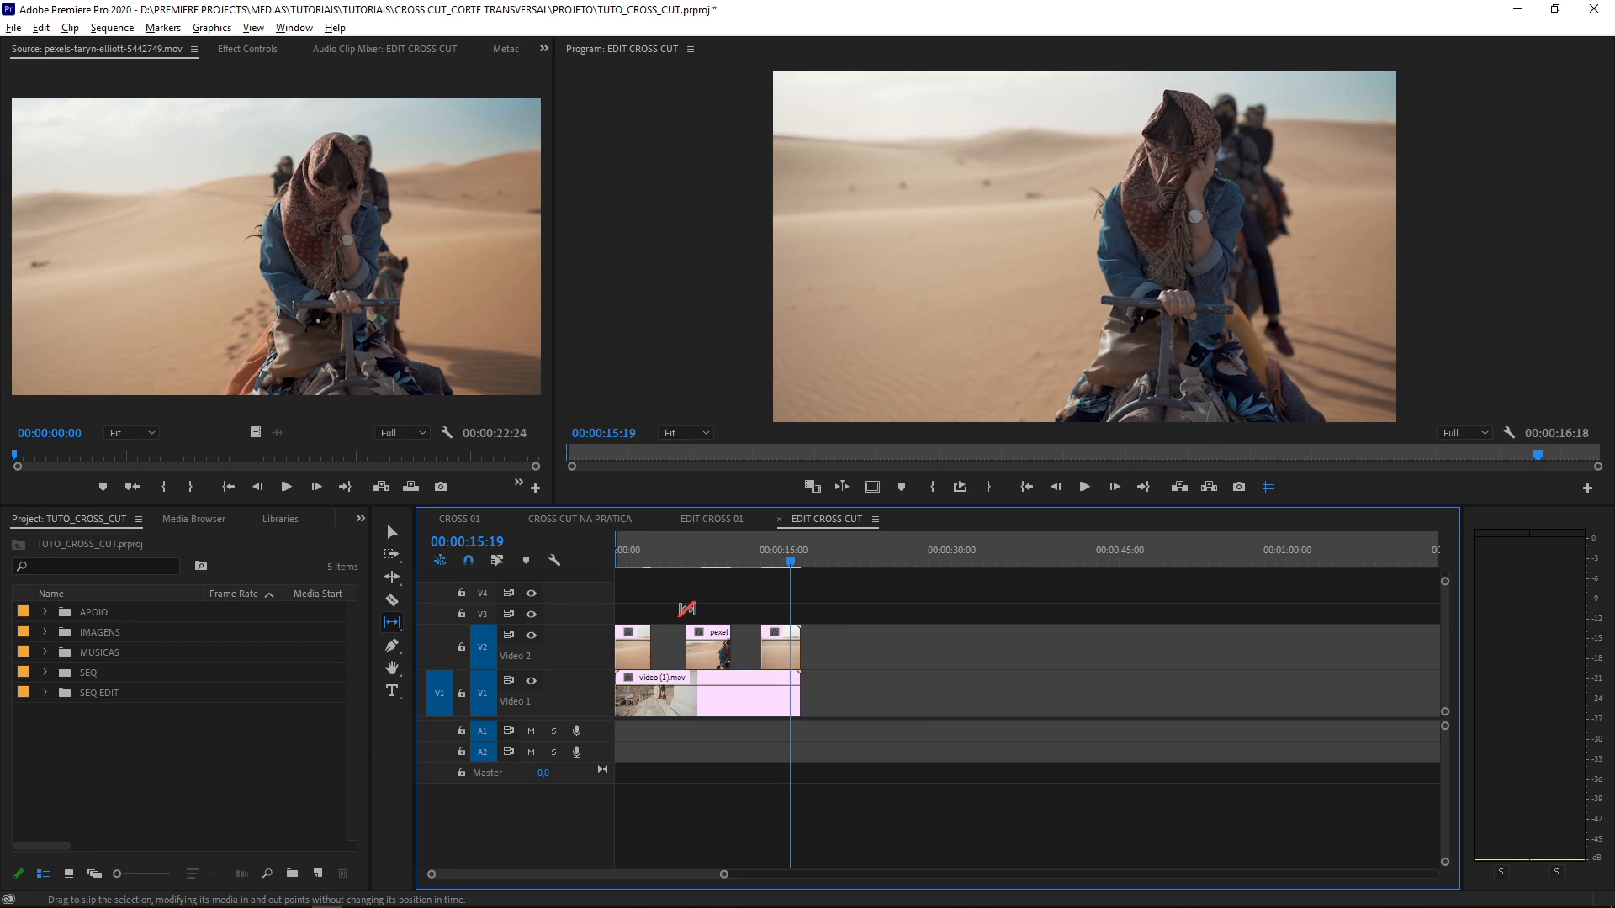
Delete the second and third desert segments on Video 2 and extend the first to the end of the walking clip
{"action": "key", "text": "Delete"}
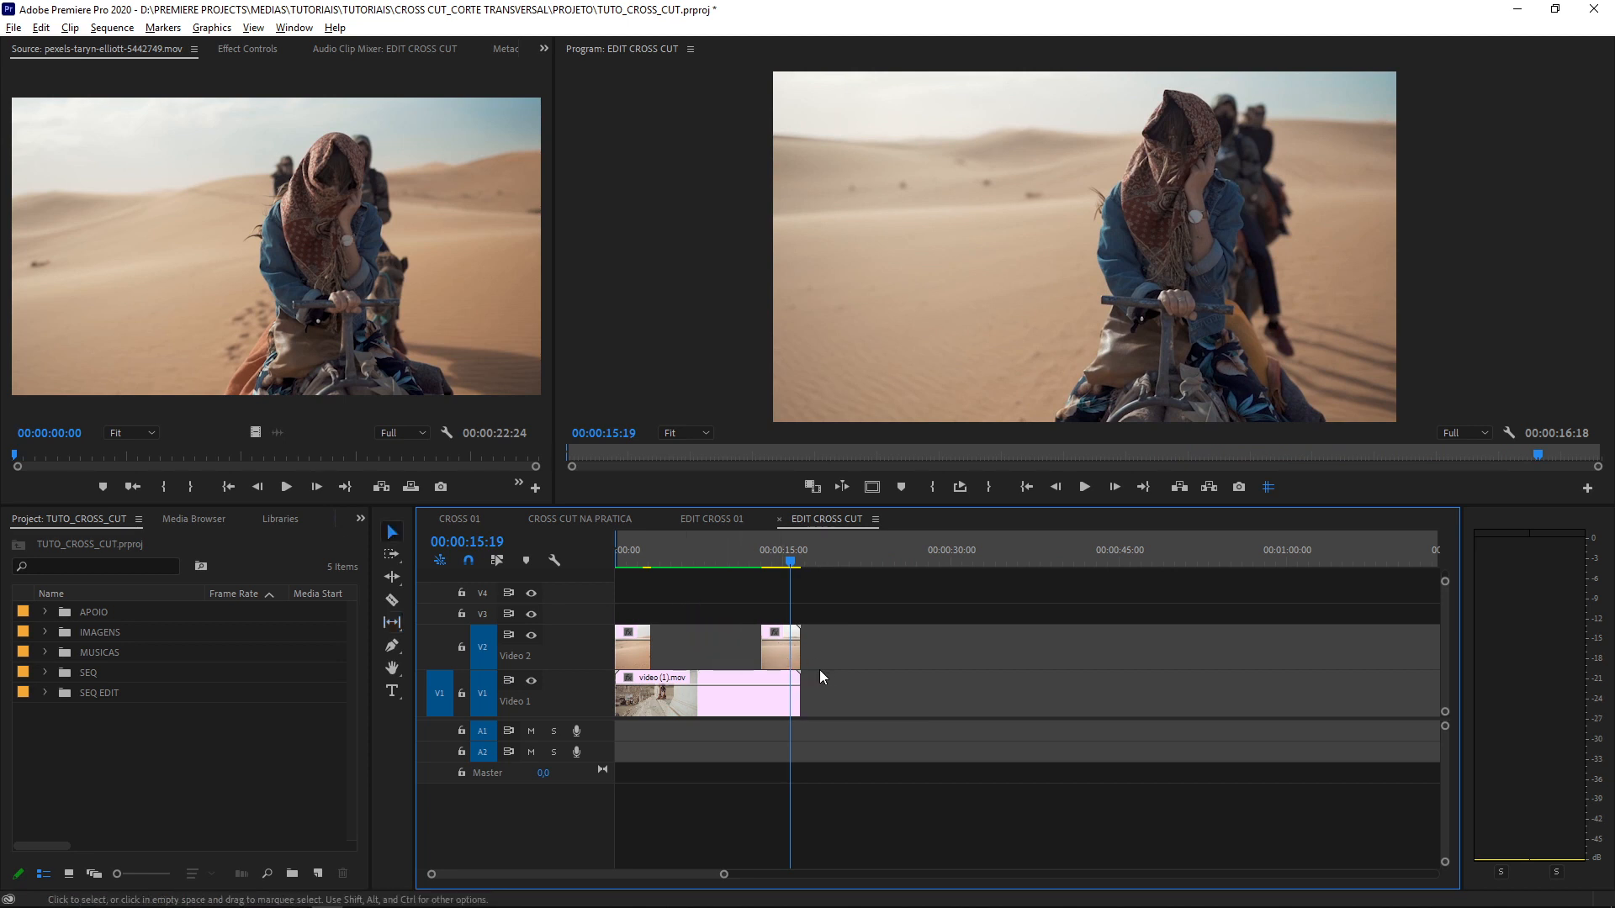
{"action": "left_click", "coordinate": [785, 656]}
{"action": "key", "text": "Delete"}
{"action": "left_click_drag", "start_coordinate": [722, 641], "coordinate": [802, 643]}
{"action": "left_click", "coordinate": [756, 562]}
{"action": "left_click_drag", "start_coordinate": [754, 563], "coordinate": [715, 575]}
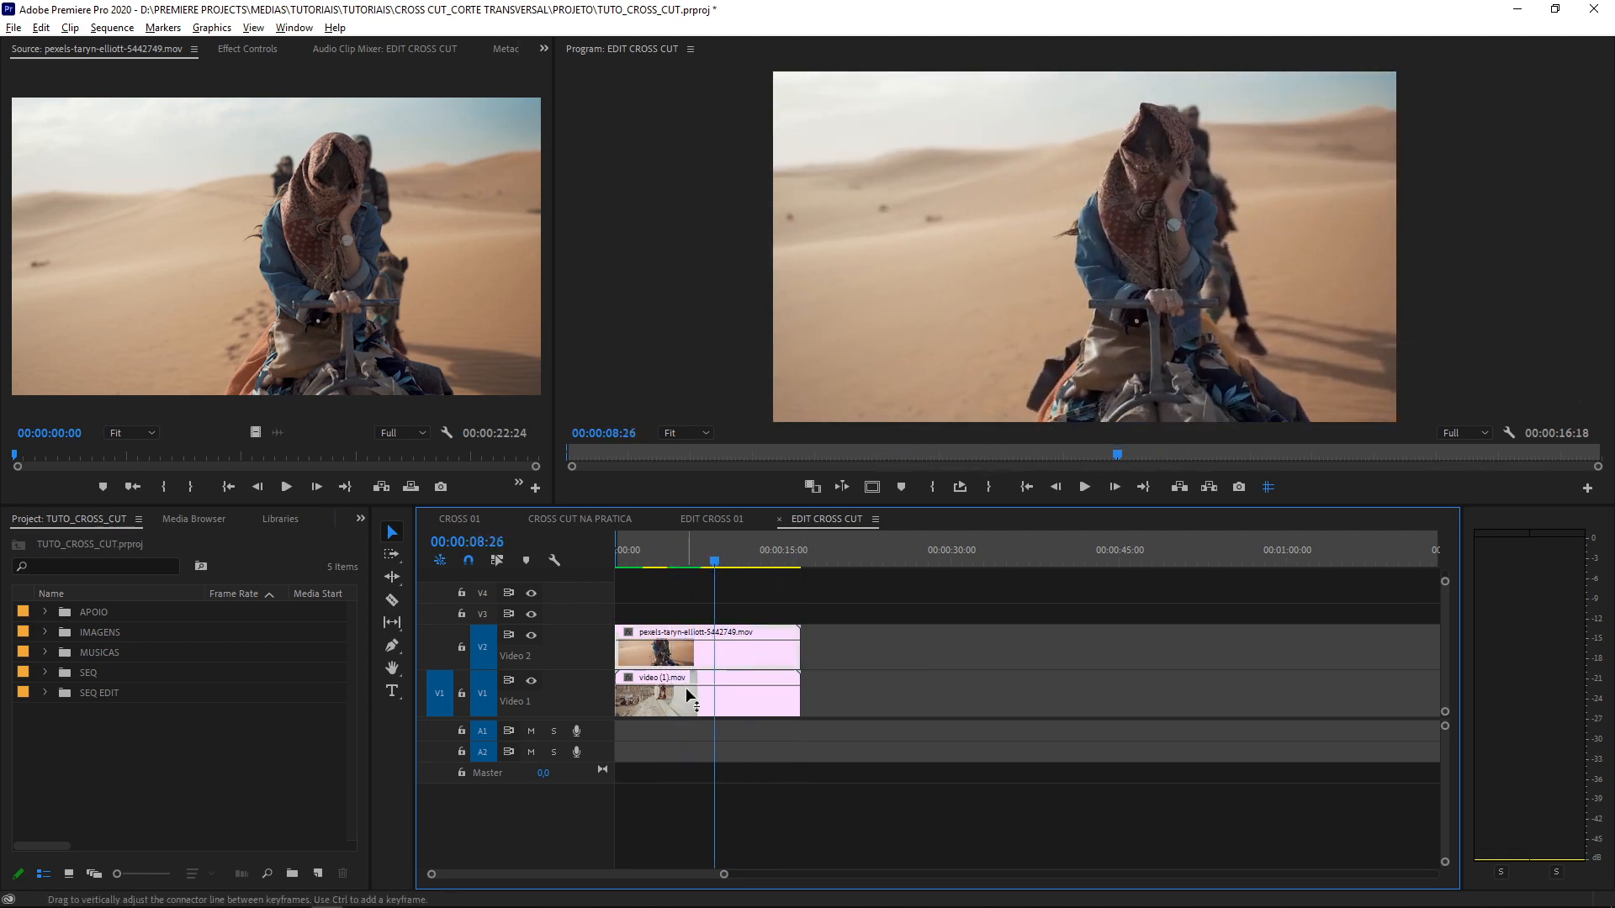
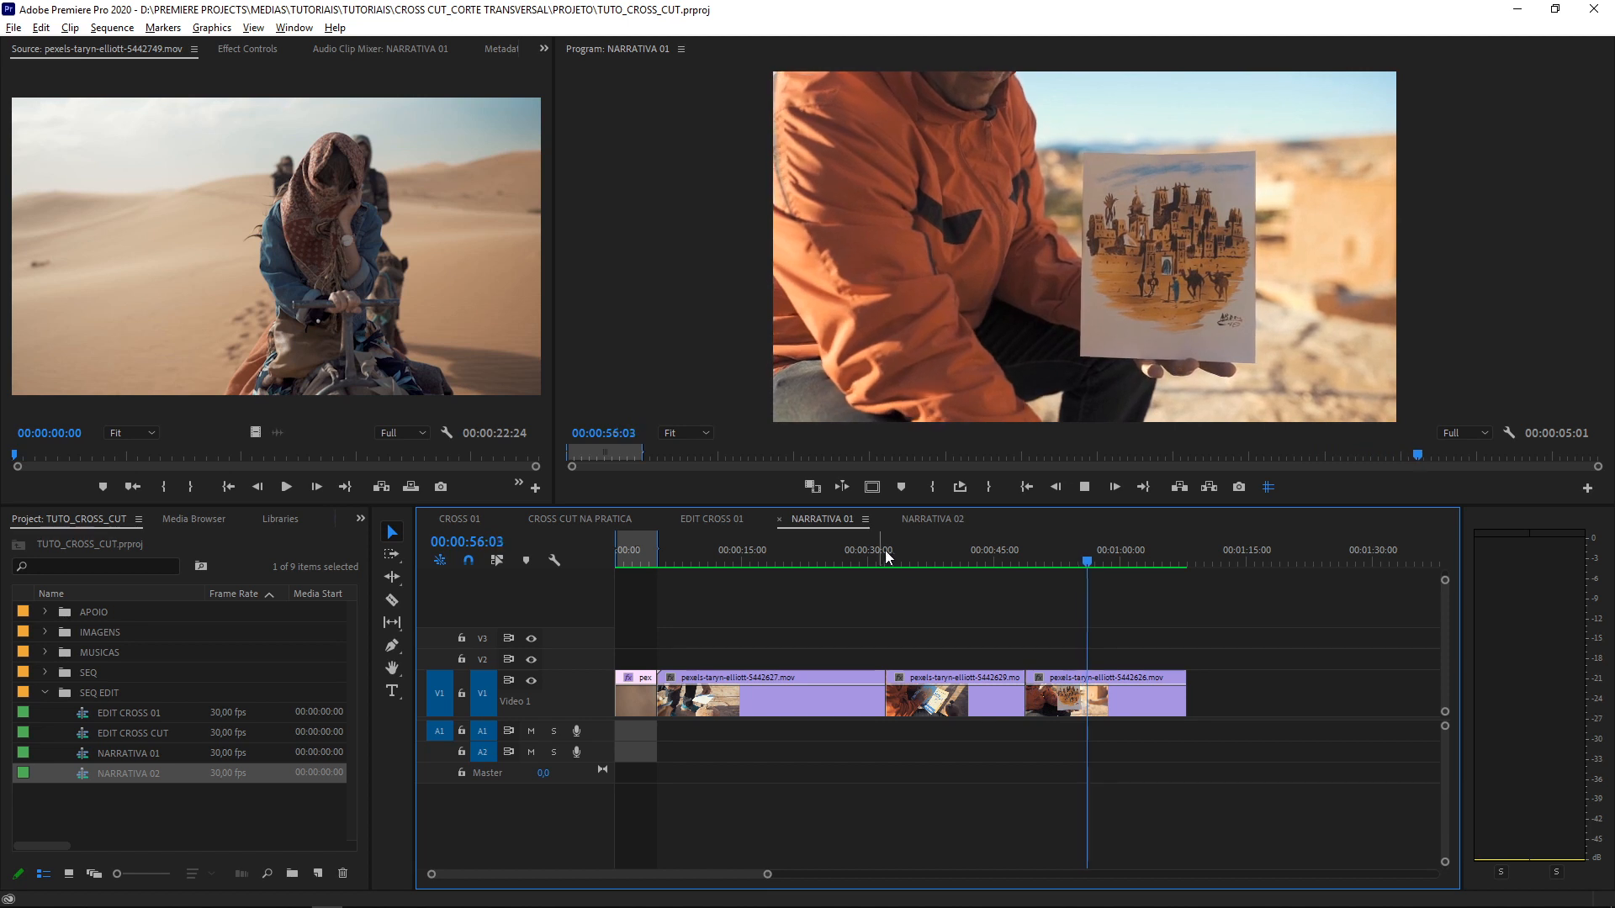
Stop playback of the NARRATIVA 01 sequence and scrub through its clips from near the start
{"action": "key", "text": "space"}
{"action": "left_click", "coordinate": [645, 561]}
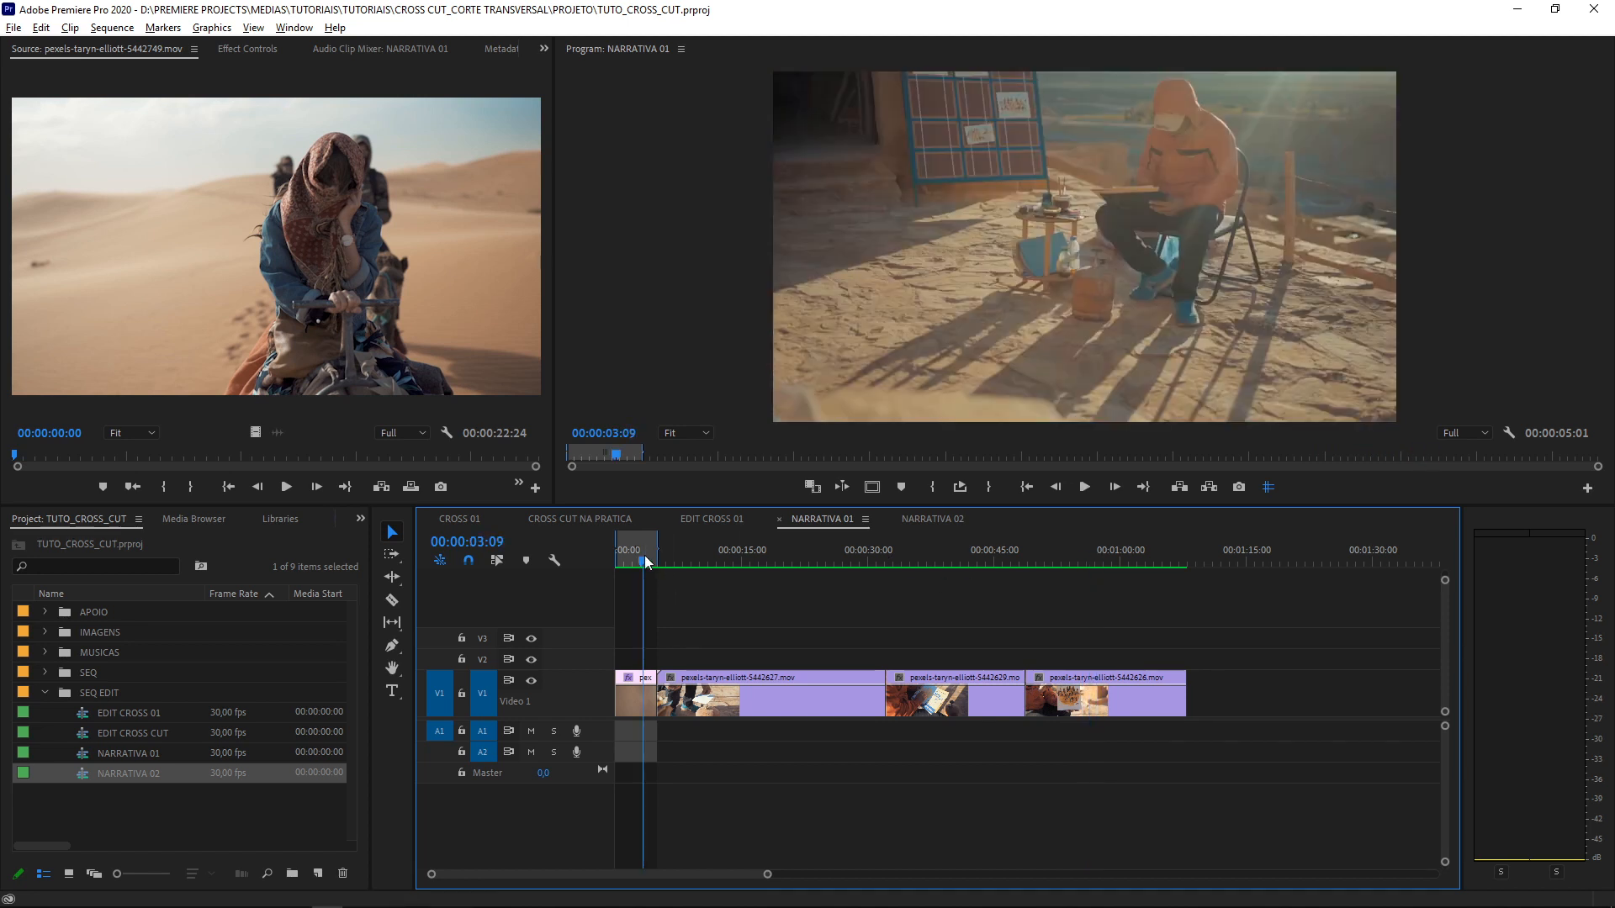
{"action": "left_click", "coordinate": [695, 552]}
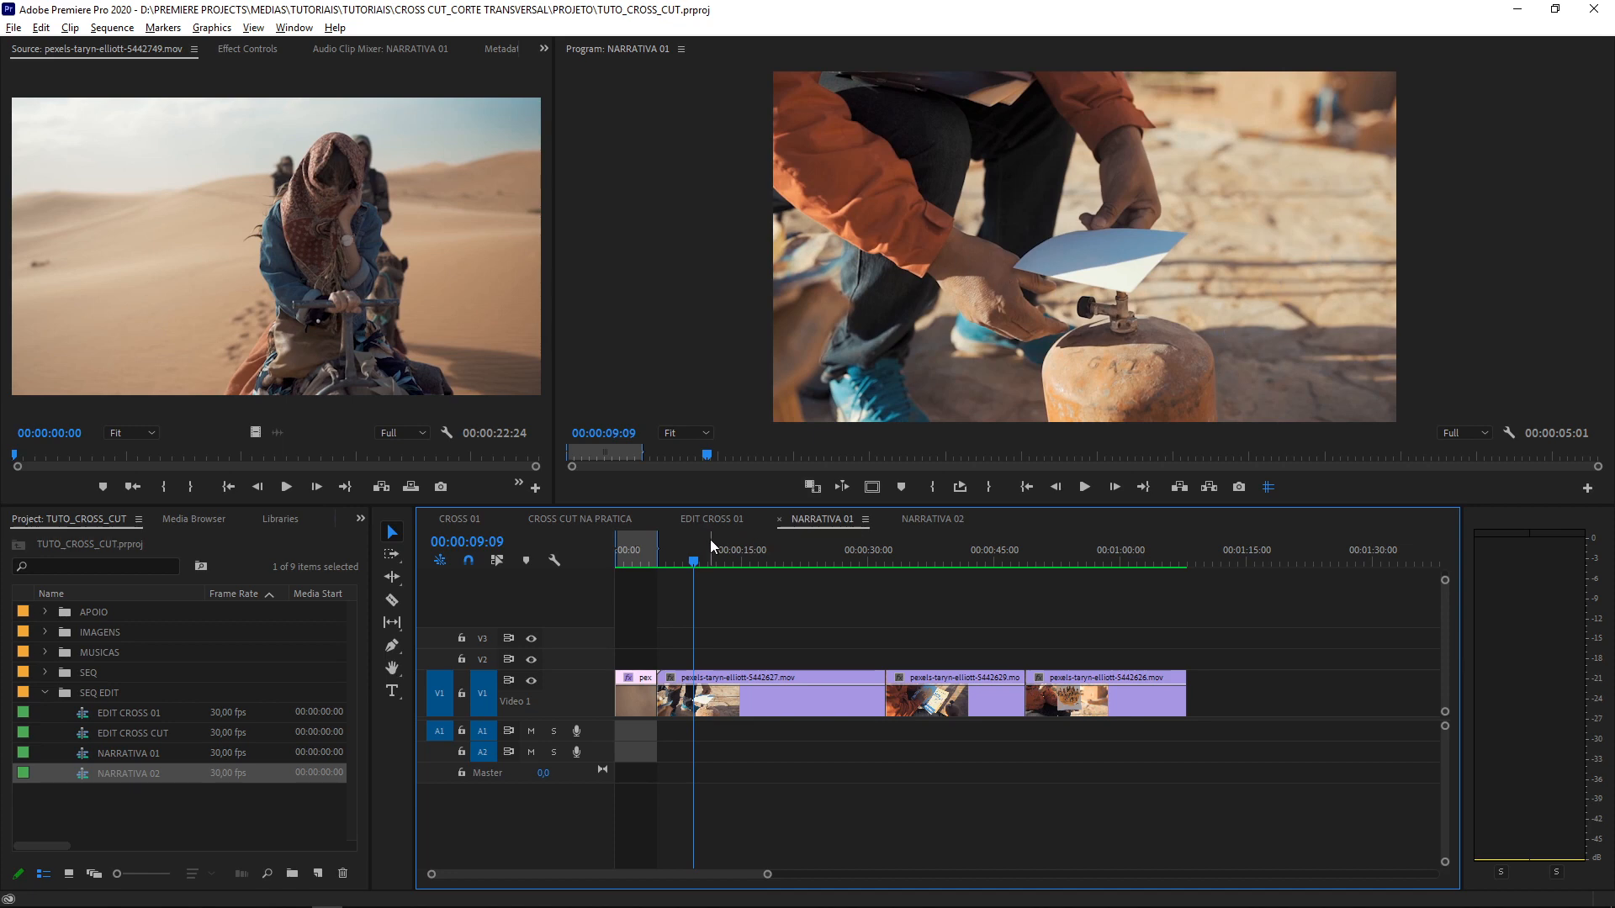
{"action": "left_click_drag", "start_coordinate": [710, 544], "coordinate": [1059, 547]}
Open the NARRATIVA 02 sequence and play it from the beginning to review its desert story
{"action": "left_click", "coordinate": [975, 519]}
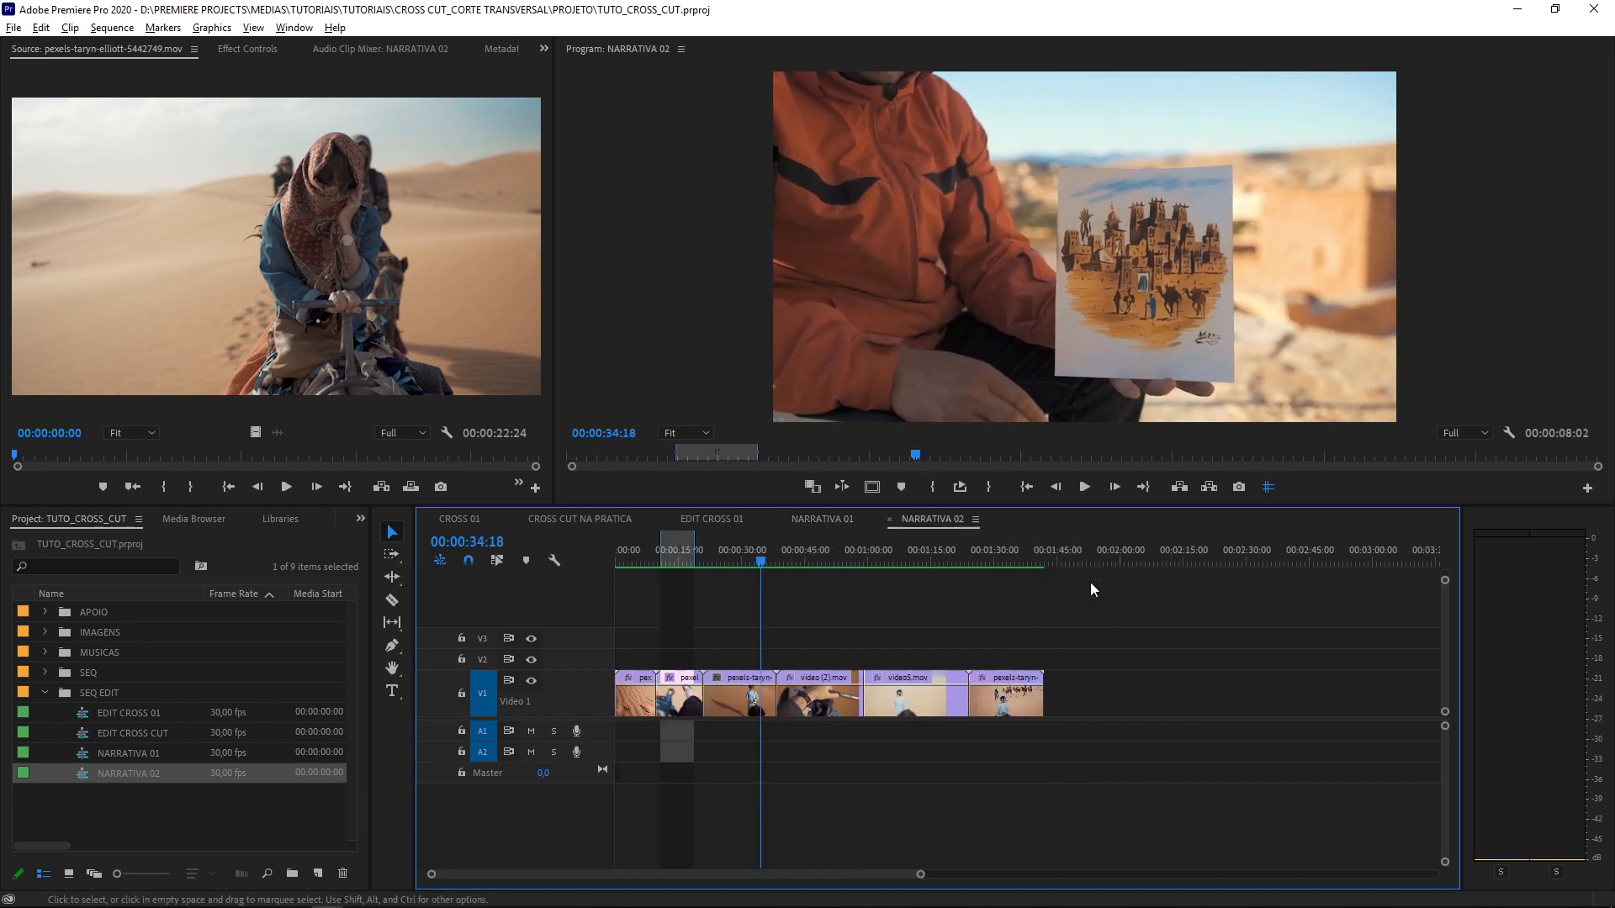
{"action": "left_click_drag", "start_coordinate": [727, 556], "coordinate": [618, 585]}
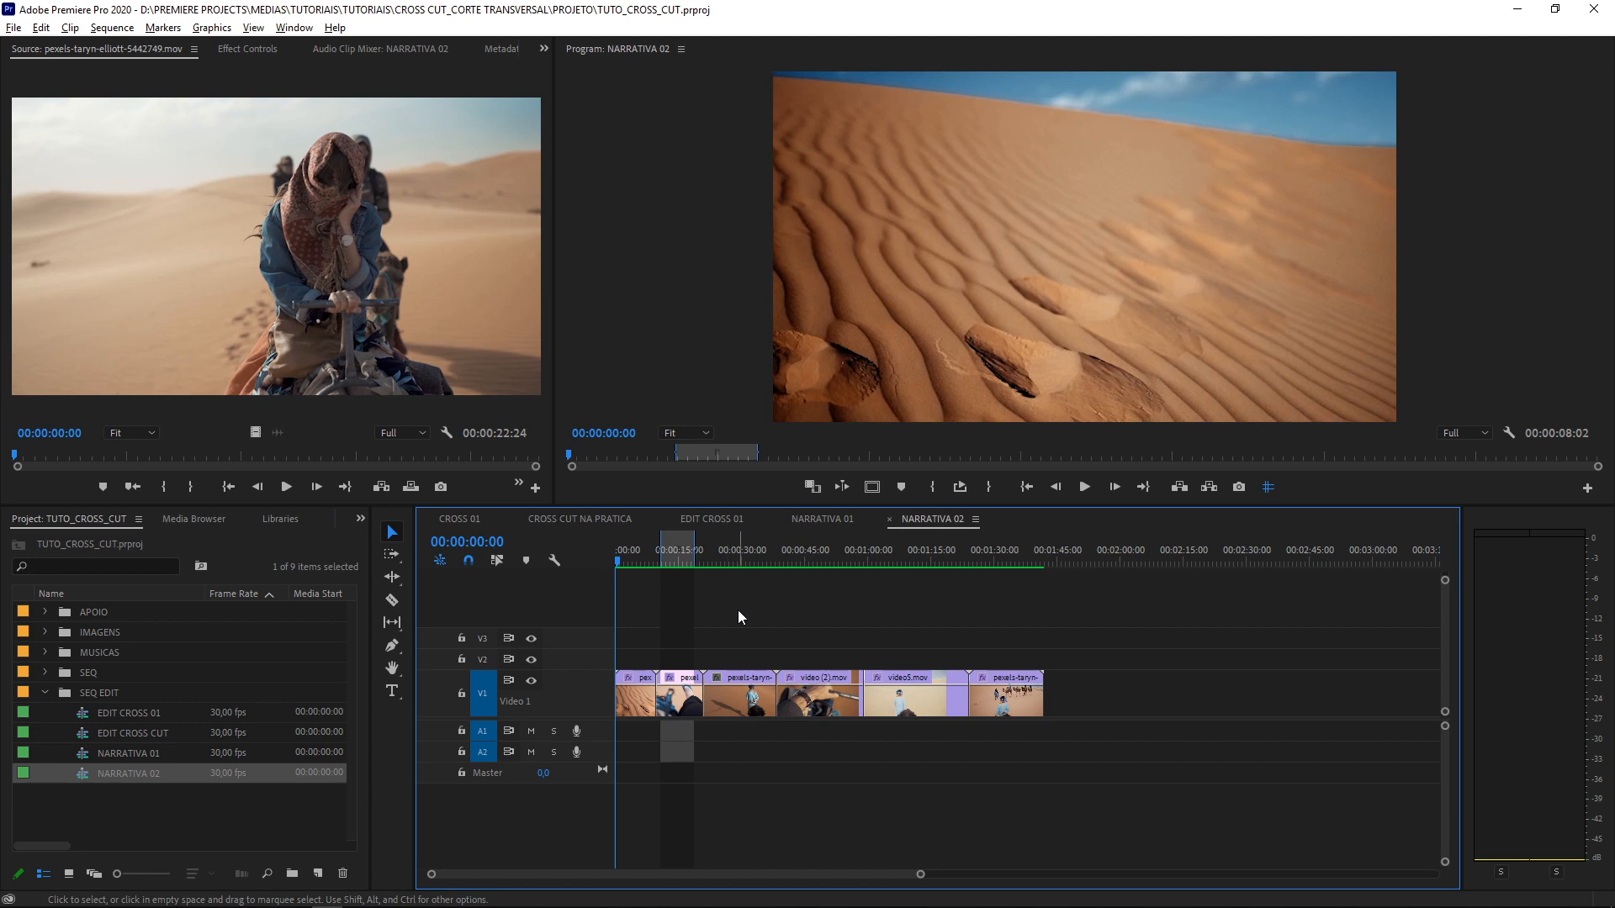
{"action": "key", "text": "space"}
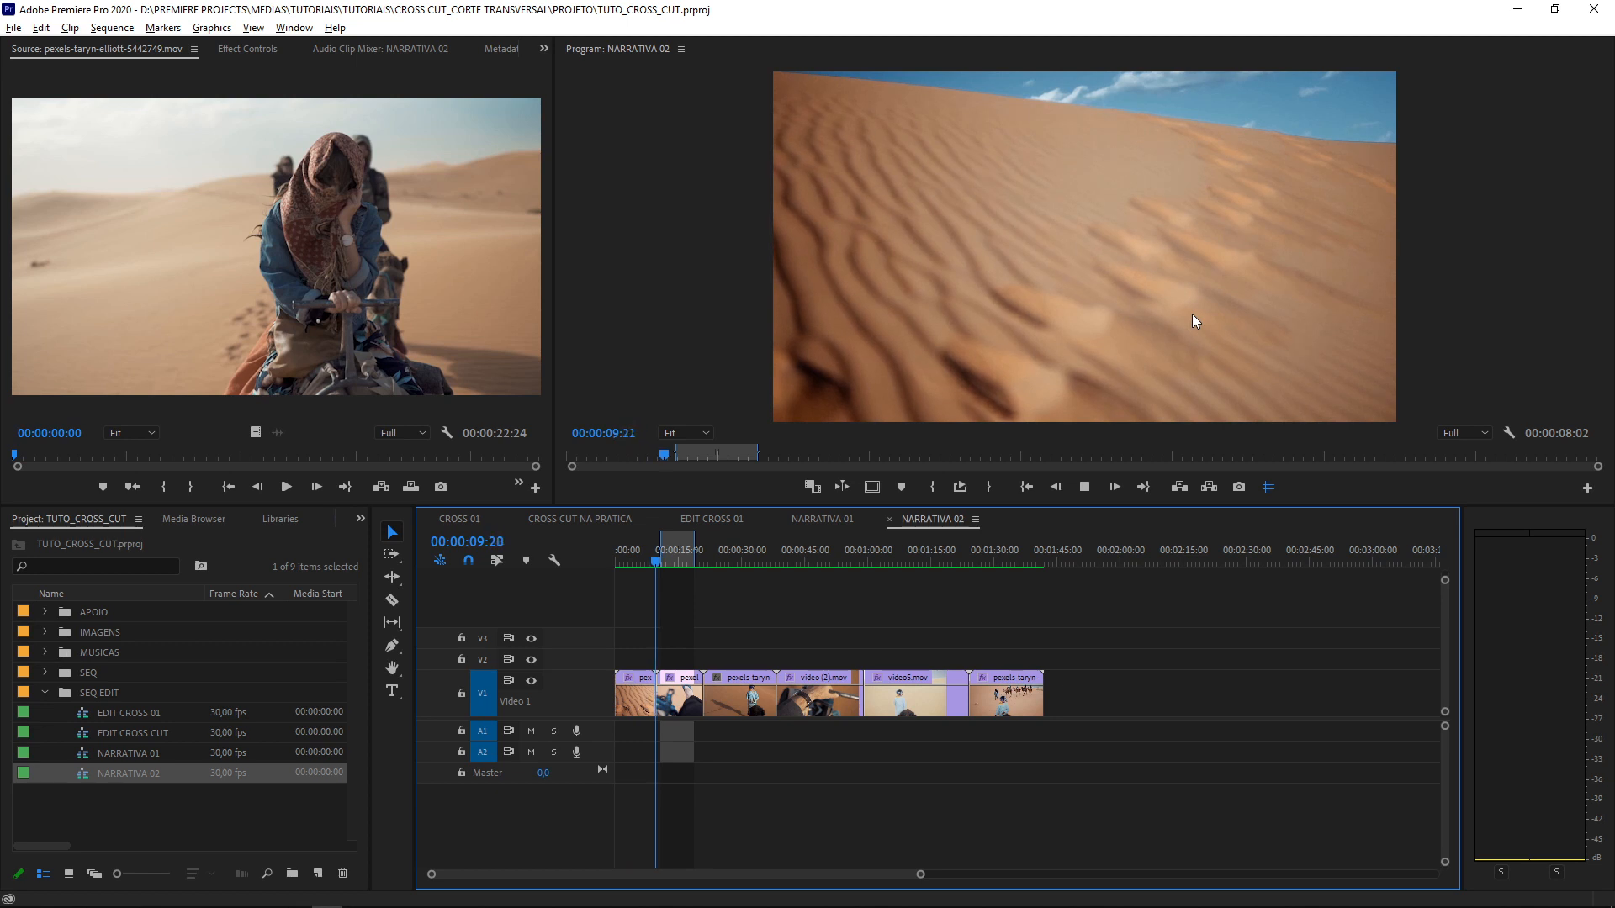
{"action": "key", "text": "space"}
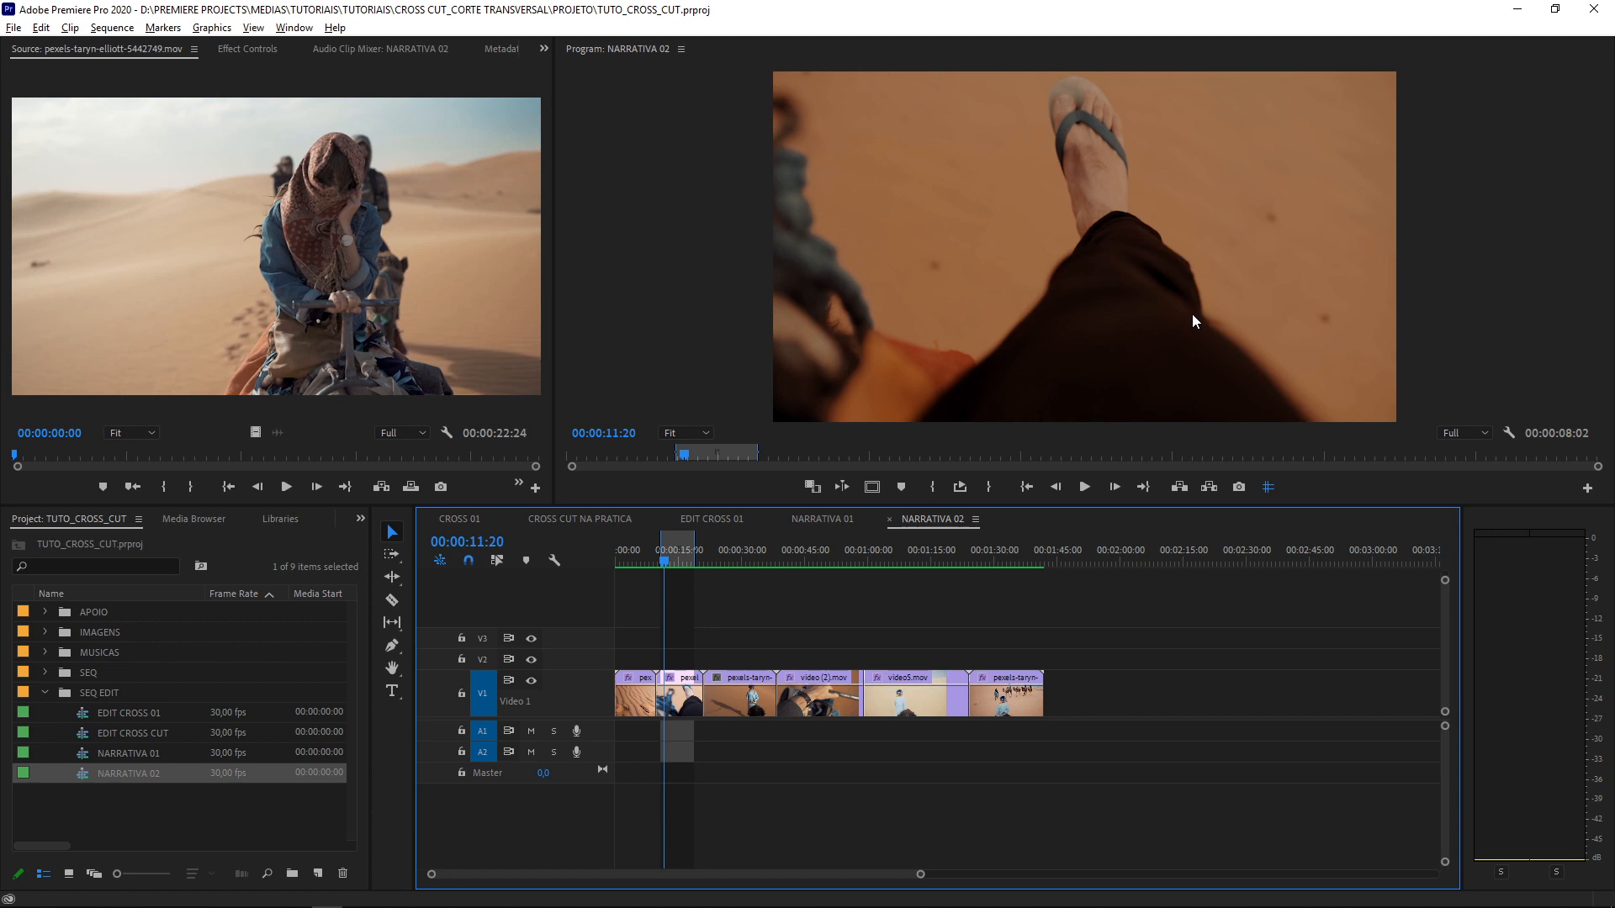
{"action": "key", "text": "Home"}
{"action": "key", "text": "space"}
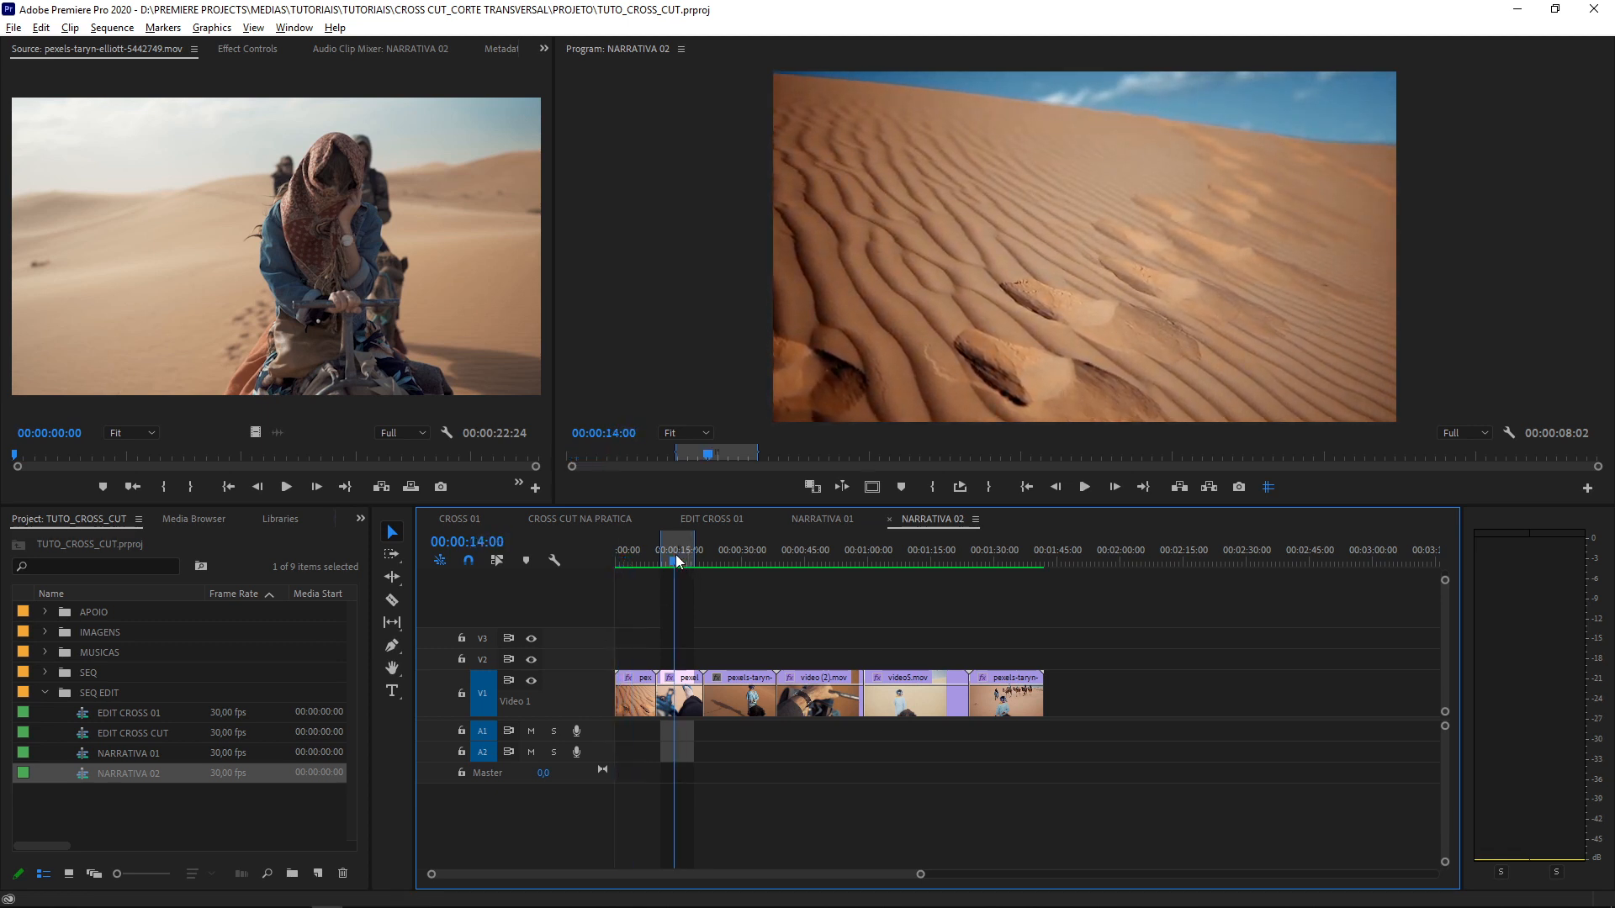
{"action": "key", "text": "space"}
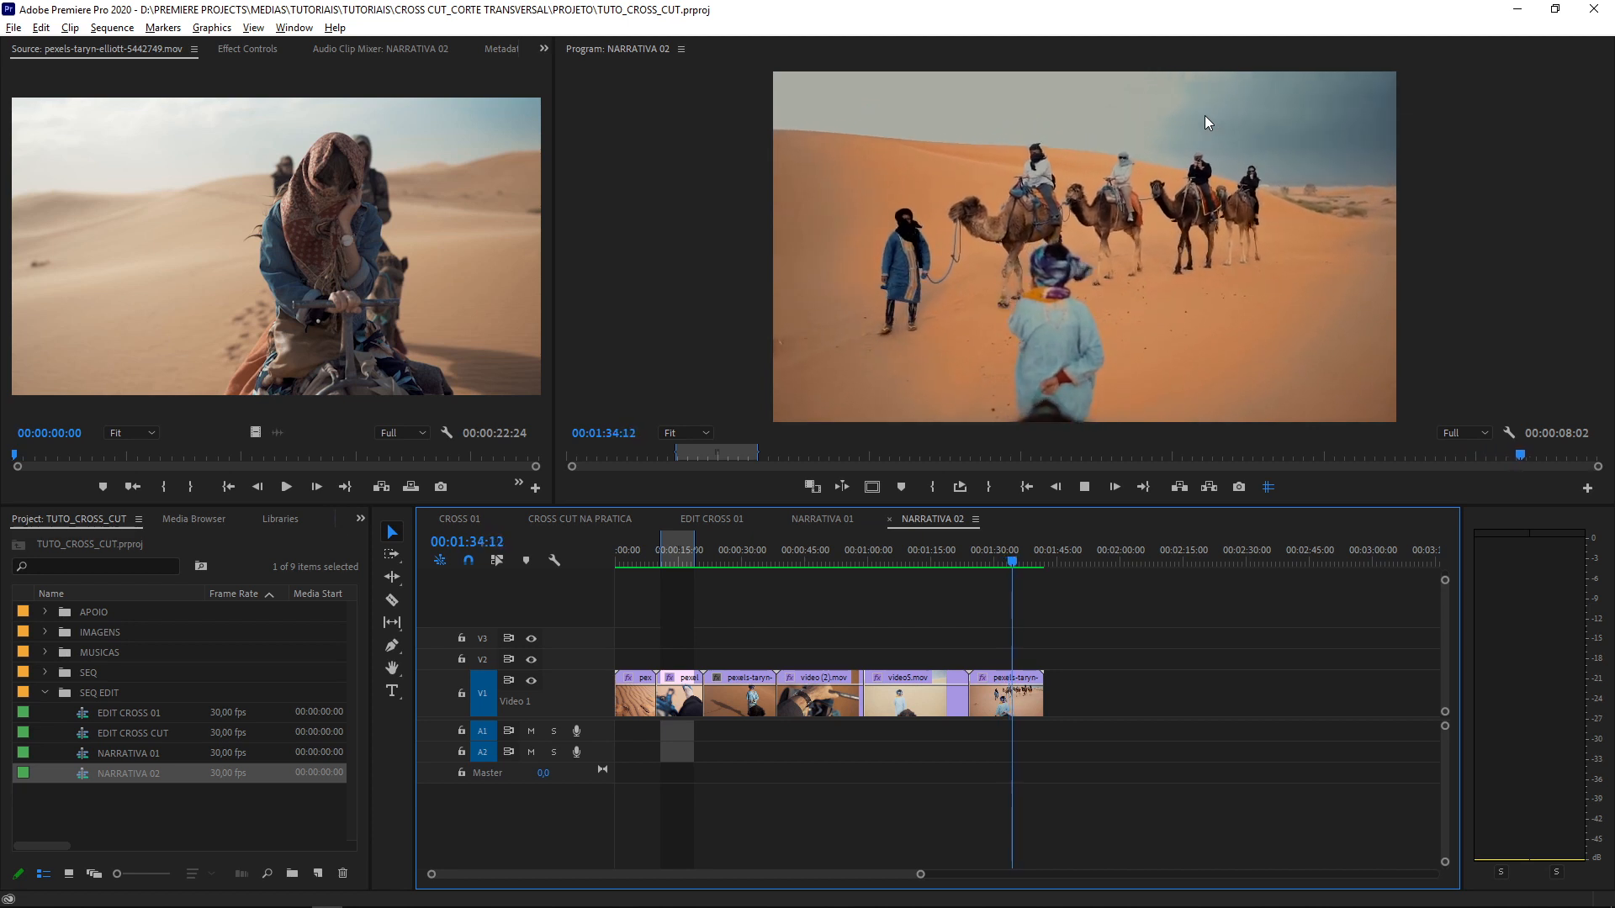
{"action": "key", "text": "space"}
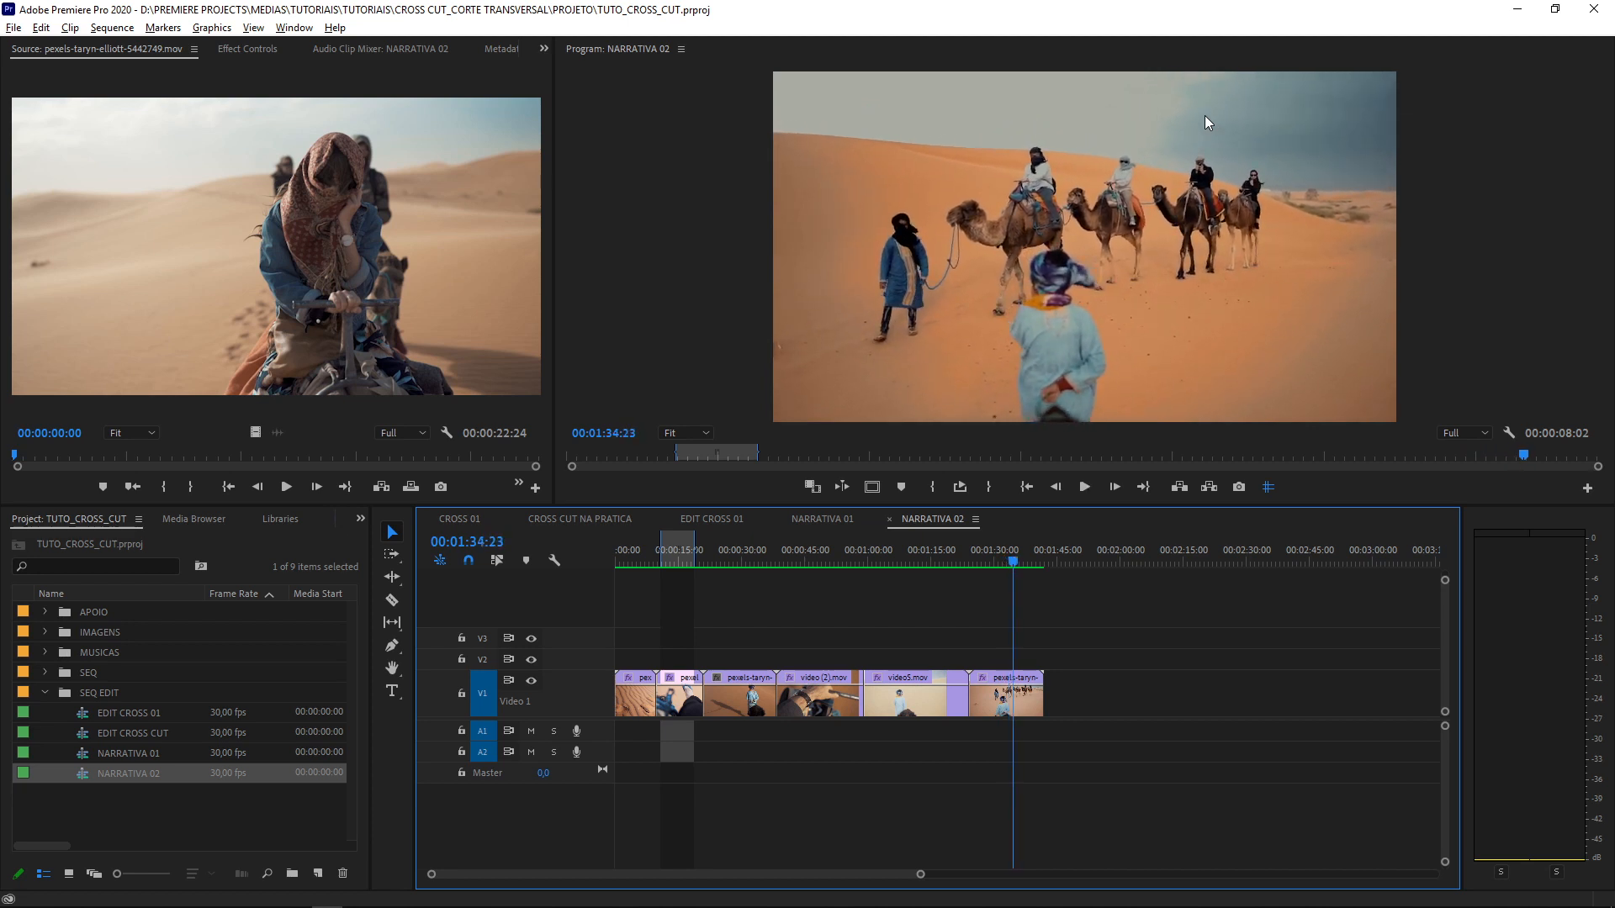
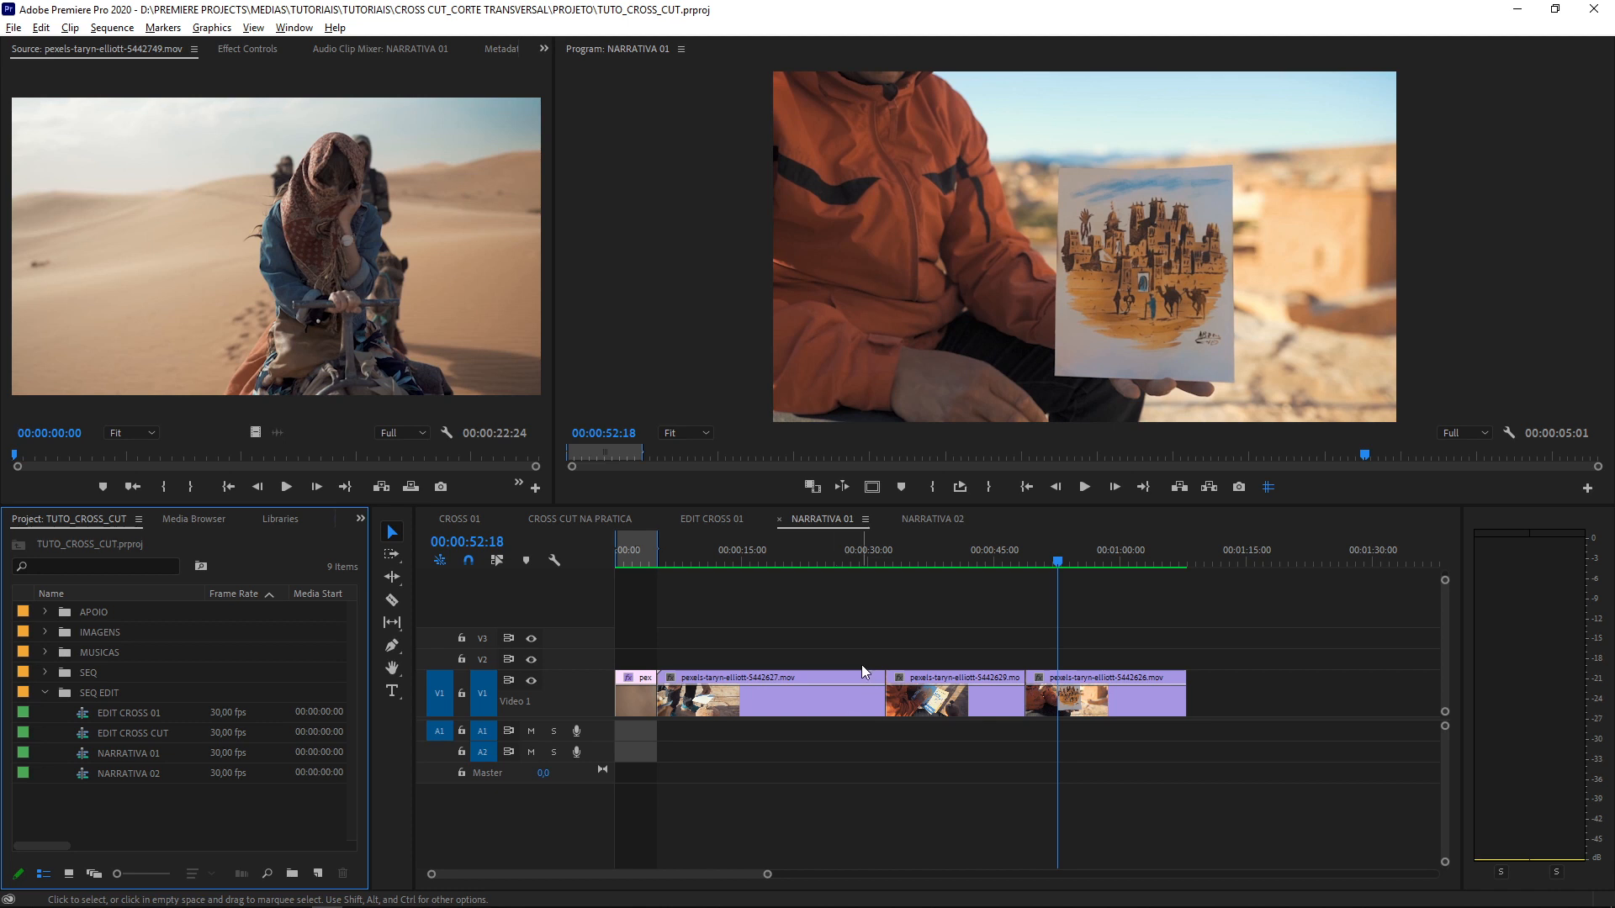
Look over the clips in the NARRATIVA 01 timeline and compare them with those in NARRATIVA 02
{"action": "left_click", "coordinate": [908, 603]}
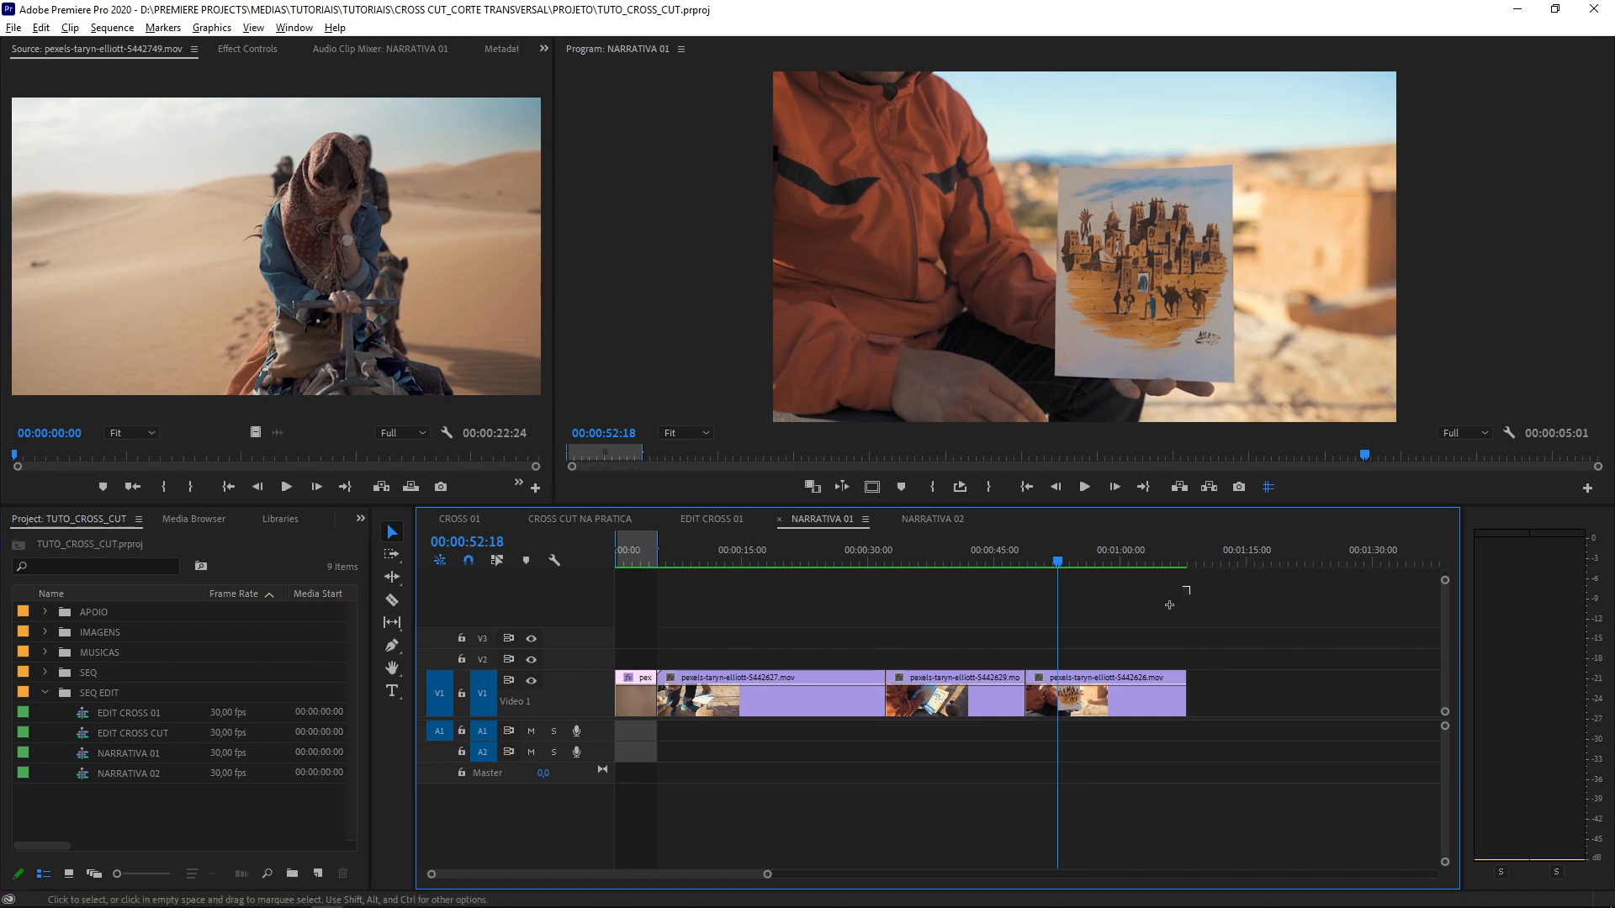
{"action": "left_click_drag", "start_coordinate": [1187, 587], "coordinate": [760, 673]}
{"action": "left_click", "coordinate": [1117, 617]}
{"action": "left_click", "coordinate": [912, 519]}
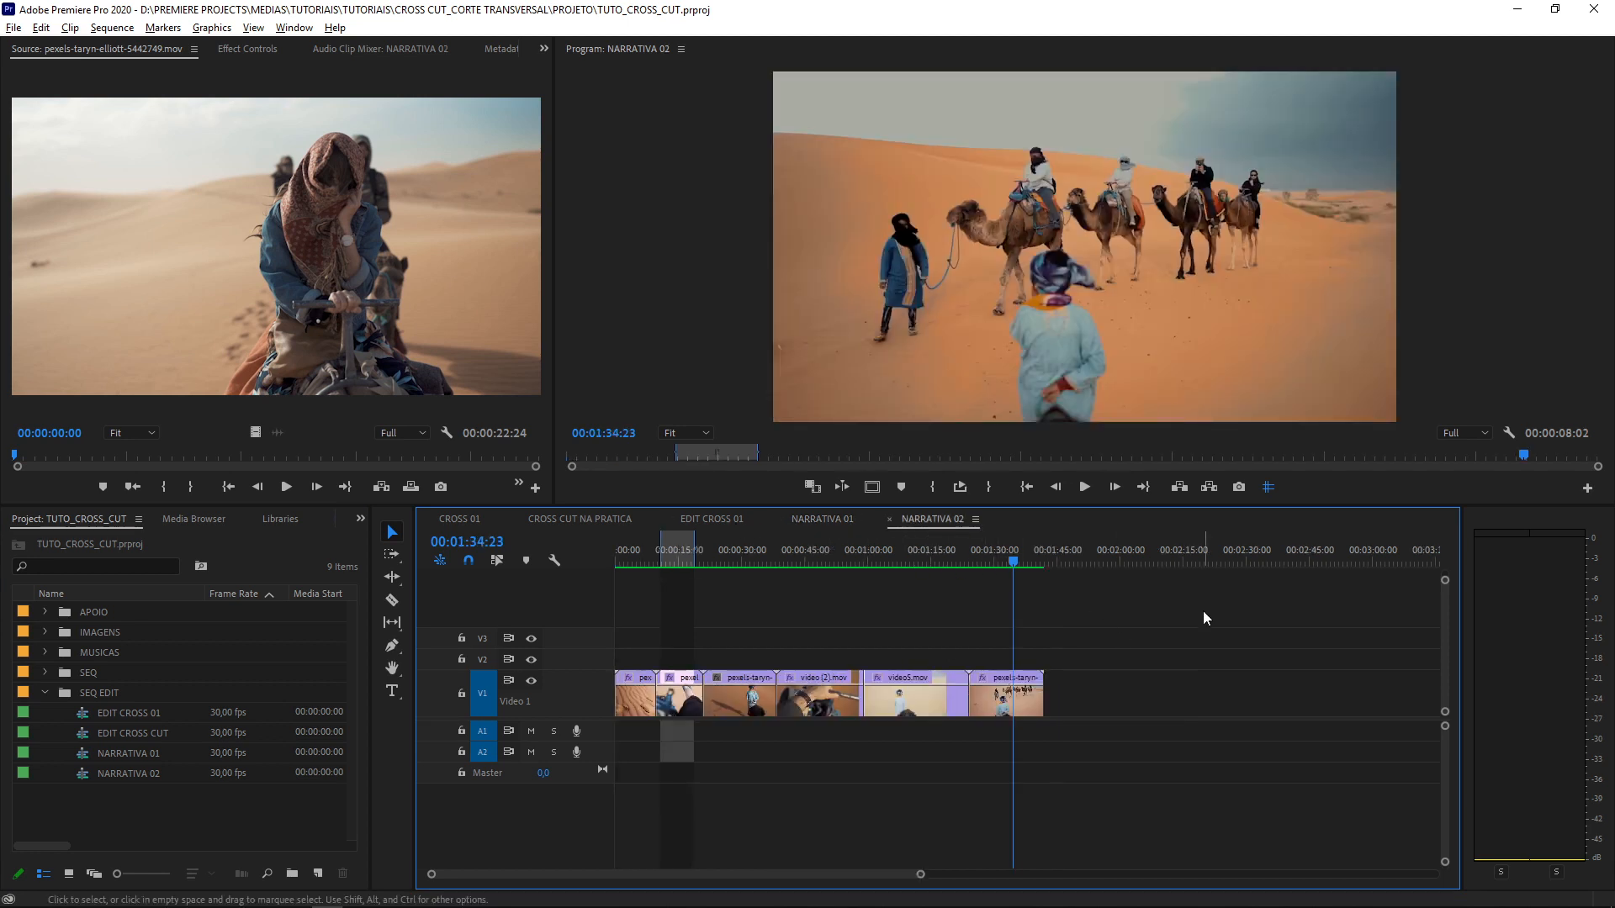
{"action": "left_click_drag", "start_coordinate": [1204, 609], "coordinate": [776, 637]}
{"action": "left_click", "coordinate": [767, 638]}
Duplicate the NARRATIVA 02 sequence in the SEQ EDIT bin and name the copy EDIT PRINCIPAL
{"action": "left_click", "coordinate": [212, 826]}
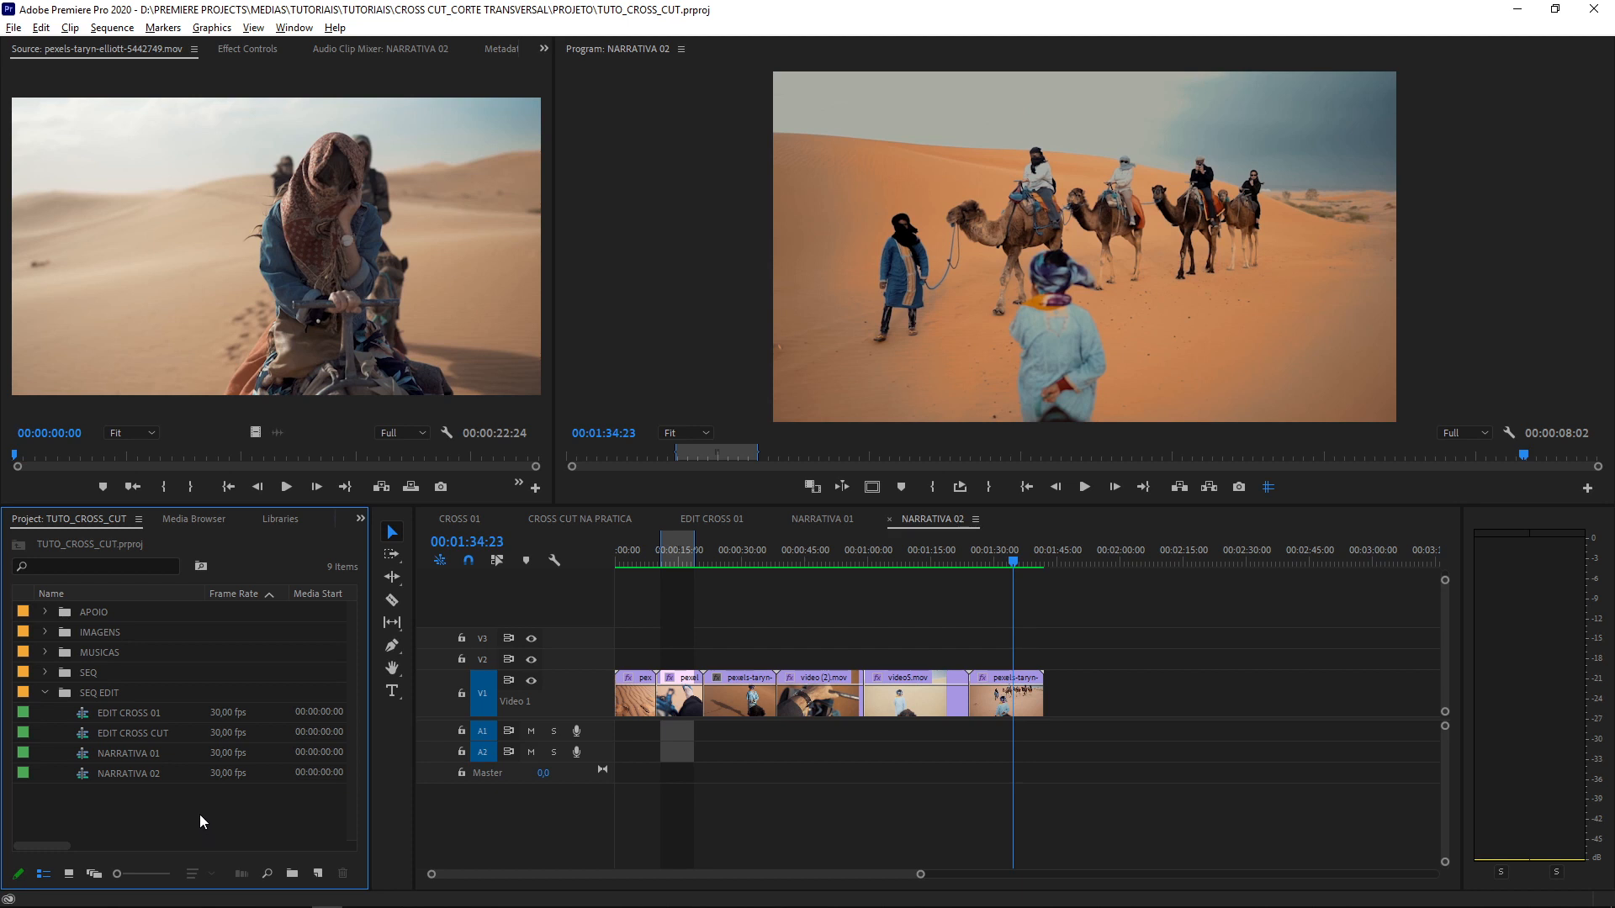
{"action": "left_click", "coordinate": [200, 774]}
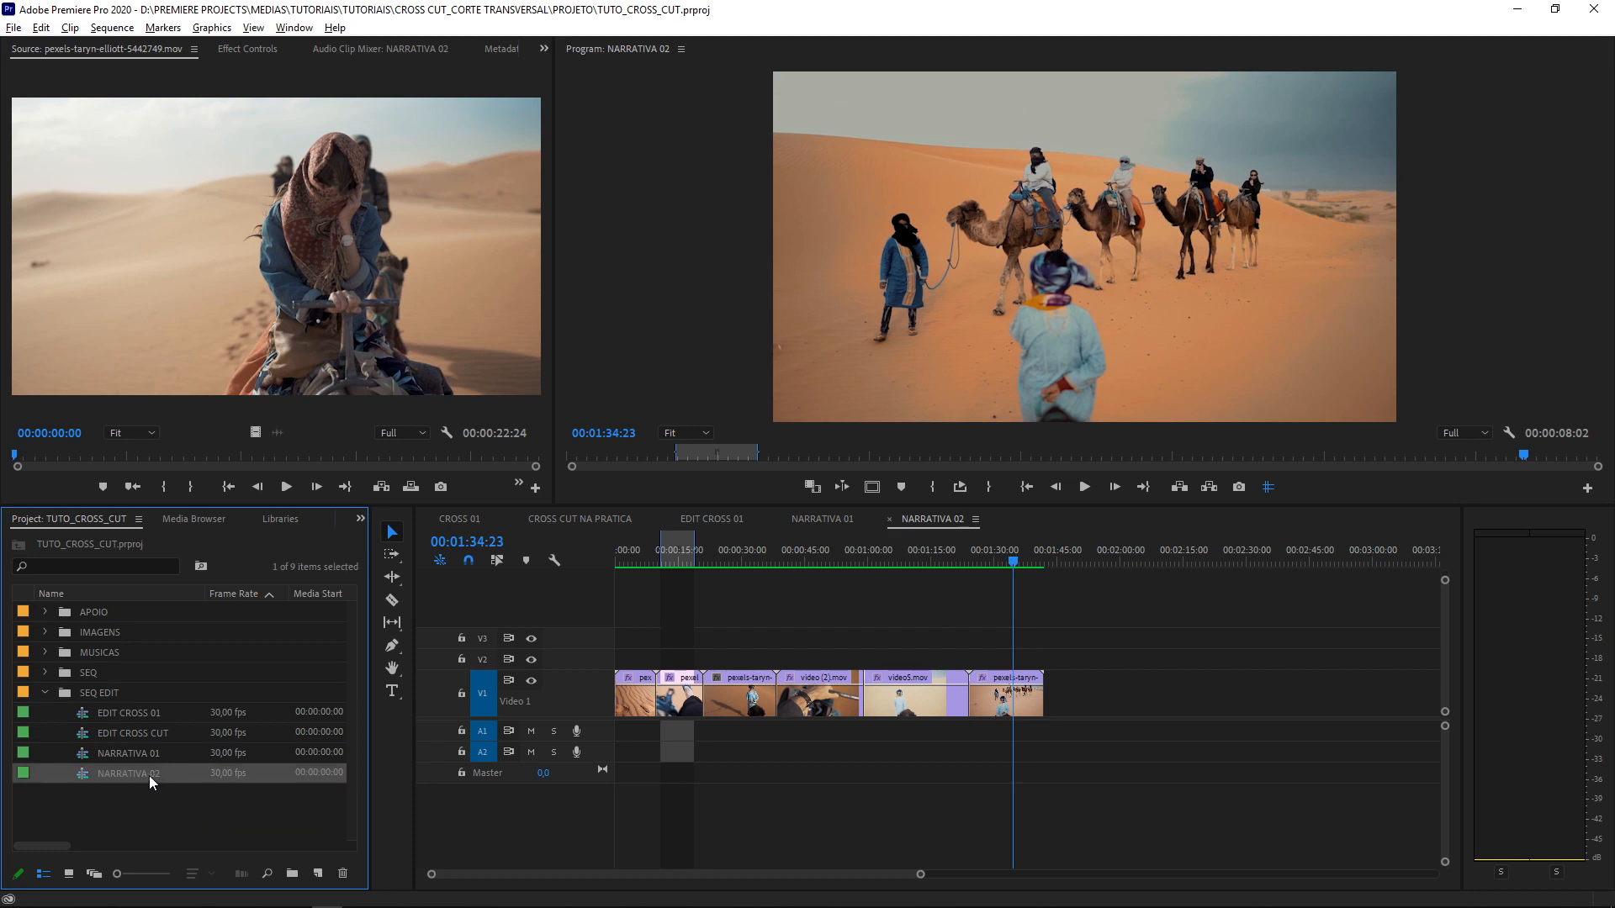
{"action": "left_click", "coordinate": [149, 775]}
{"action": "left_click", "coordinate": [172, 792]}
{"action": "left_click", "coordinate": [158, 778]}
{"action": "right_click", "coordinate": [133, 777]}
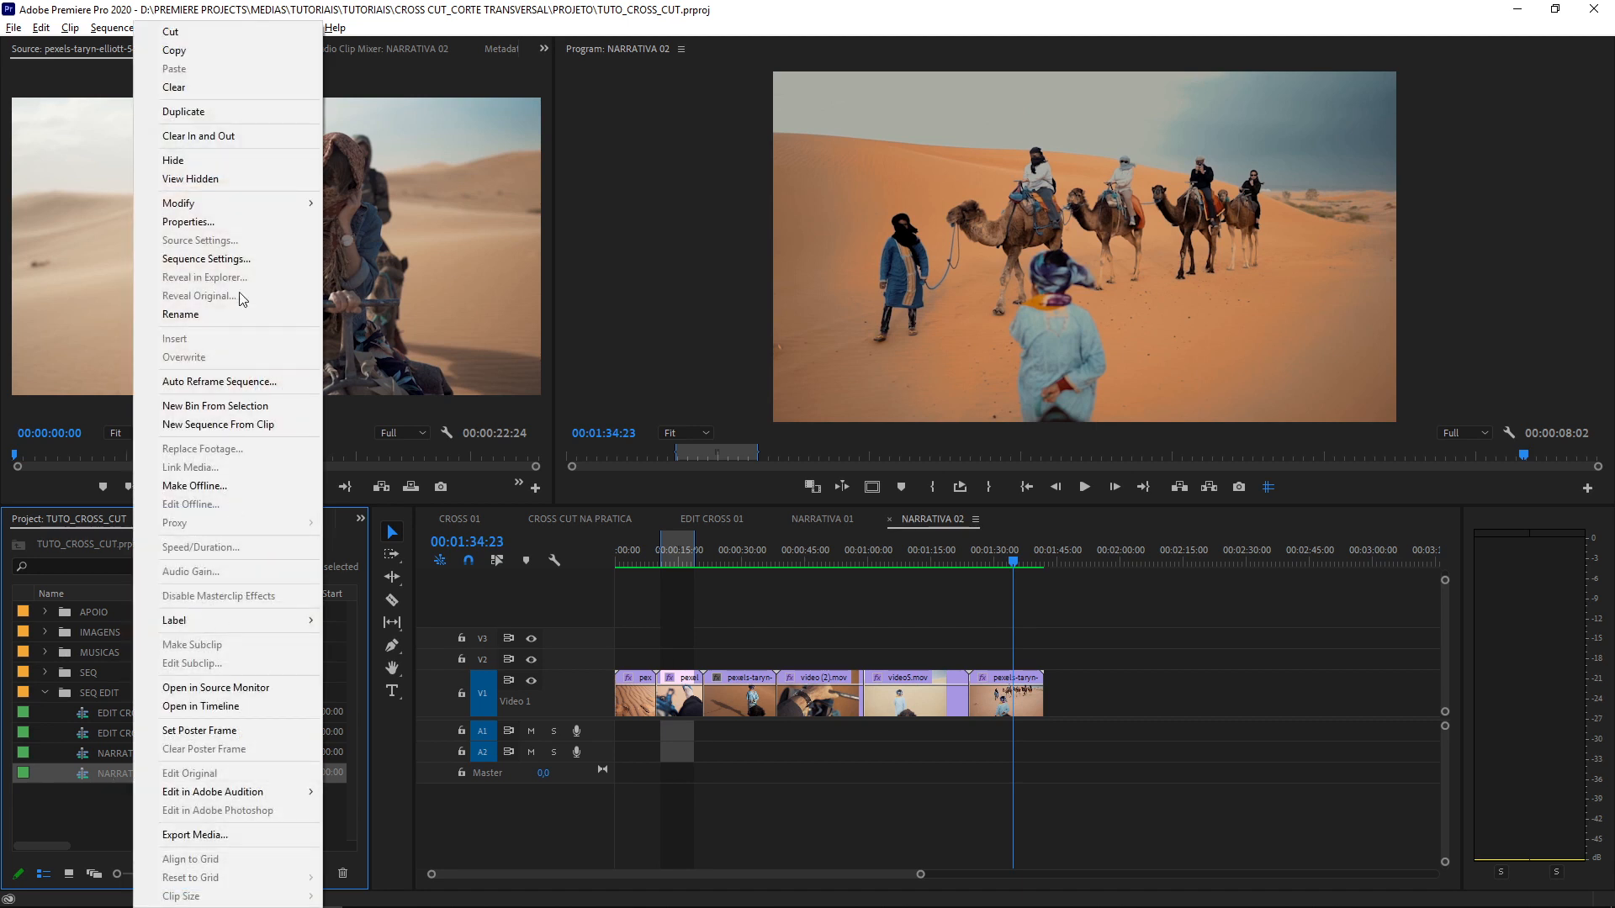
{"action": "left_click", "coordinate": [201, 118]}
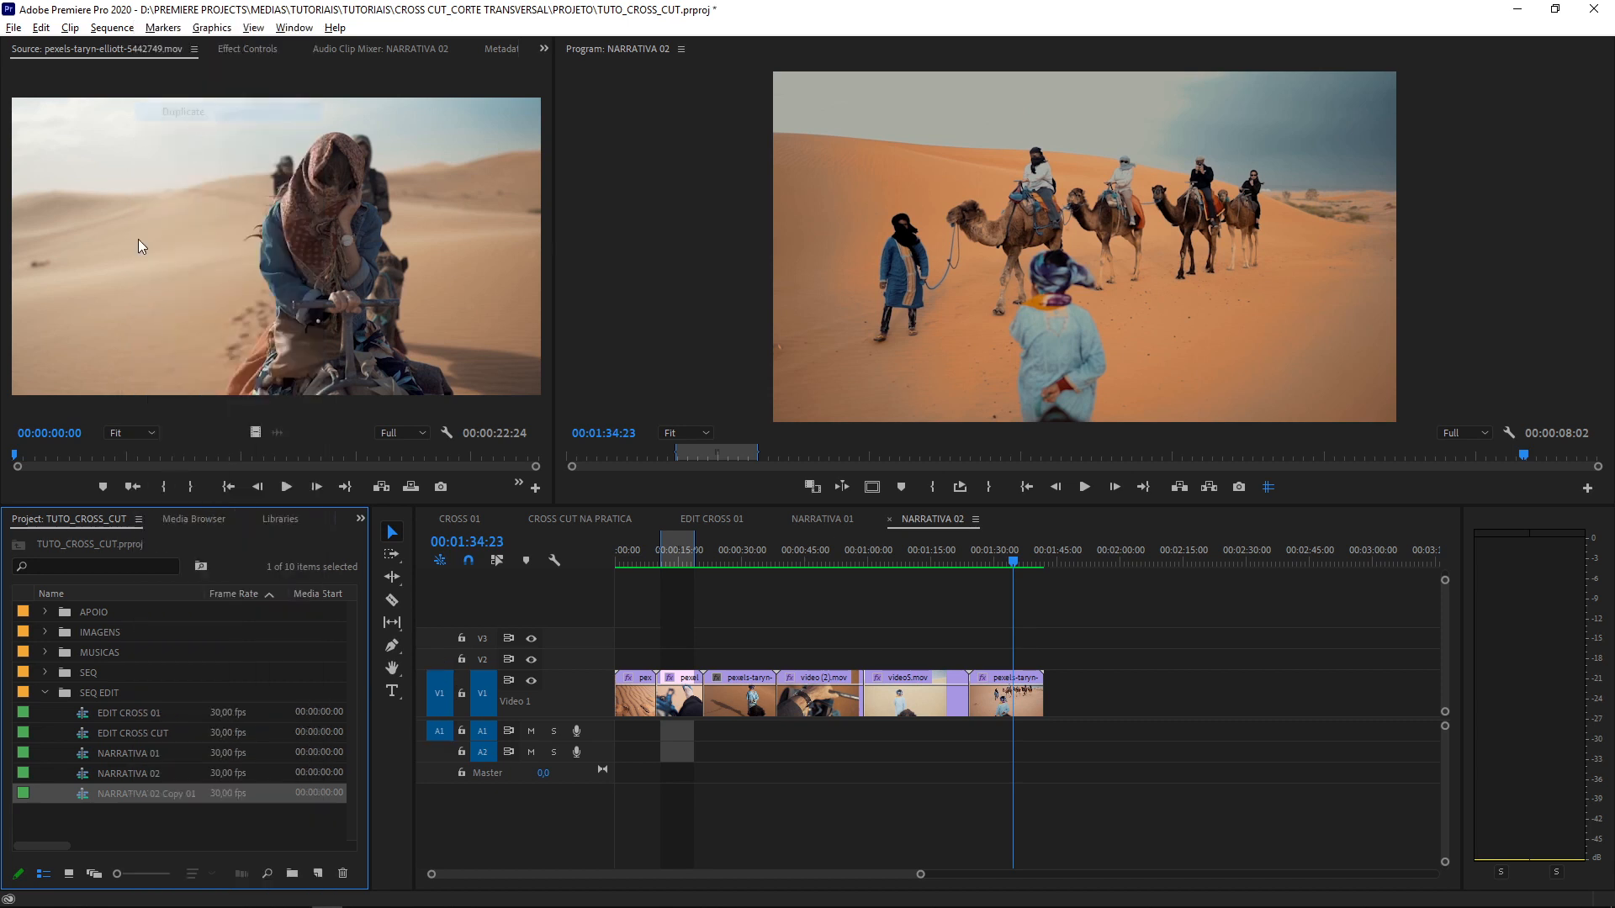
{"action": "left_click", "coordinate": [163, 794]}
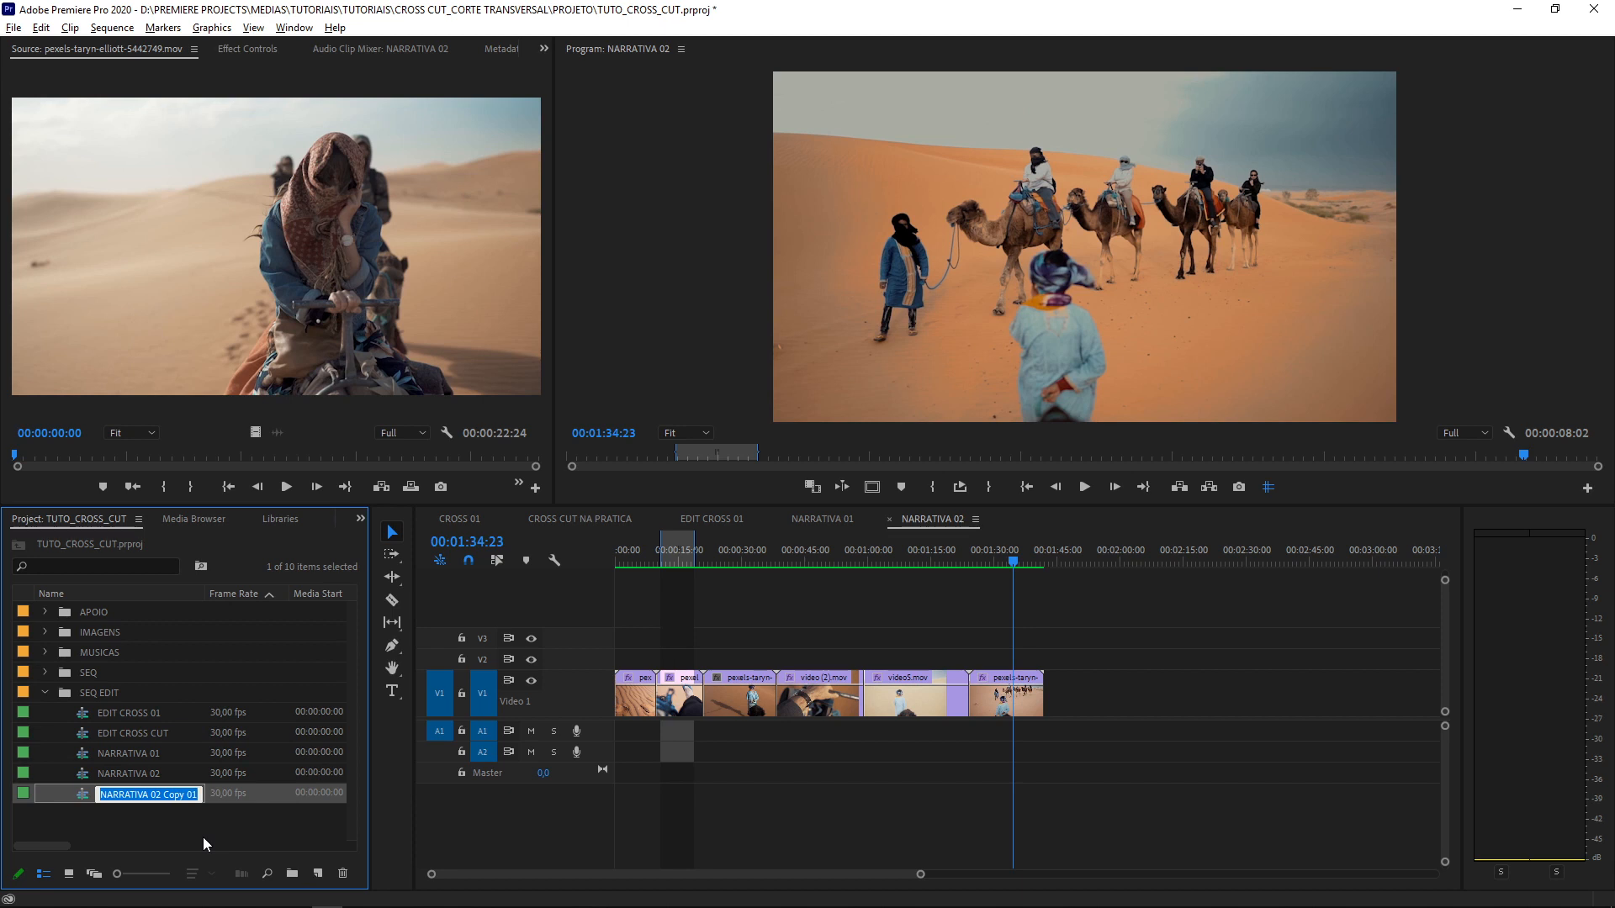
{"action": "type", "text": "EDIT PRINCIPAL"}
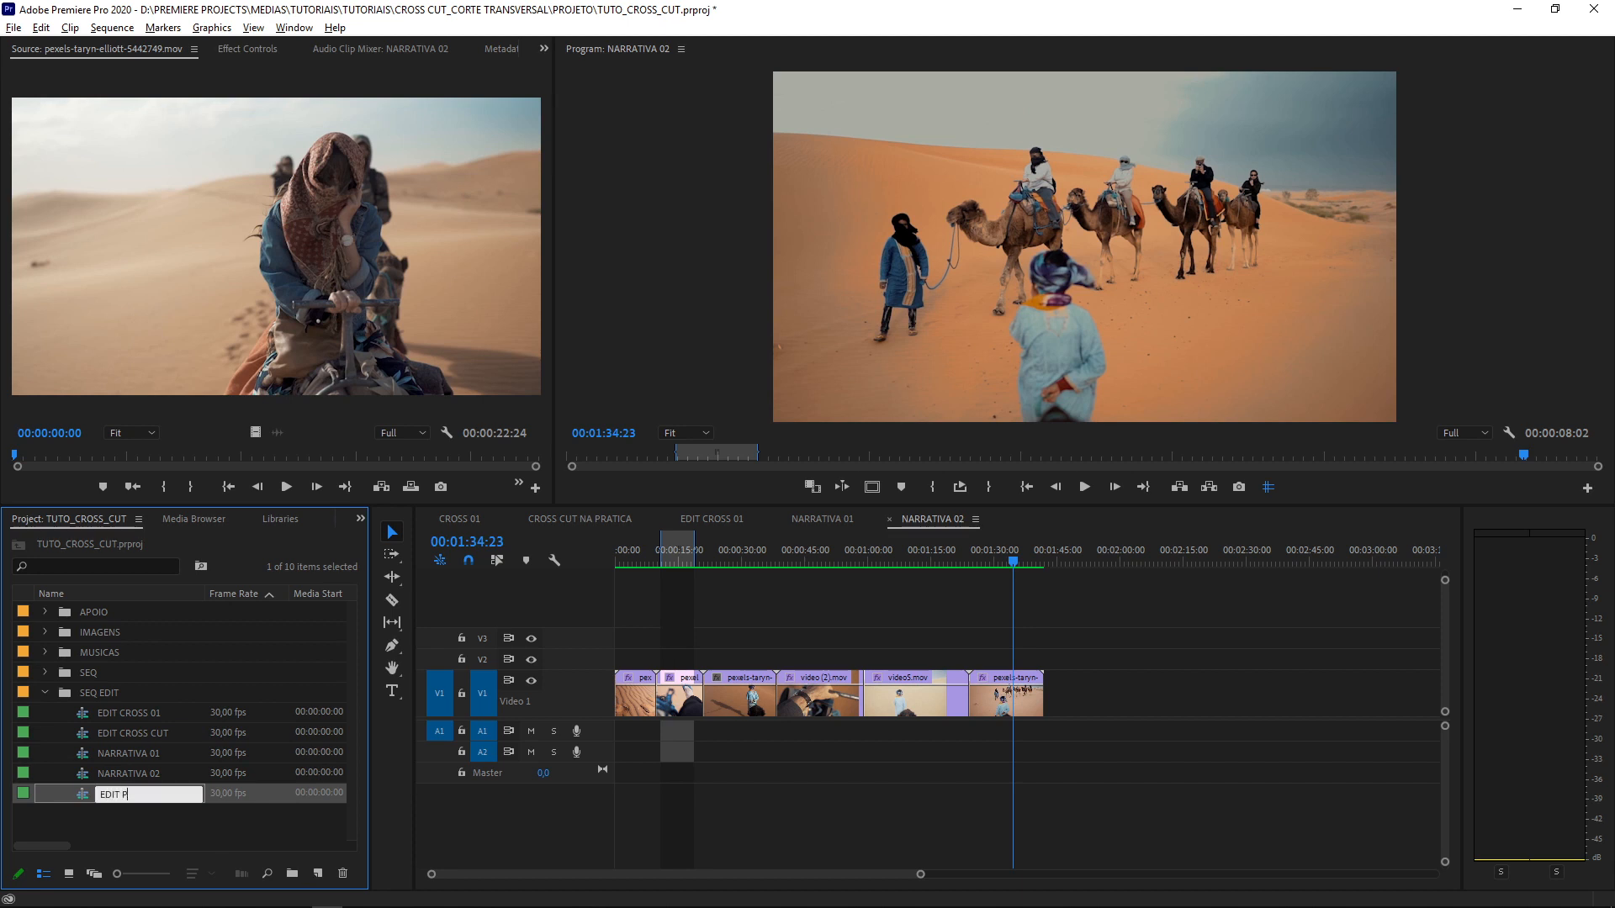
{"action": "key", "text": "Return"}
Open the EDIT PRINCIPAL sequence, delete all of its clips and return the playhead to the start
{"action": "double_click", "coordinate": [84, 789]}
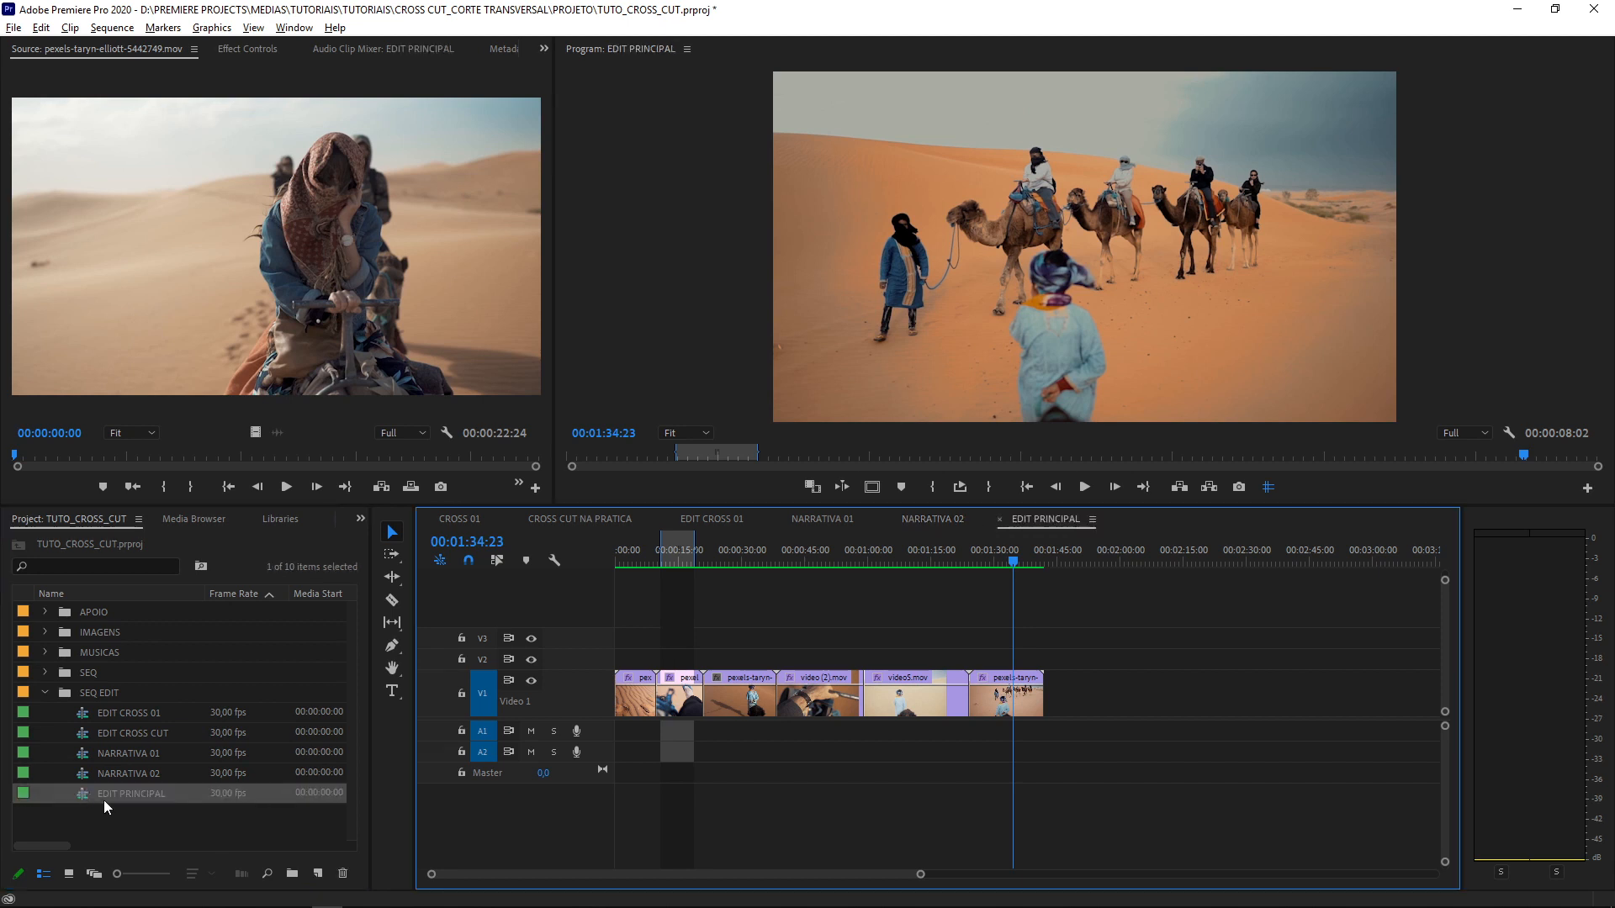
{"action": "left_click_drag", "start_coordinate": [1205, 592], "coordinate": [552, 688]}
{"action": "key", "text": "Delete"}
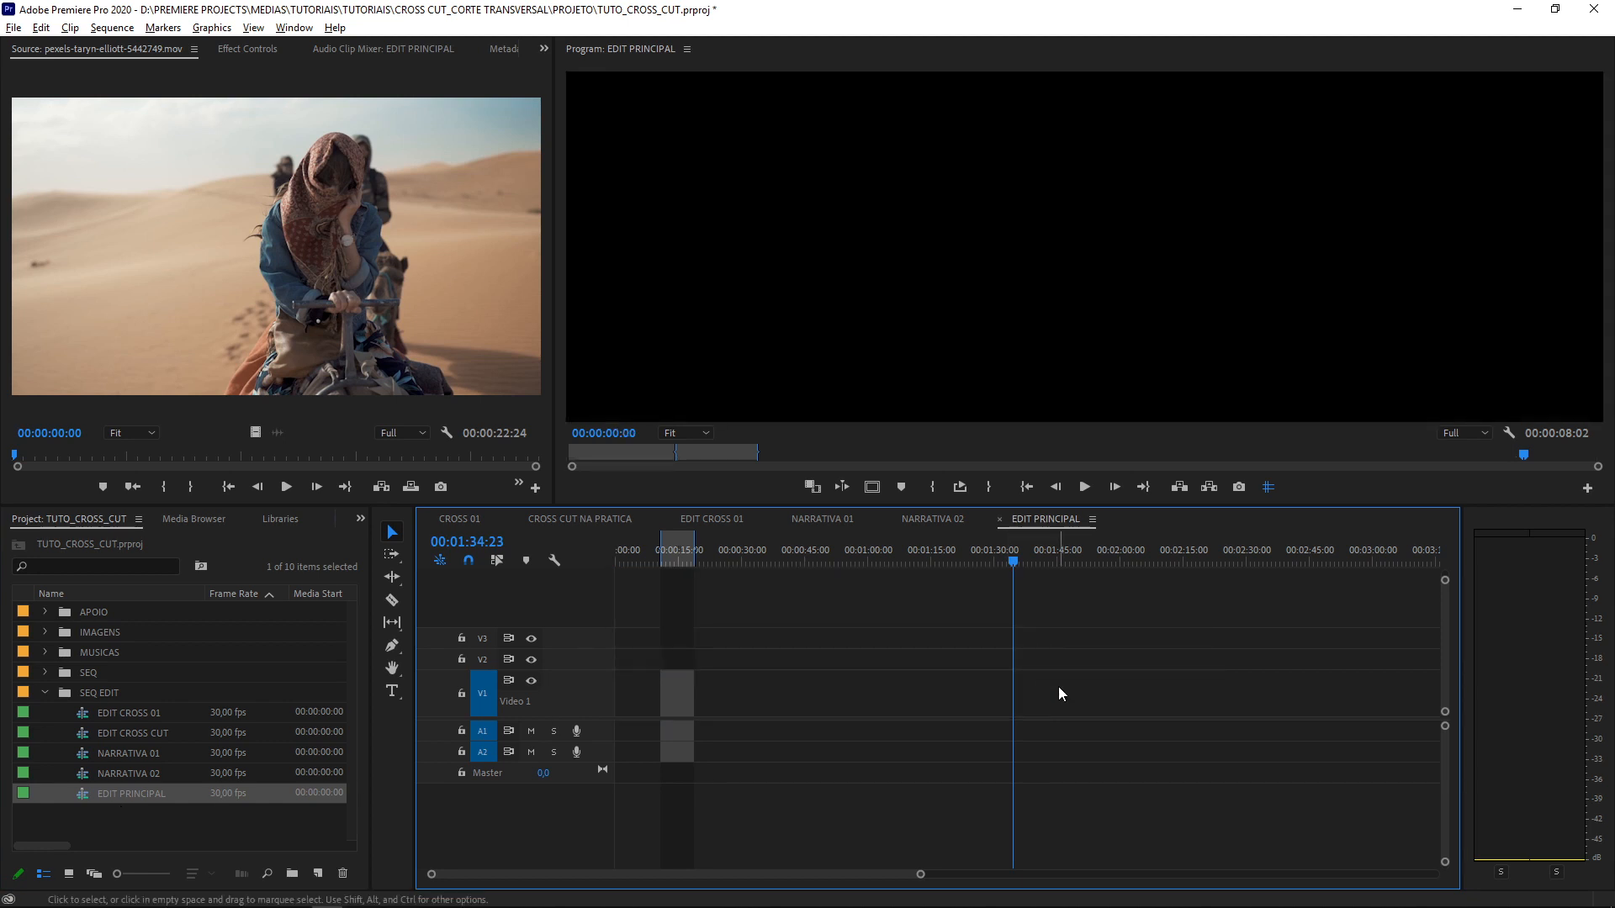
{"action": "key", "text": "Home"}
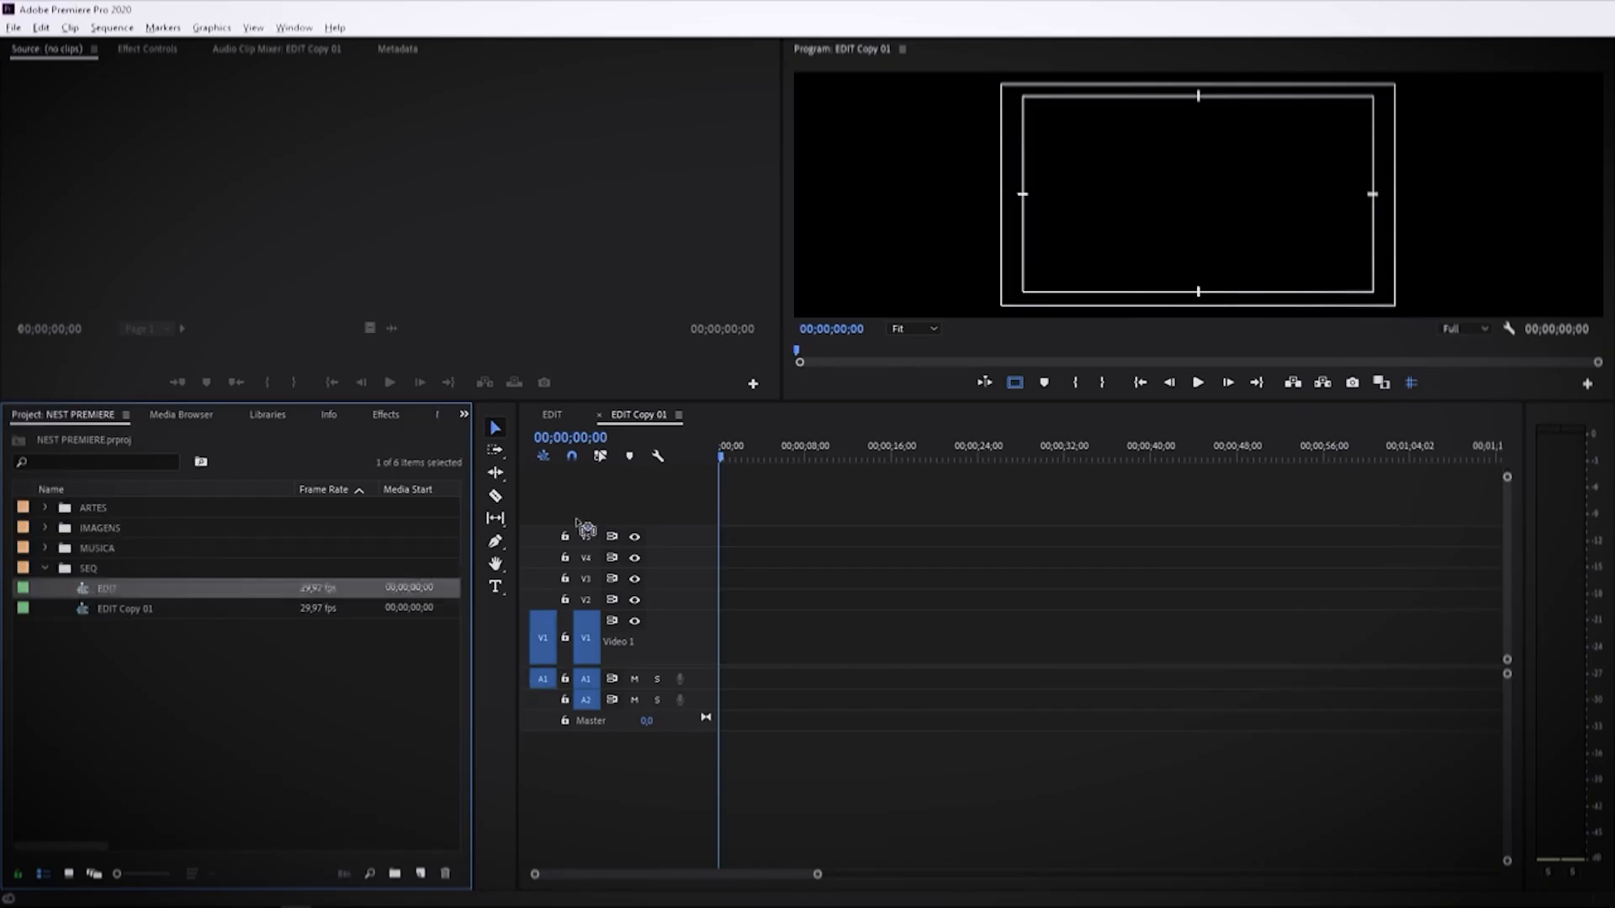
In the NEST PREMIERE project, nest the EDIT sequence at the start of EDIT Copy 01 and toggle the insert-as-nest option
{"action": "left_click_drag", "start_coordinate": [103, 588], "coordinate": [716, 650]}
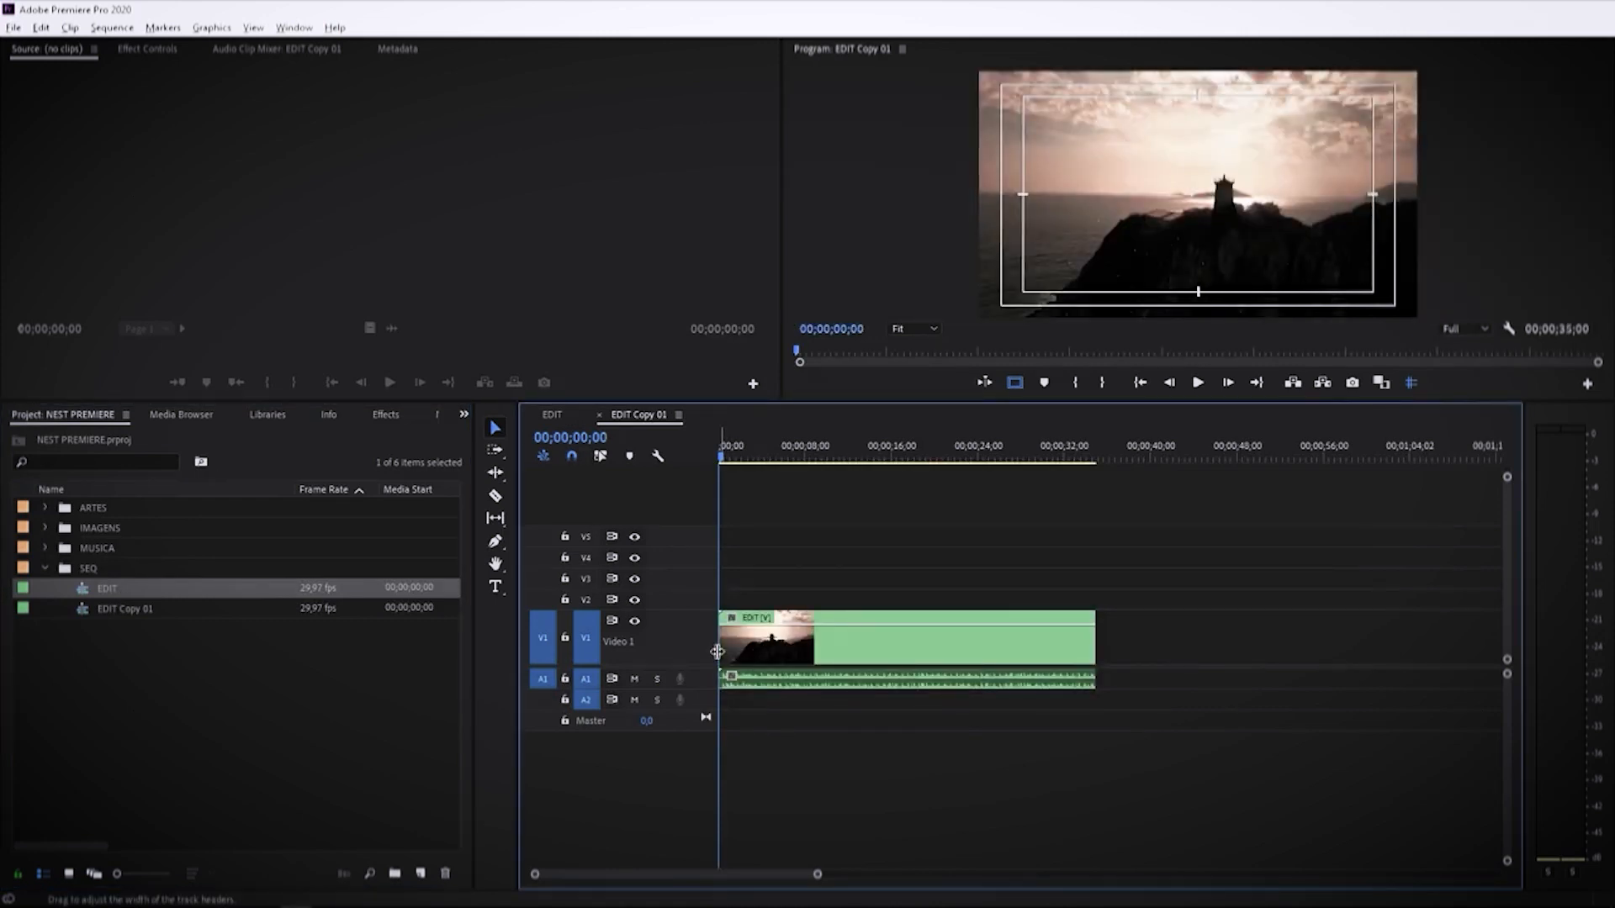
{"action": "left_click", "coordinate": [543, 455]}
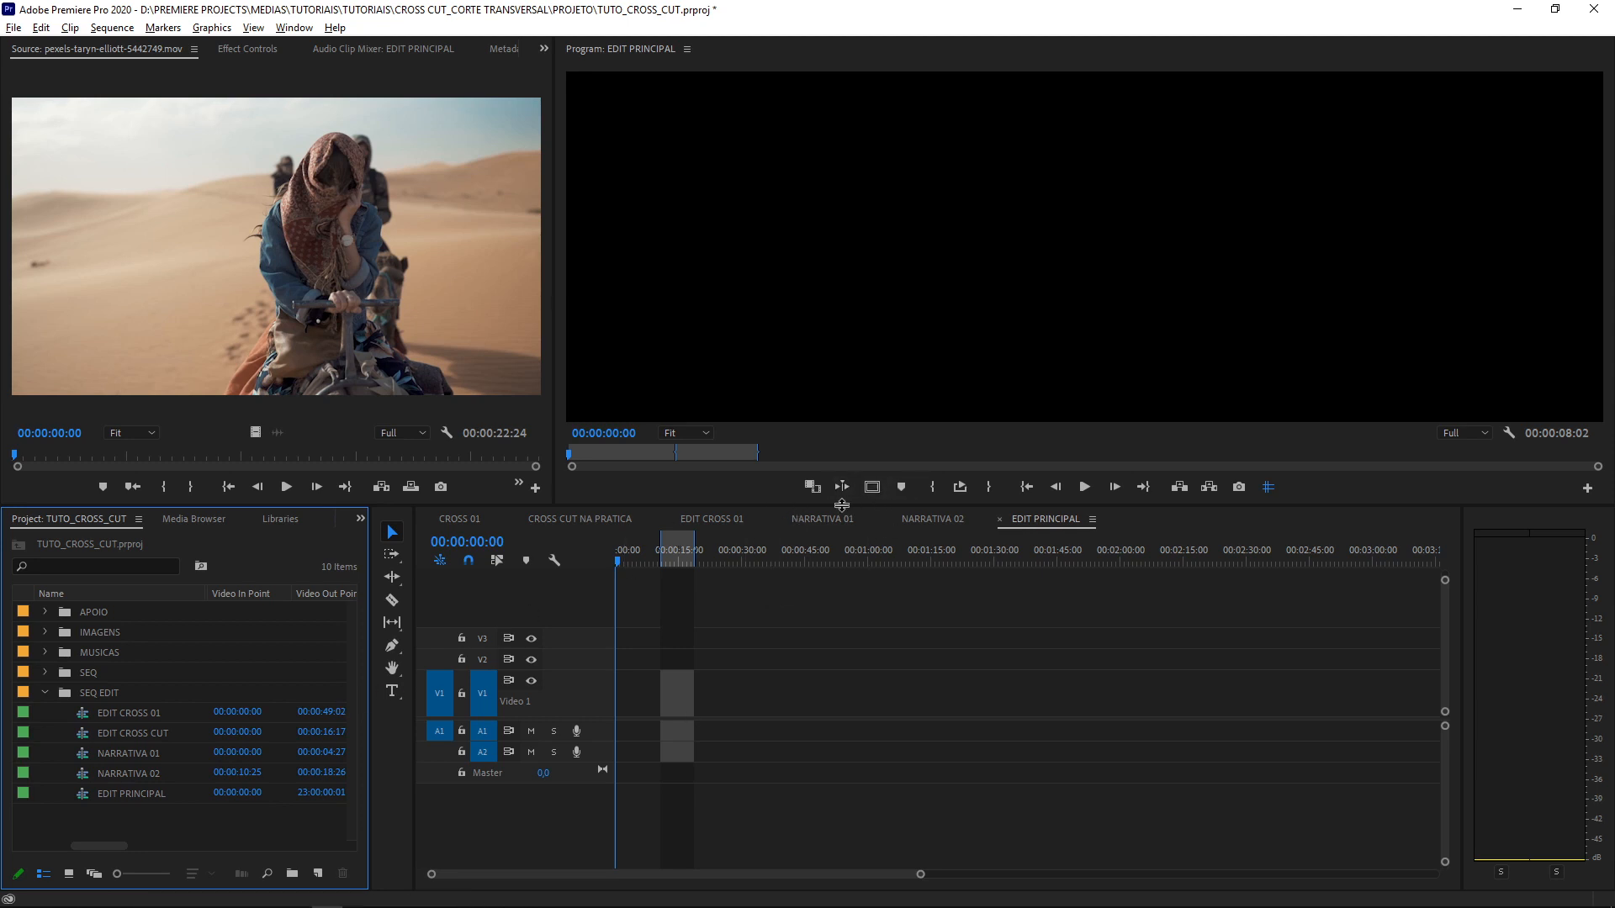
Review the clips of the NARRATIVA 02 sequence against the empty EDIT PRINCIPAL timeline, ending with NARRATIVA 02's playhead at its start
{"action": "left_click", "coordinate": [930, 519]}
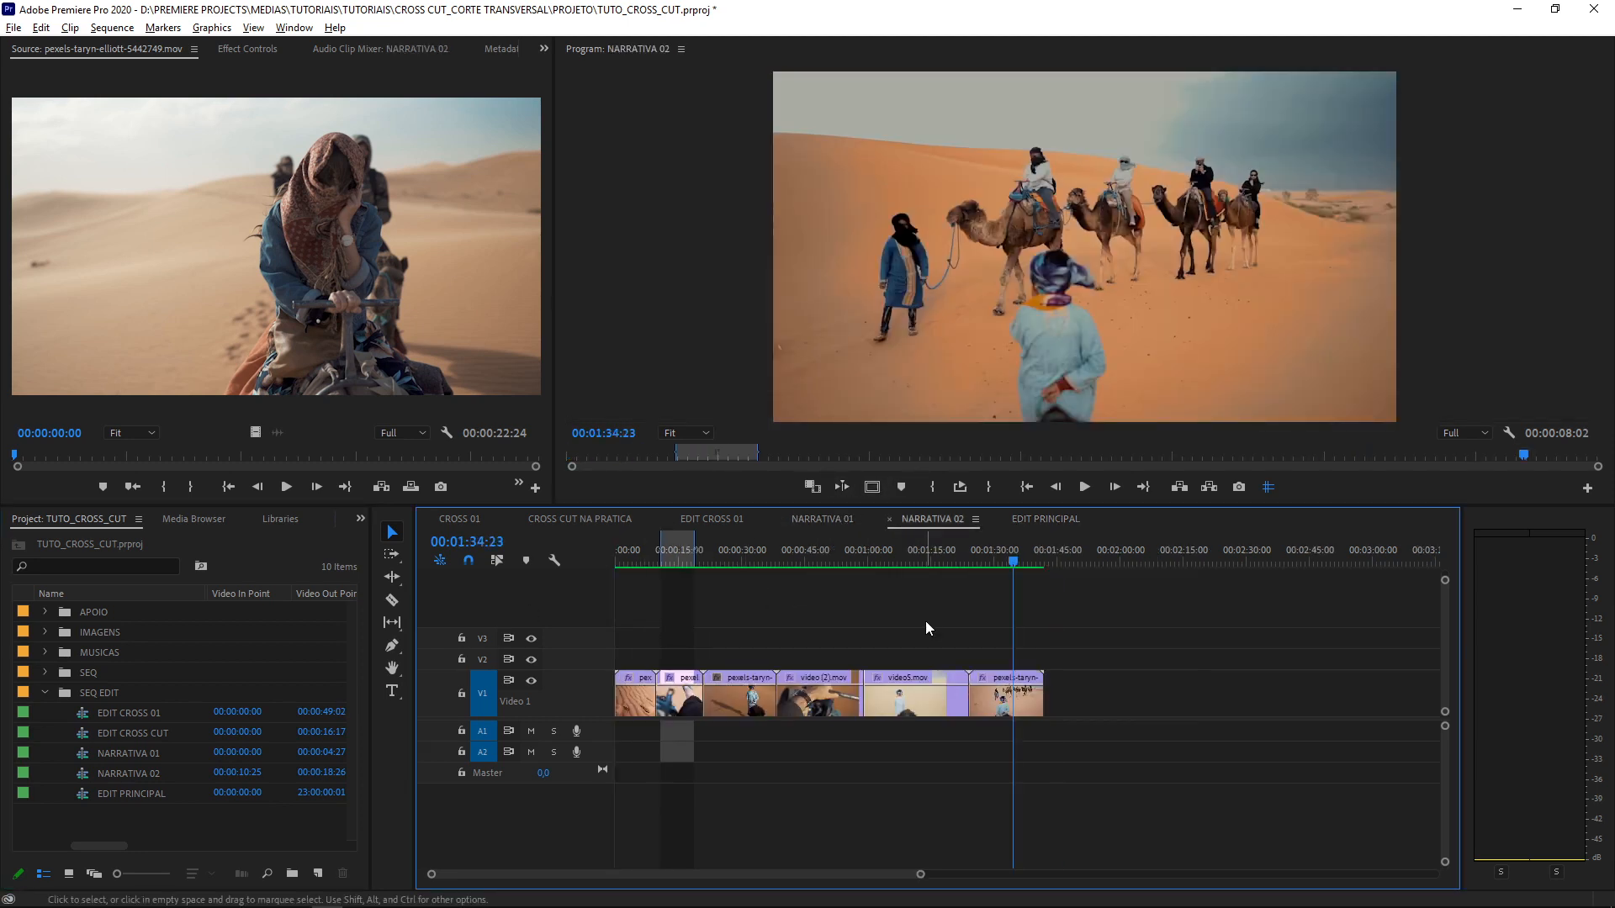
{"action": "left_click_drag", "start_coordinate": [1046, 628], "coordinate": [617, 697]}
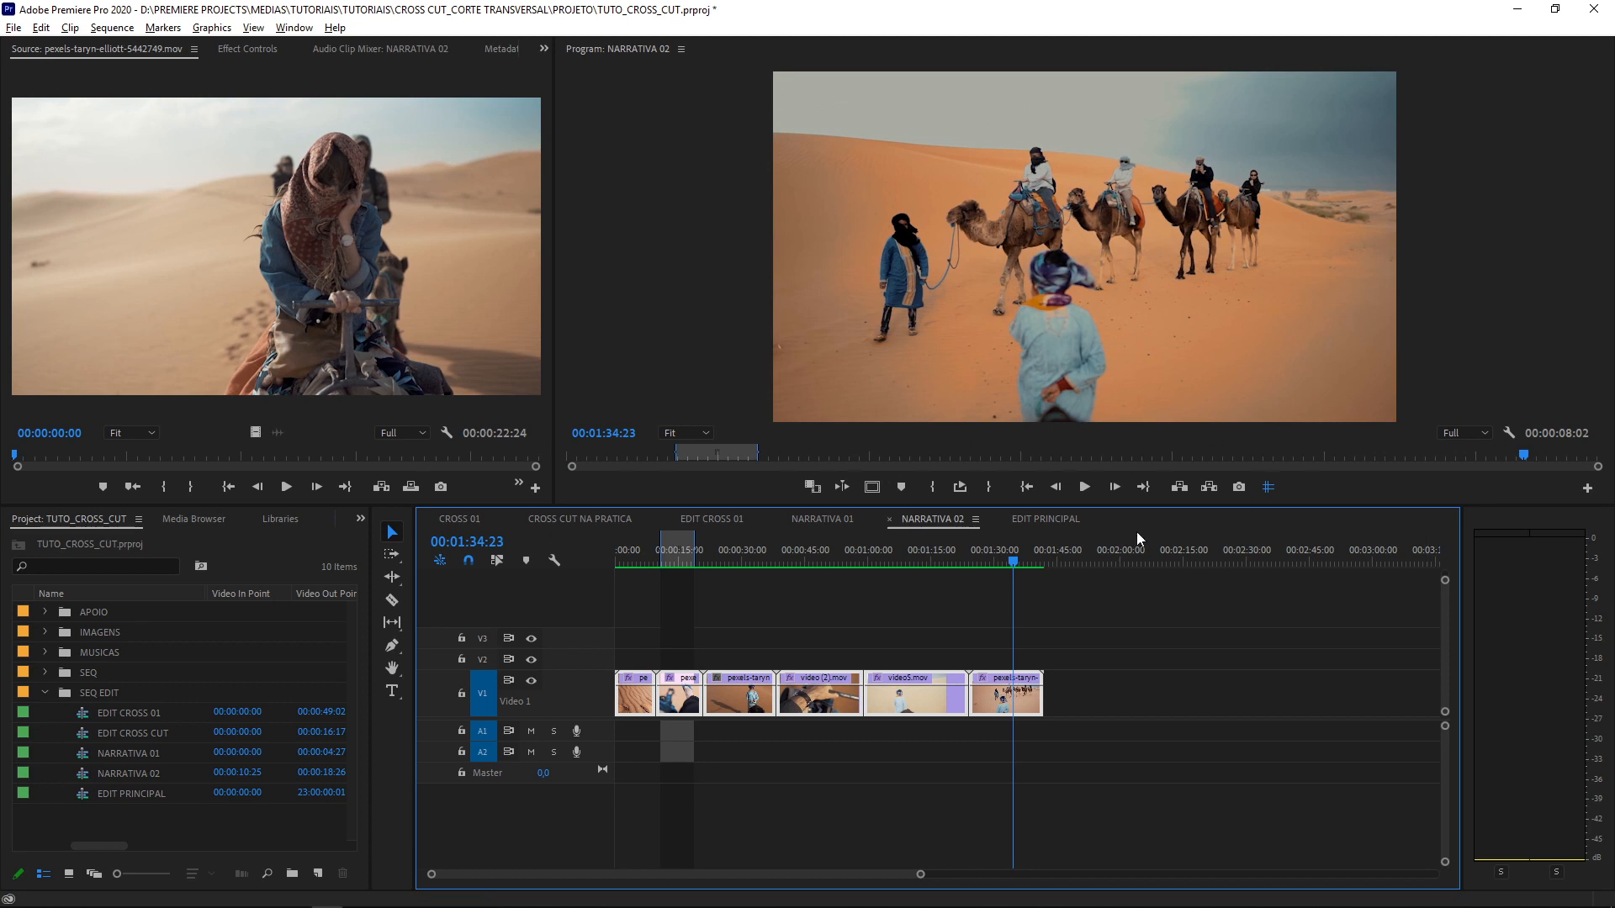
{"action": "left_click", "coordinate": [1062, 521]}
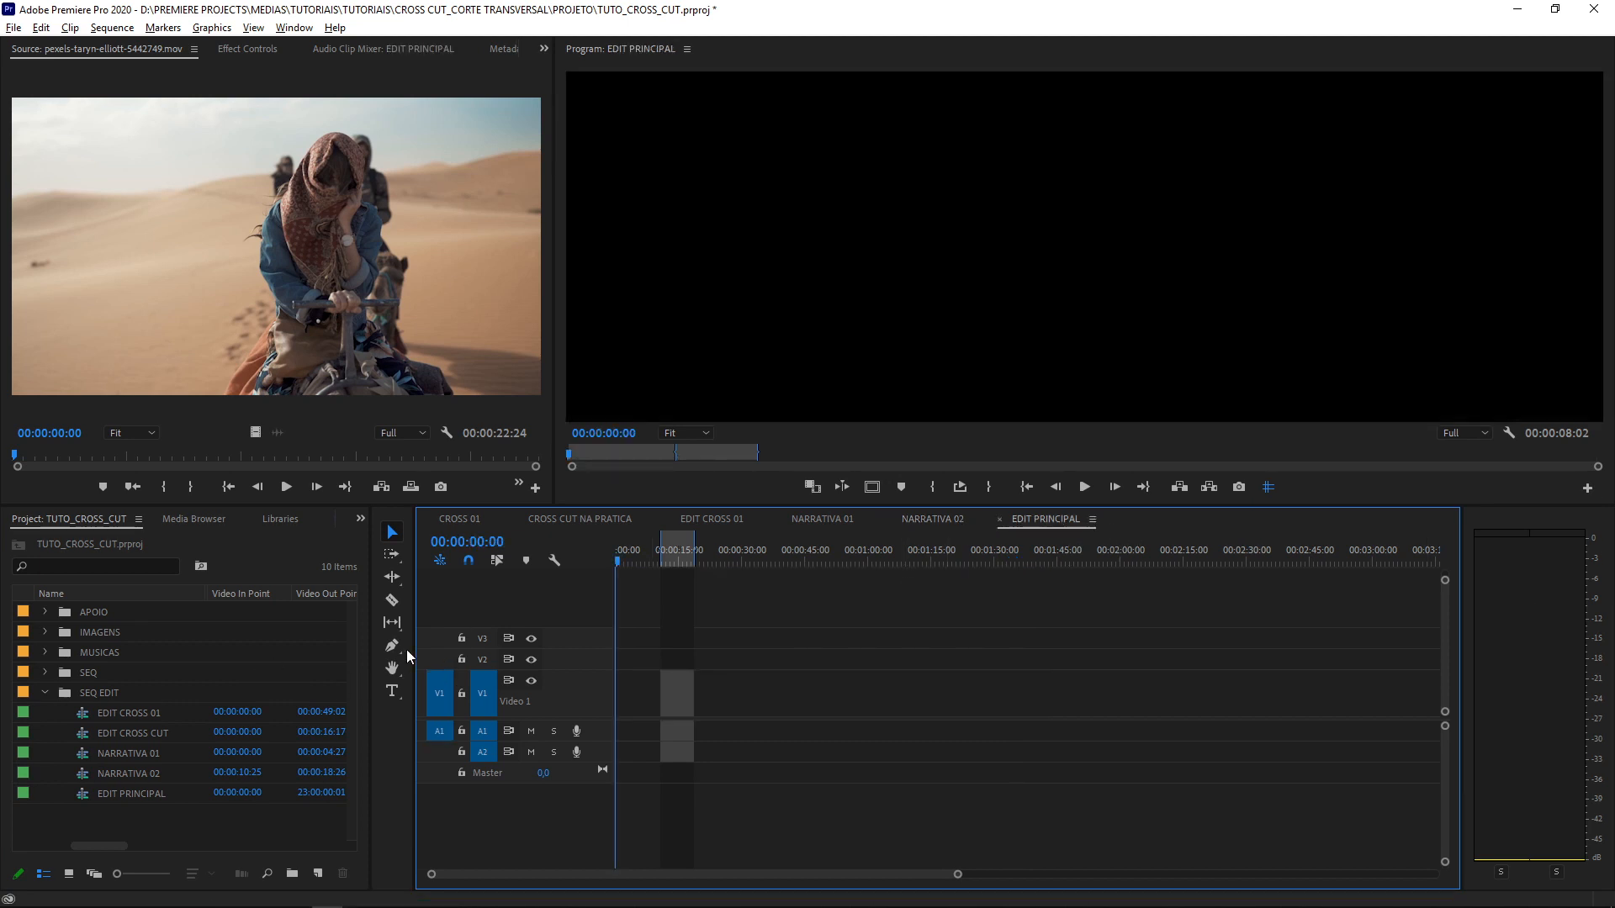
{"action": "left_click", "coordinate": [83, 754]}
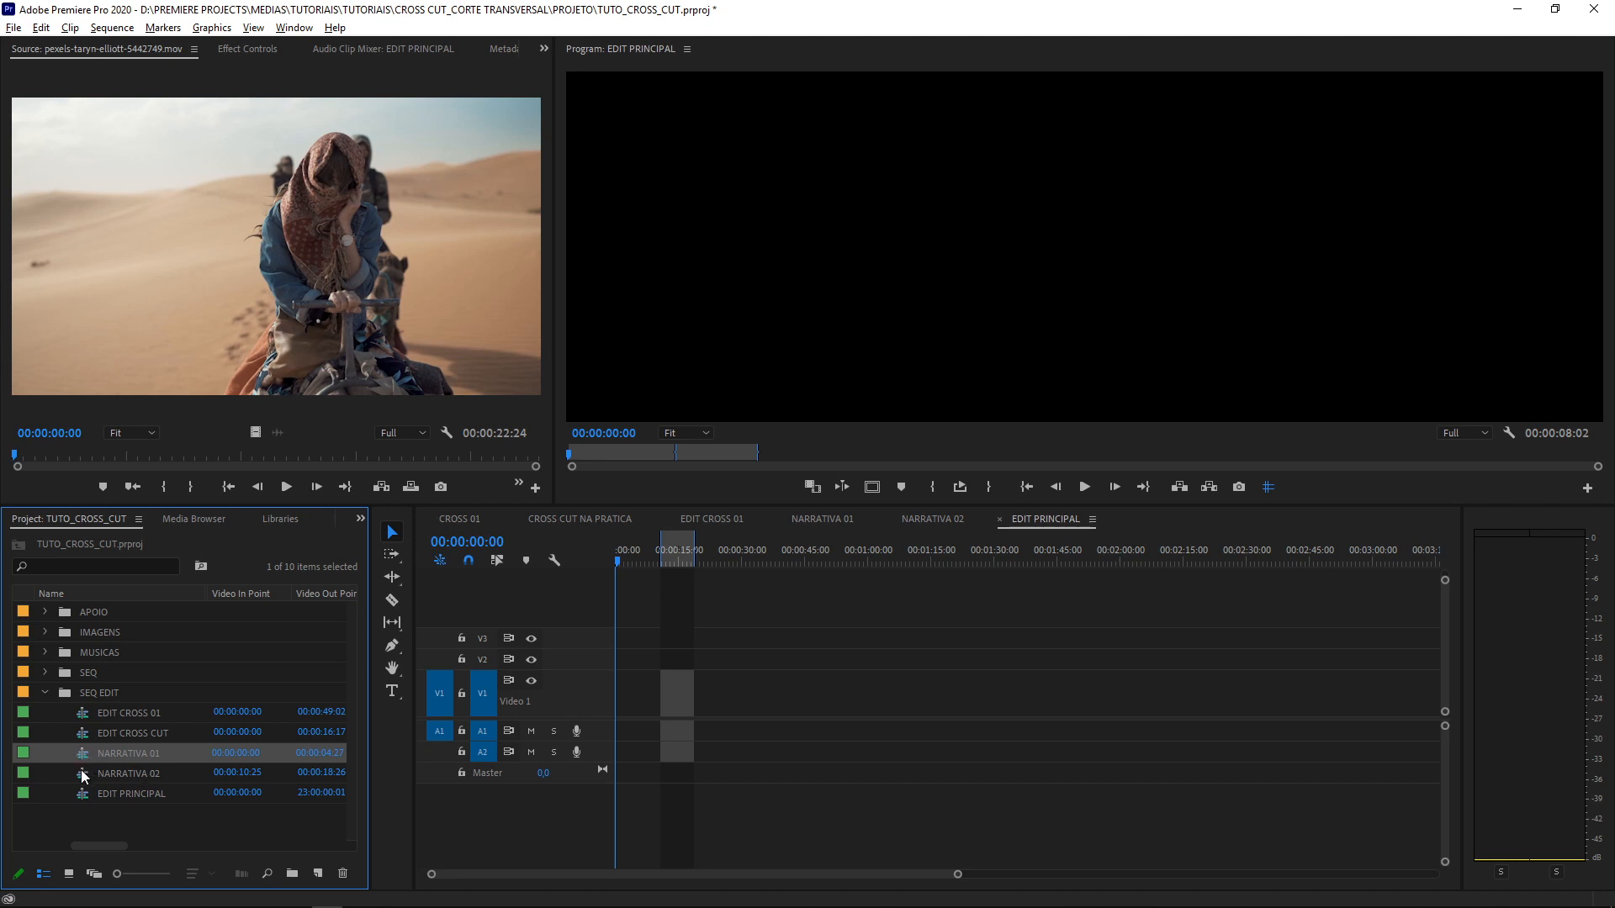
{"action": "left_click", "coordinate": [86, 774]}
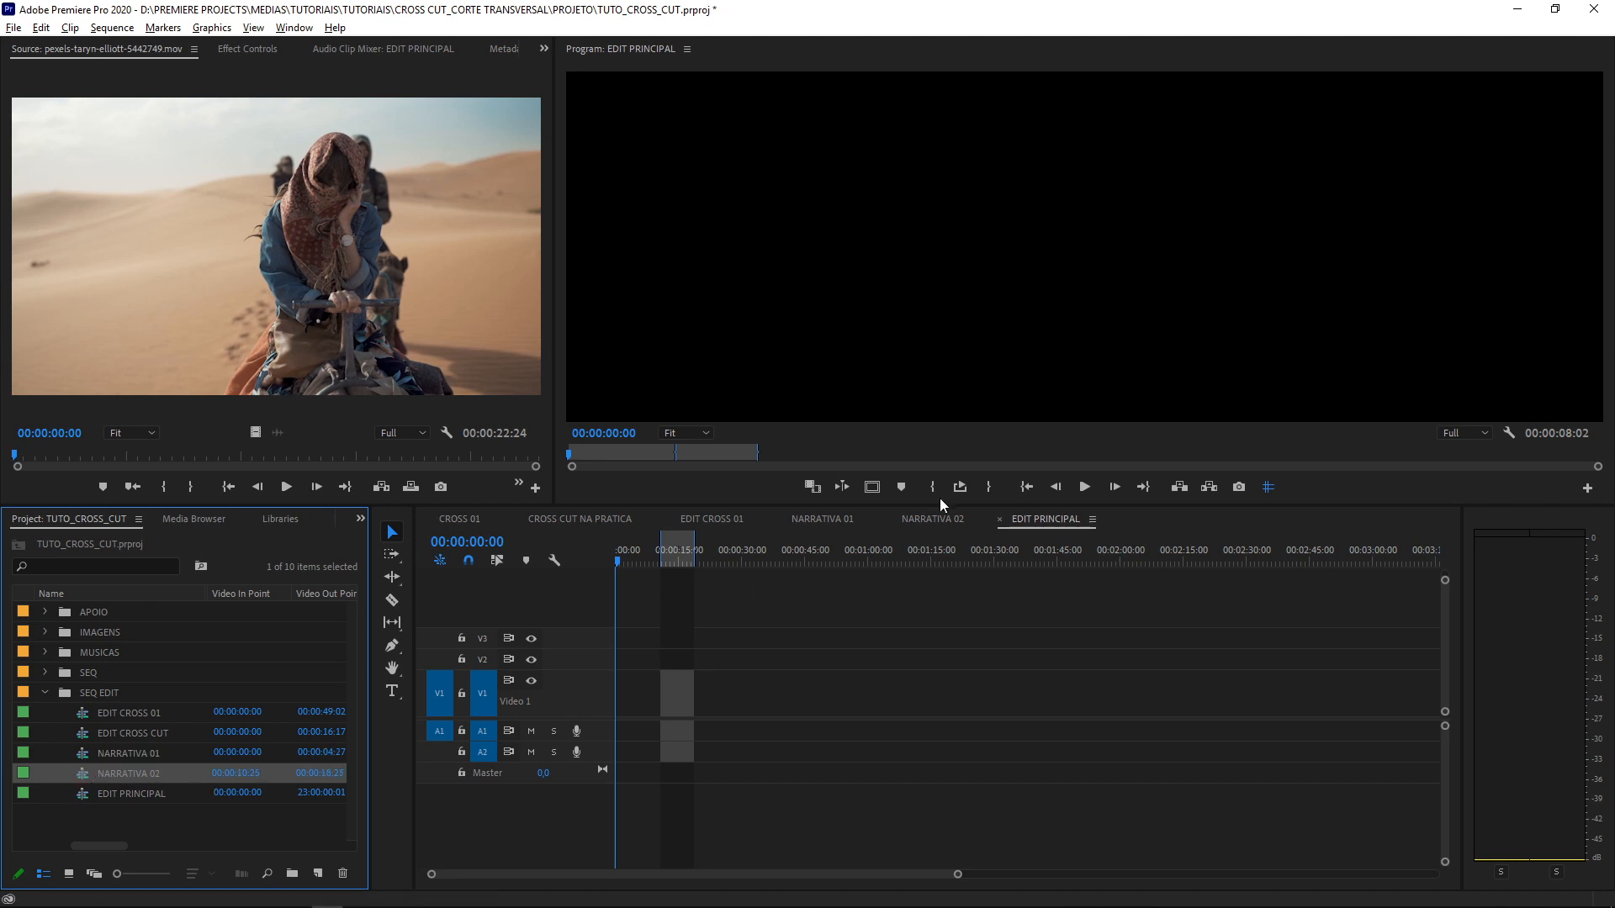
{"action": "double_click", "coordinate": [82, 774]}
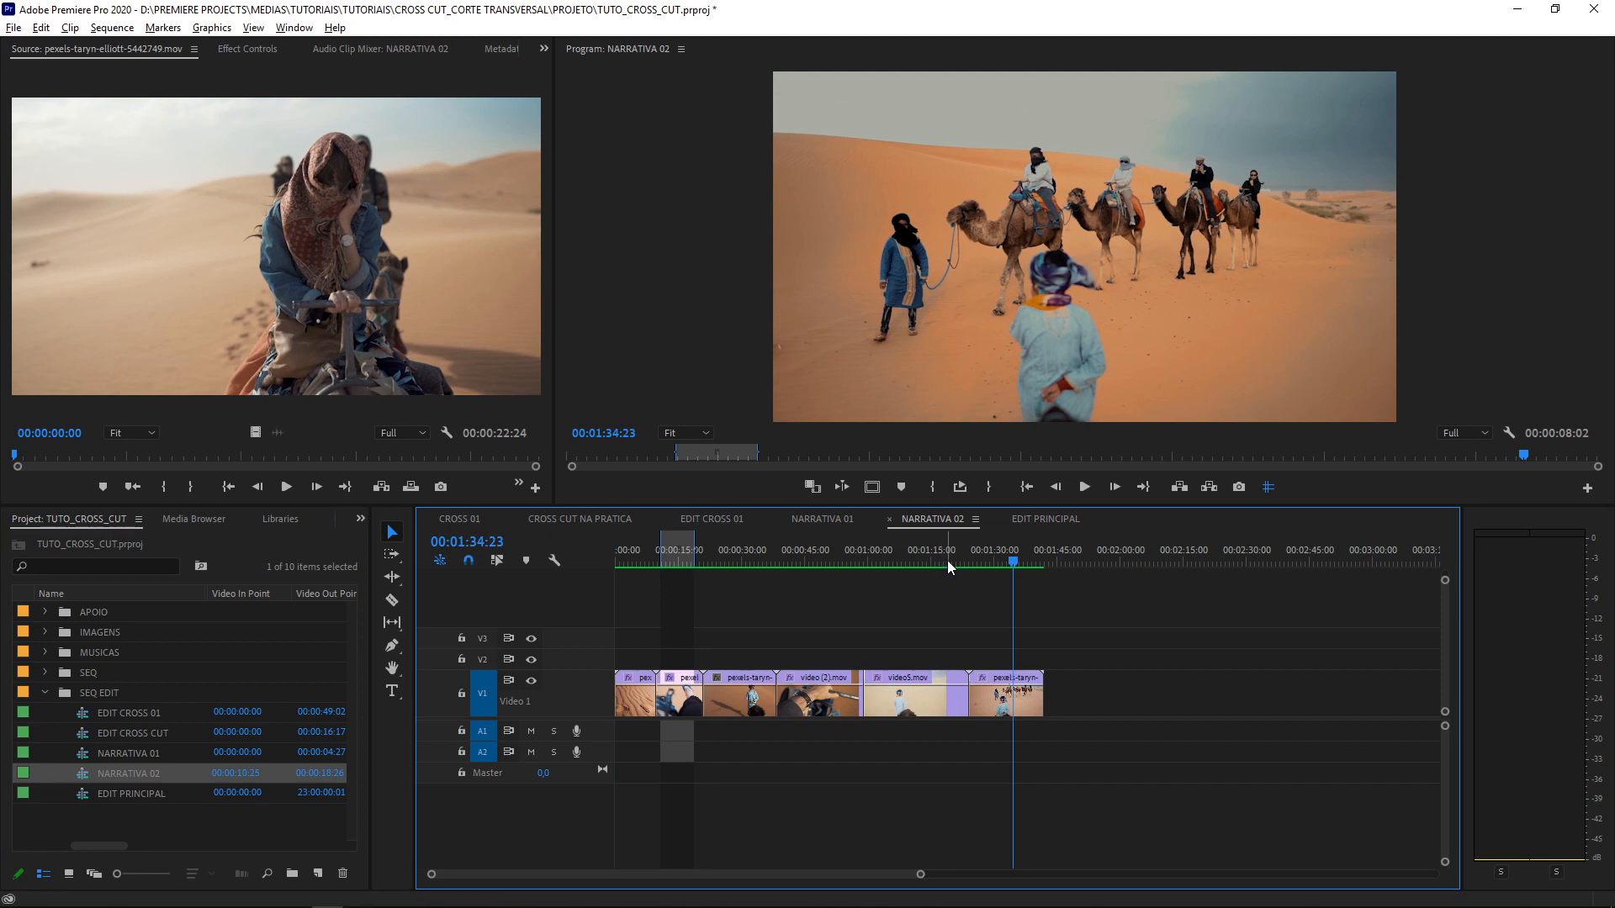
{"action": "left_click_drag", "start_coordinate": [851, 552], "coordinate": [572, 573]}
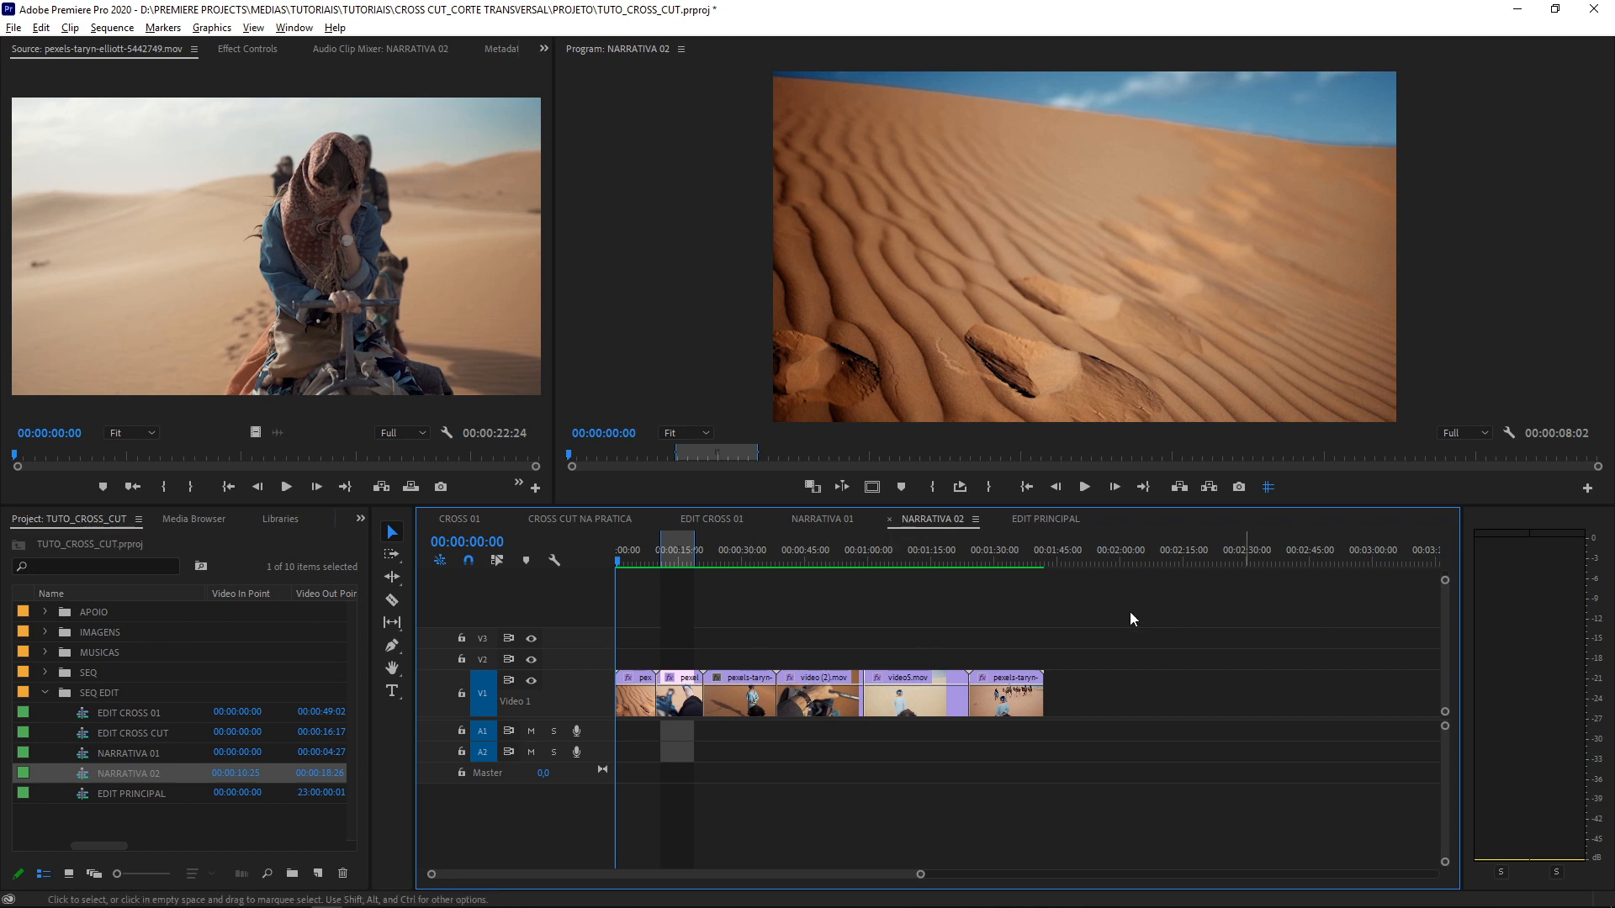
{"action": "left_click_drag", "start_coordinate": [1120, 611], "coordinate": [622, 660]}
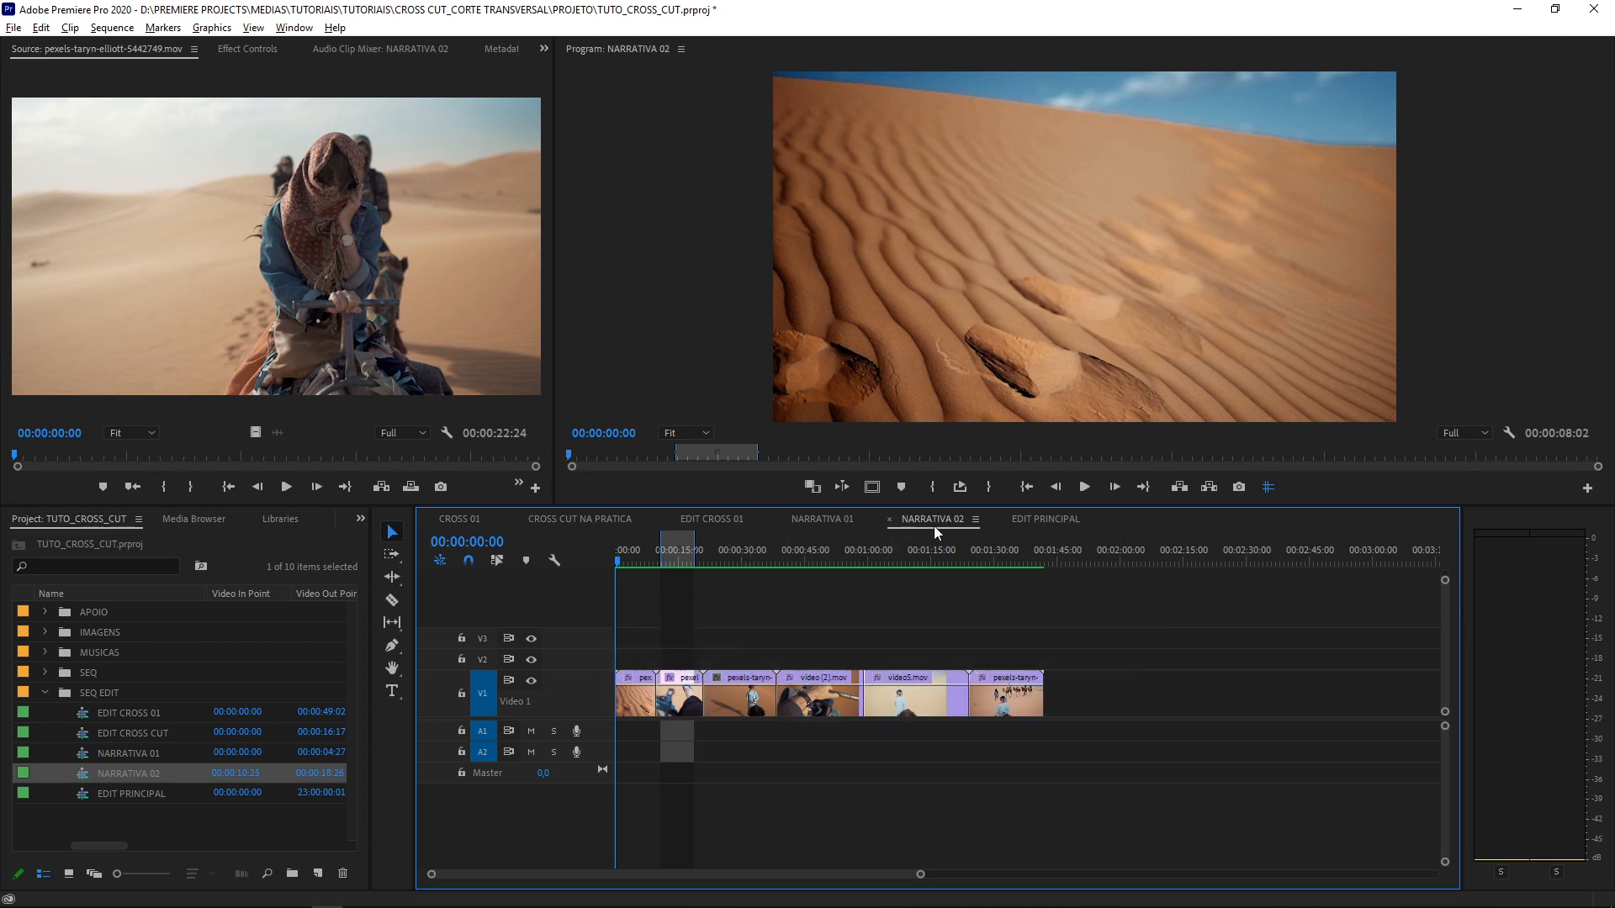
Close all open sequences except EDIT PRINCIPAL
{"action": "left_click", "coordinate": [889, 518]}
{"action": "left_click", "coordinate": [779, 519]}
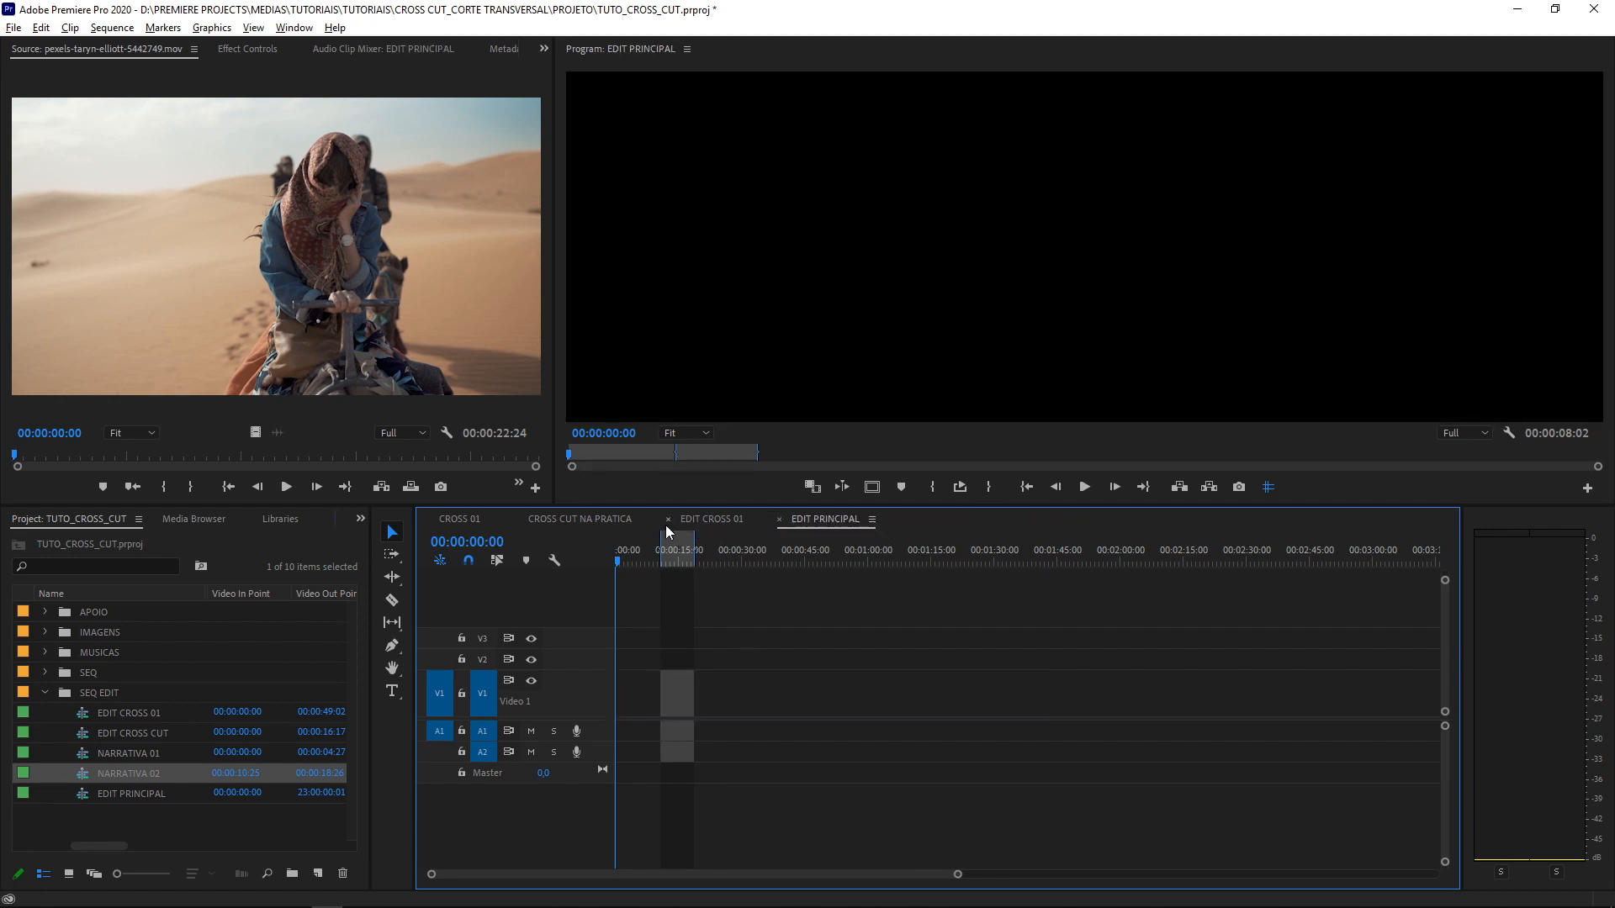
{"action": "left_click", "coordinate": [669, 519]}
{"action": "left_click", "coordinate": [516, 520]}
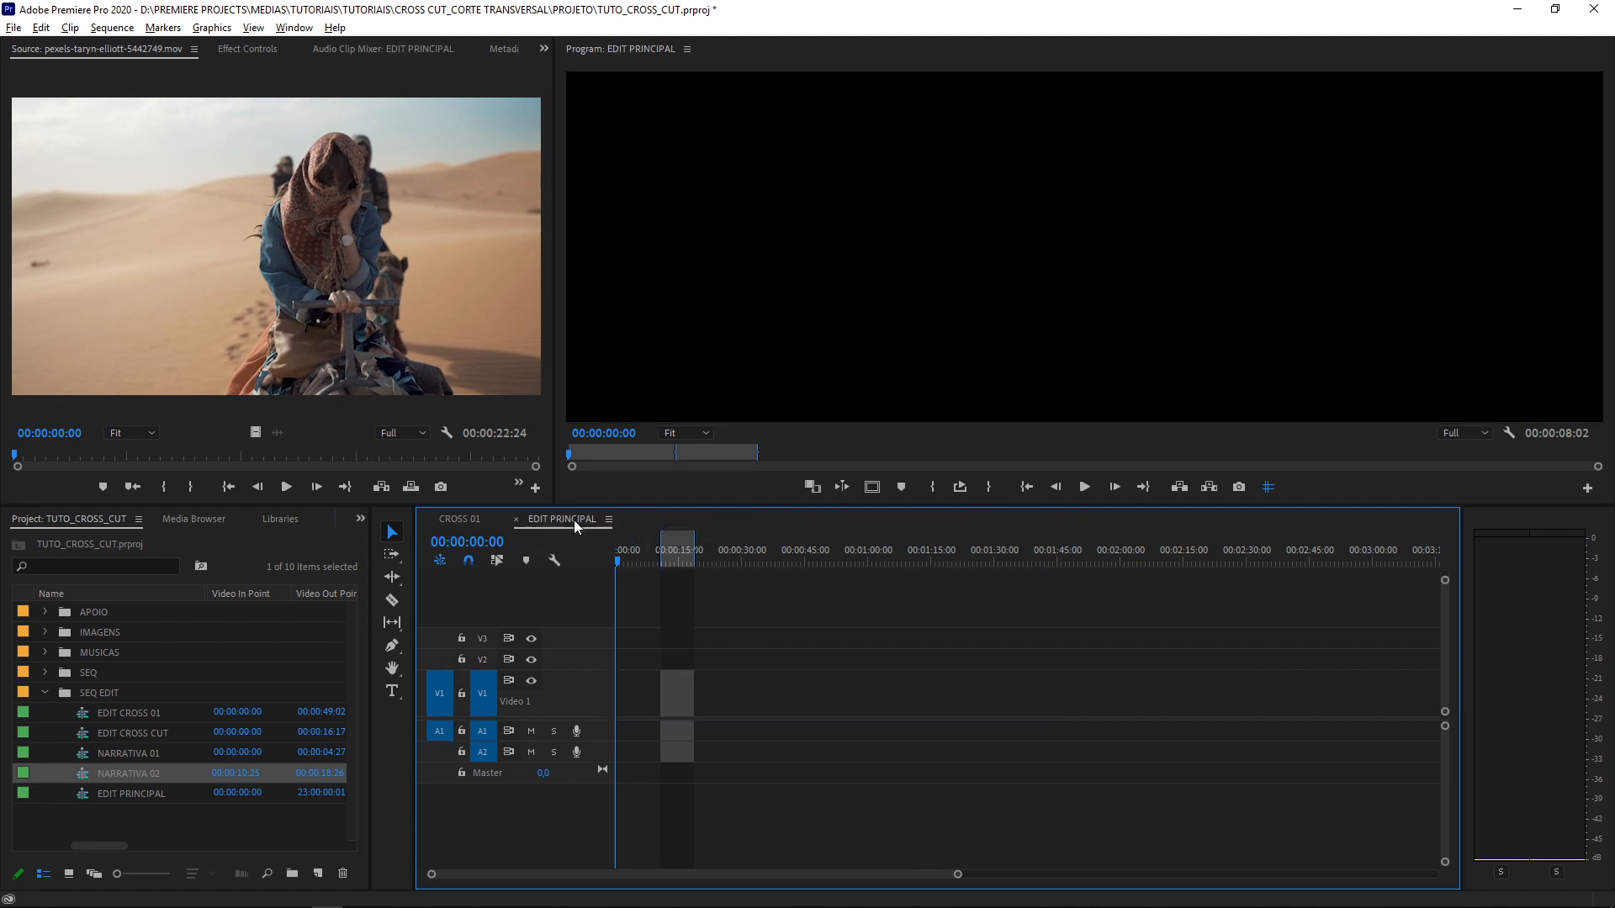
{"action": "left_click", "coordinate": [439, 521]}
{"action": "left_click", "coordinate": [427, 520]}
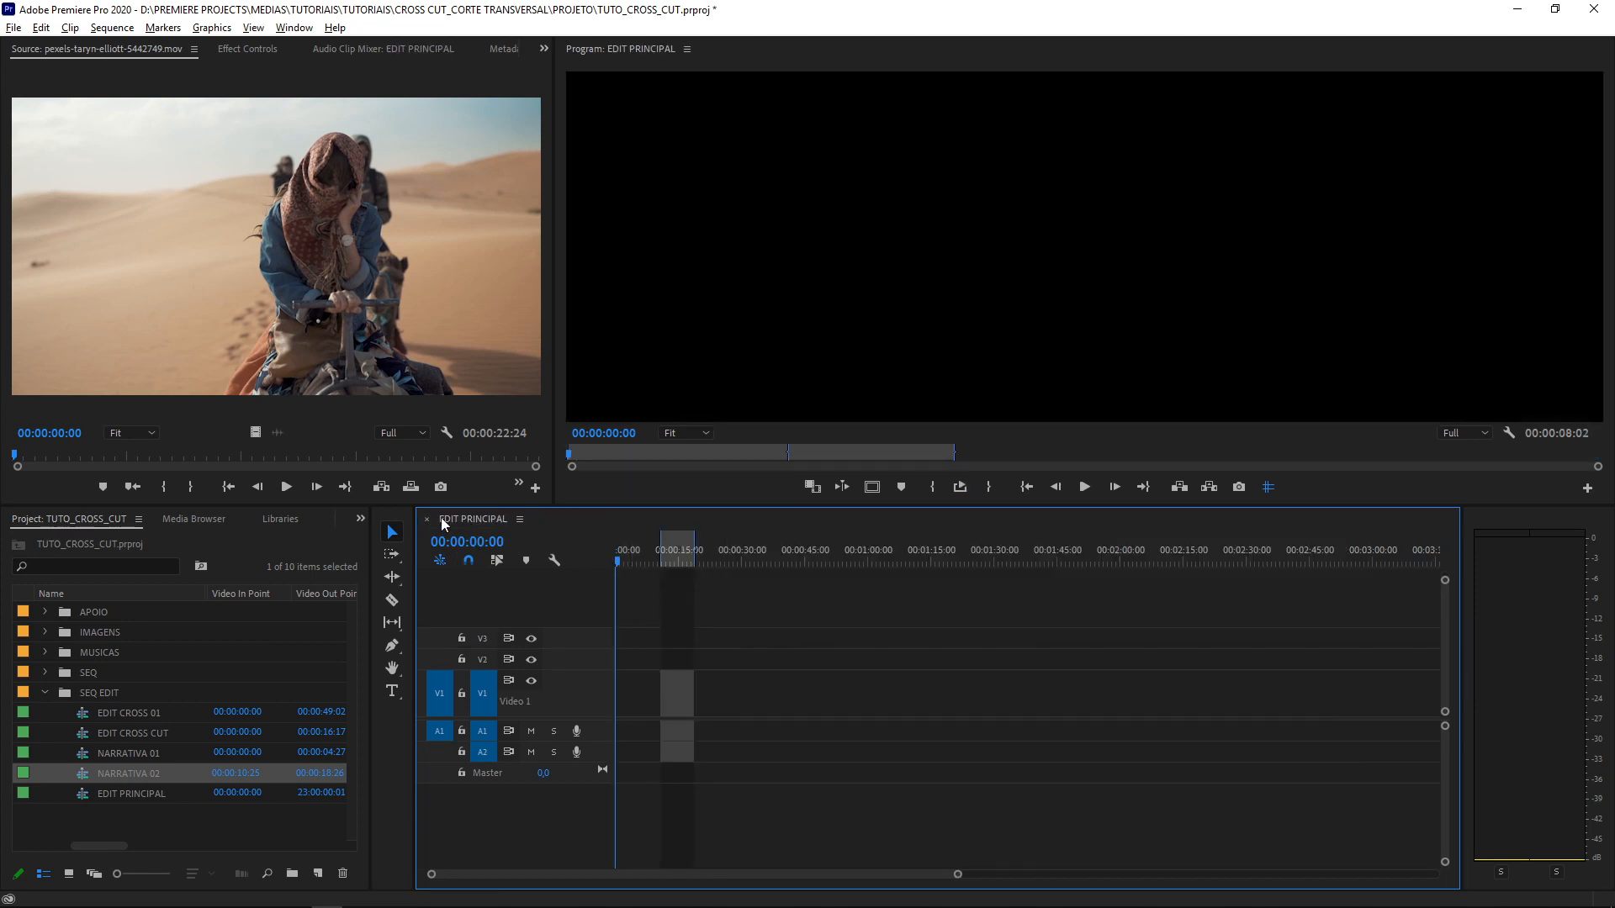
Copy the music clip from the EDIT CROSS 01 sequence, close that sequence and paste the music at the start of EDIT PRINCIPAL
{"action": "double_click", "coordinate": [127, 713]}
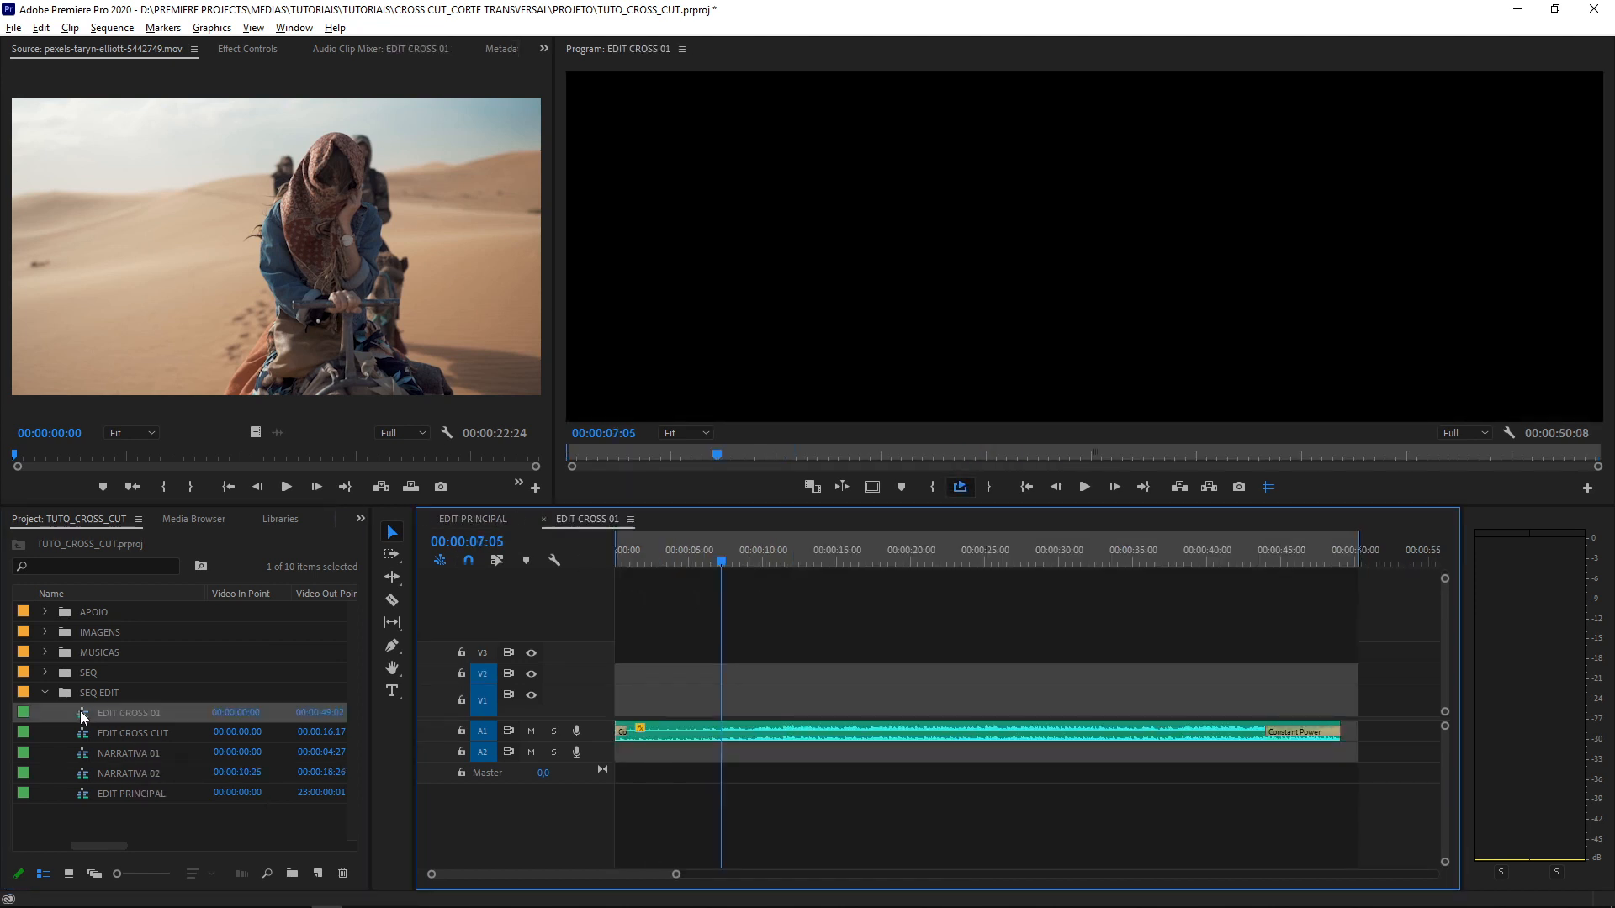
{"action": "left_click_drag", "start_coordinate": [1336, 682], "coordinate": [624, 759]}
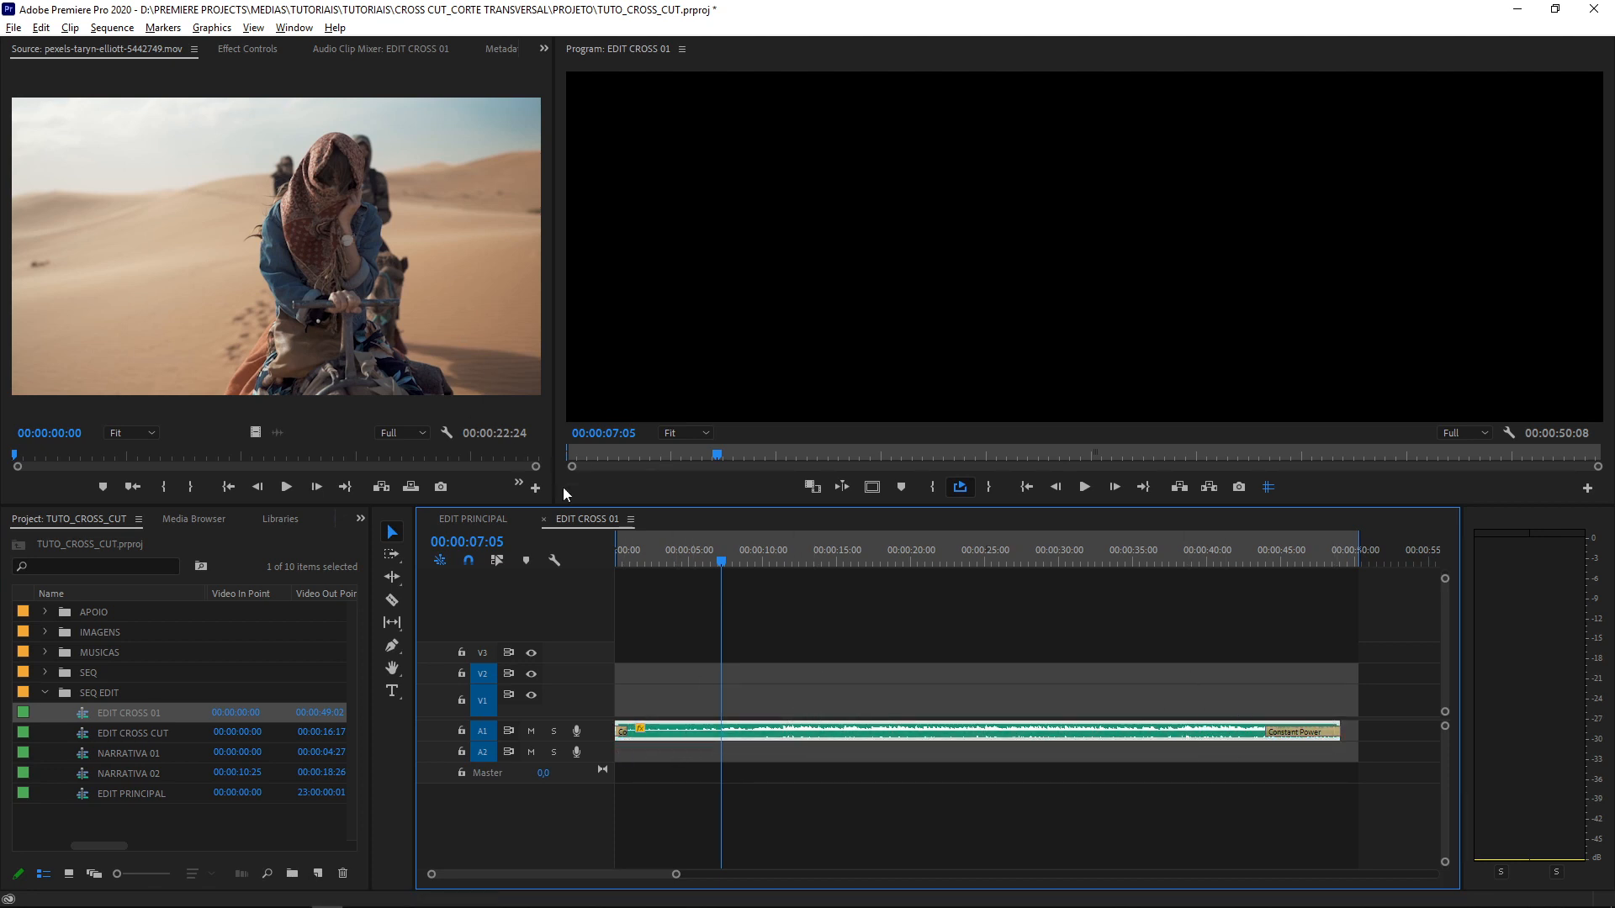
{"action": "left_click", "coordinate": [545, 521]}
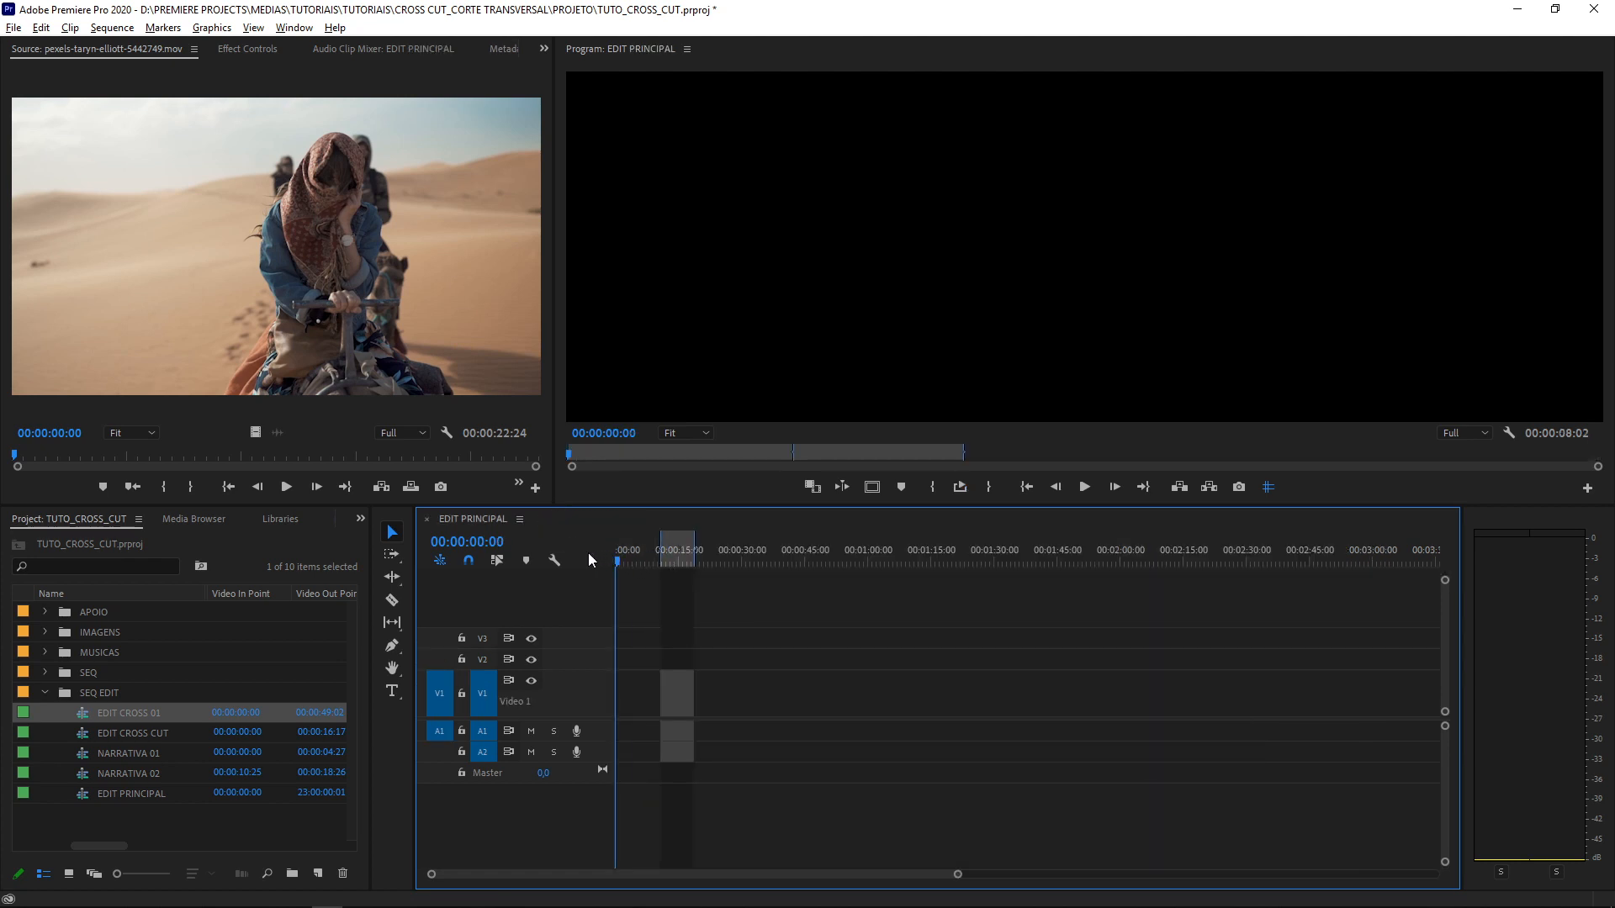
{"action": "key", "text": "ctrl+v"}
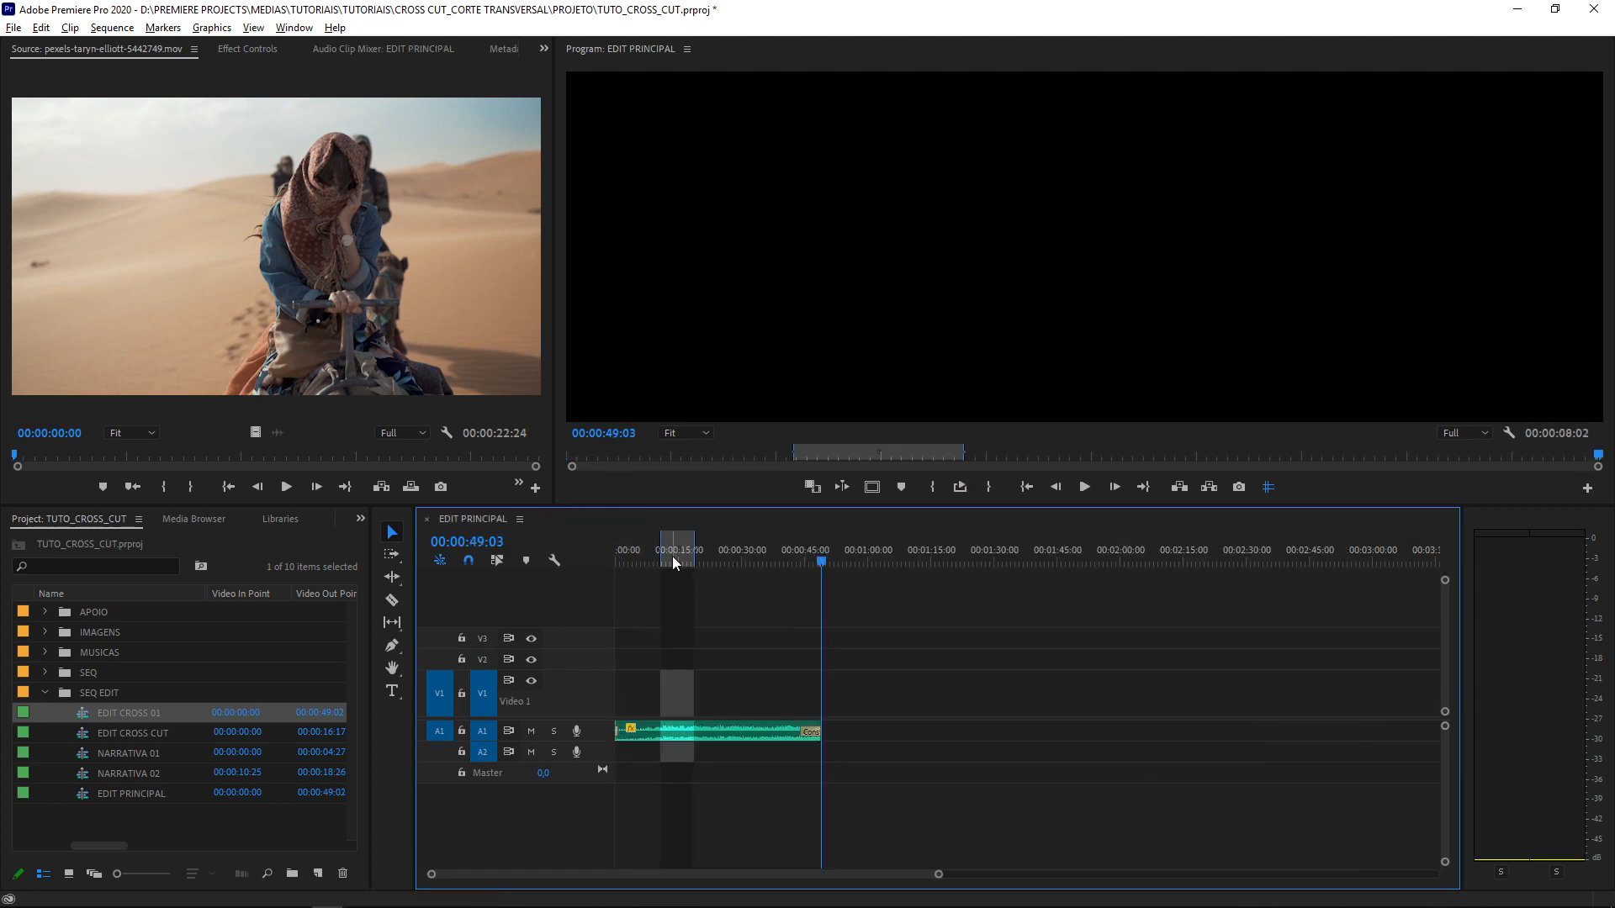
Clear the in and out points of EDIT PRINCIPAL and return the playhead to the start
{"action": "key", "text": "ctrl+shift+x"}
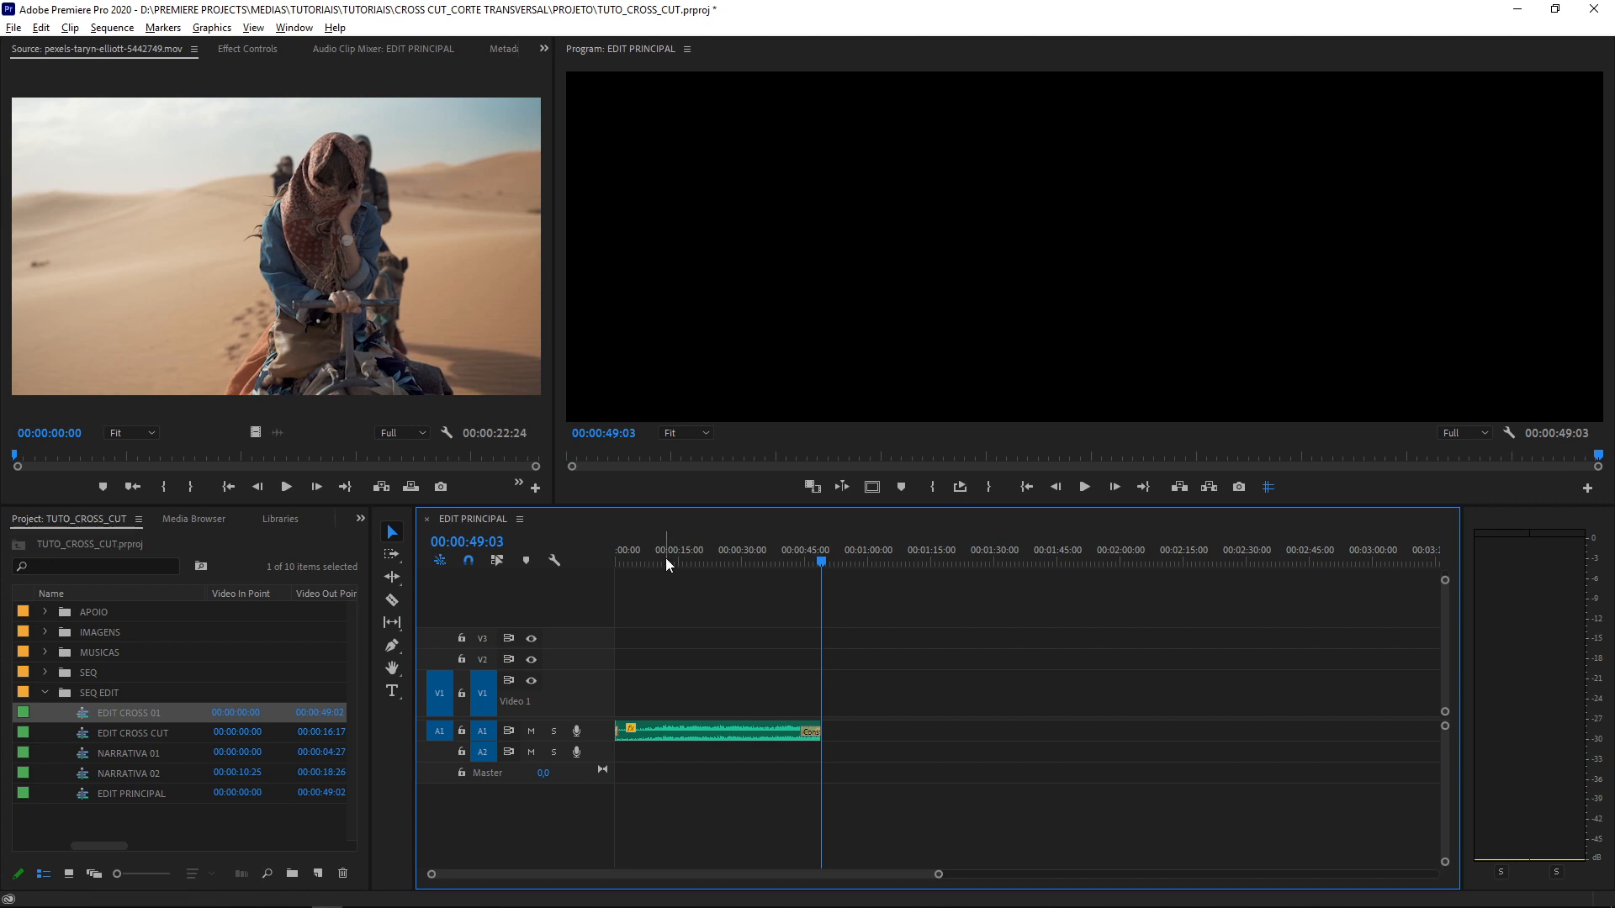
{"action": "left_click", "coordinate": [663, 557]}
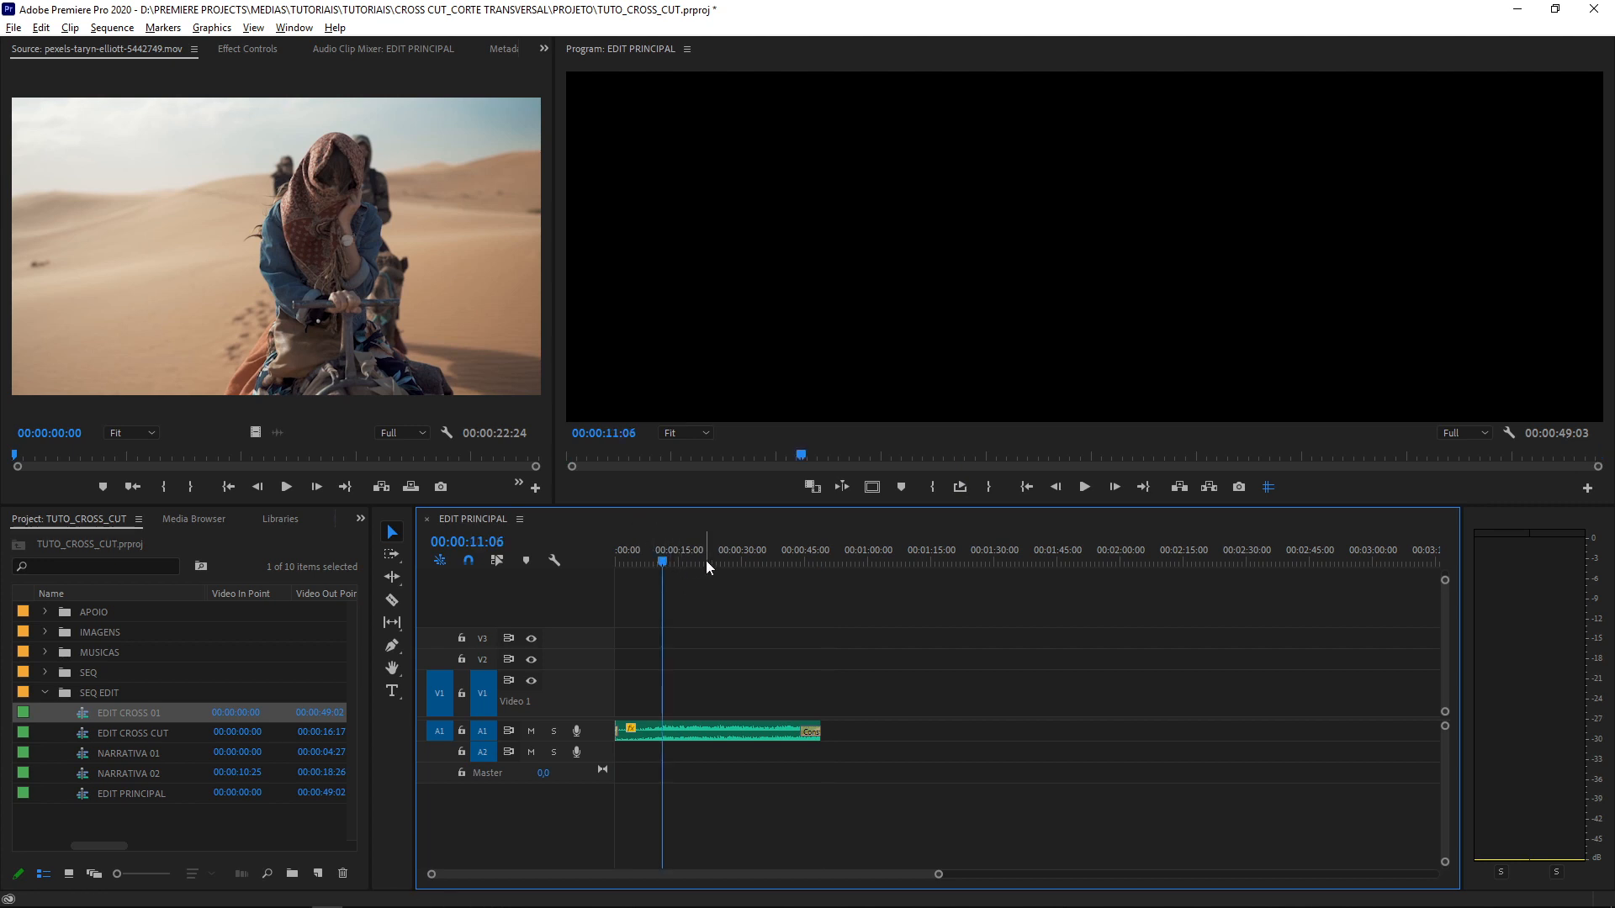
{"action": "left_click_drag", "start_coordinate": [705, 558], "coordinate": [597, 584]}
Expand the Audio 1 track and listen to the music in EDIT PRINCIPAL from the start to about 18 seconds
{"action": "key", "text": "="}
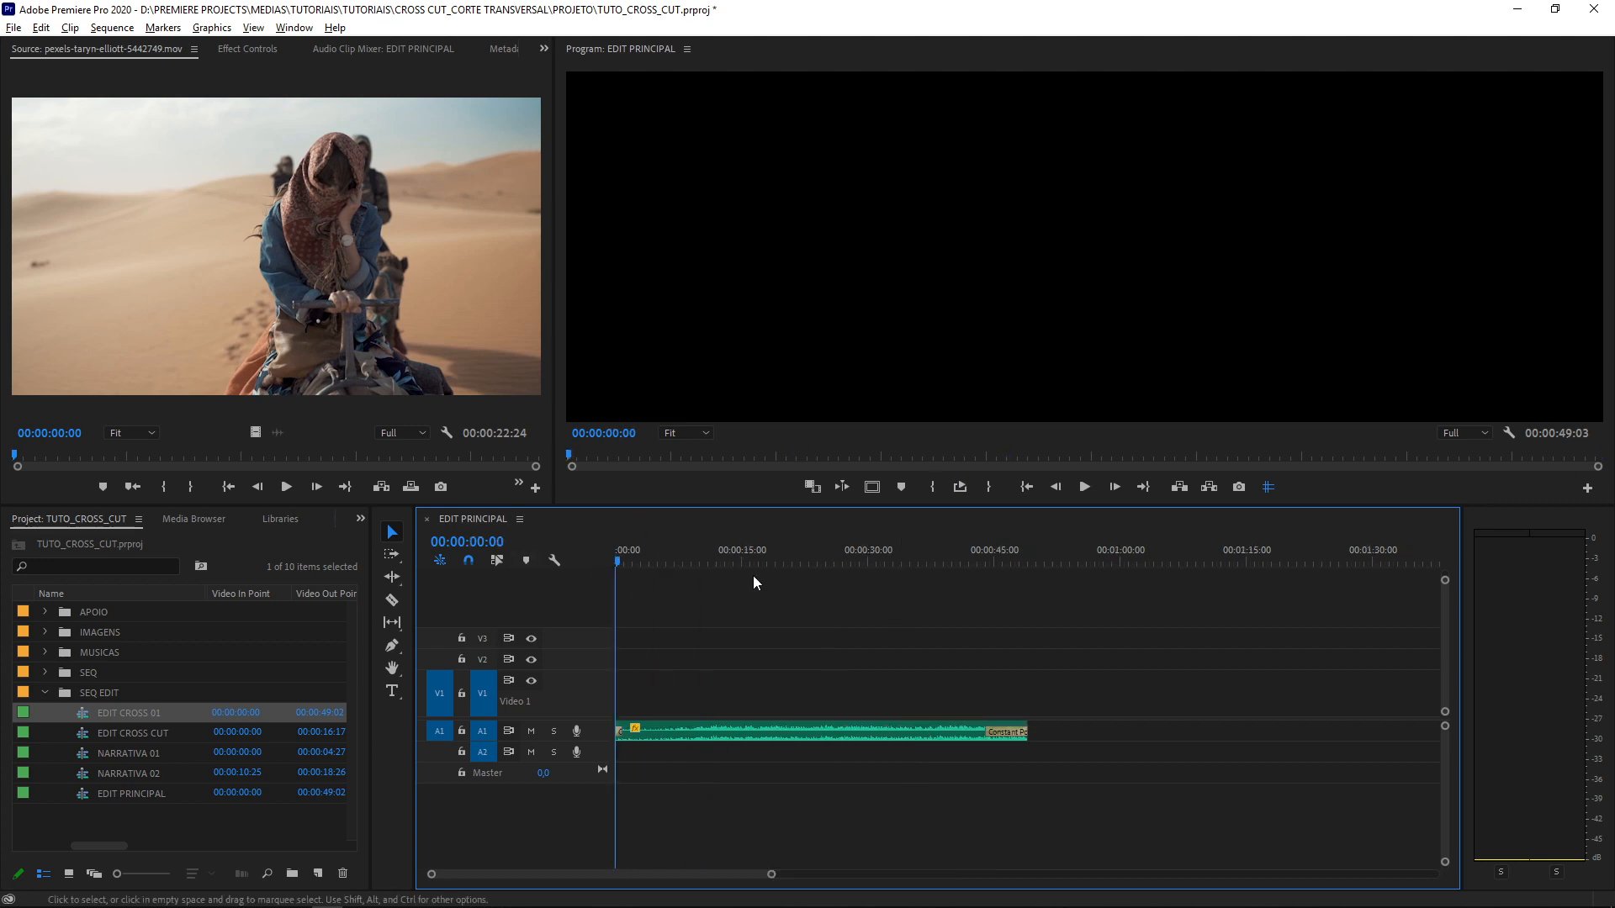
{"action": "key", "text": "="}
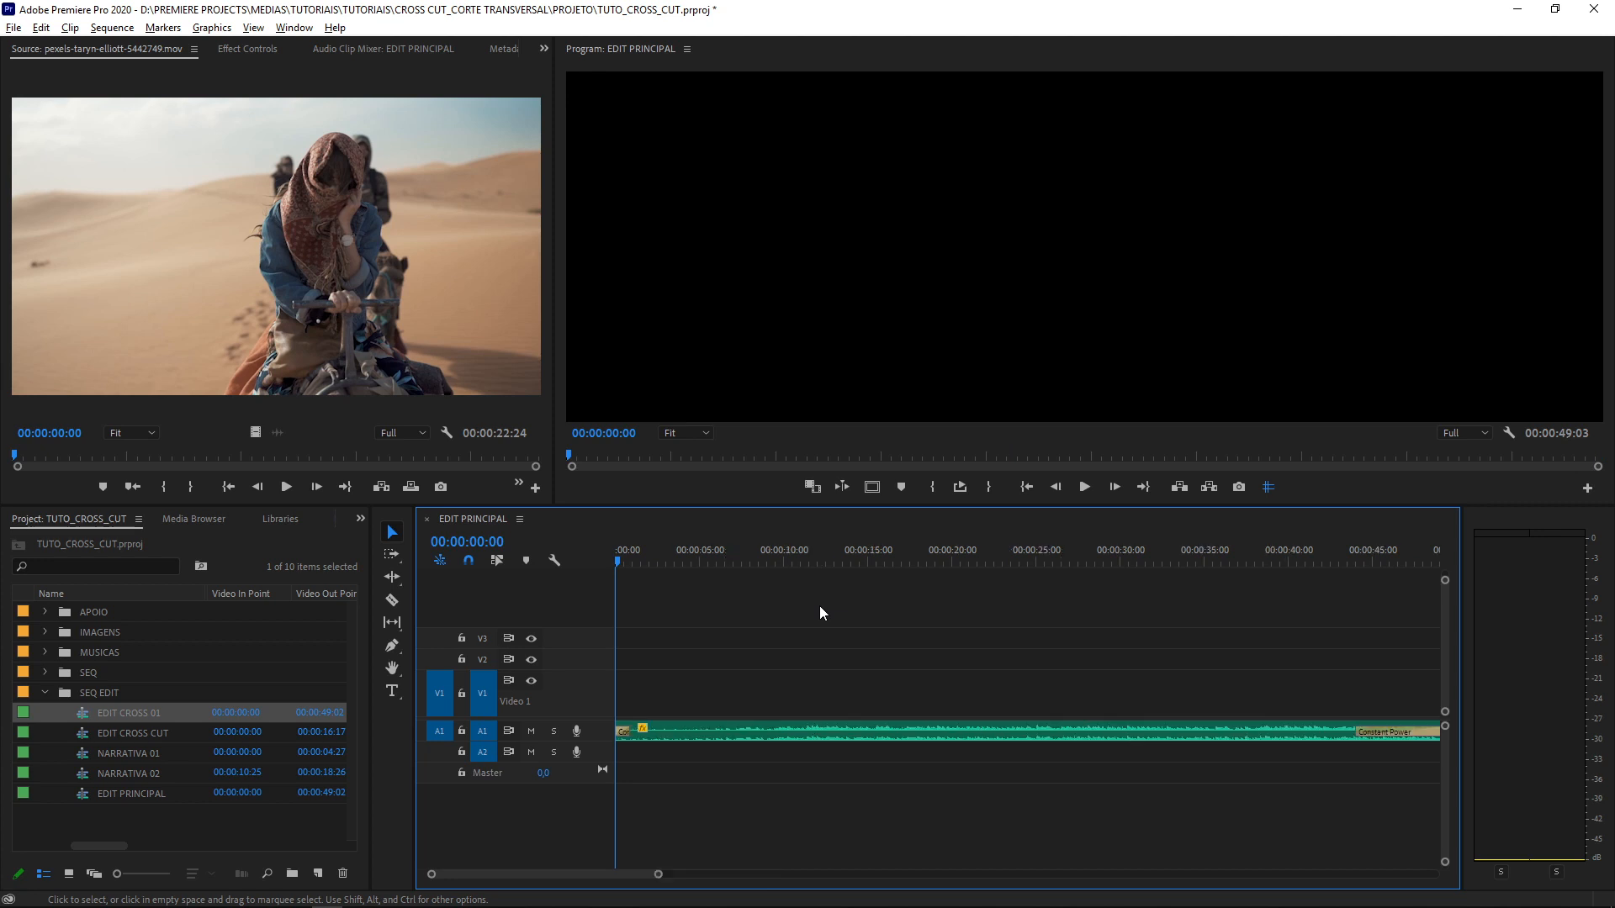
{"action": "key", "text": "alt+="}
{"action": "key", "text": "space"}
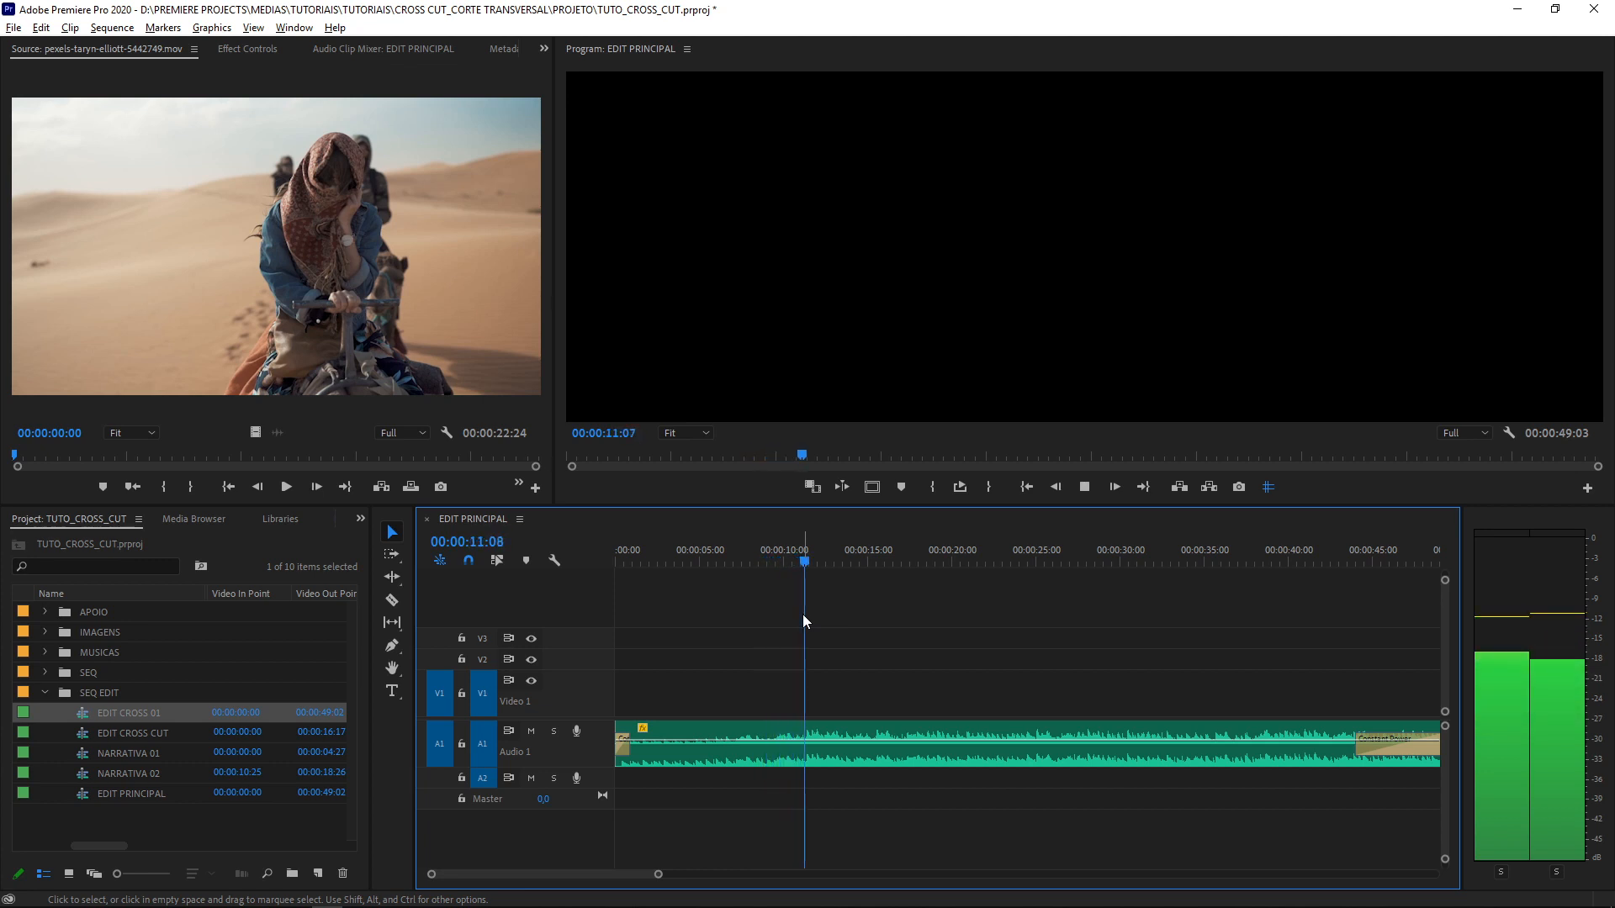
{"action": "key", "text": "space"}
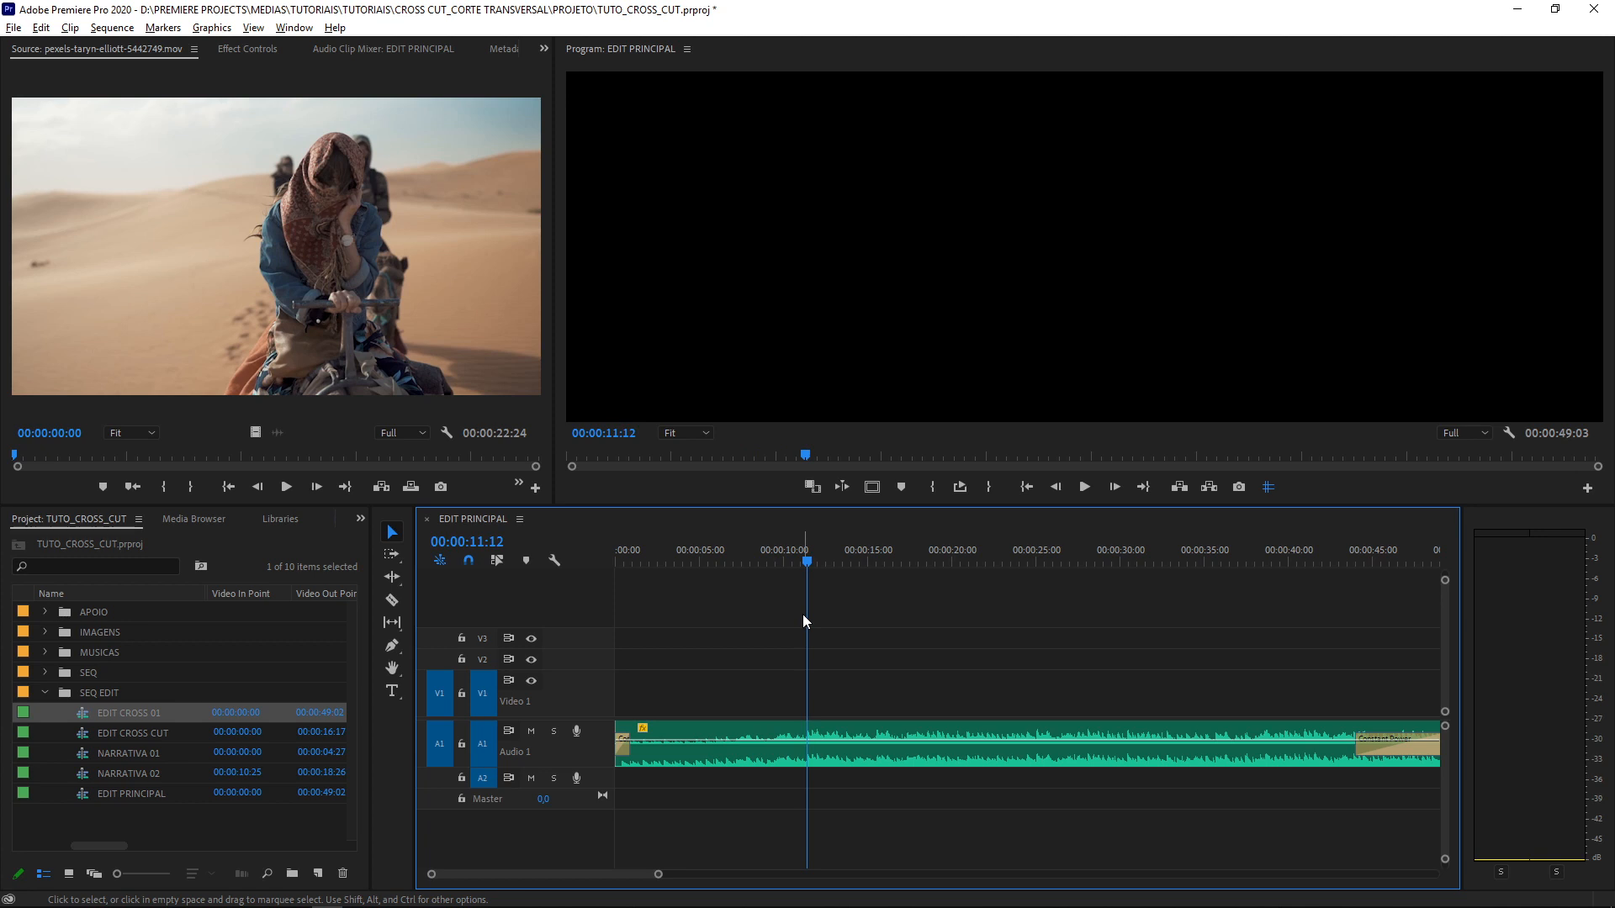
{"action": "key", "text": "space"}
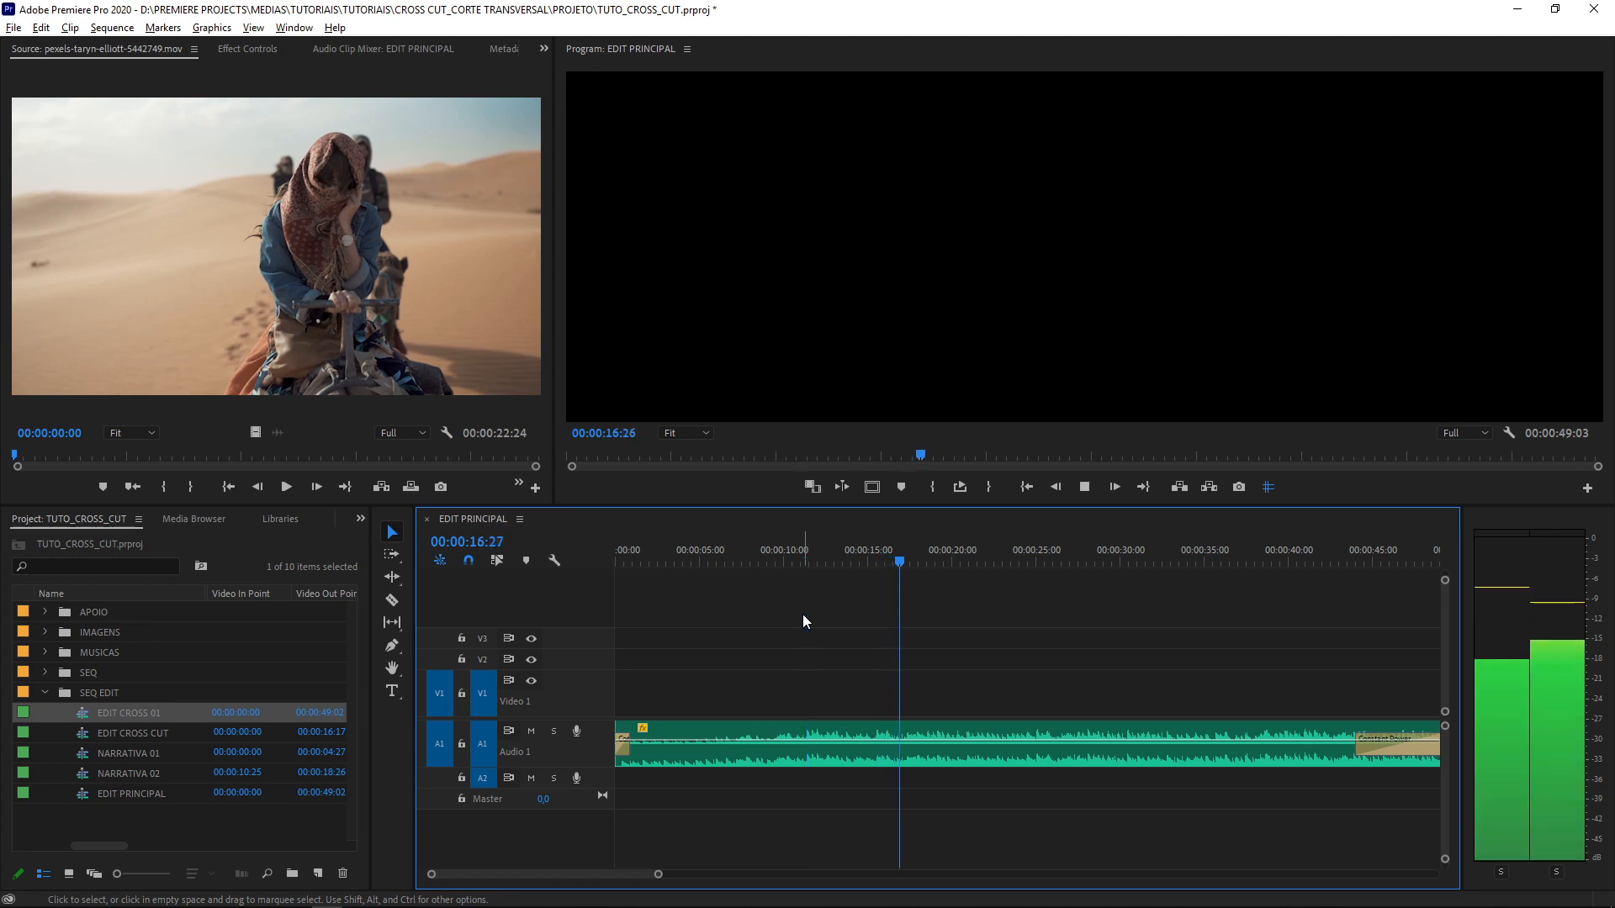
{"action": "key", "text": "space"}
{"action": "key", "text": "minus"}
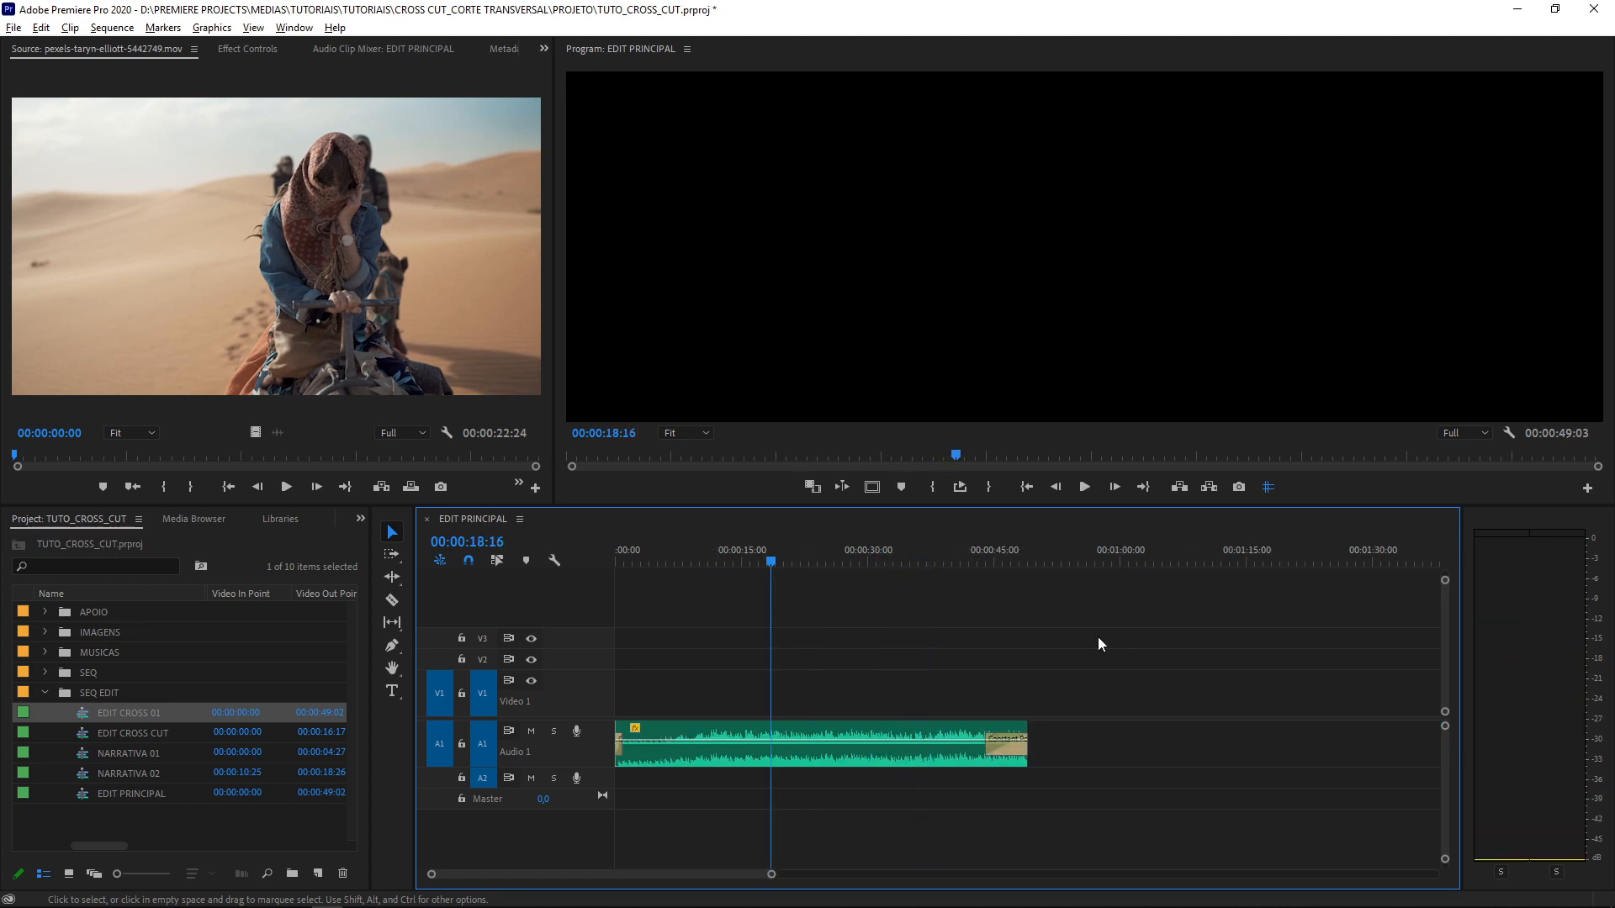
{"action": "left_click", "coordinate": [934, 786]}
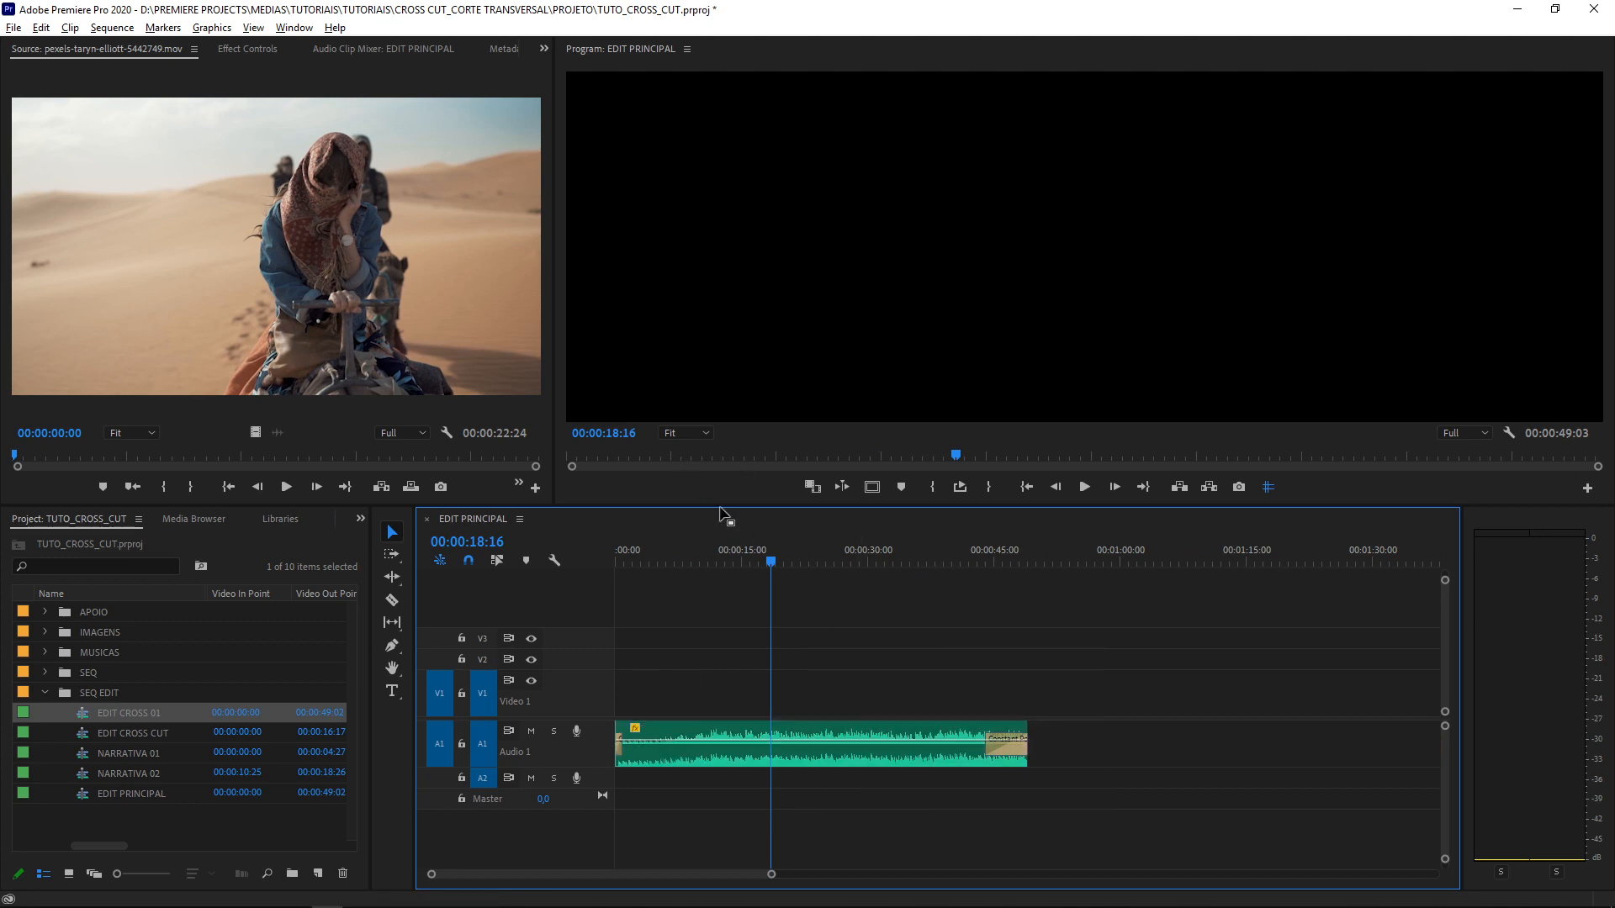
Return the EDIT PRINCIPAL playhead to the start, then load NARRATIVA 02 as the source and rewind it to its beginning
{"action": "left_click_drag", "start_coordinate": [774, 555], "coordinate": [588, 548]}
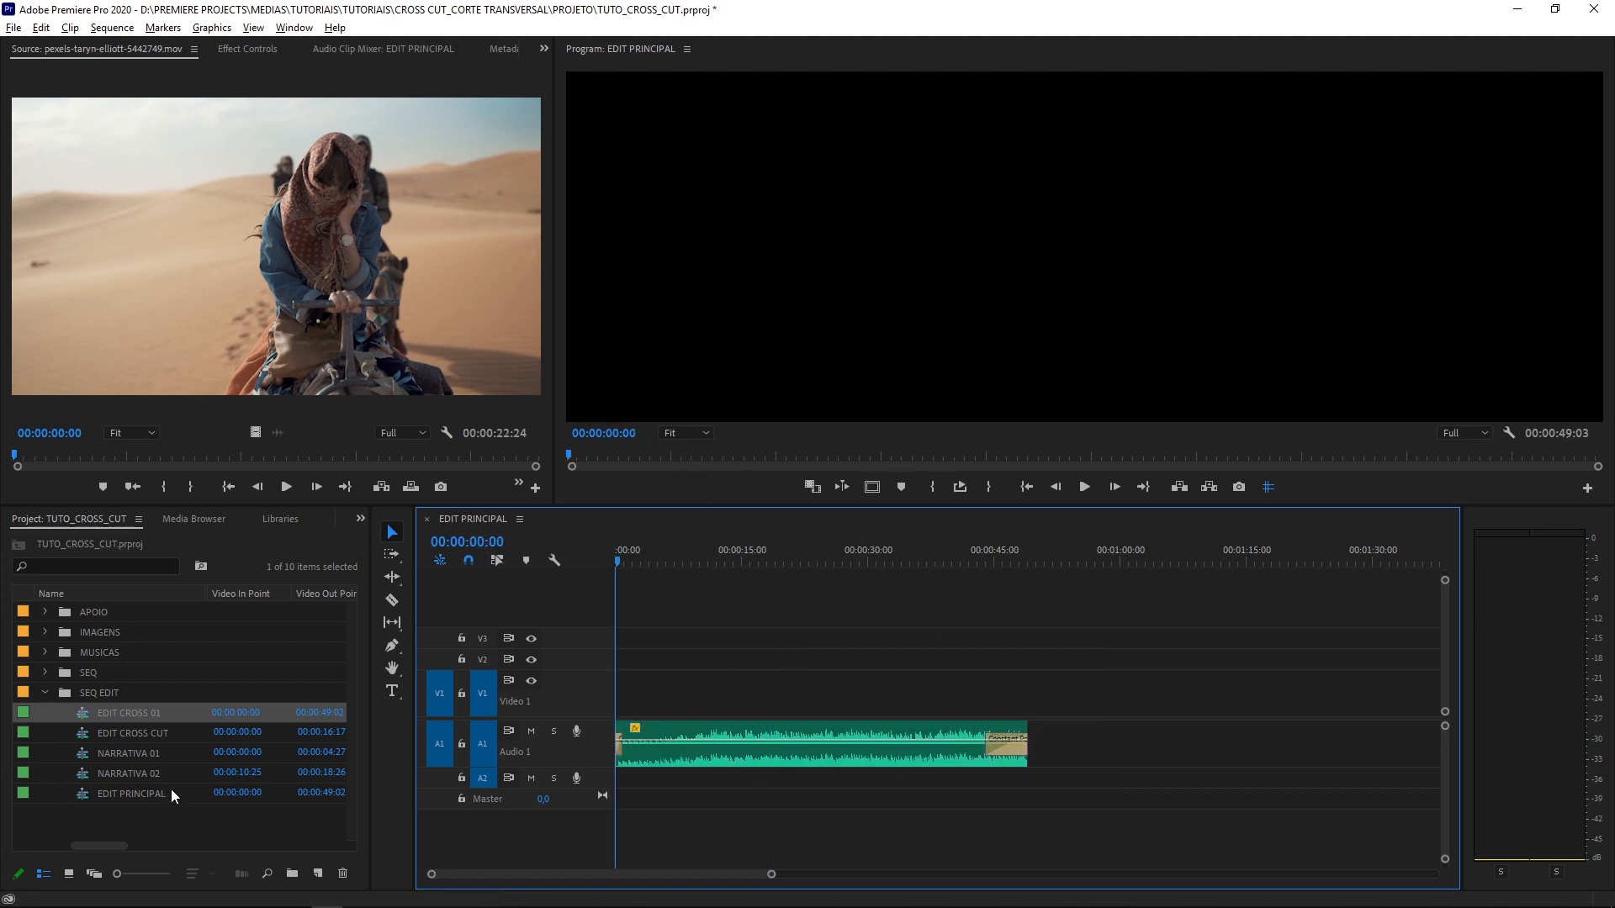
{"action": "left_click", "coordinate": [82, 761]}
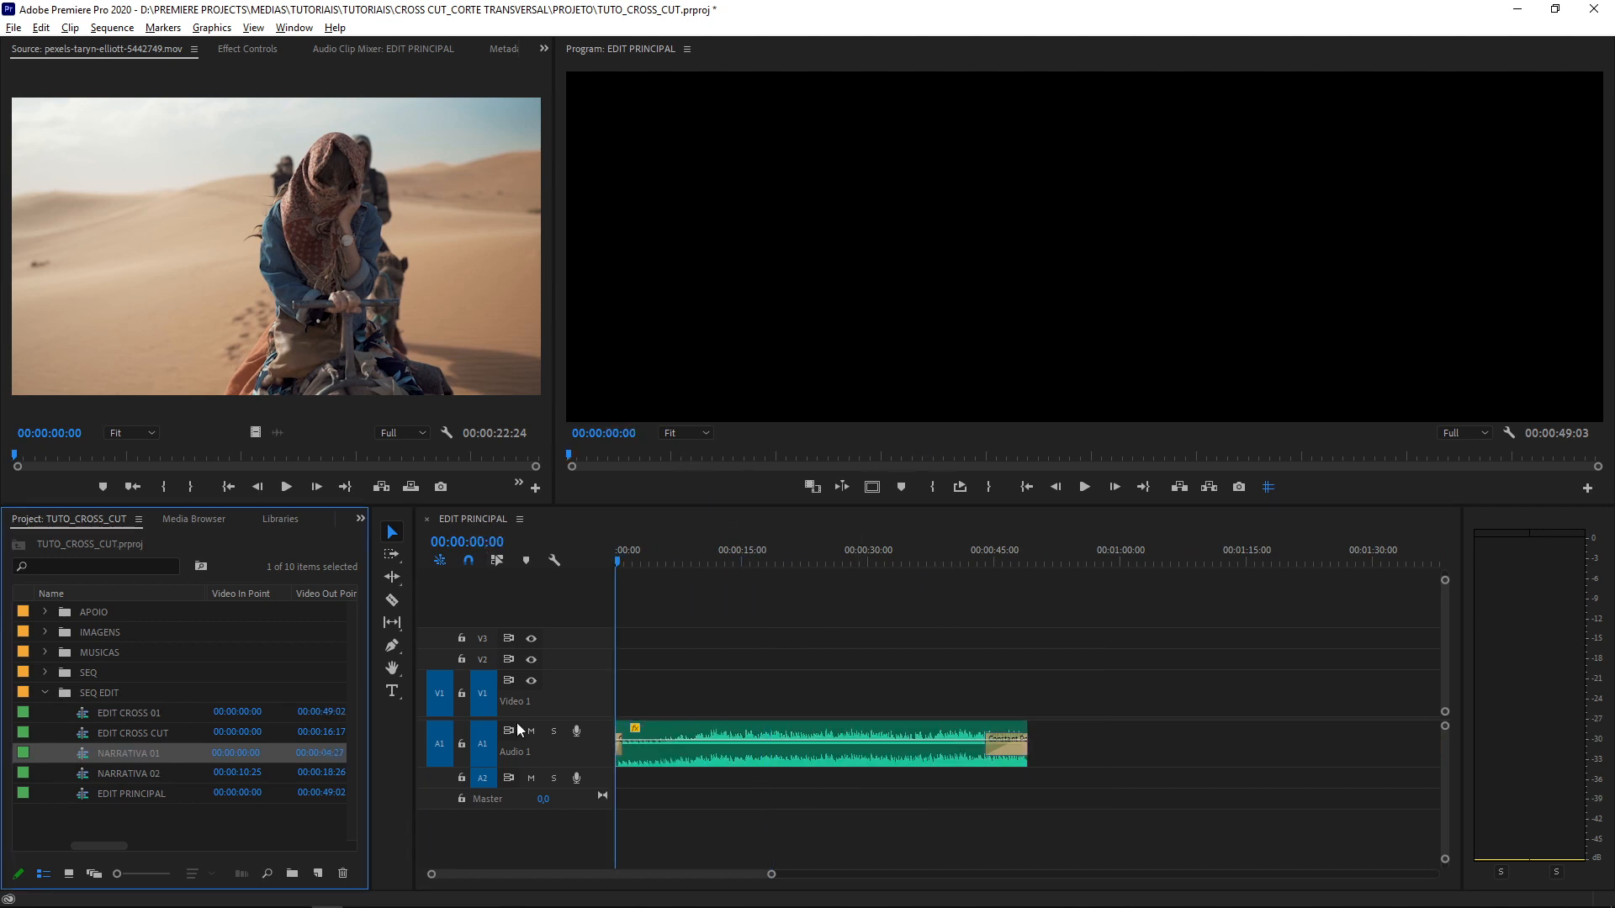
{"action": "left_click", "coordinate": [83, 778]}
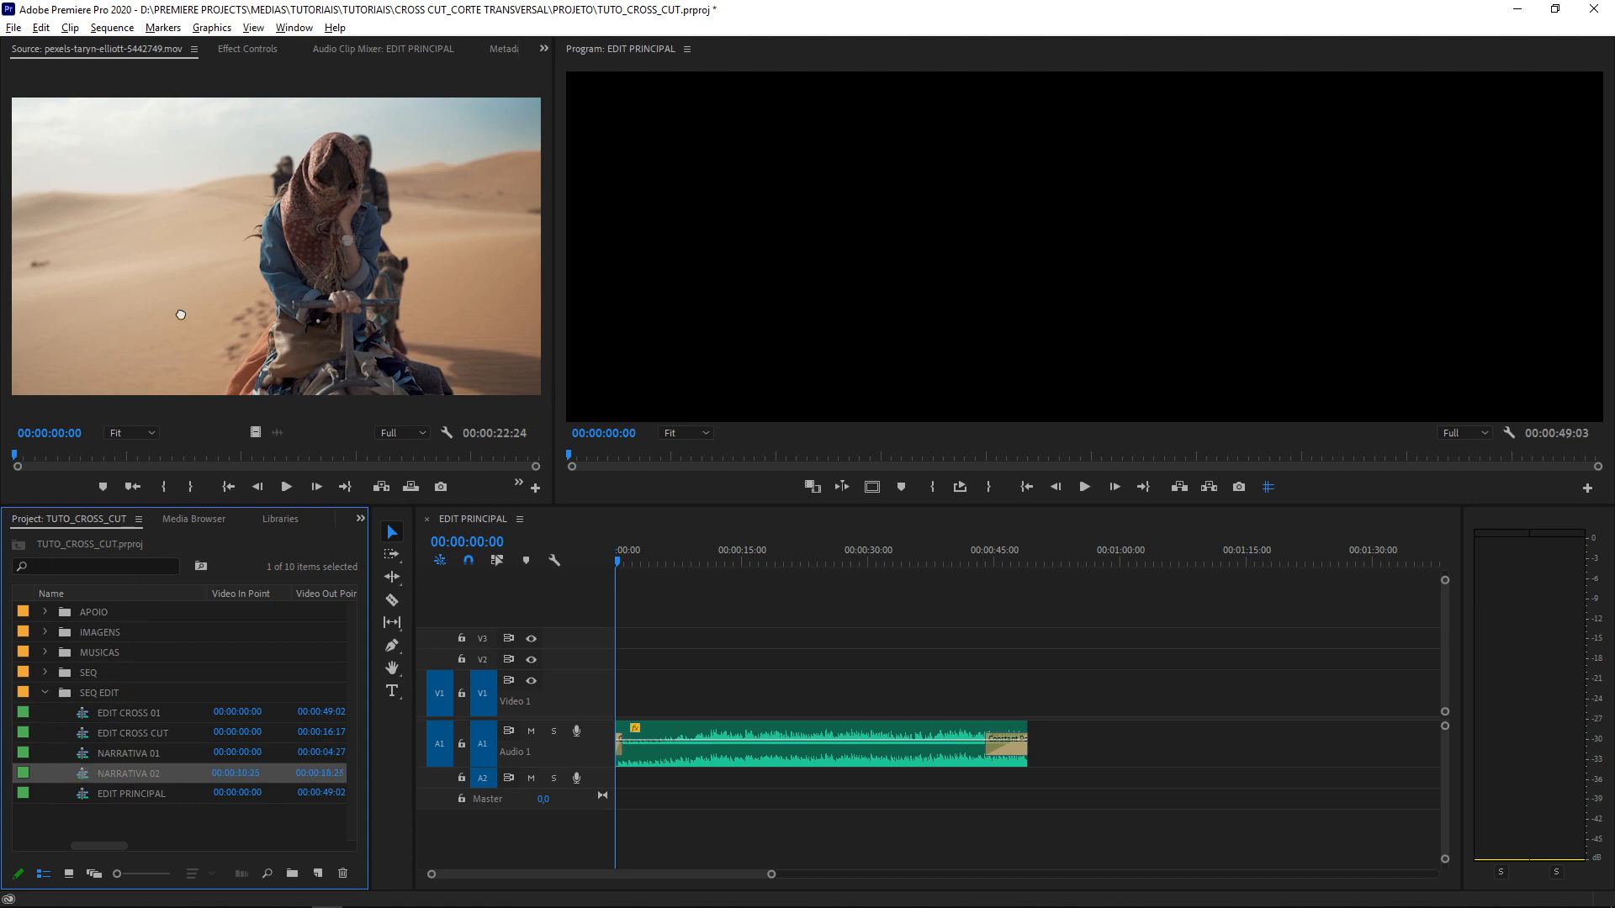
{"action": "left_click_drag", "start_coordinate": [180, 315], "coordinate": [180, 311]}
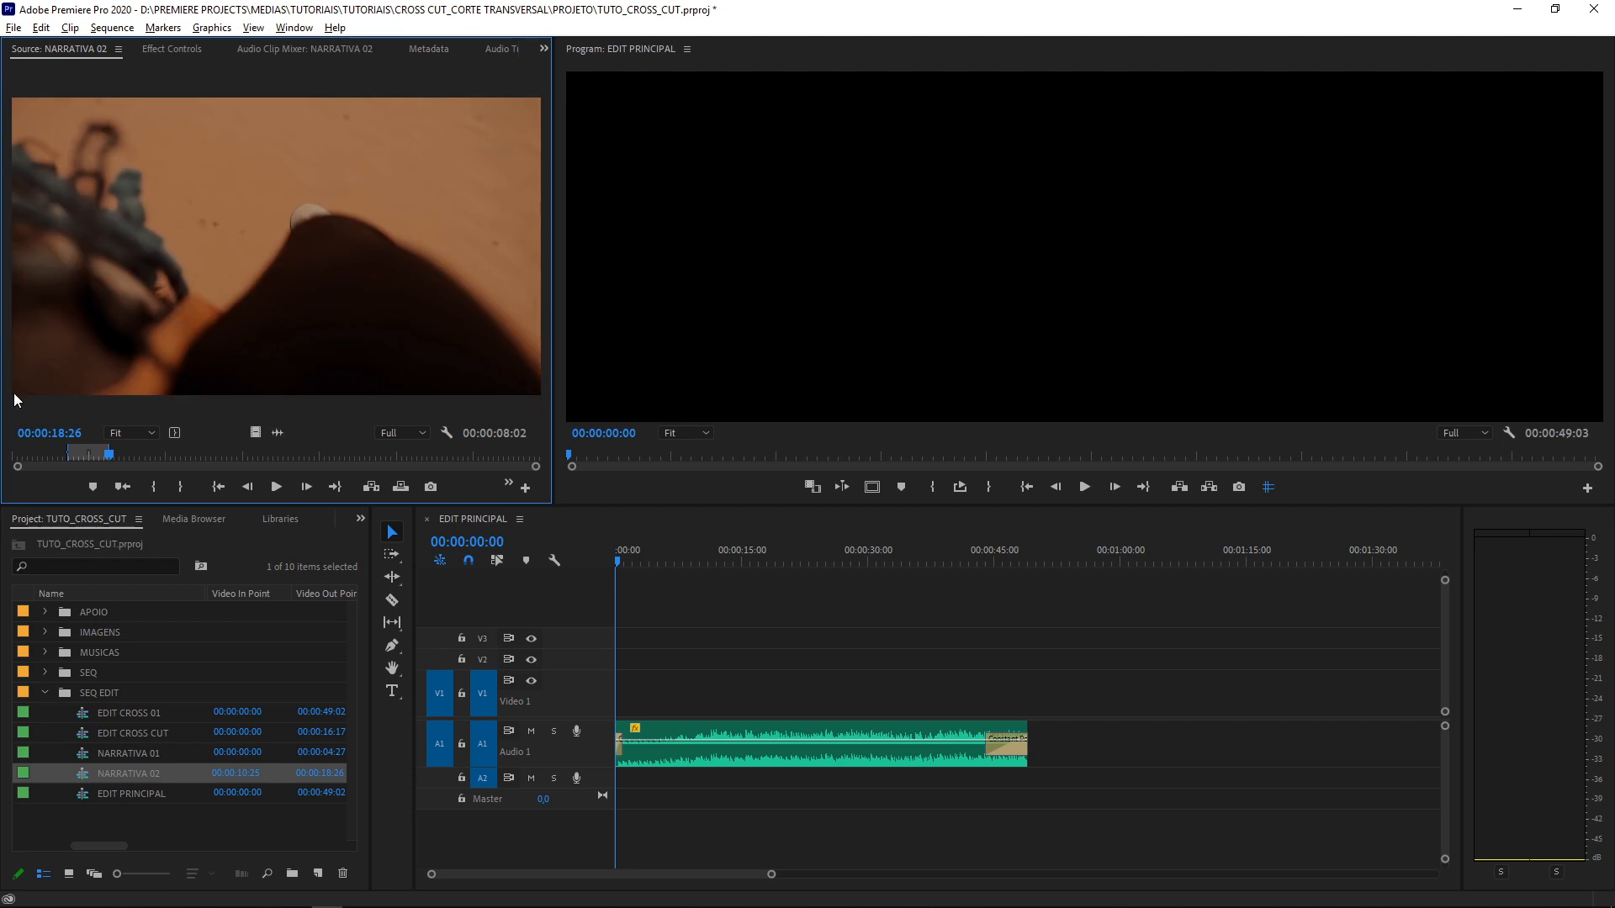
{"action": "left_click_drag", "start_coordinate": [126, 456], "coordinate": [10, 434]}
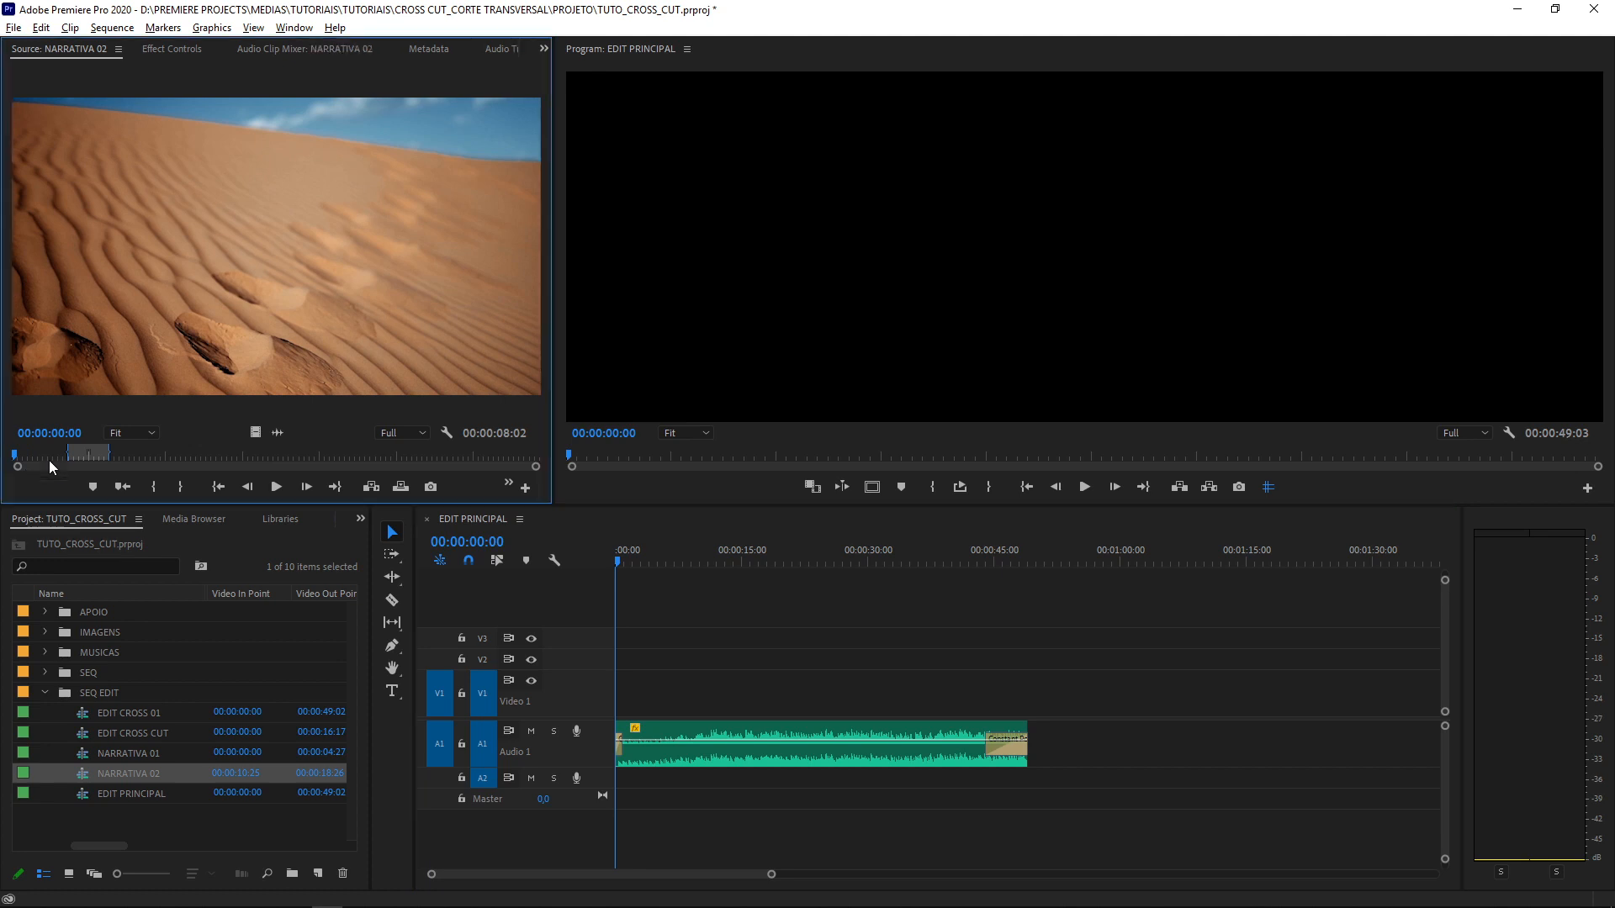
Mark an in point at the start of the NARRATIVA 02 source and an out point at 00:00:09:12, just before the walking shot
{"action": "key", "text": "equal"}
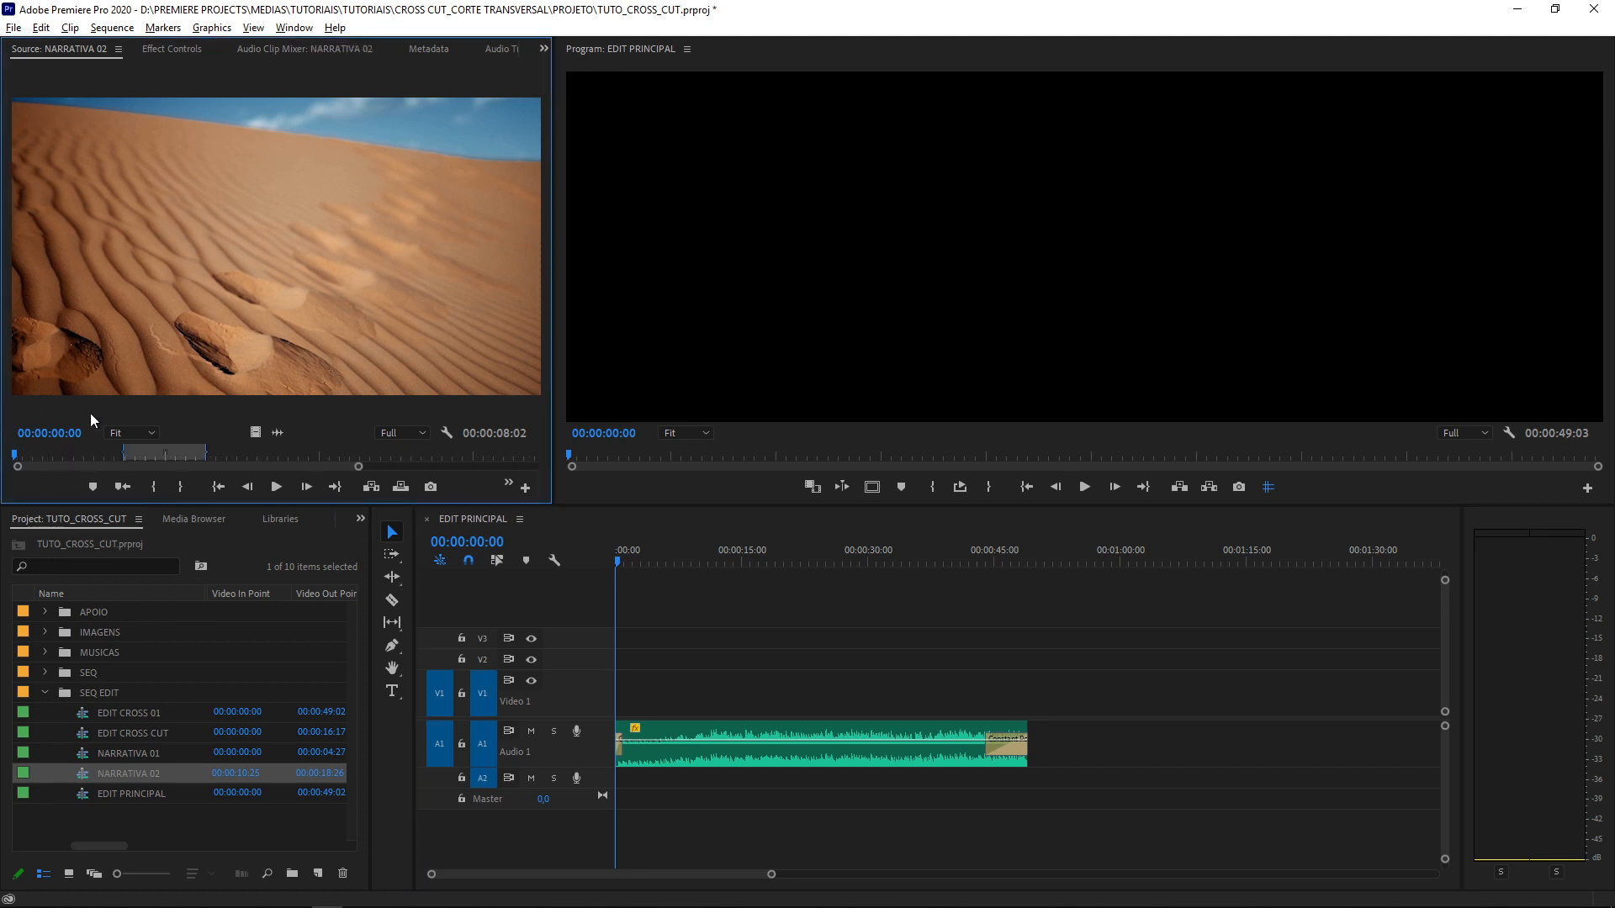
{"action": "key", "text": "i"}
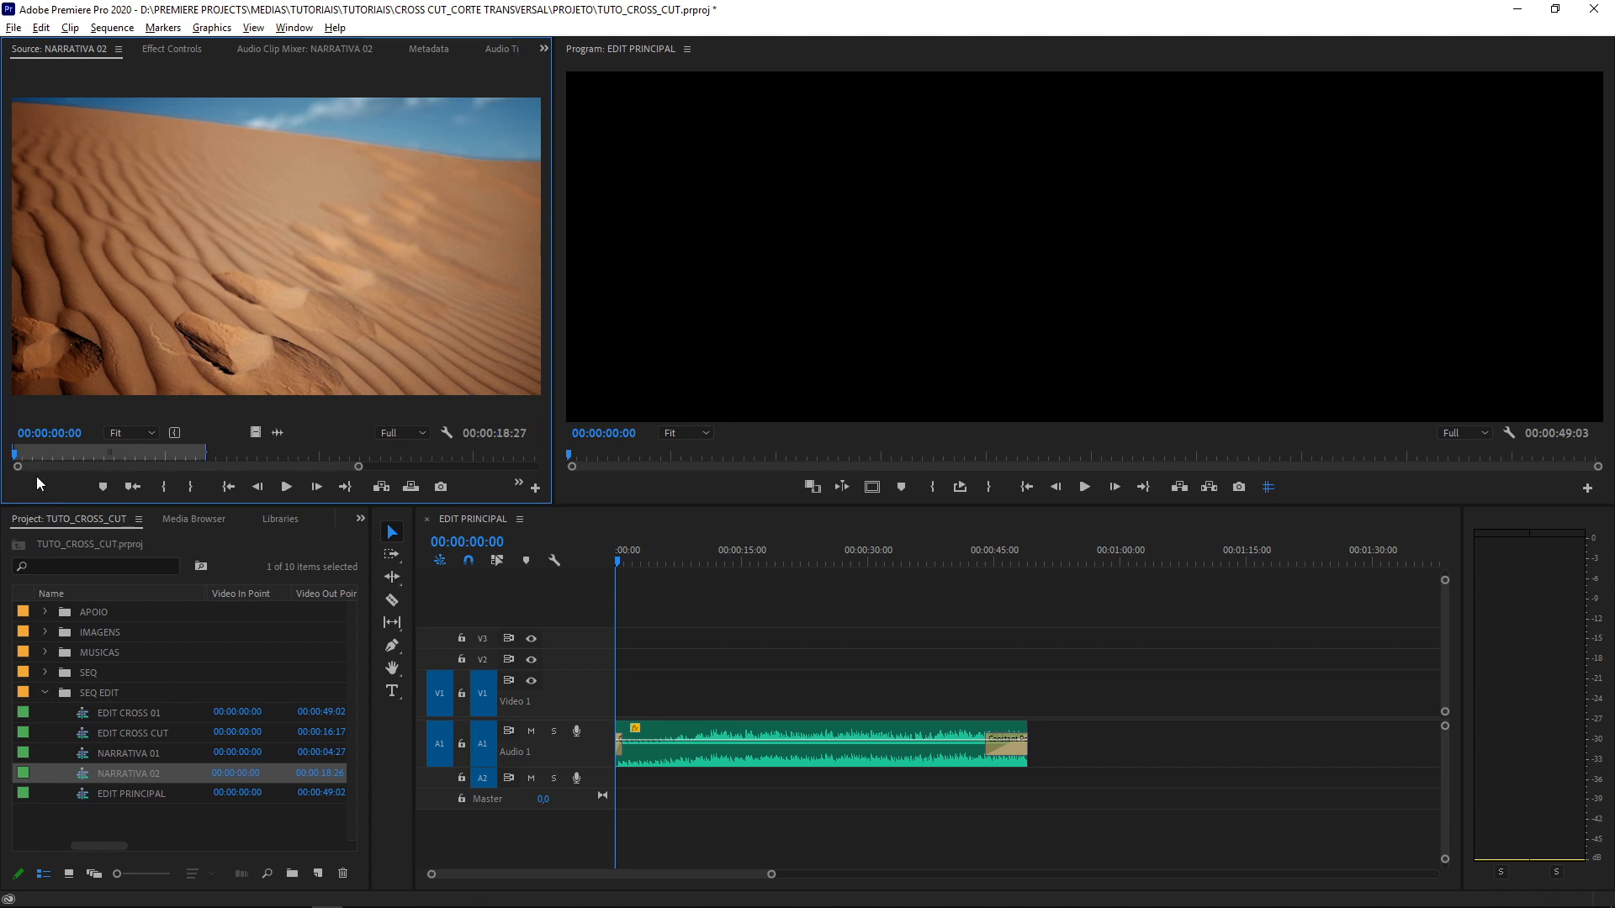
{"action": "key", "text": "space"}
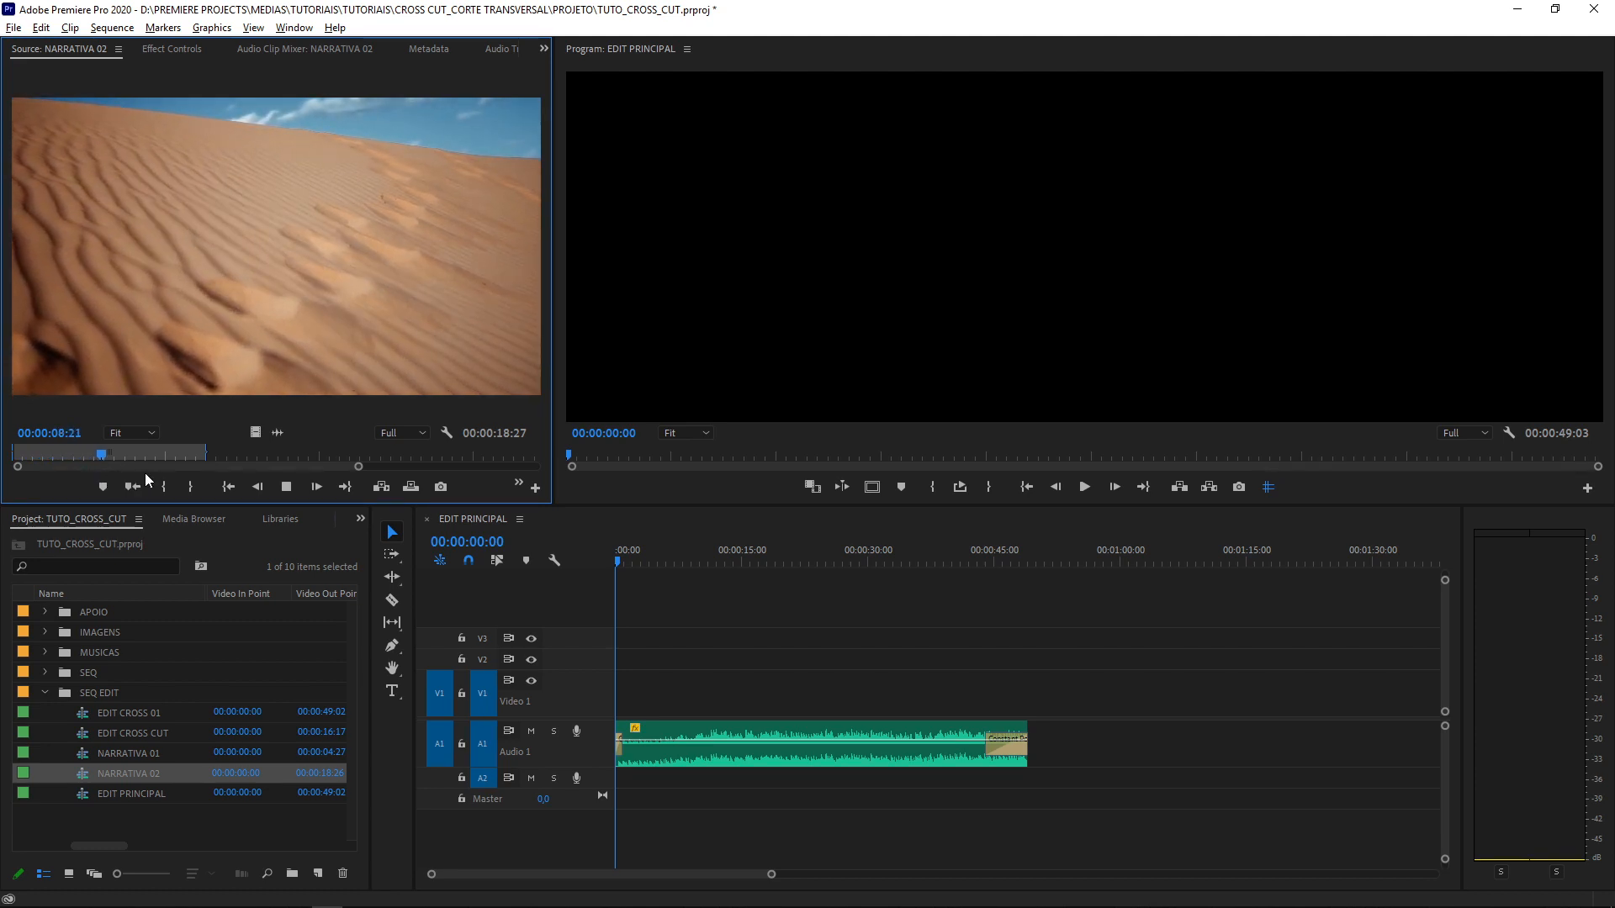
{"action": "key", "text": "space"}
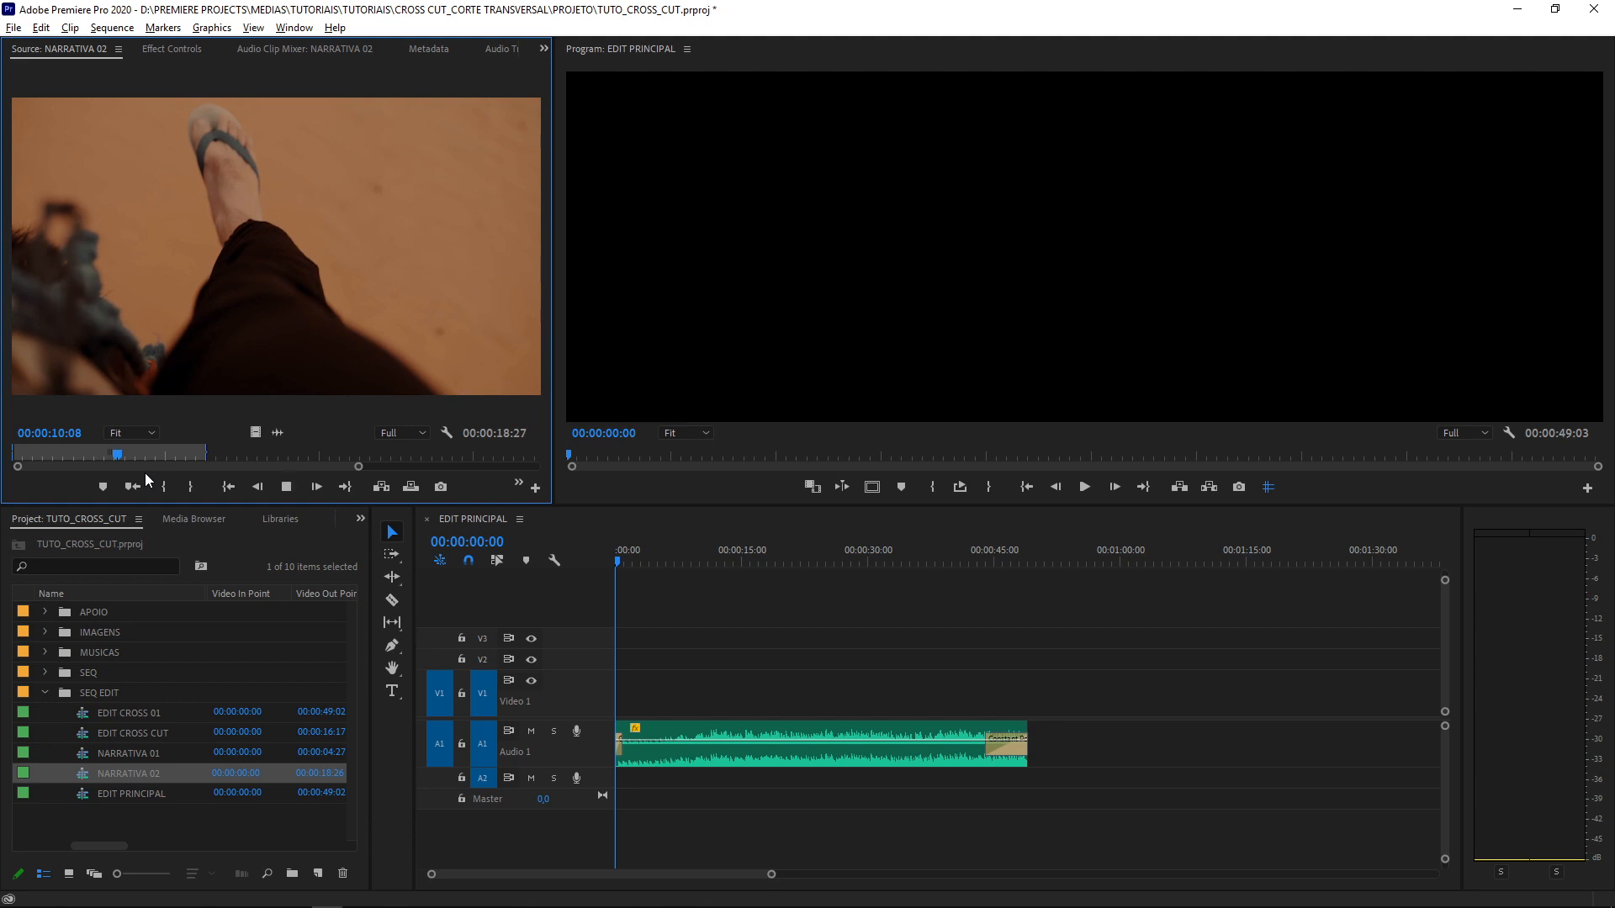
{"action": "key", "text": "j"}
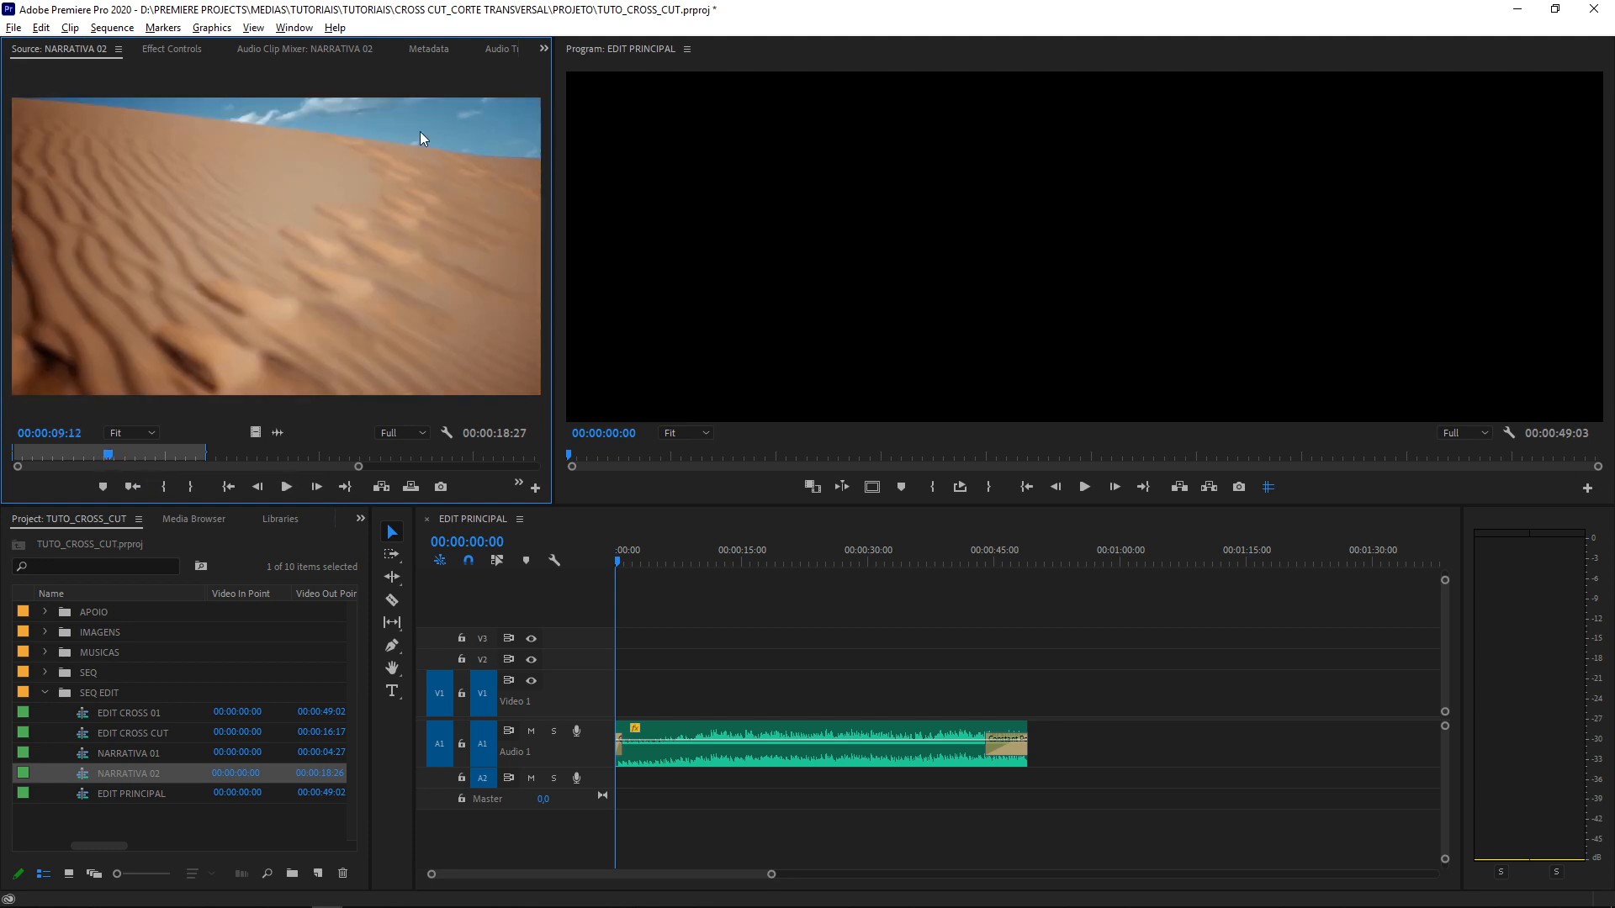
{"action": "key", "text": "o"}
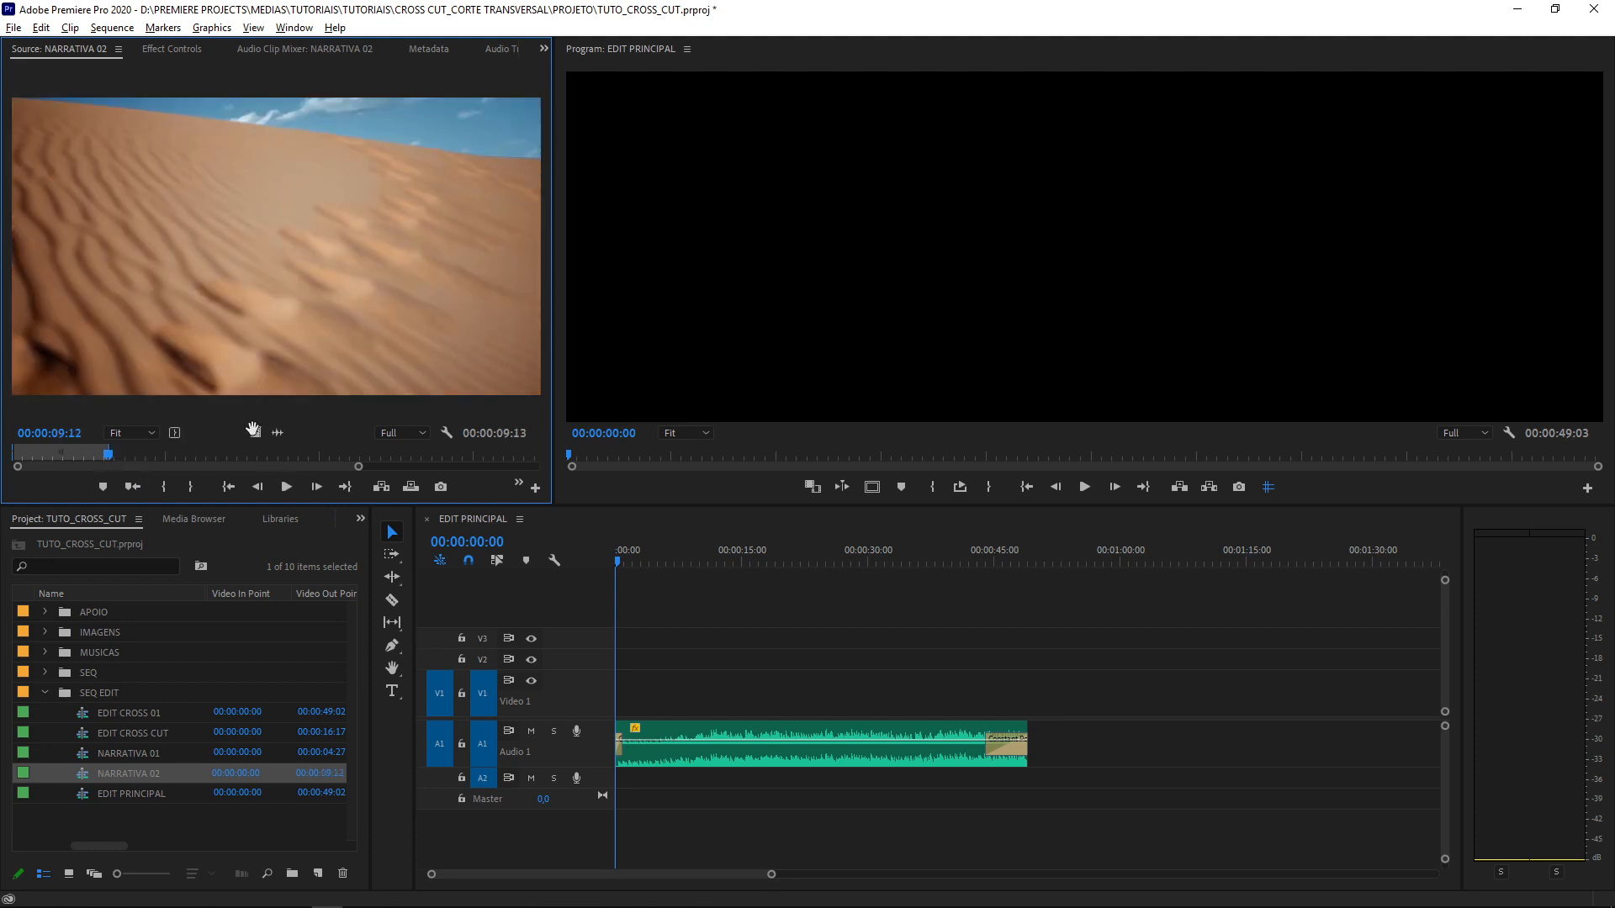
Place only the video of NARRATIVA 02 at the start of Video 1 in EDIT PRINCIPAL and trim its end to 00:00:05:15 against the music
{"action": "left_click_drag", "start_coordinate": [256, 432], "coordinate": [664, 692]}
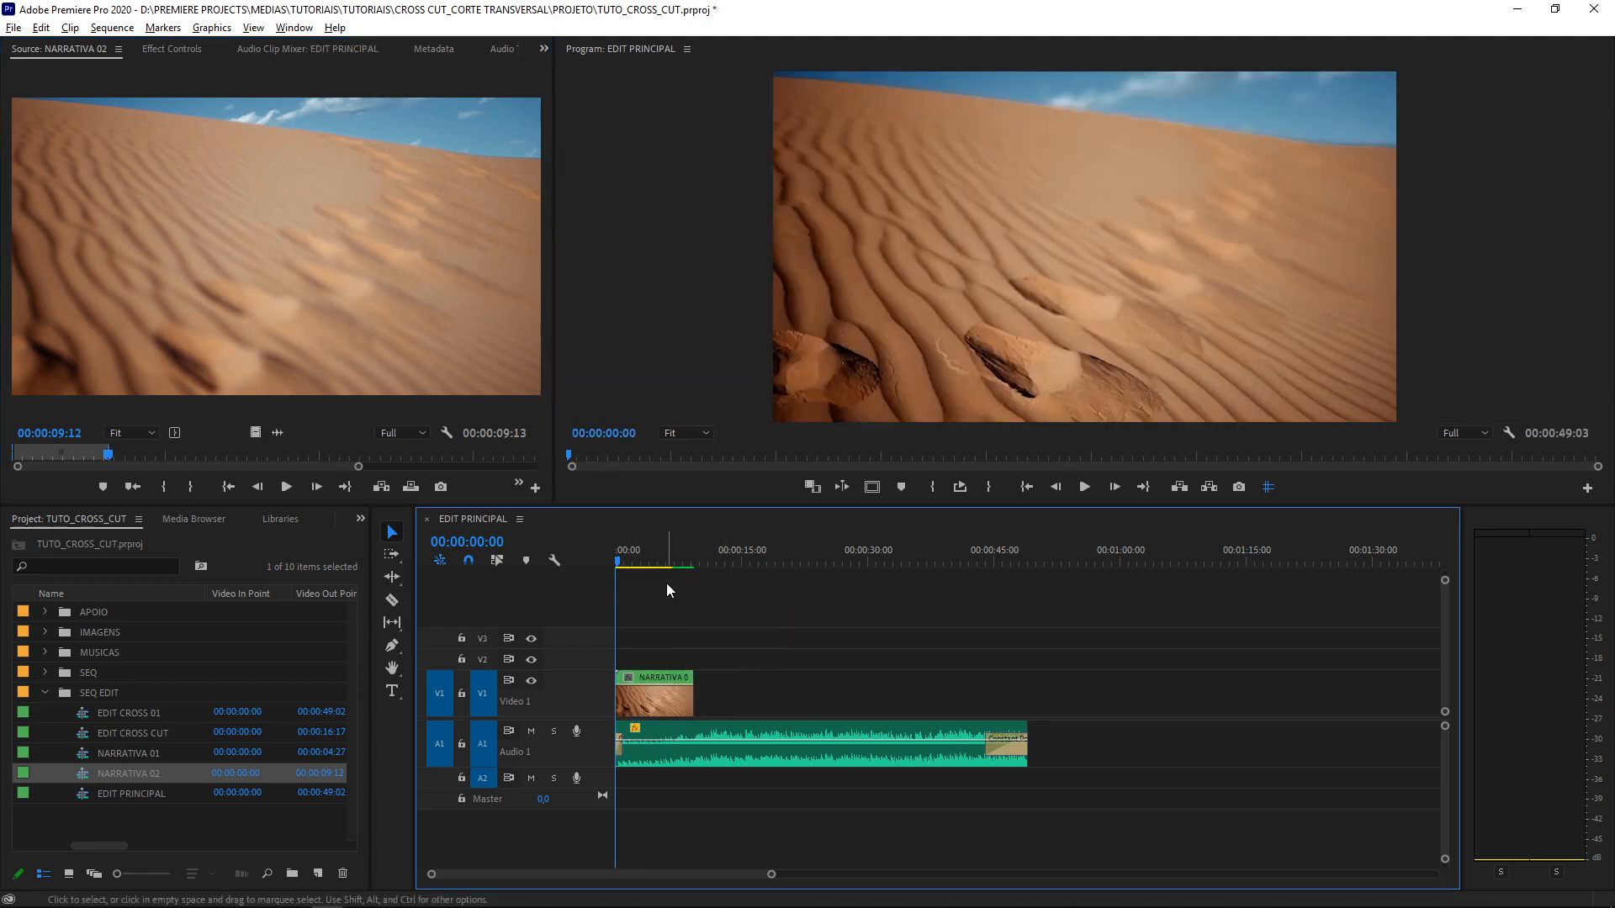
{"action": "key", "text": "backslash"}
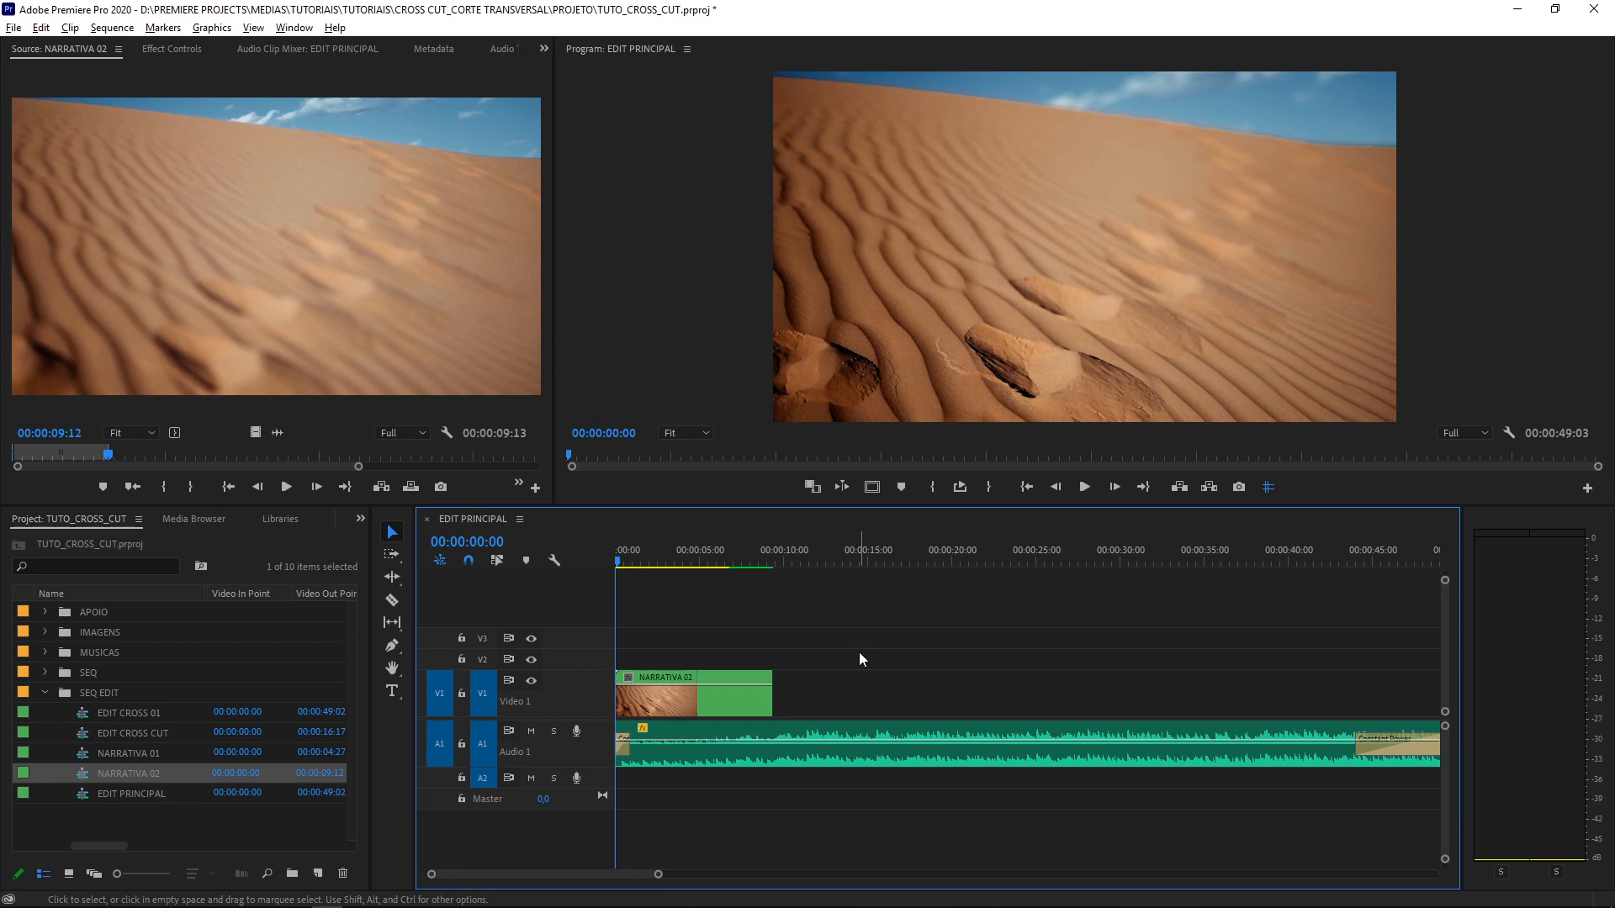
{"action": "key", "text": "space"}
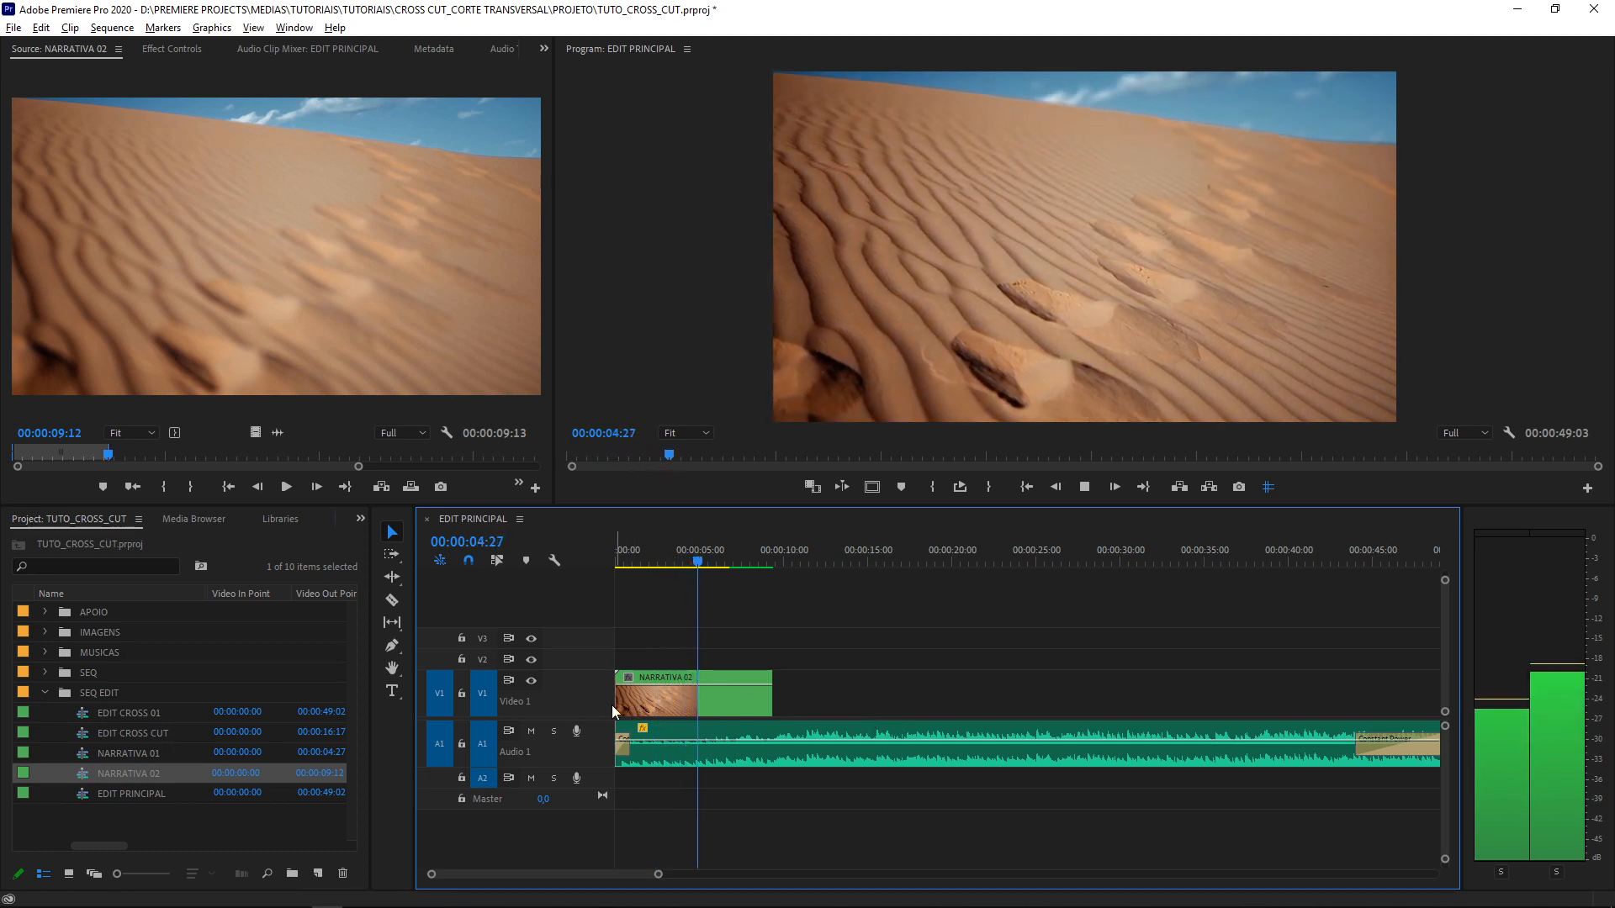
{"action": "key", "text": "space"}
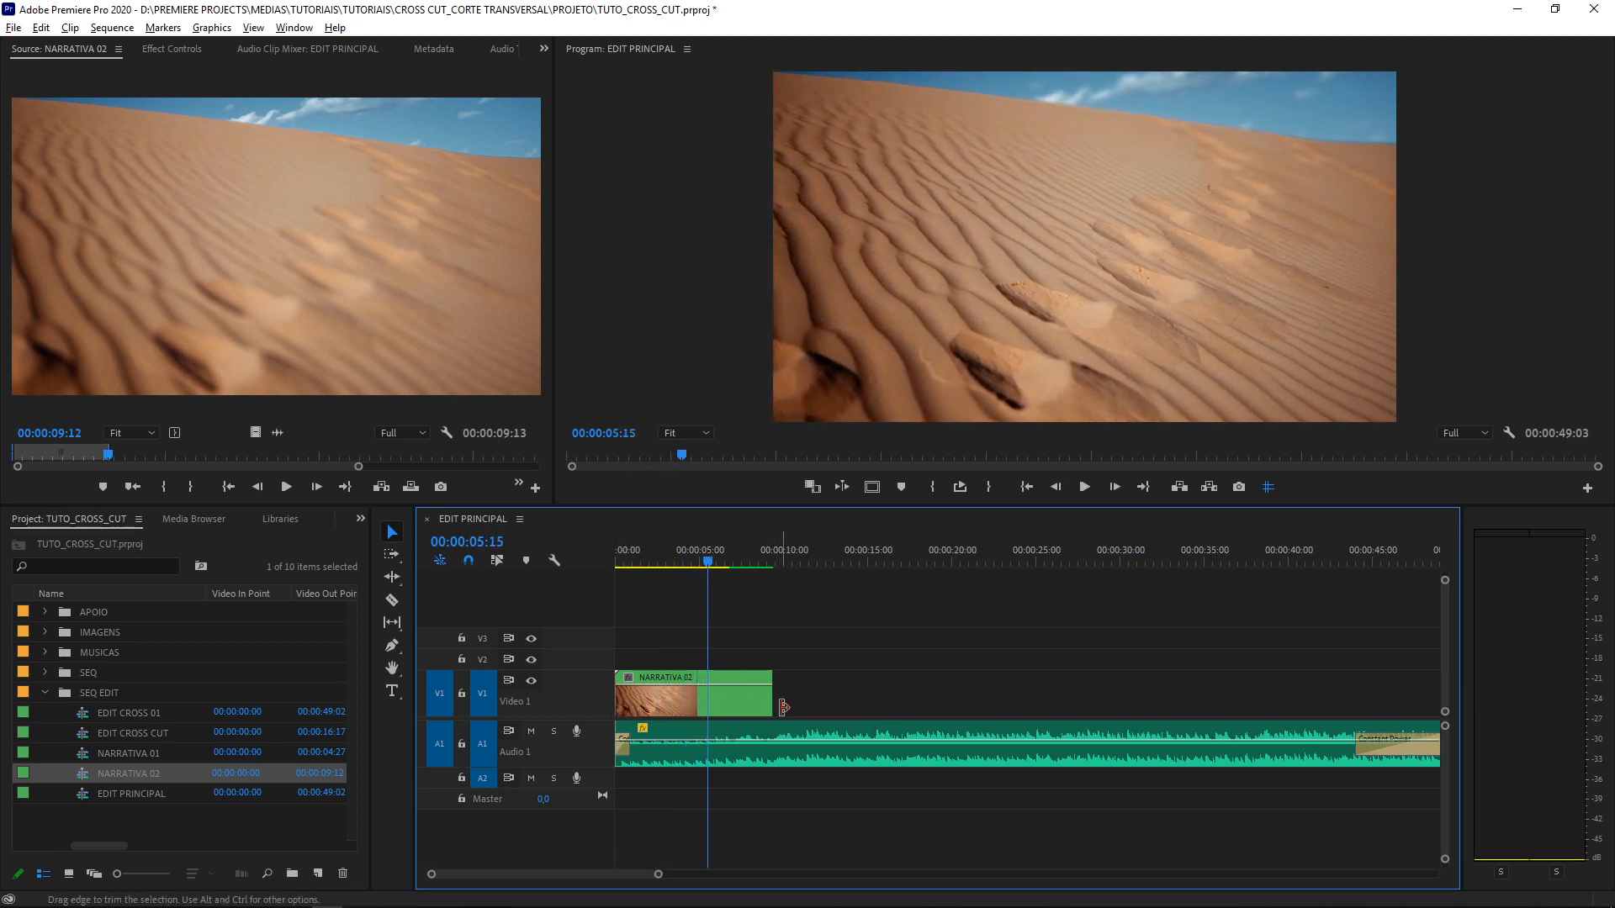
{"action": "left_click_drag", "start_coordinate": [783, 708], "coordinate": [708, 695]}
{"action": "left_click", "coordinate": [663, 555]}
{"action": "key", "text": "space"}
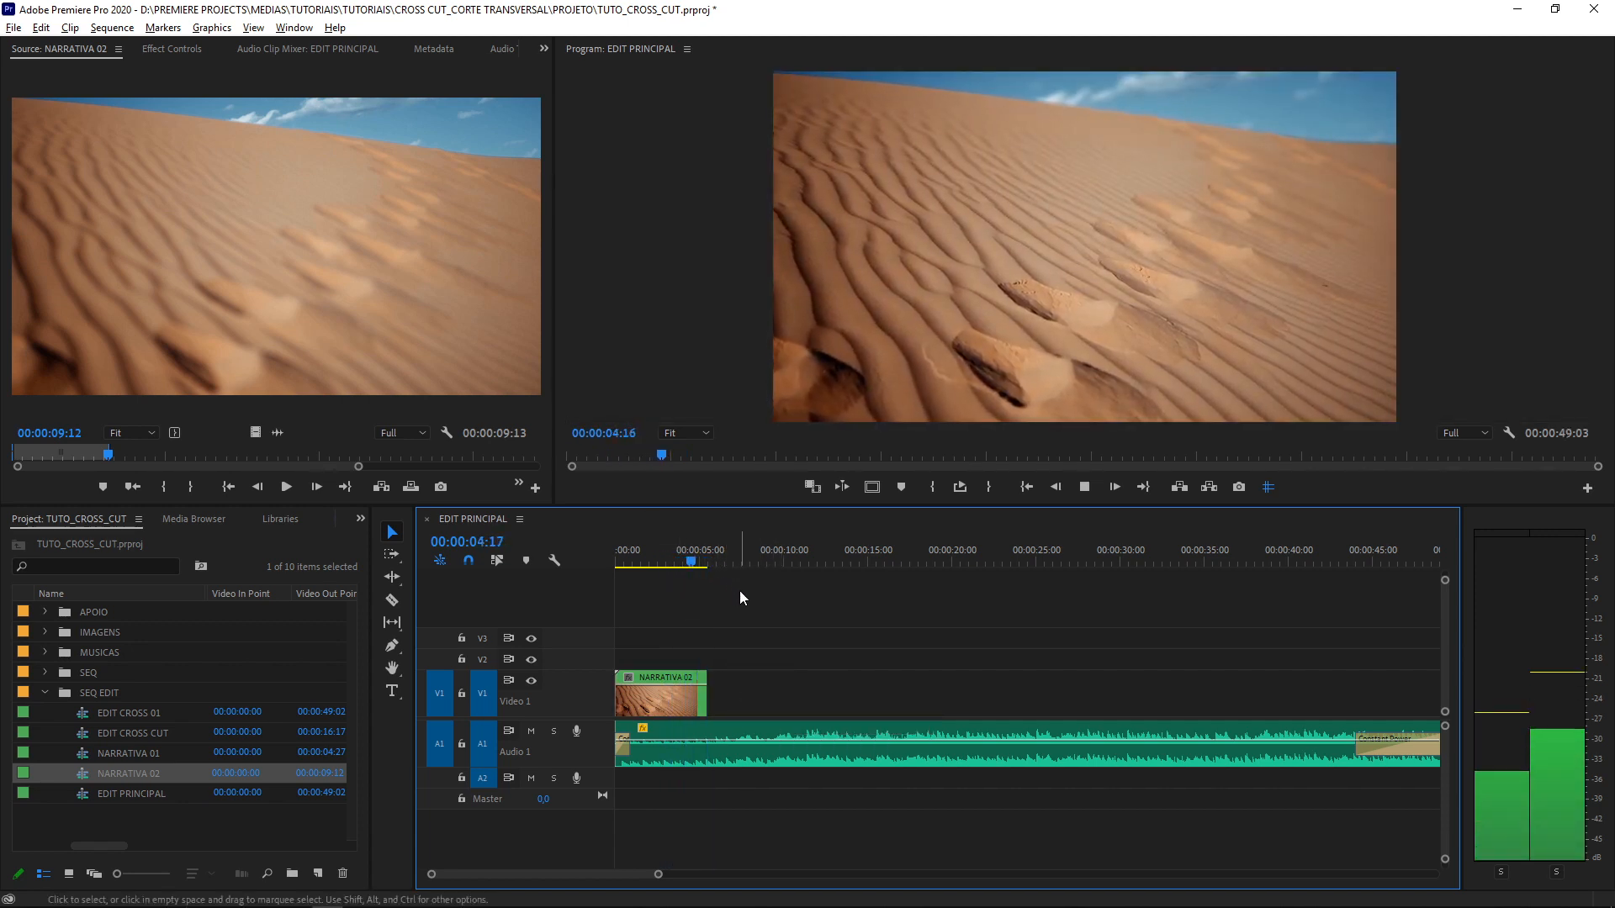
{"action": "left_click", "coordinate": [679, 563]}
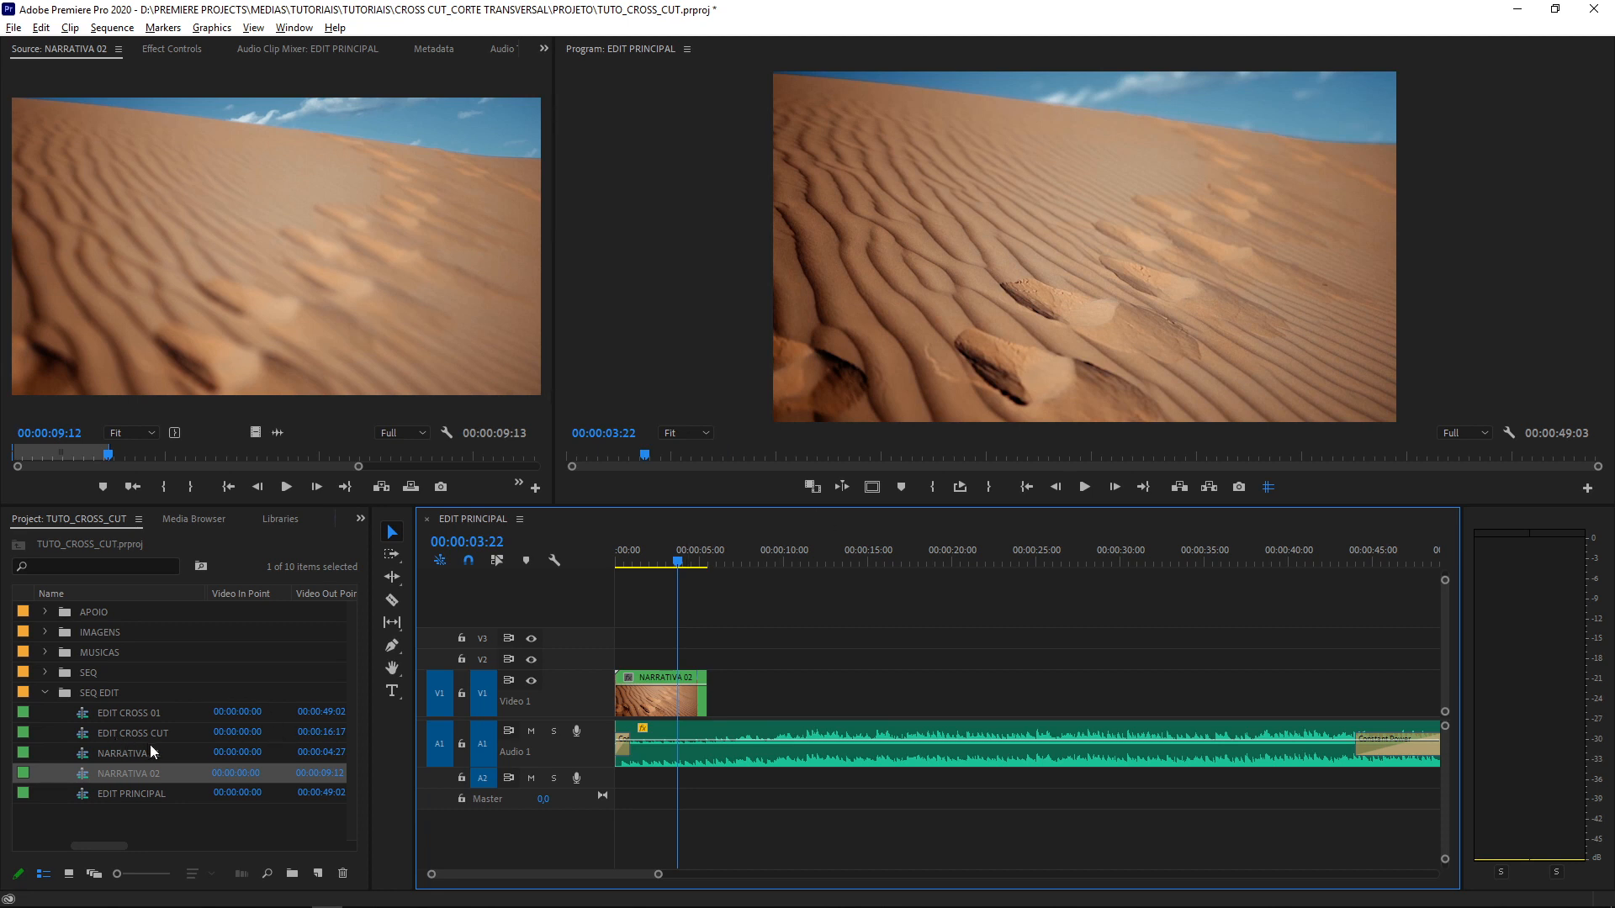
Load NARRATIVA 01 as the source and rewind it to 00:00:00:00
{"action": "left_click", "coordinate": [83, 761]}
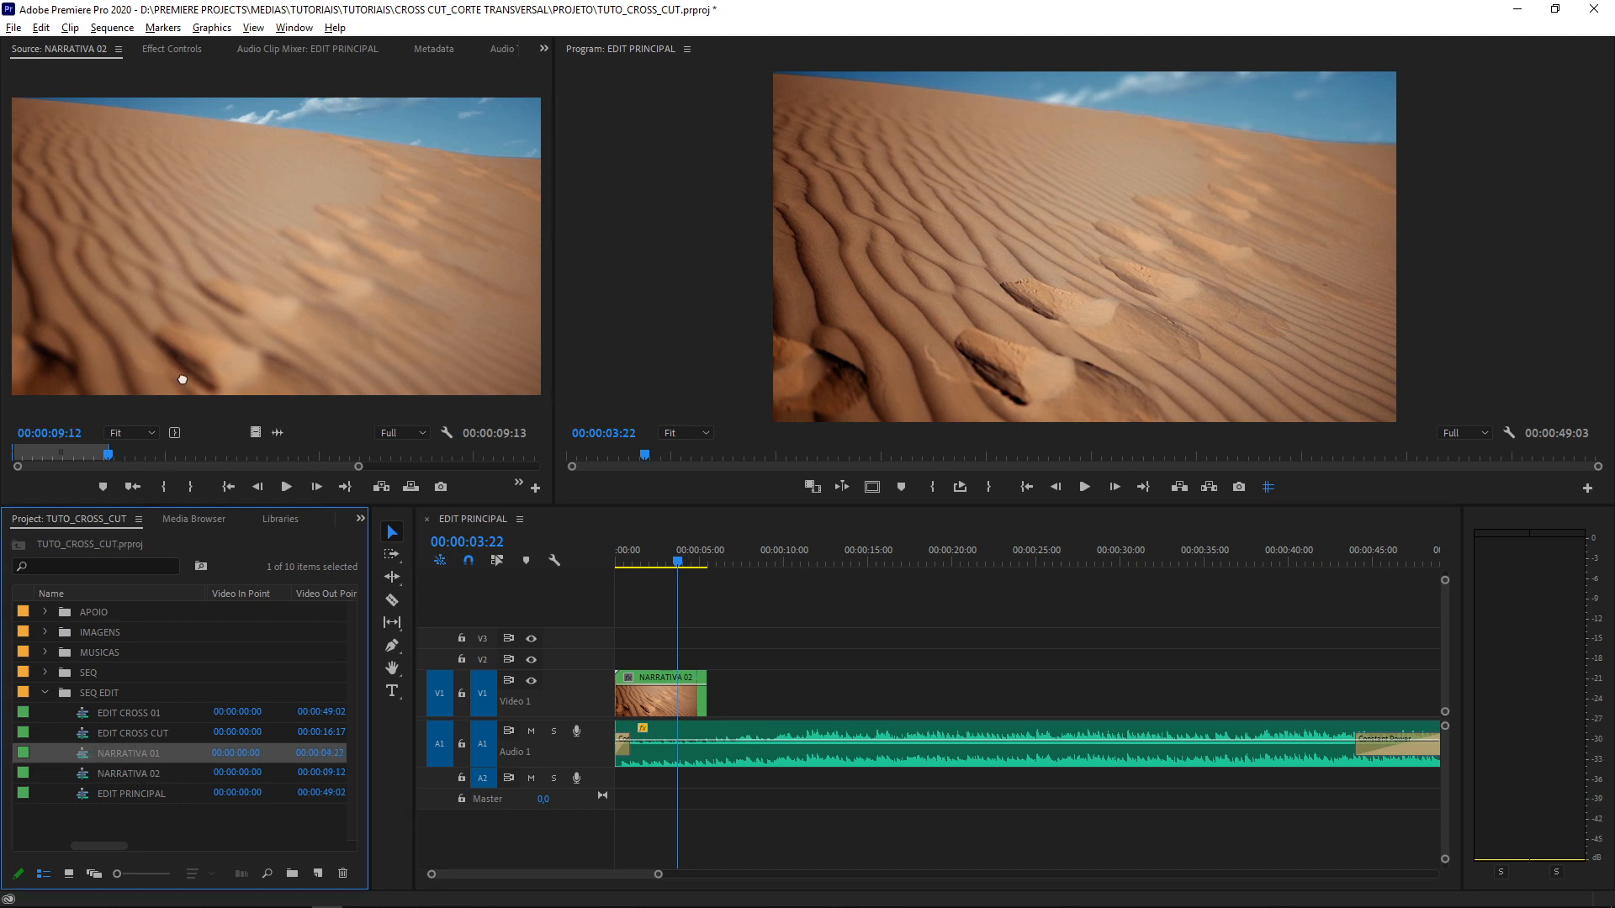
{"action": "left_click_drag", "start_coordinate": [181, 379], "coordinate": [203, 301]}
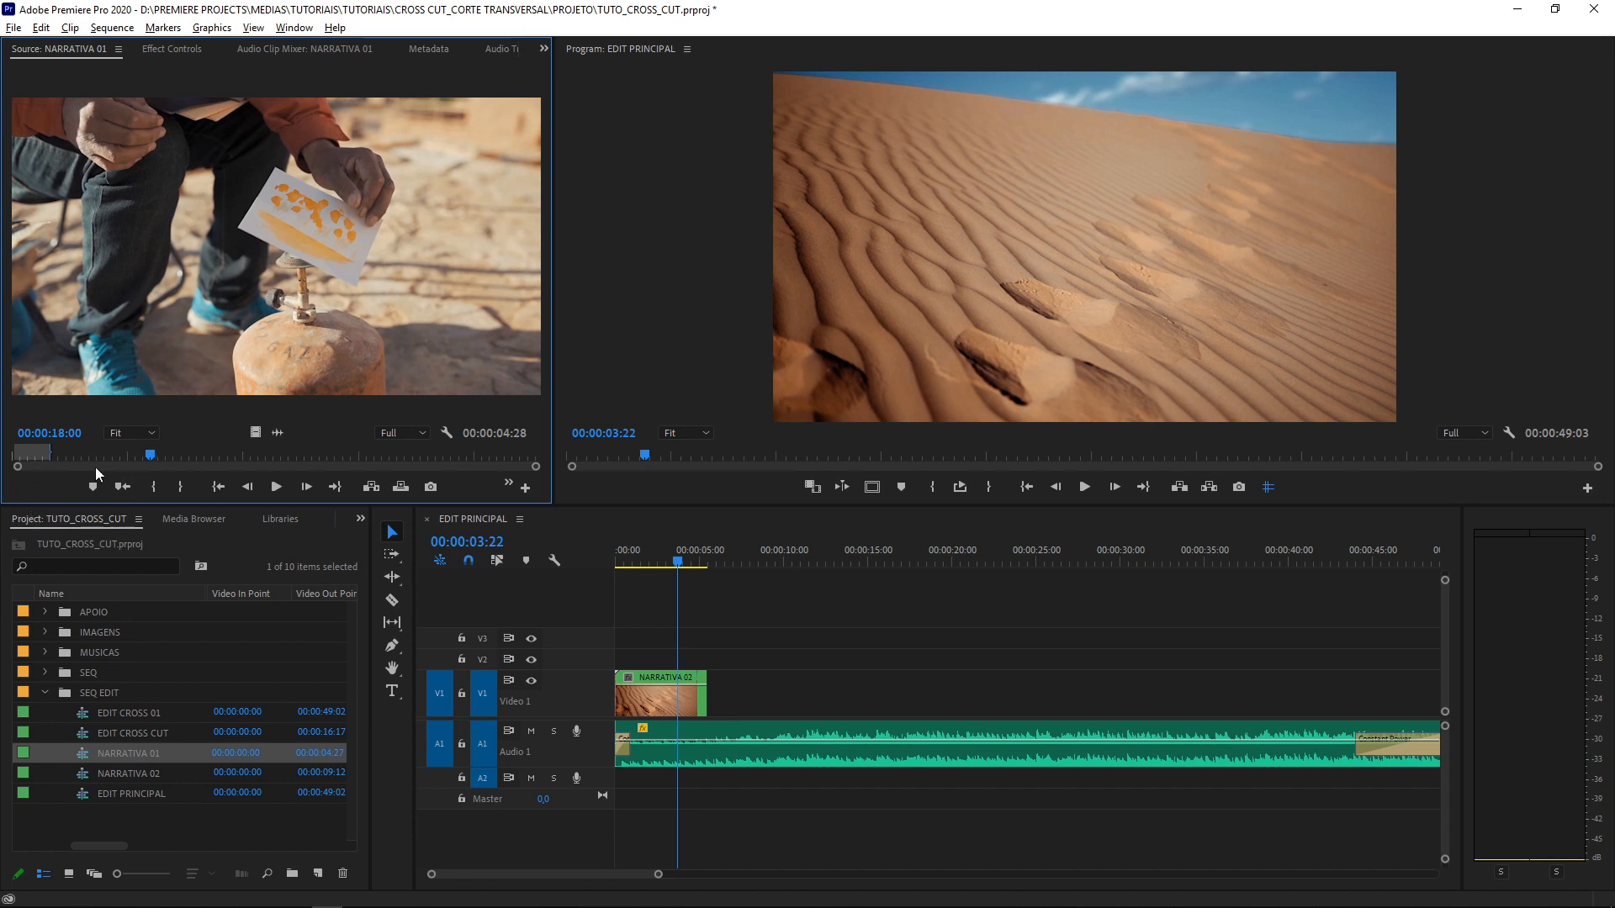
{"action": "left_click_drag", "start_coordinate": [108, 455], "coordinate": [3, 456]}
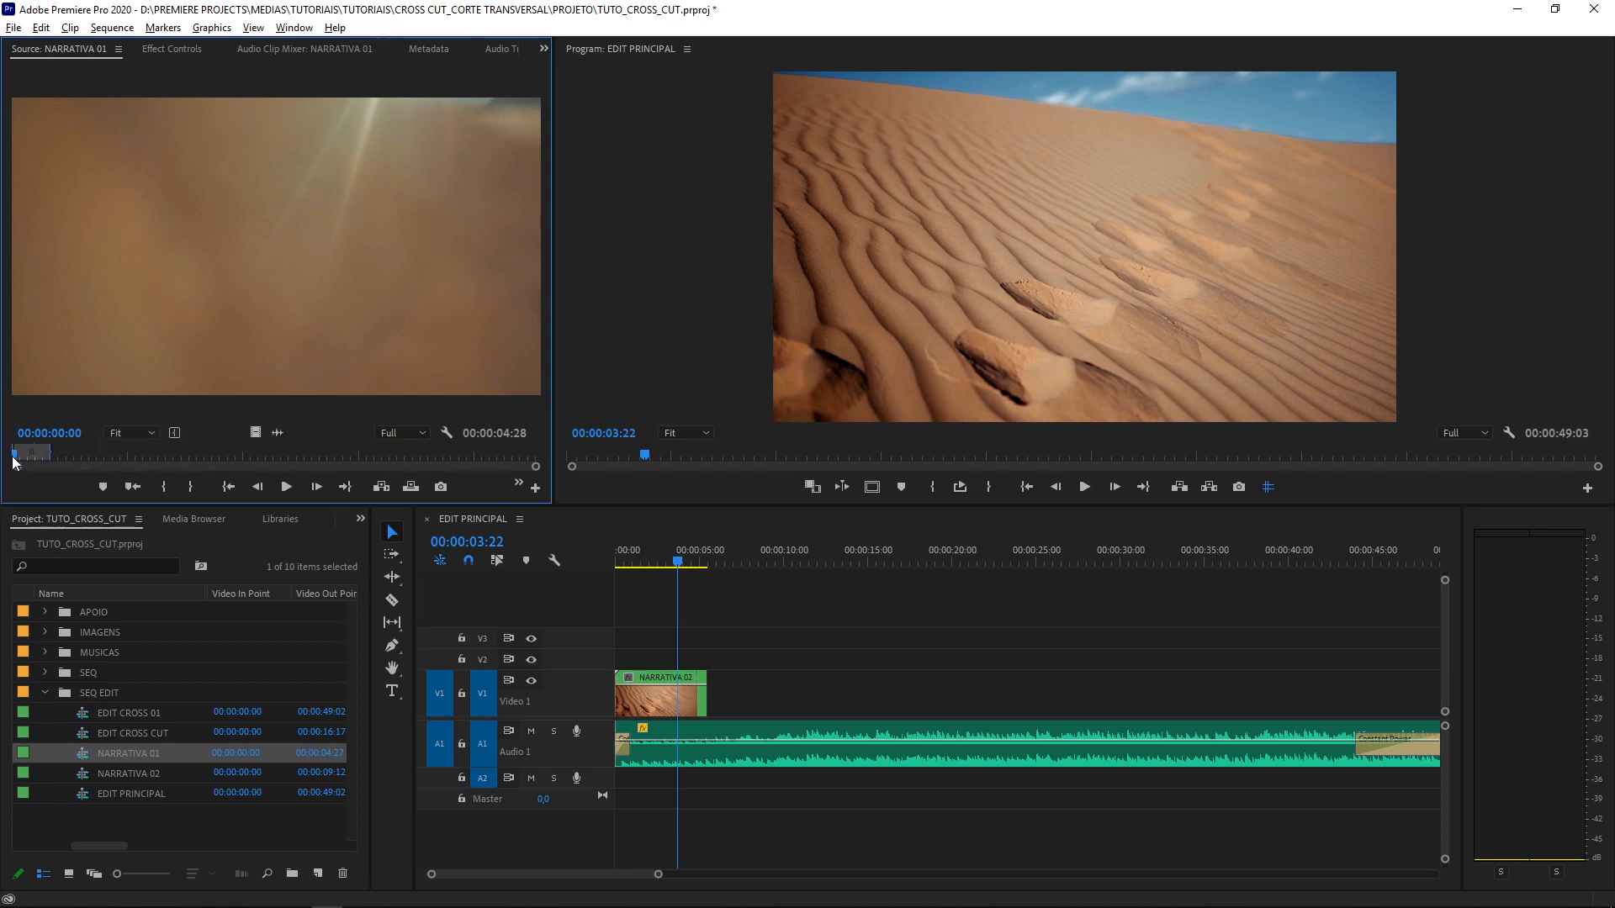
Open the NARRATIVA 01 sequence in its own timeline and return its playhead to the start
{"action": "double_click", "coordinate": [85, 754]}
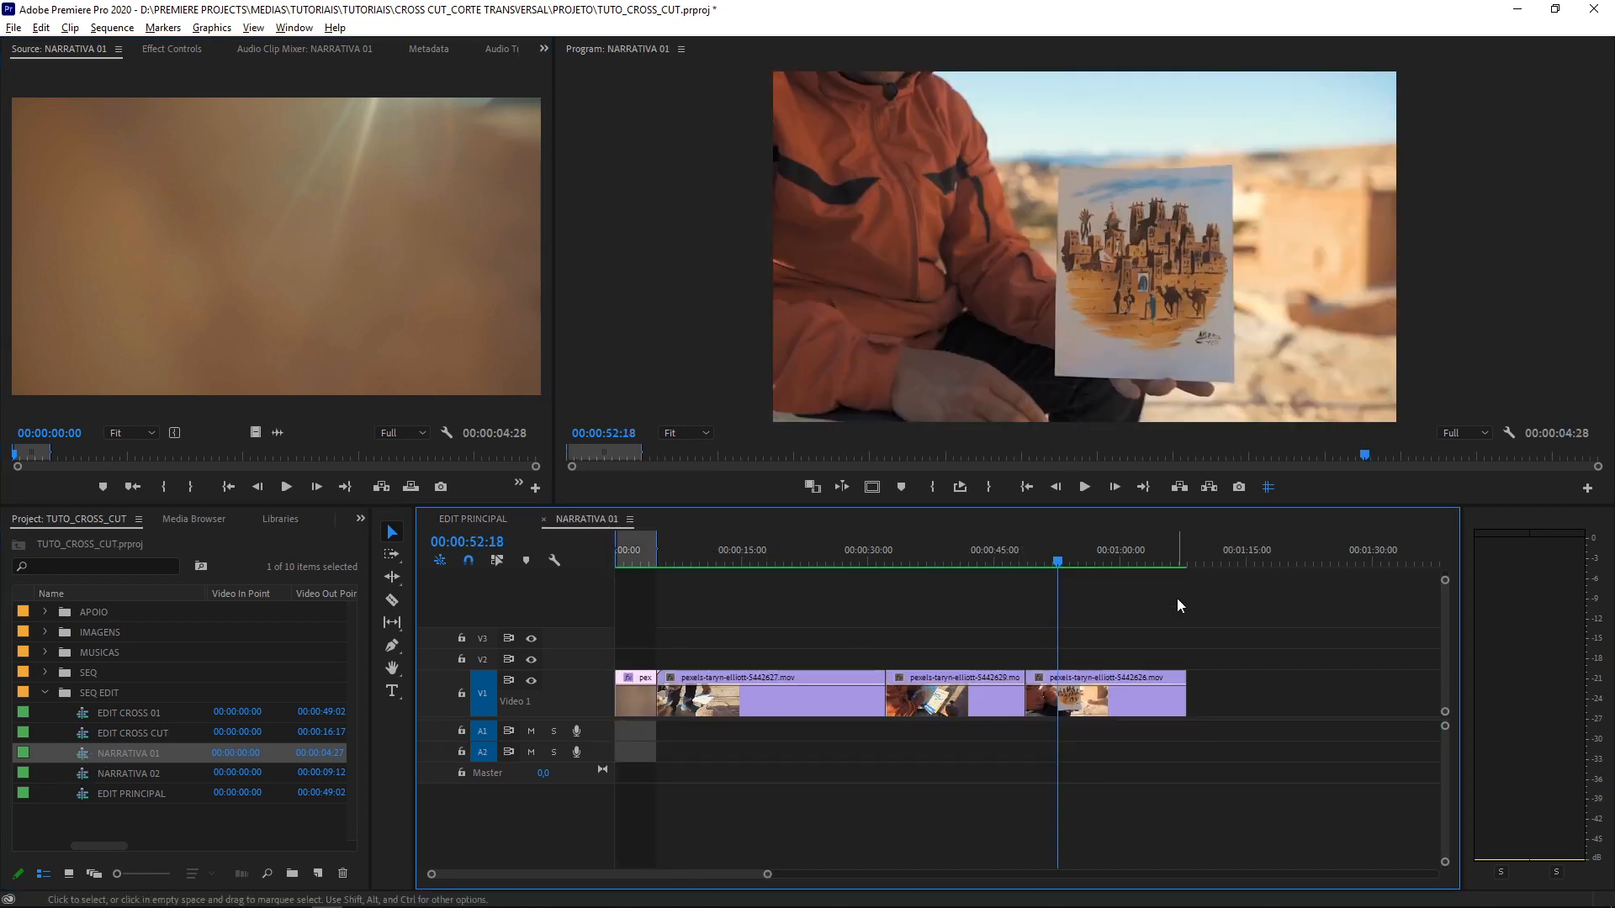
{"action": "left_click_drag", "start_coordinate": [1115, 547], "coordinate": [417, 598]}
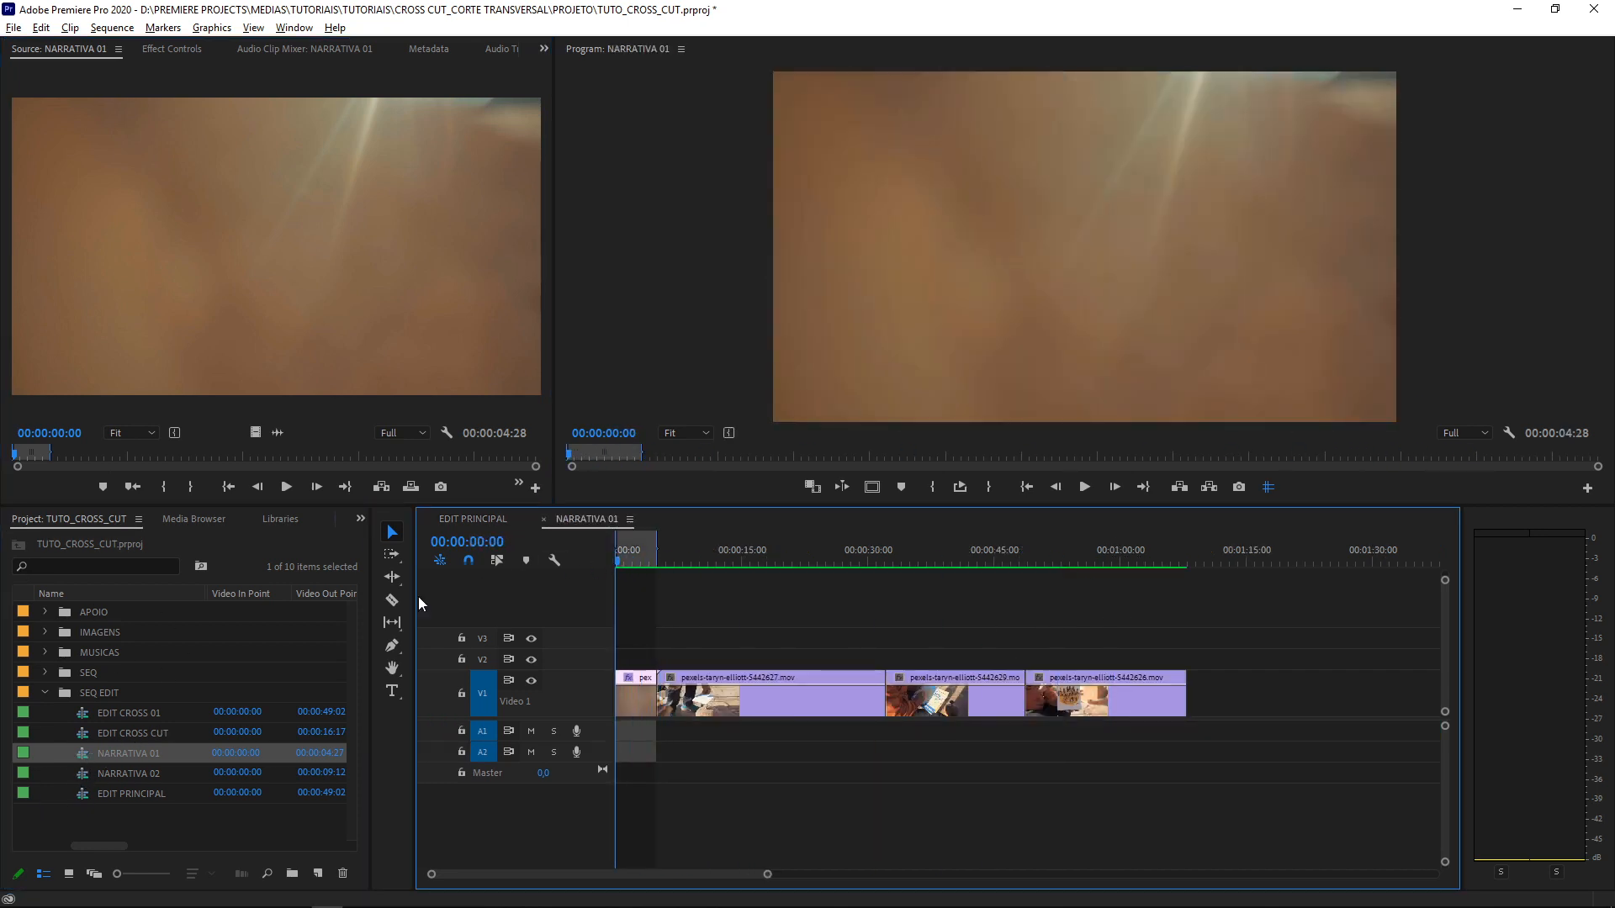
{"action": "left_click", "coordinate": [83, 759]}
{"action": "left_click", "coordinate": [195, 293]}
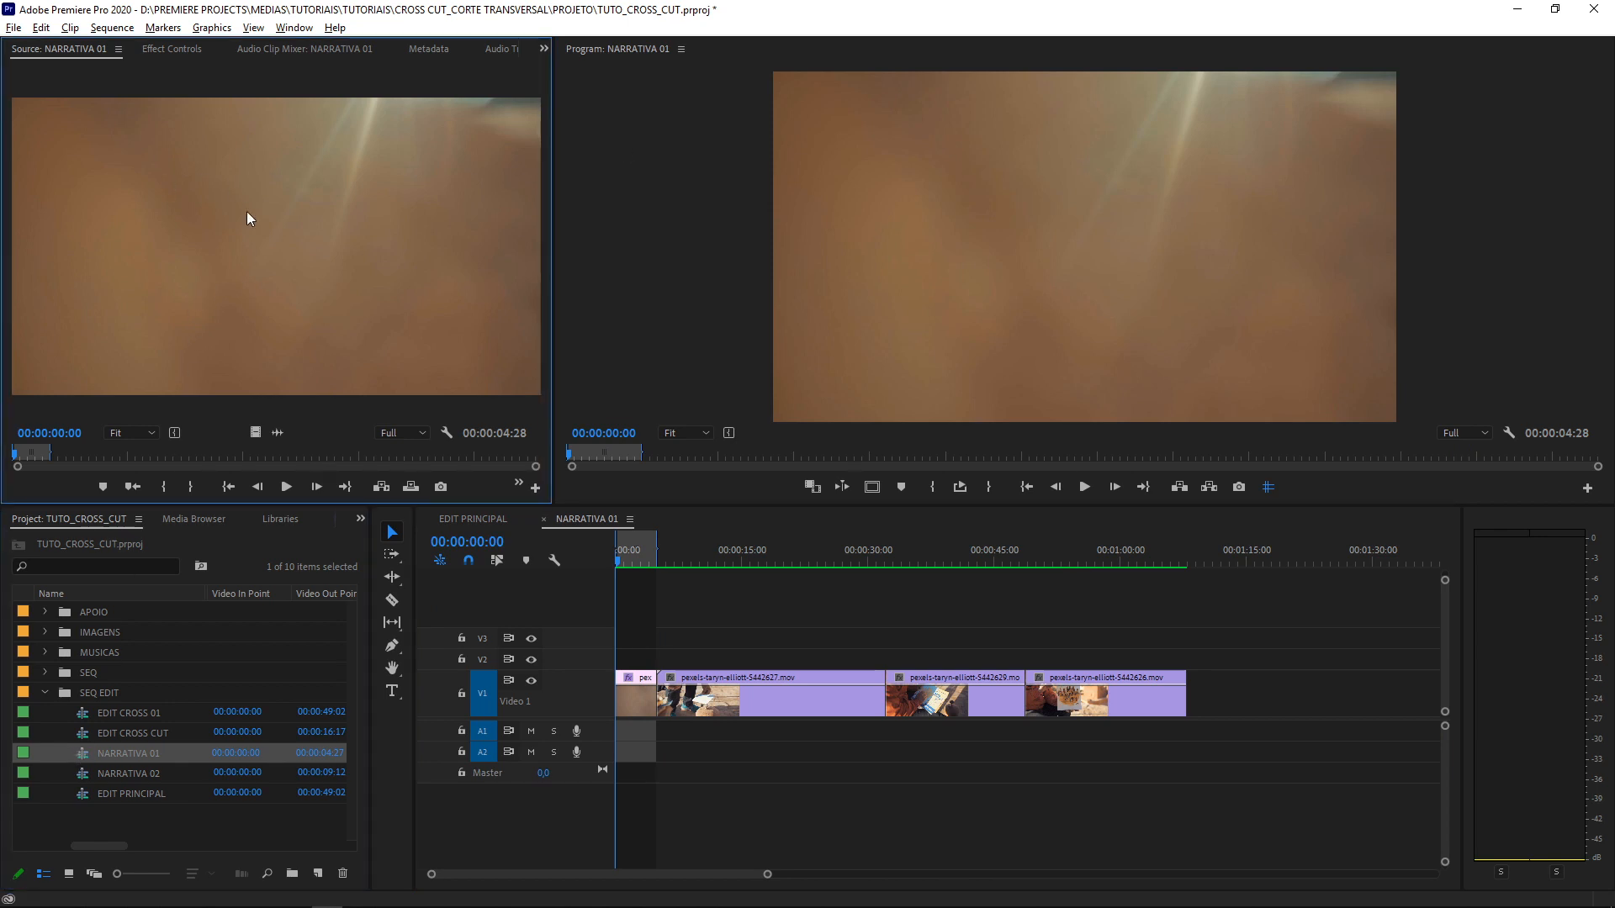
Open the NARRATIVA 02 sequence from its nested clip in EDIT PRINCIPAL, look over the clips it contains and return to EDIT PRINCIPAL
{"action": "left_click", "coordinate": [478, 527]}
{"action": "left_click_drag", "start_coordinate": [765, 644], "coordinate": [656, 697]}
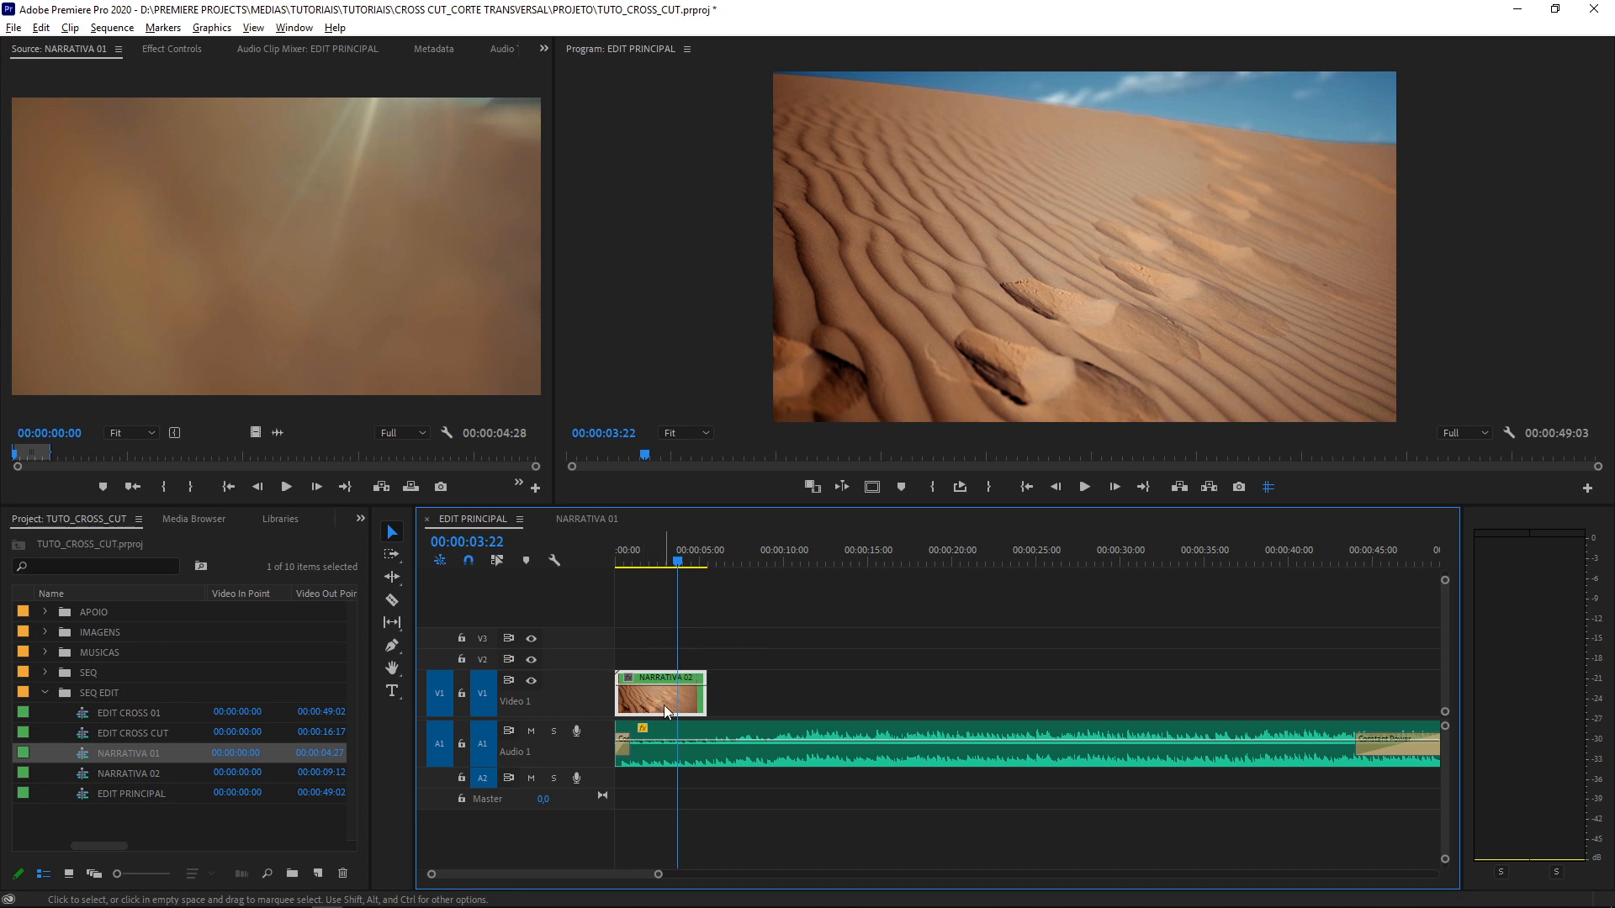
{"action": "left_click", "coordinate": [758, 593]}
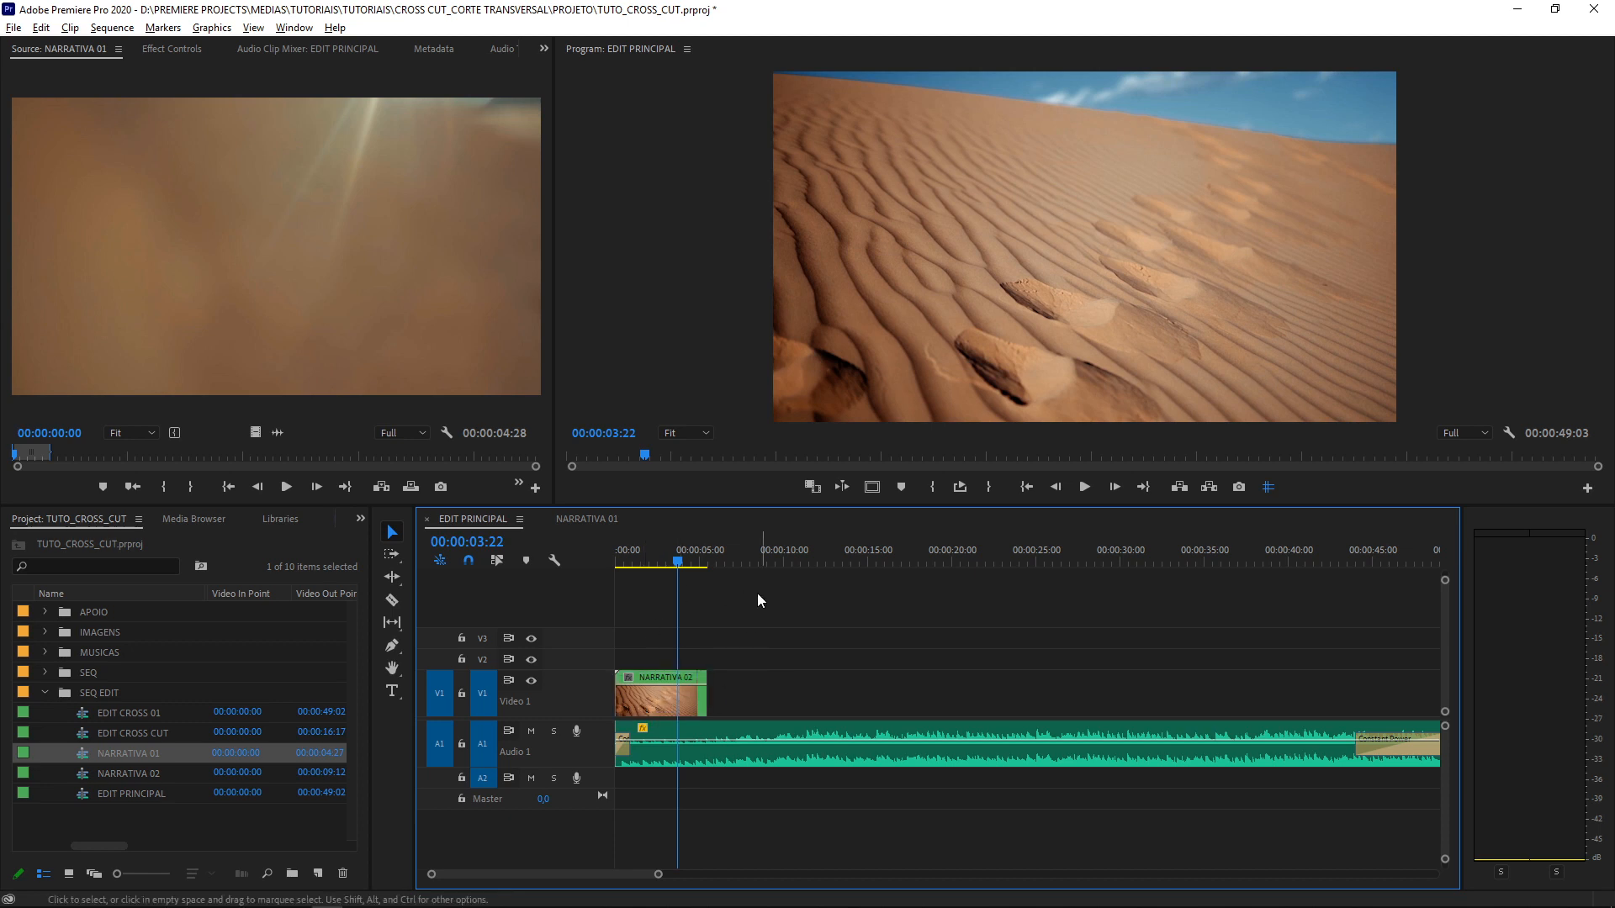
{"action": "left_click", "coordinate": [687, 697]}
{"action": "double_click", "coordinate": [687, 696]}
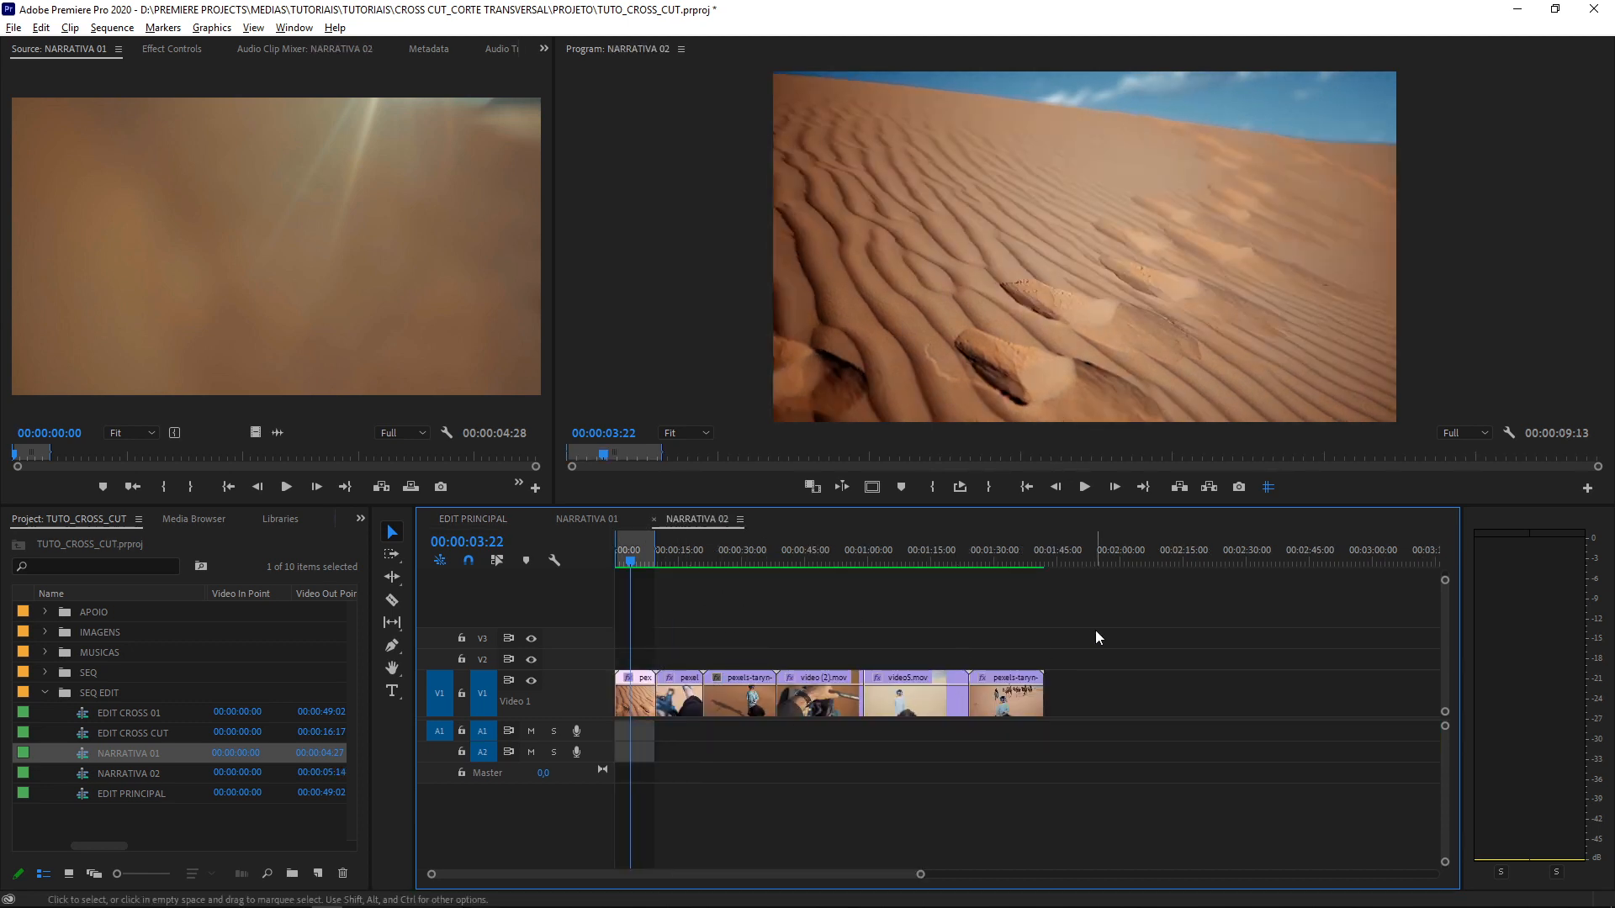
{"action": "left_click_drag", "start_coordinate": [1095, 629], "coordinate": [622, 705]}
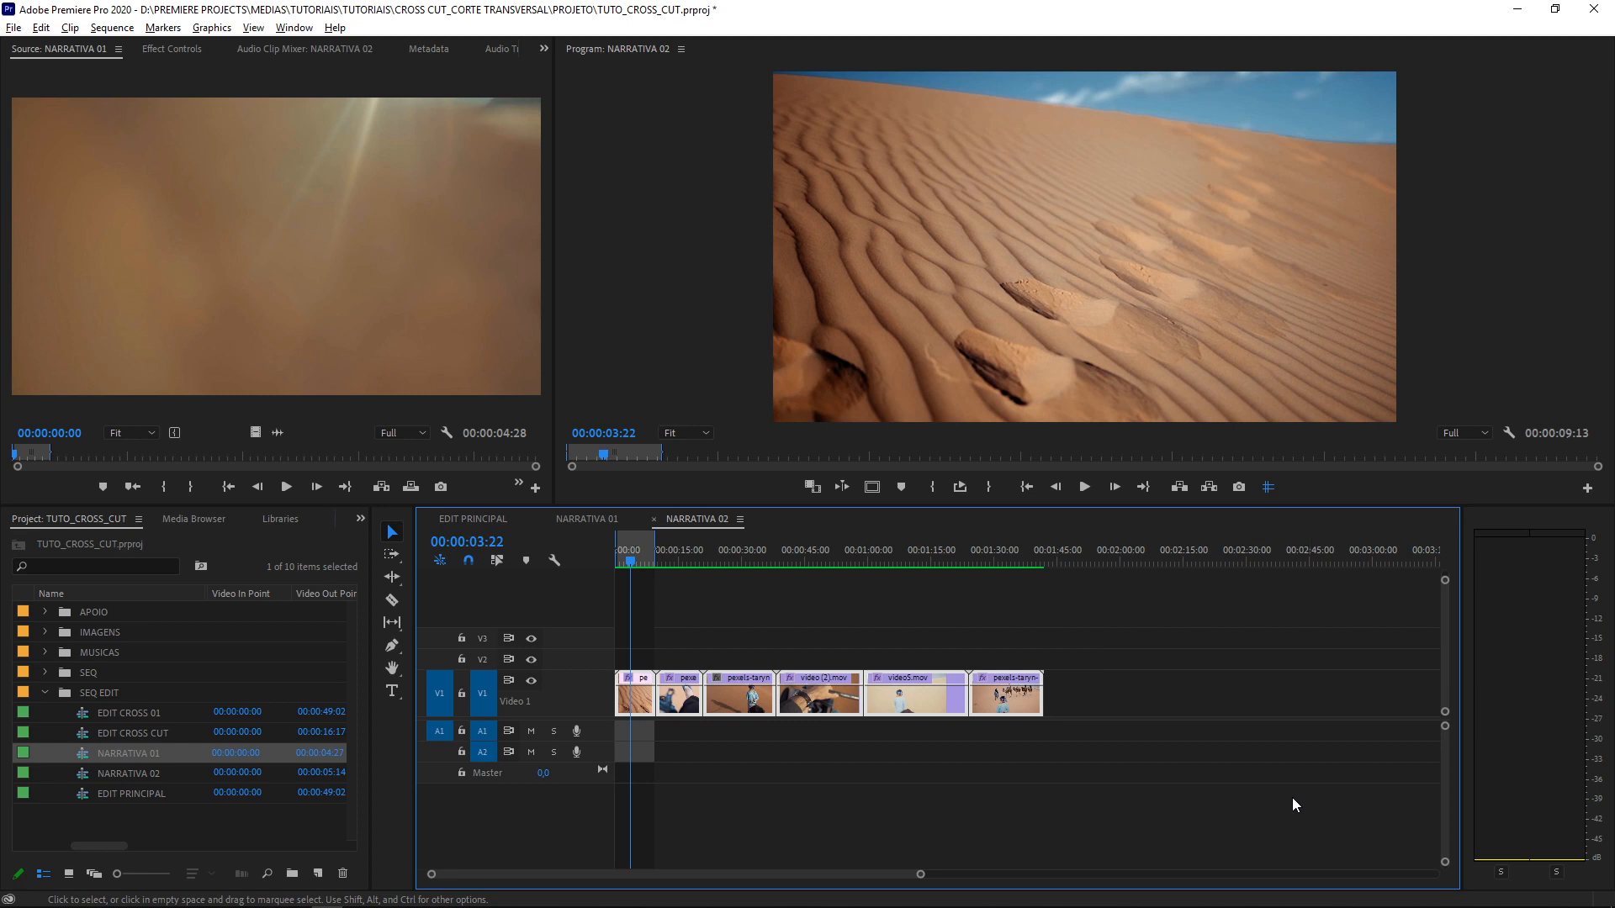
{"action": "left_click", "coordinate": [600, 518]}
{"action": "left_click", "coordinate": [484, 520]}
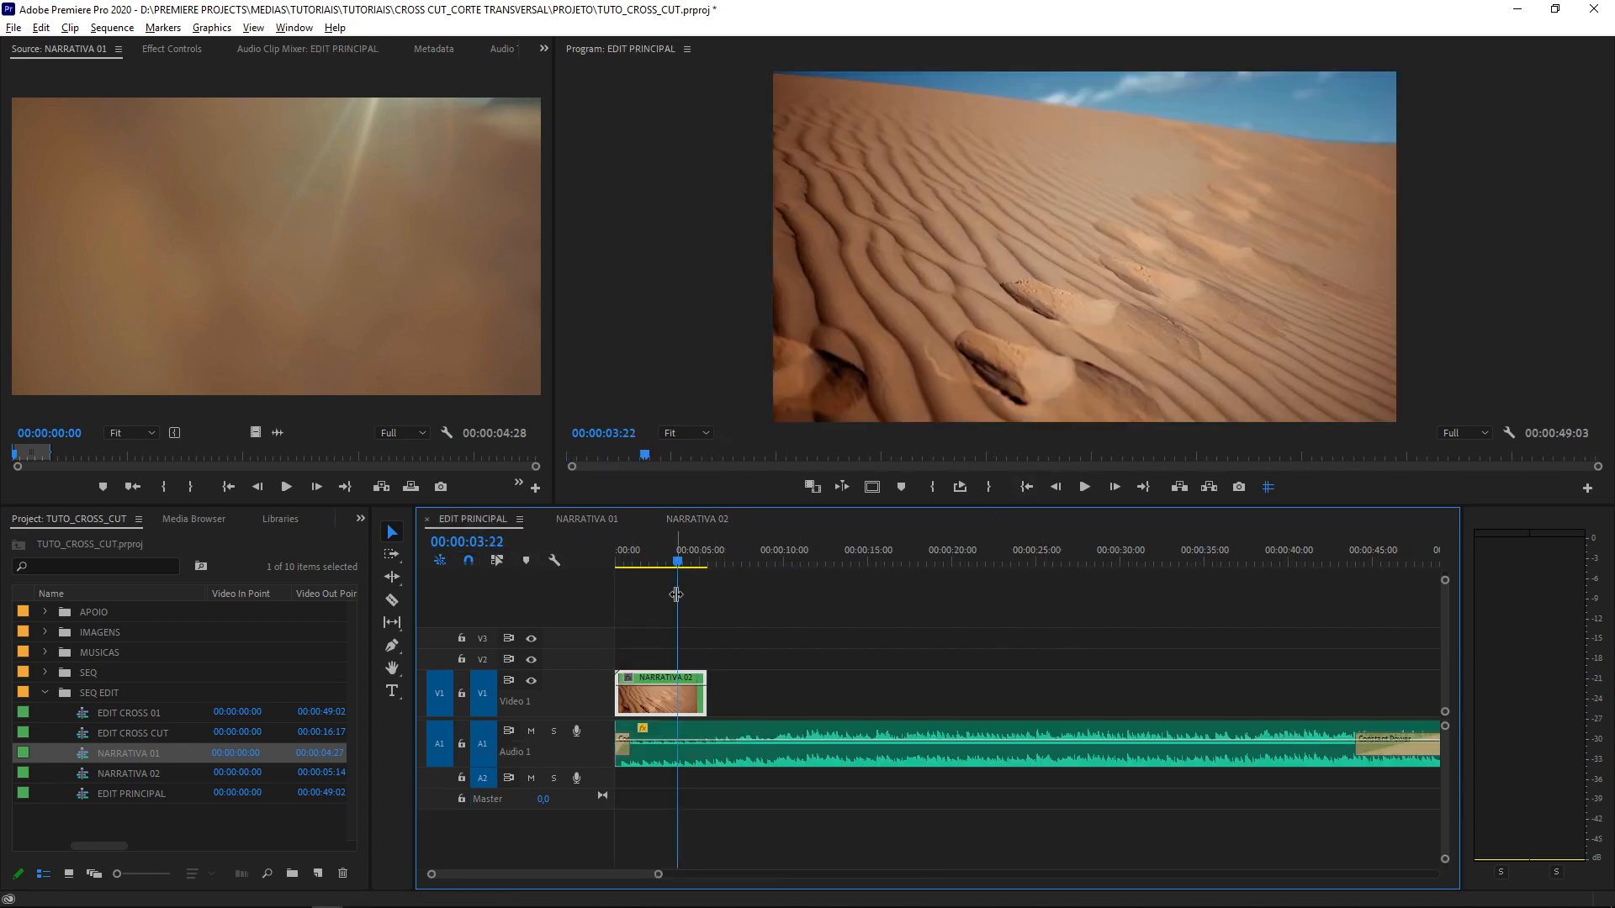
Mark an in point in EDIT PRINCIPAL at 00:00:05:15 and place the NARRATIVA 01 video there, directly after the NARRATIVA 02 clip on Video 1
{"action": "left_click_drag", "start_coordinate": [750, 552], "coordinate": [708, 562]}
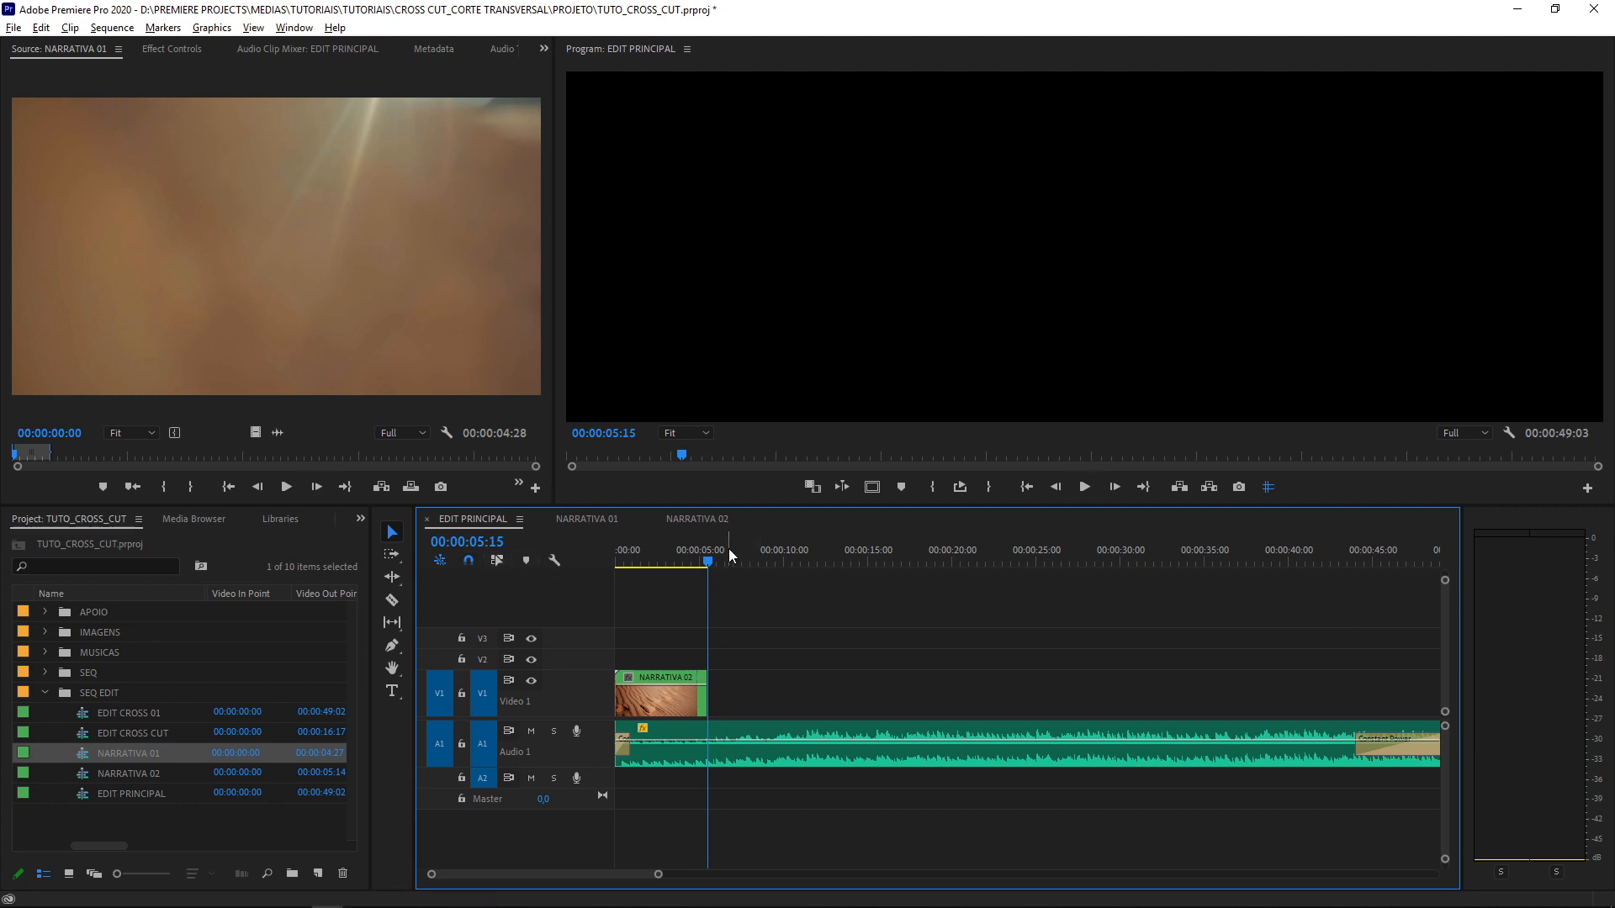
{"action": "key", "text": "i"}
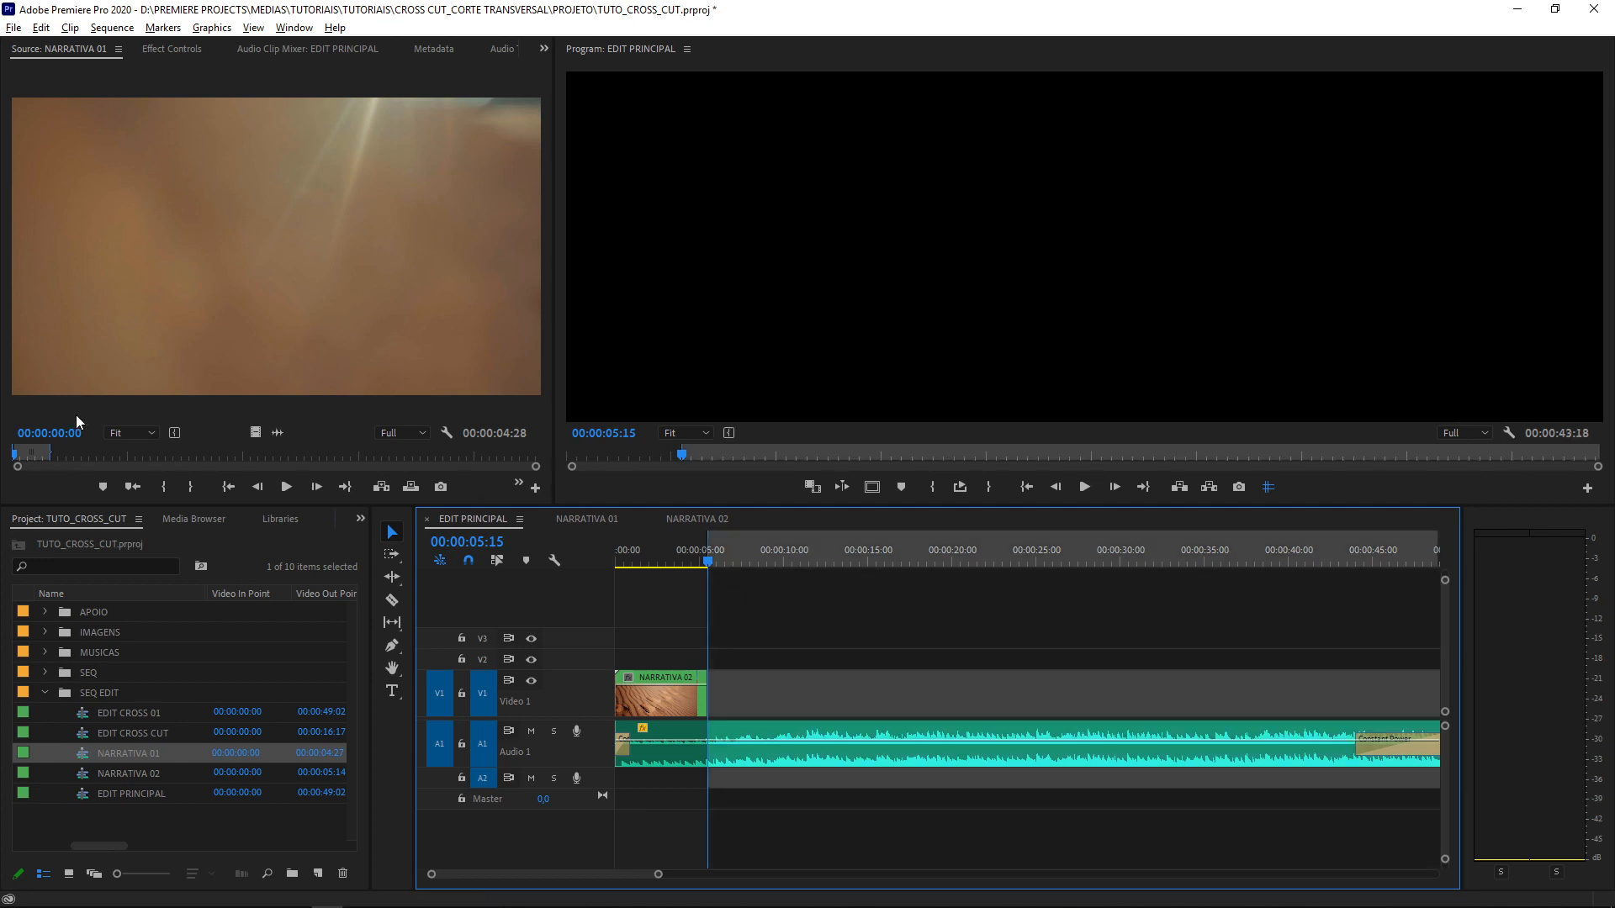
{"action": "left_click", "coordinate": [63, 486]}
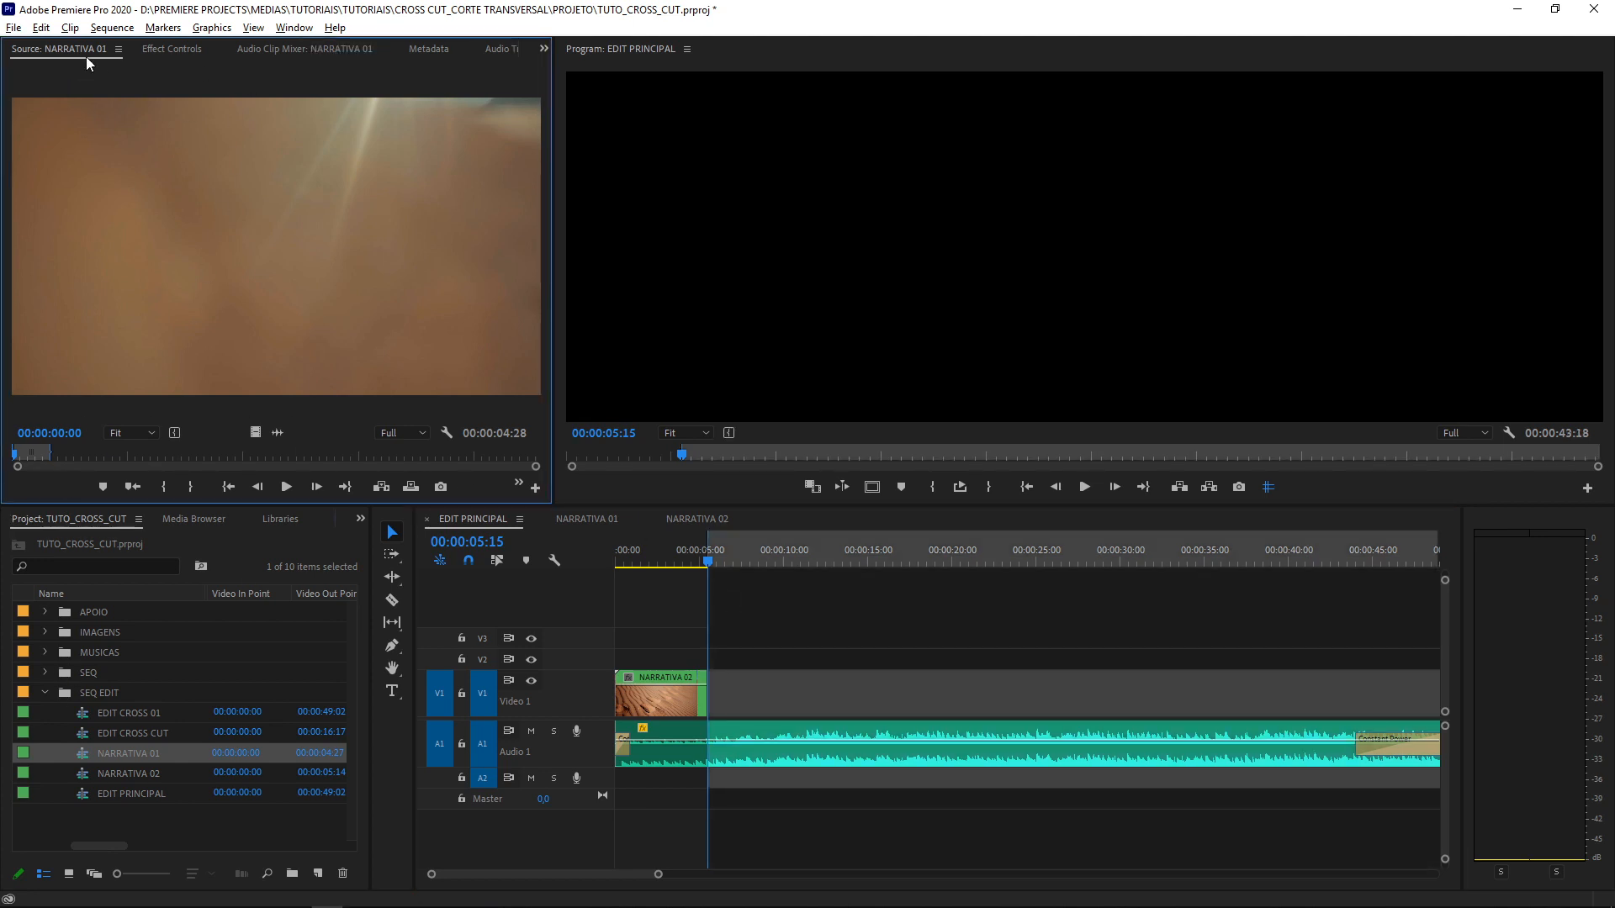
{"action": "key", "text": "space"}
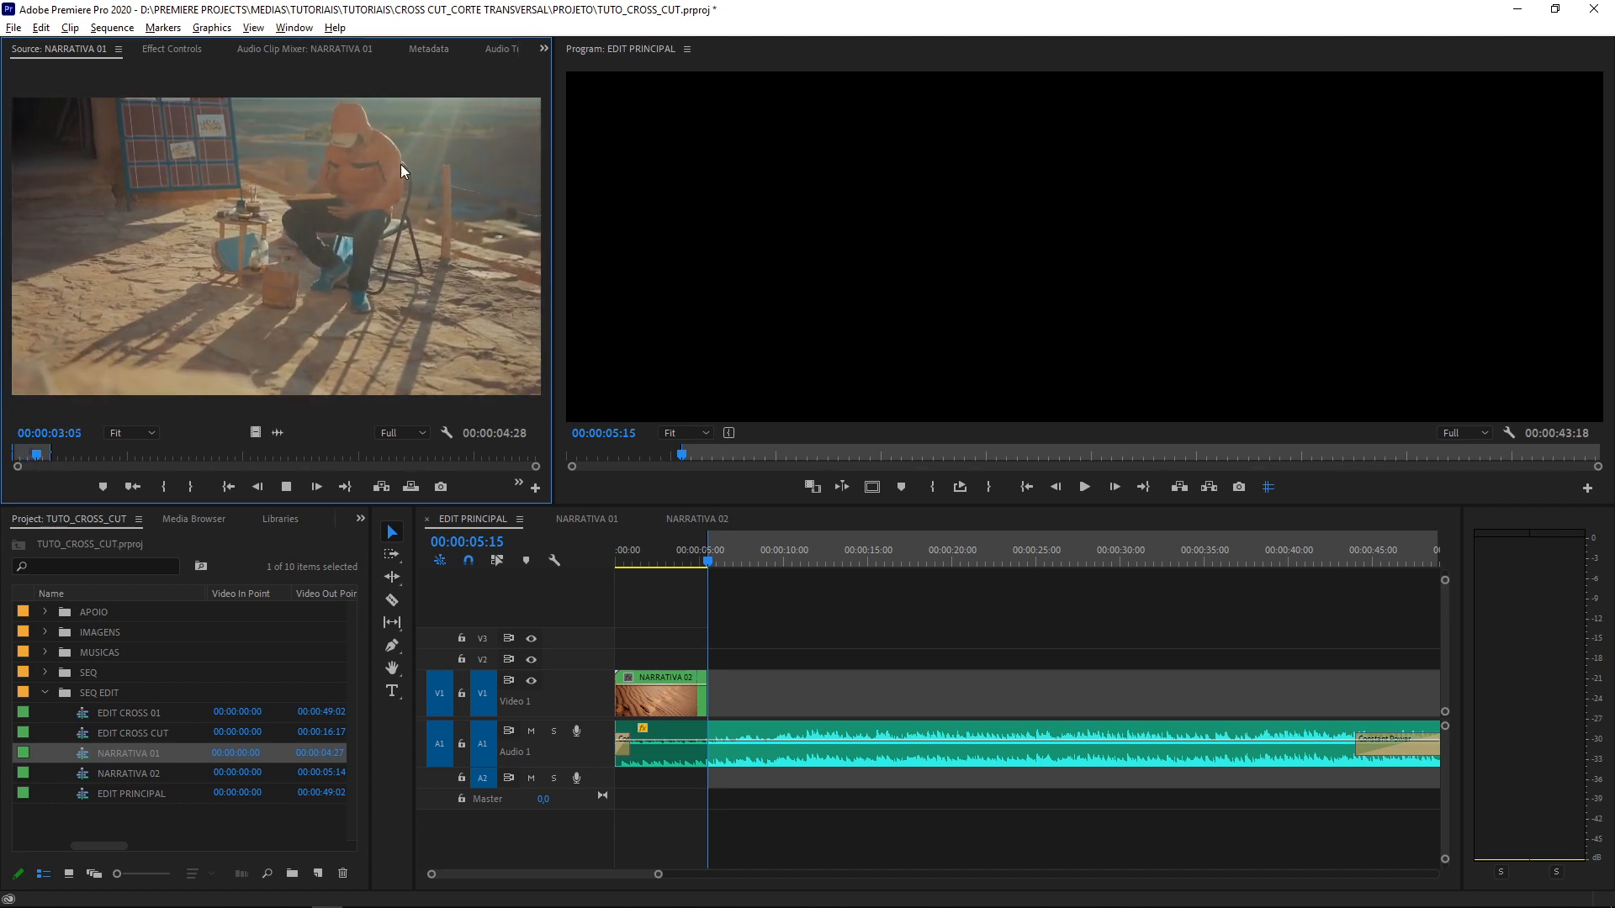
{"action": "key", "text": "space"}
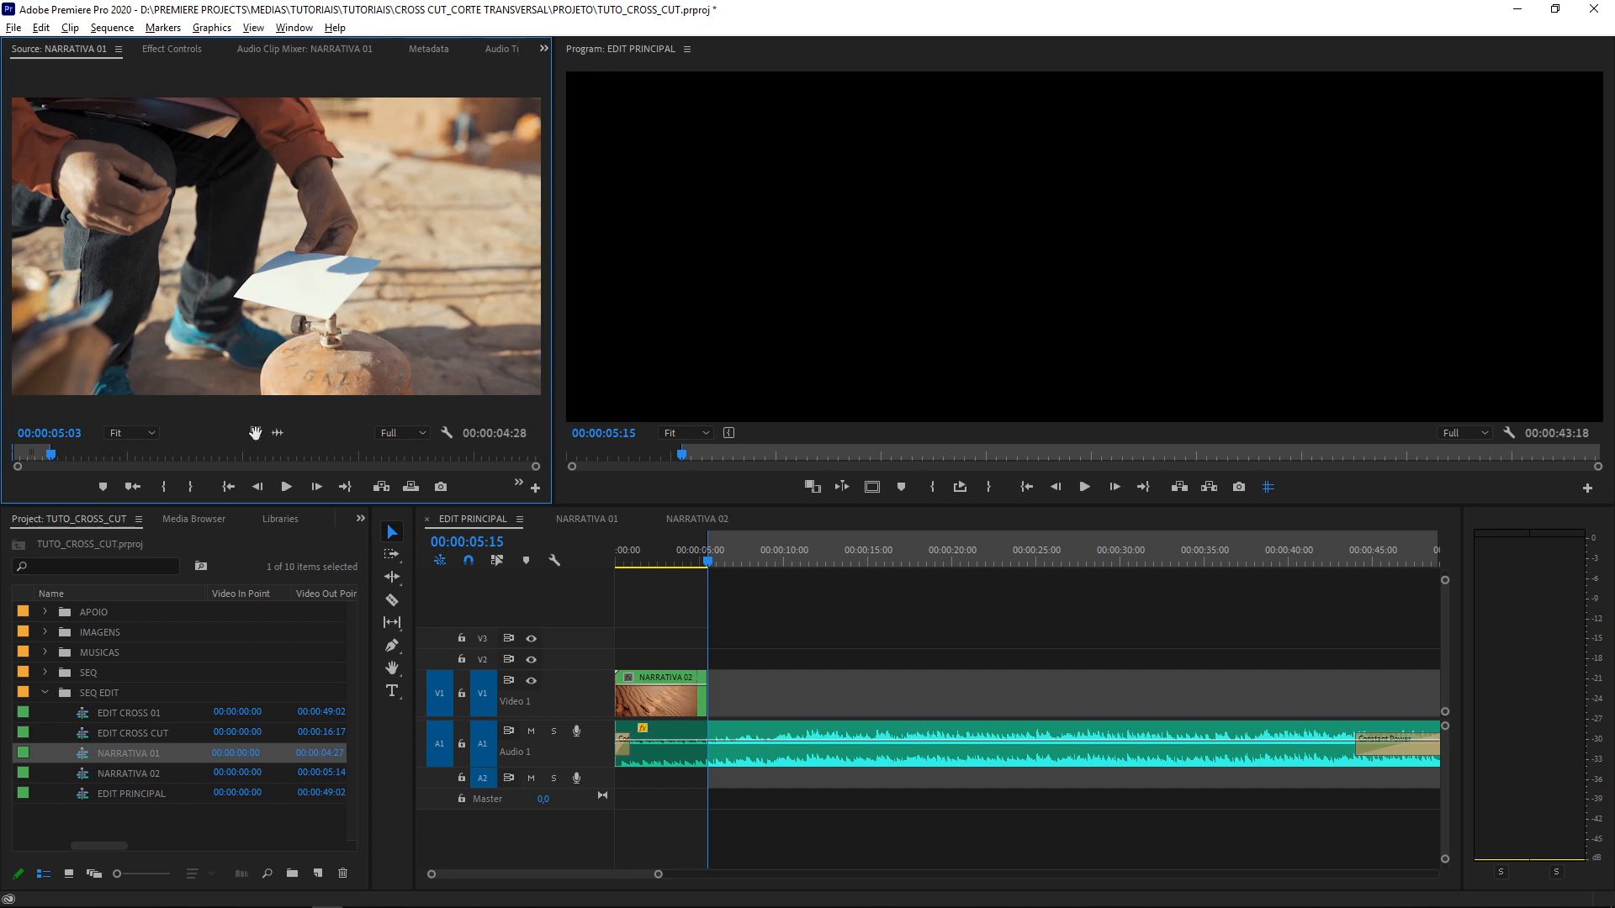
{"action": "left_click_drag", "start_coordinate": [778, 683], "coordinate": [711, 700]}
{"action": "left_click", "coordinate": [771, 673]}
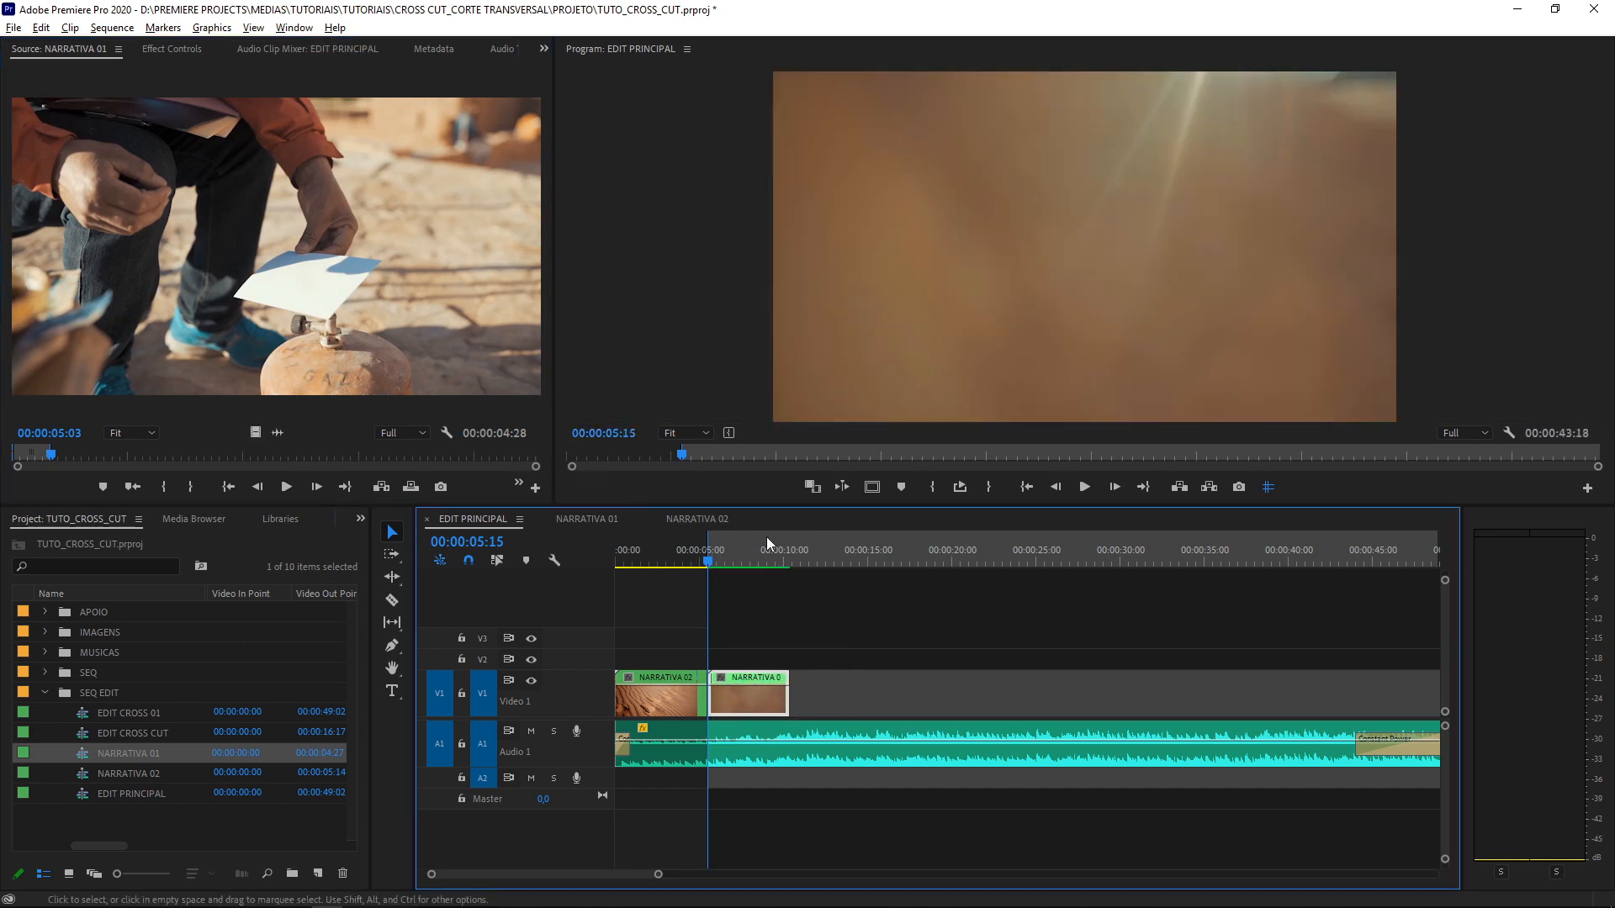
Save the project and play EDIT PRINCIPAL past the end of the NARRATIVA 01 clip
{"action": "left_click", "coordinate": [600, 519]}
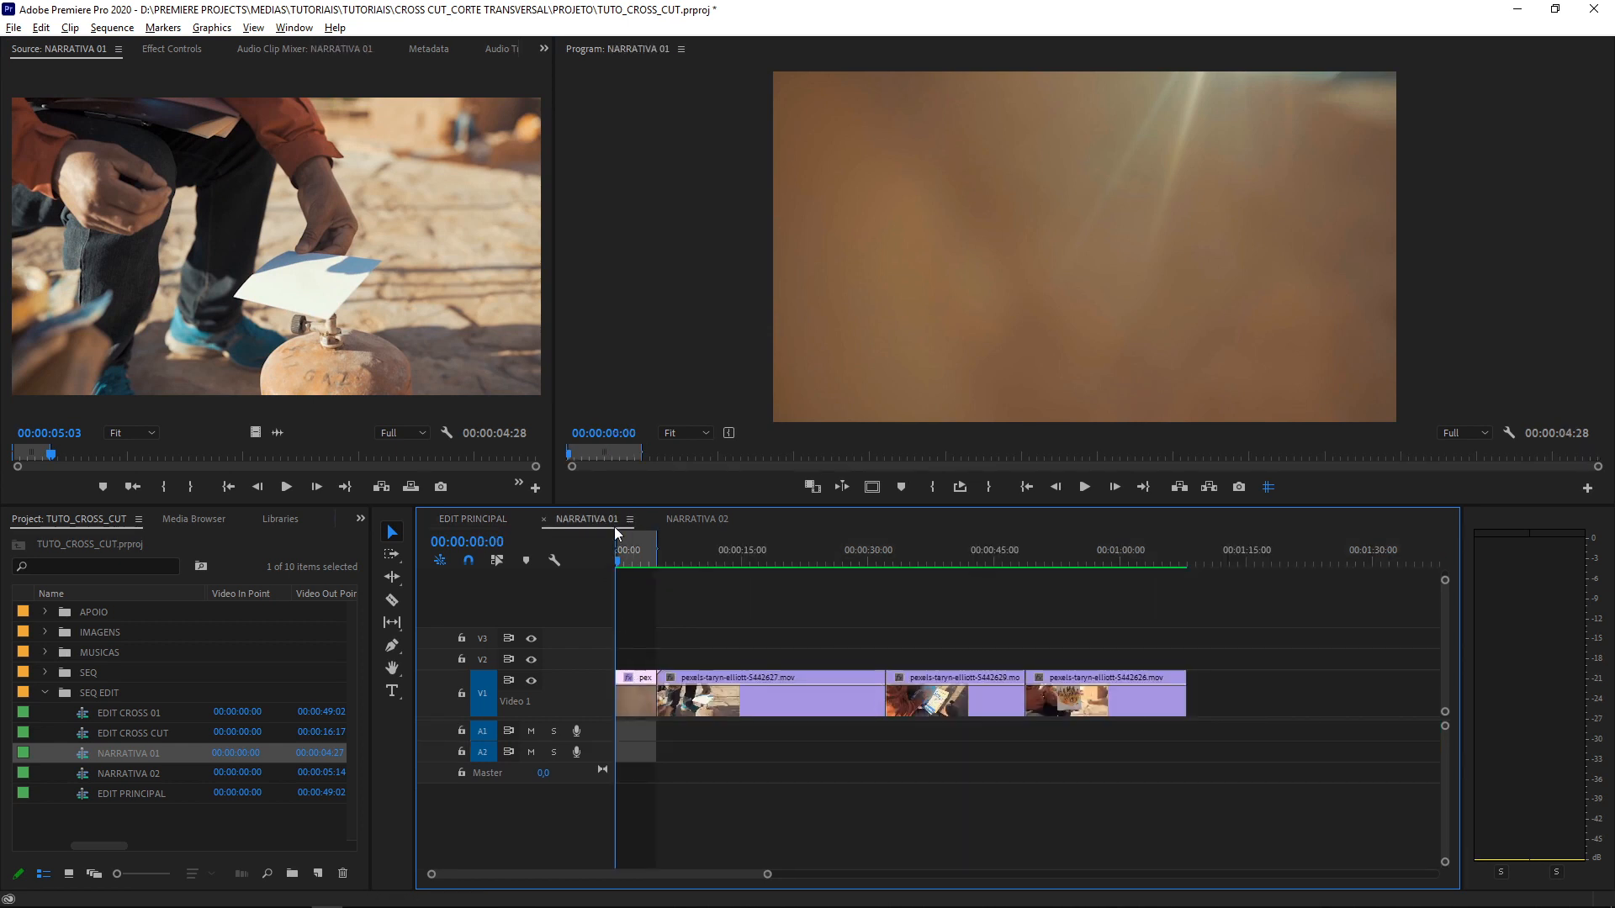
{"action": "key", "text": "ctrl+s"}
{"action": "left_click", "coordinate": [476, 519]}
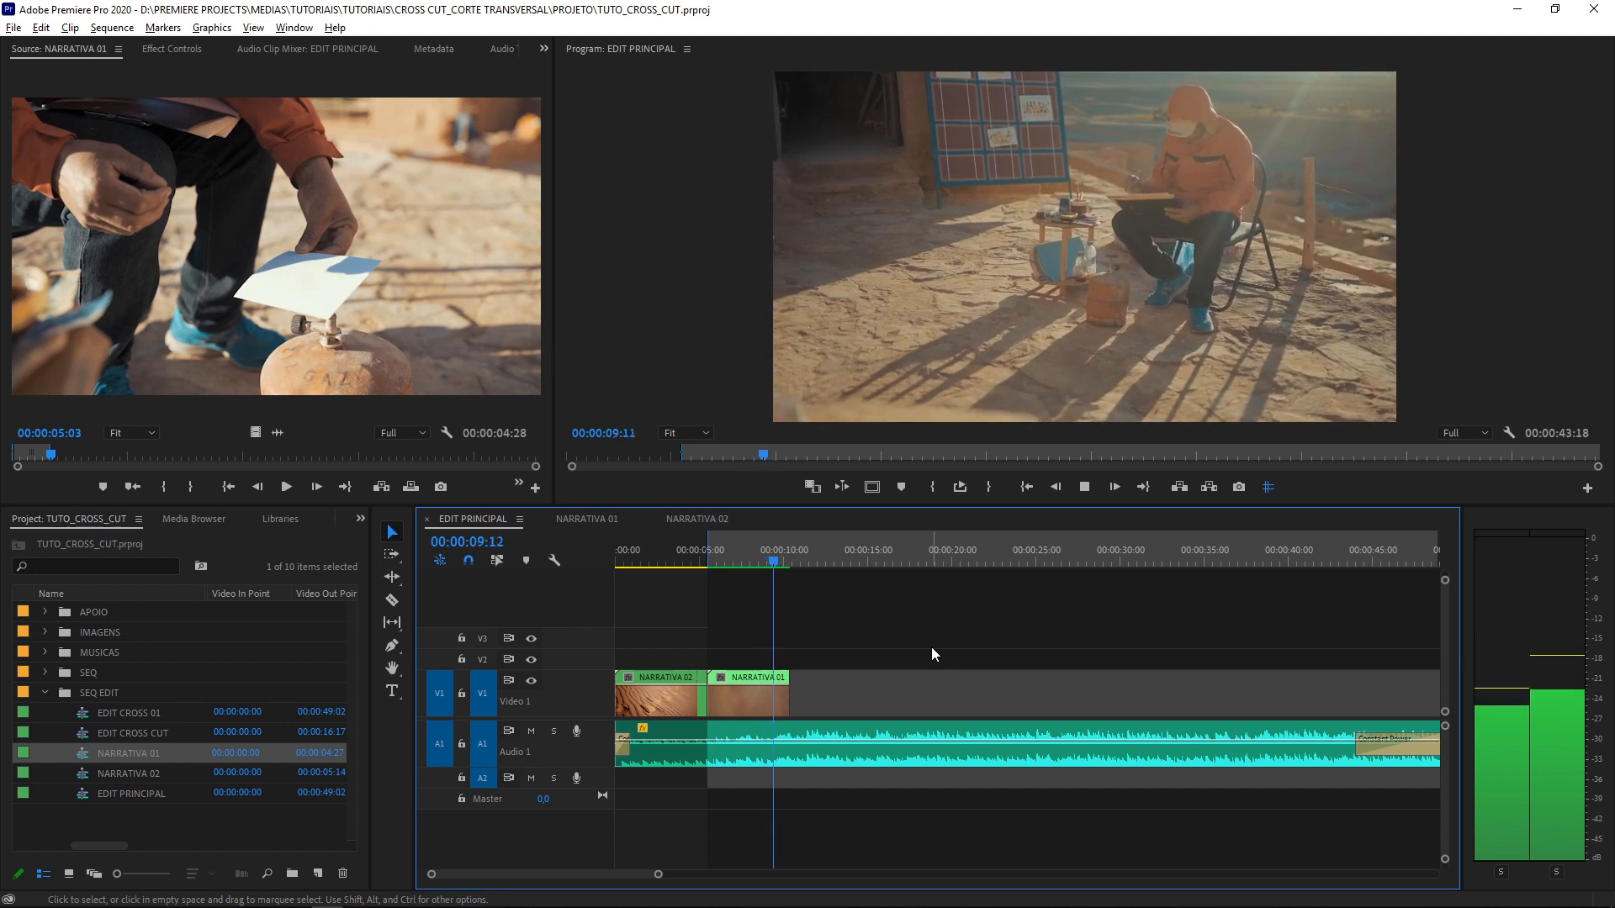
{"action": "key", "text": "space"}
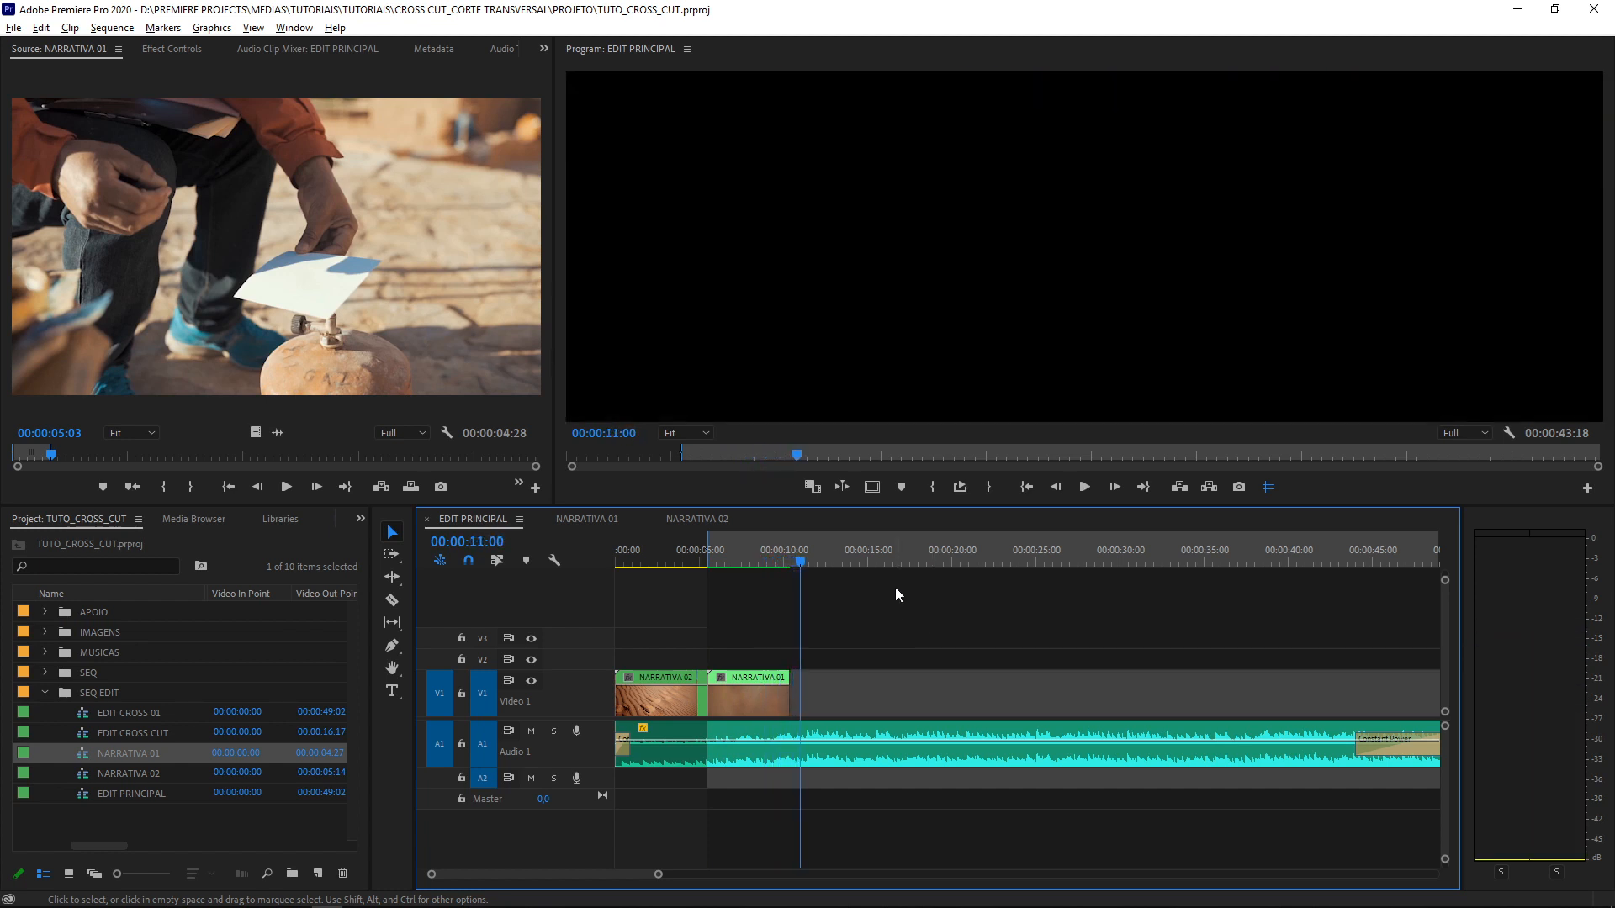
Mark an in point in EDIT PRINCIPAL at 00:00:10:13, where the NARRATIVA 01 clip ends, and load NARRATIVA 02 as the source
{"action": "left_click_drag", "start_coordinate": [840, 552], "coordinate": [790, 552]}
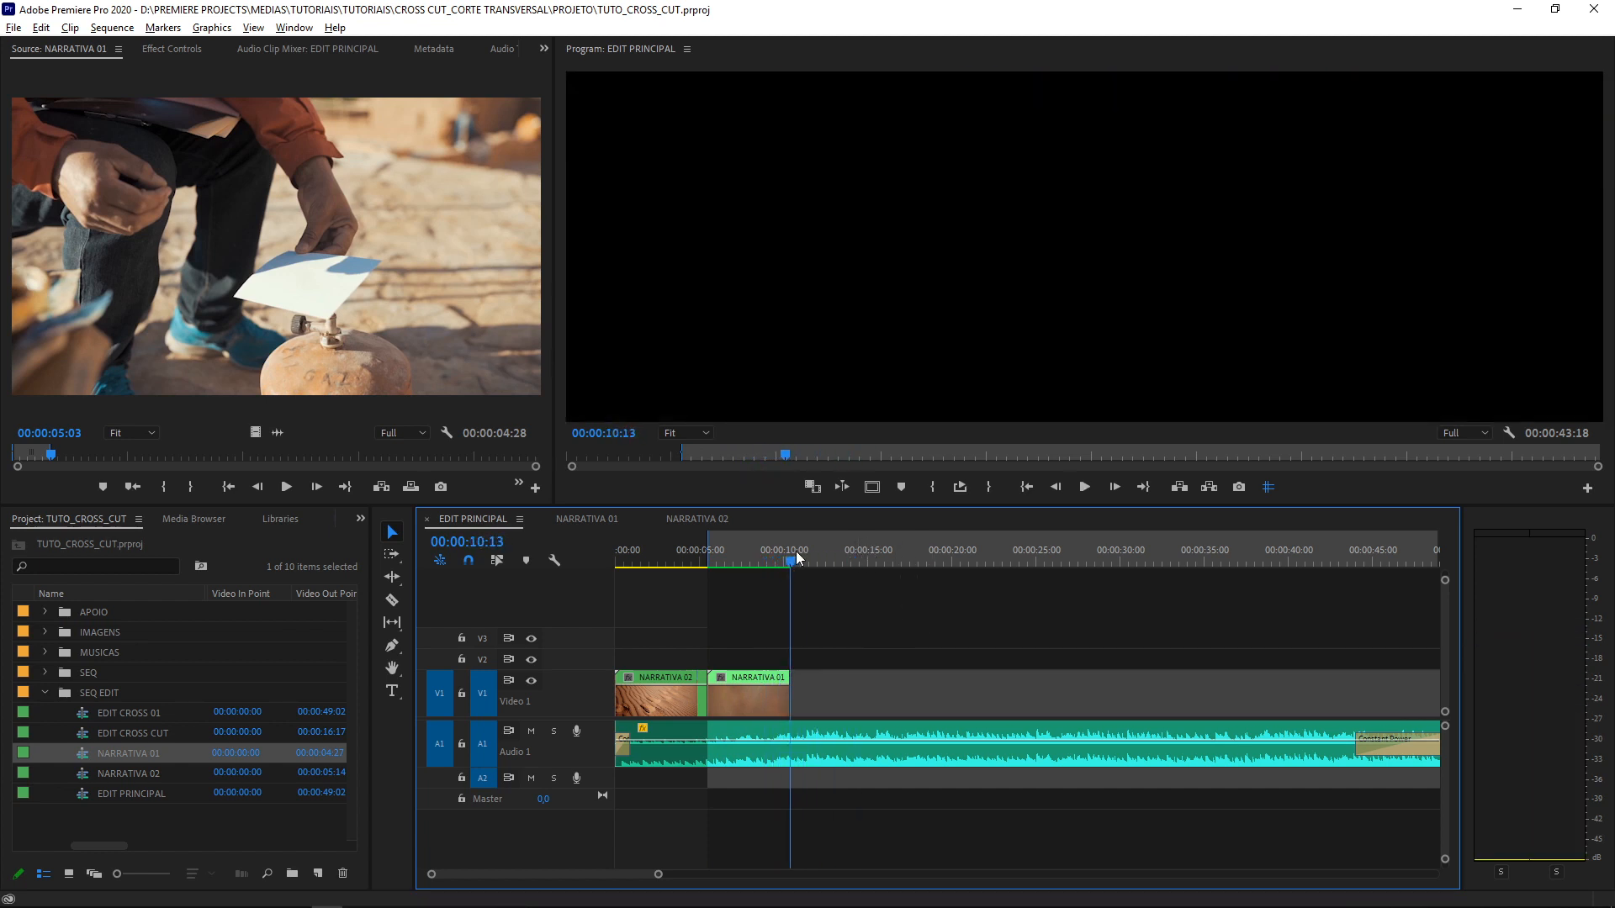
{"action": "key", "text": "i"}
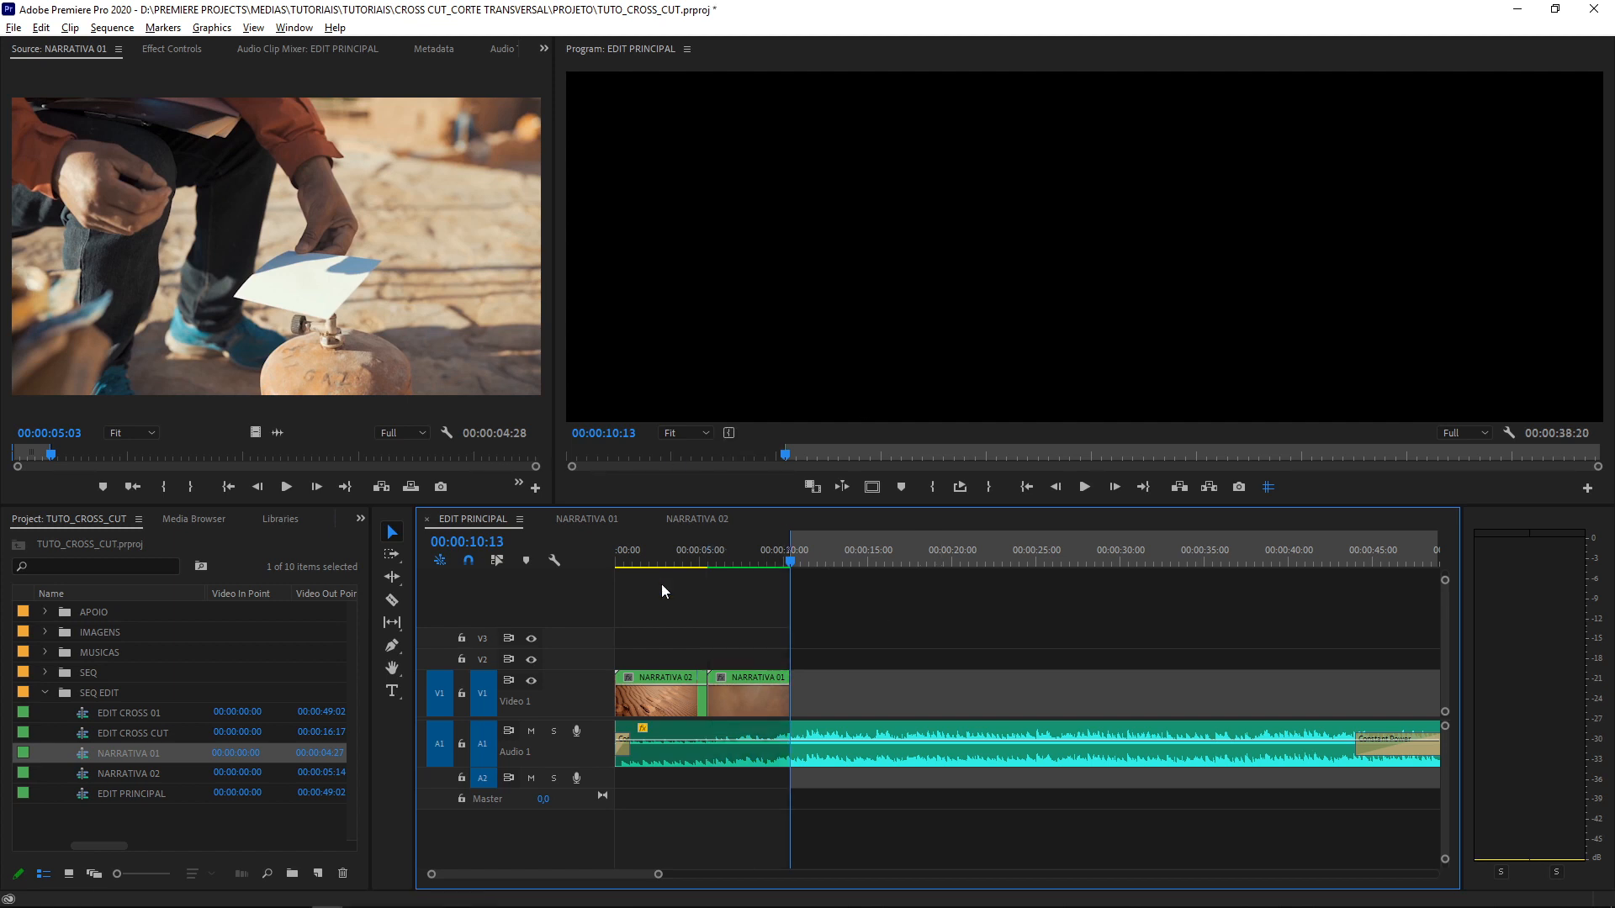
{"action": "left_click", "coordinate": [696, 517]}
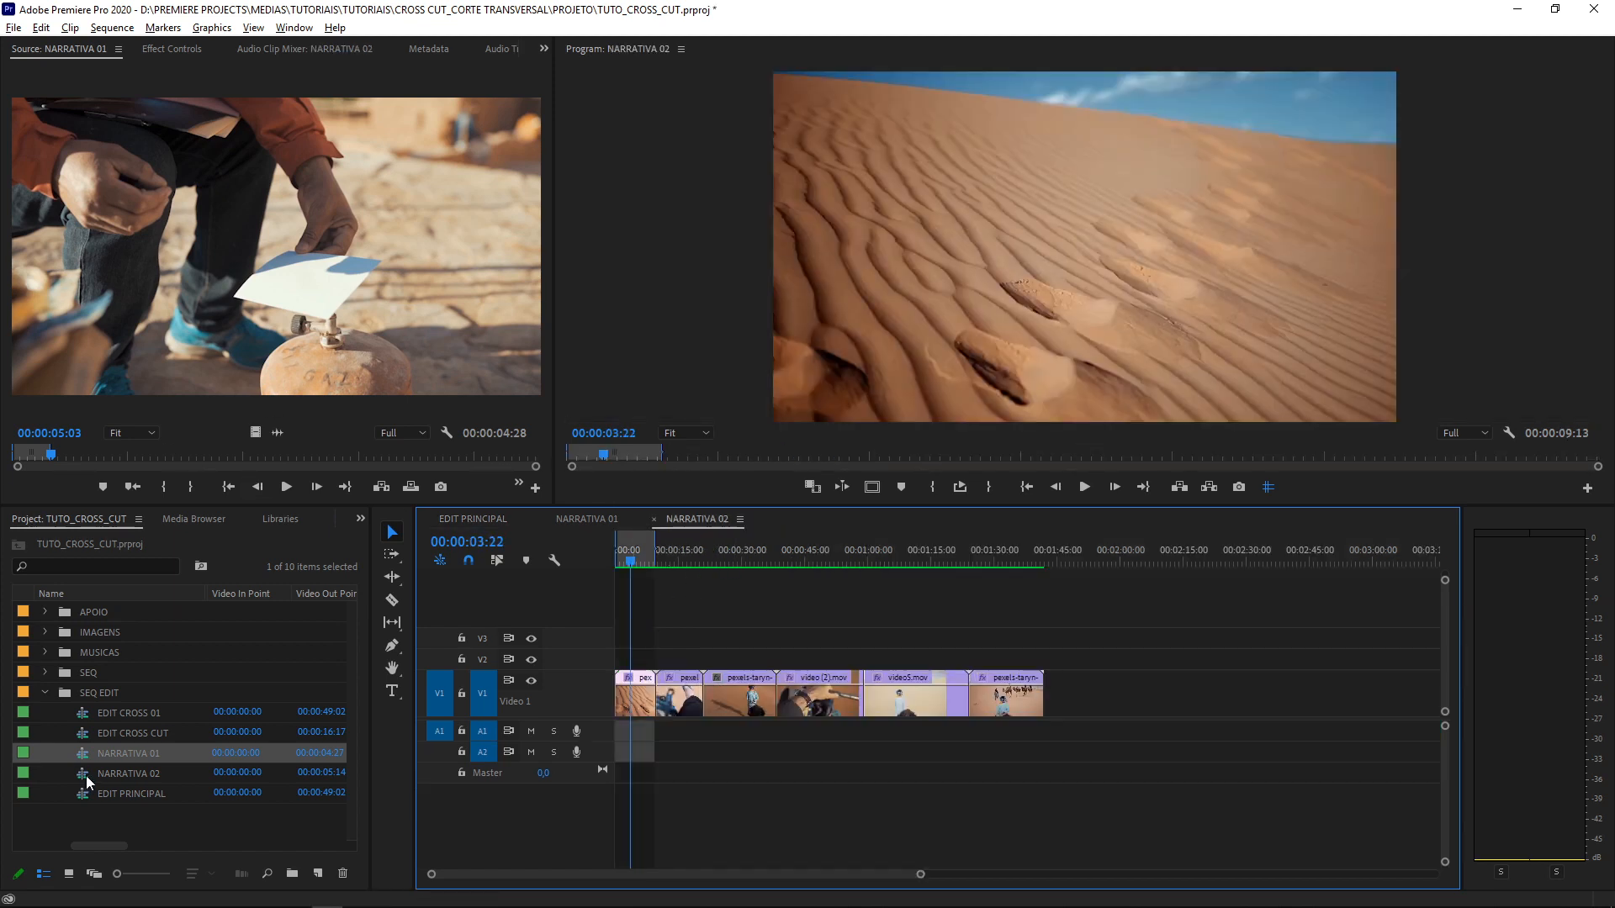
{"action": "left_click_drag", "start_coordinate": [772, 630], "coordinate": [625, 664]}
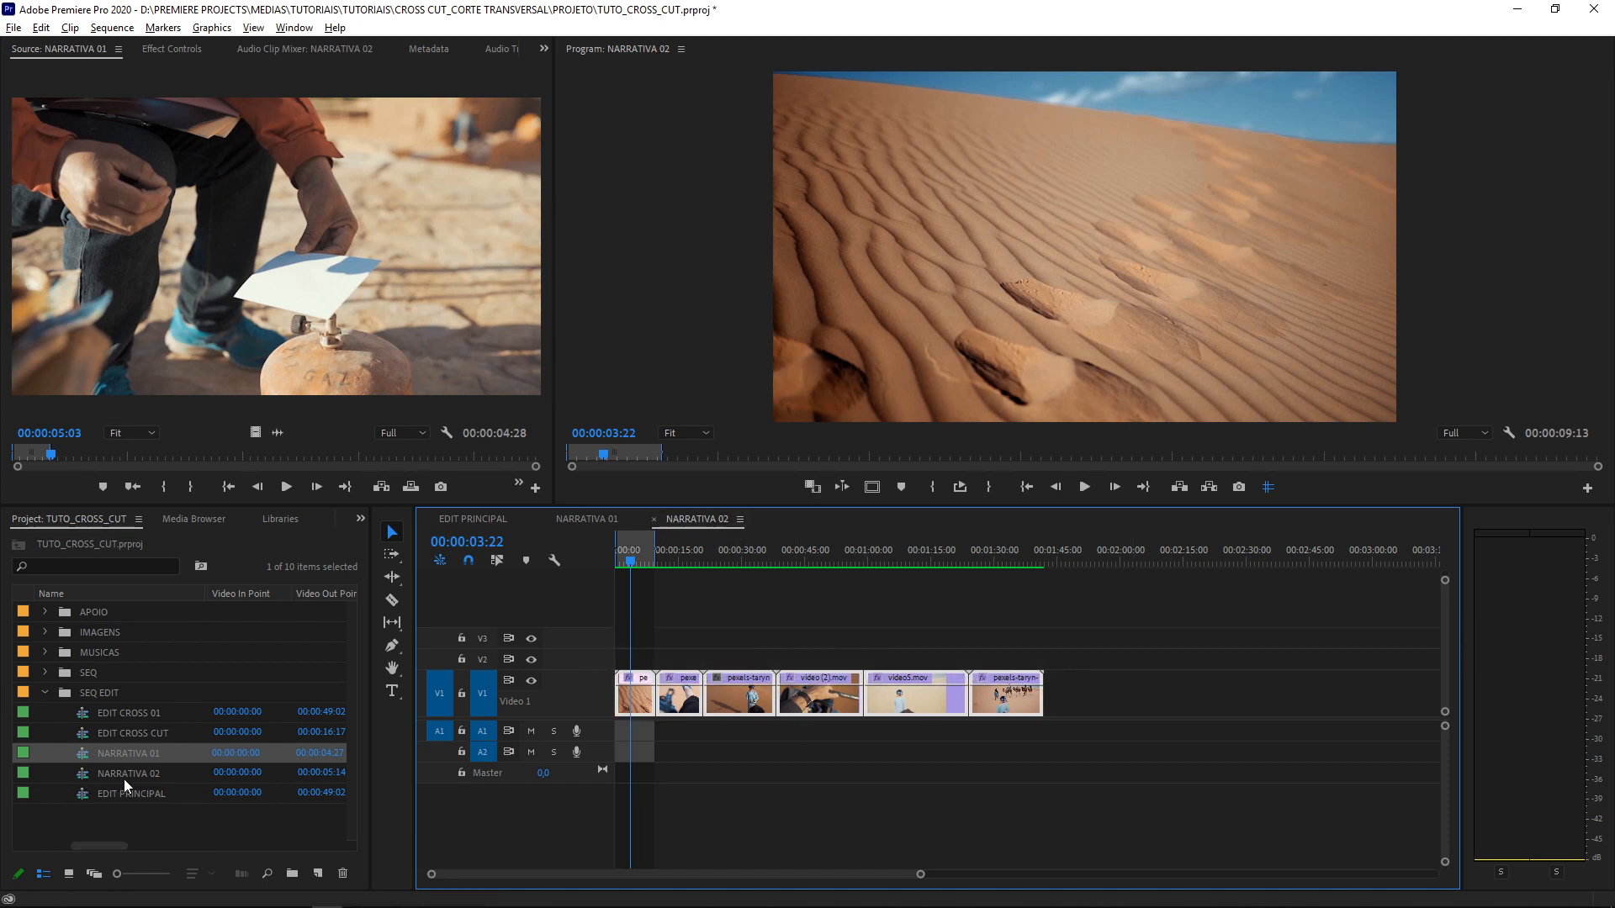
{"action": "left_click", "coordinate": [85, 775]}
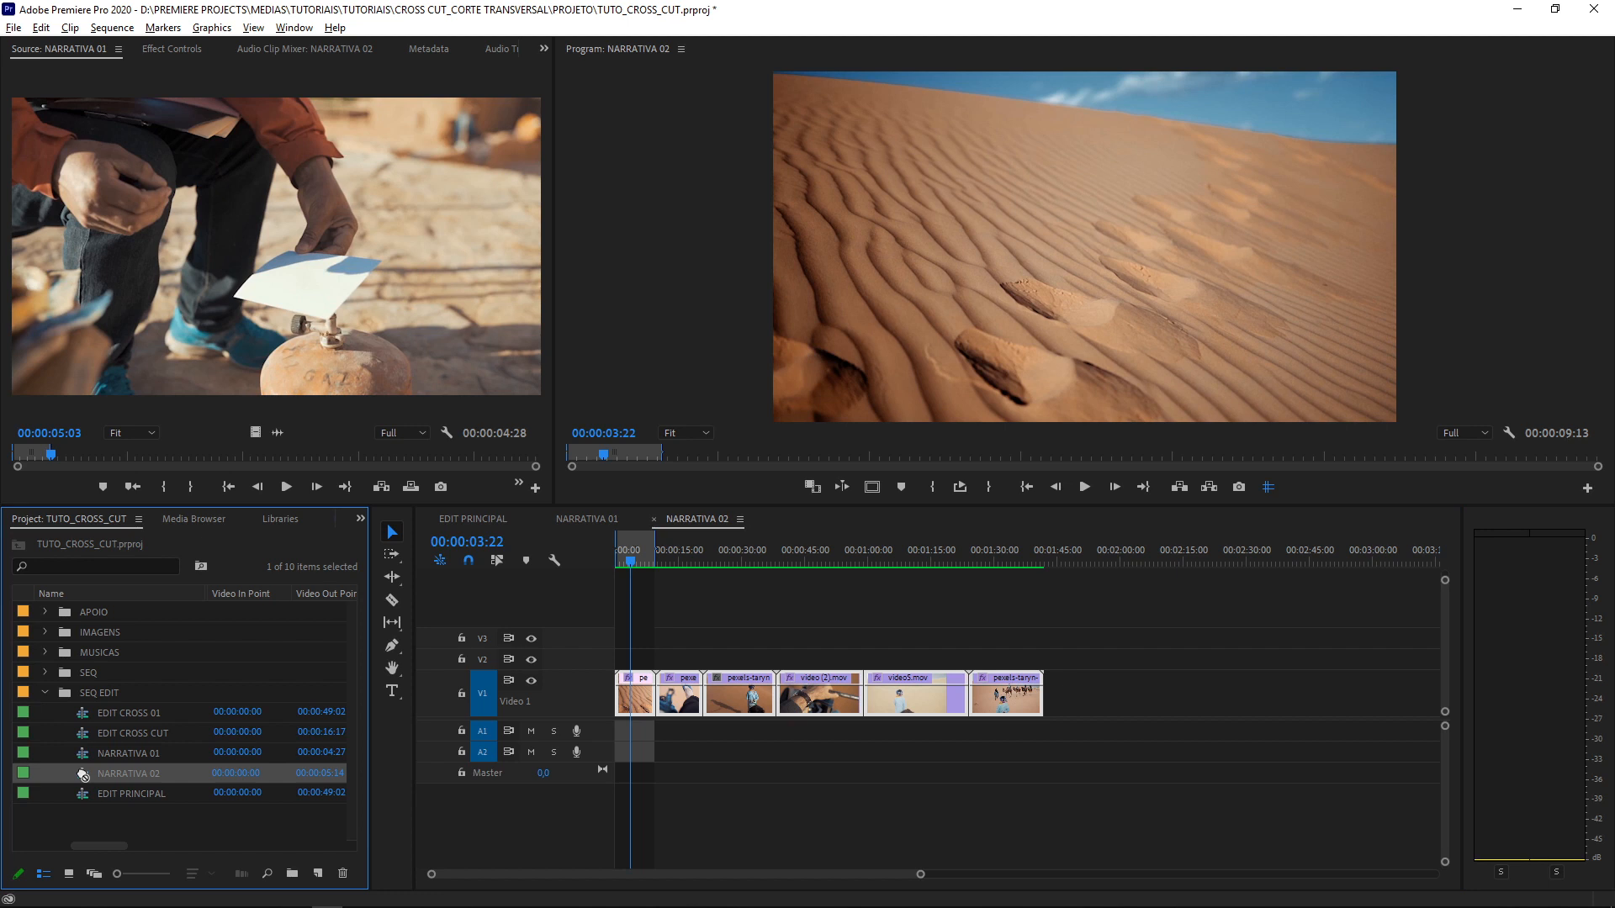
{"action": "left_click_drag", "start_coordinate": [162, 259], "coordinate": [344, 356]}
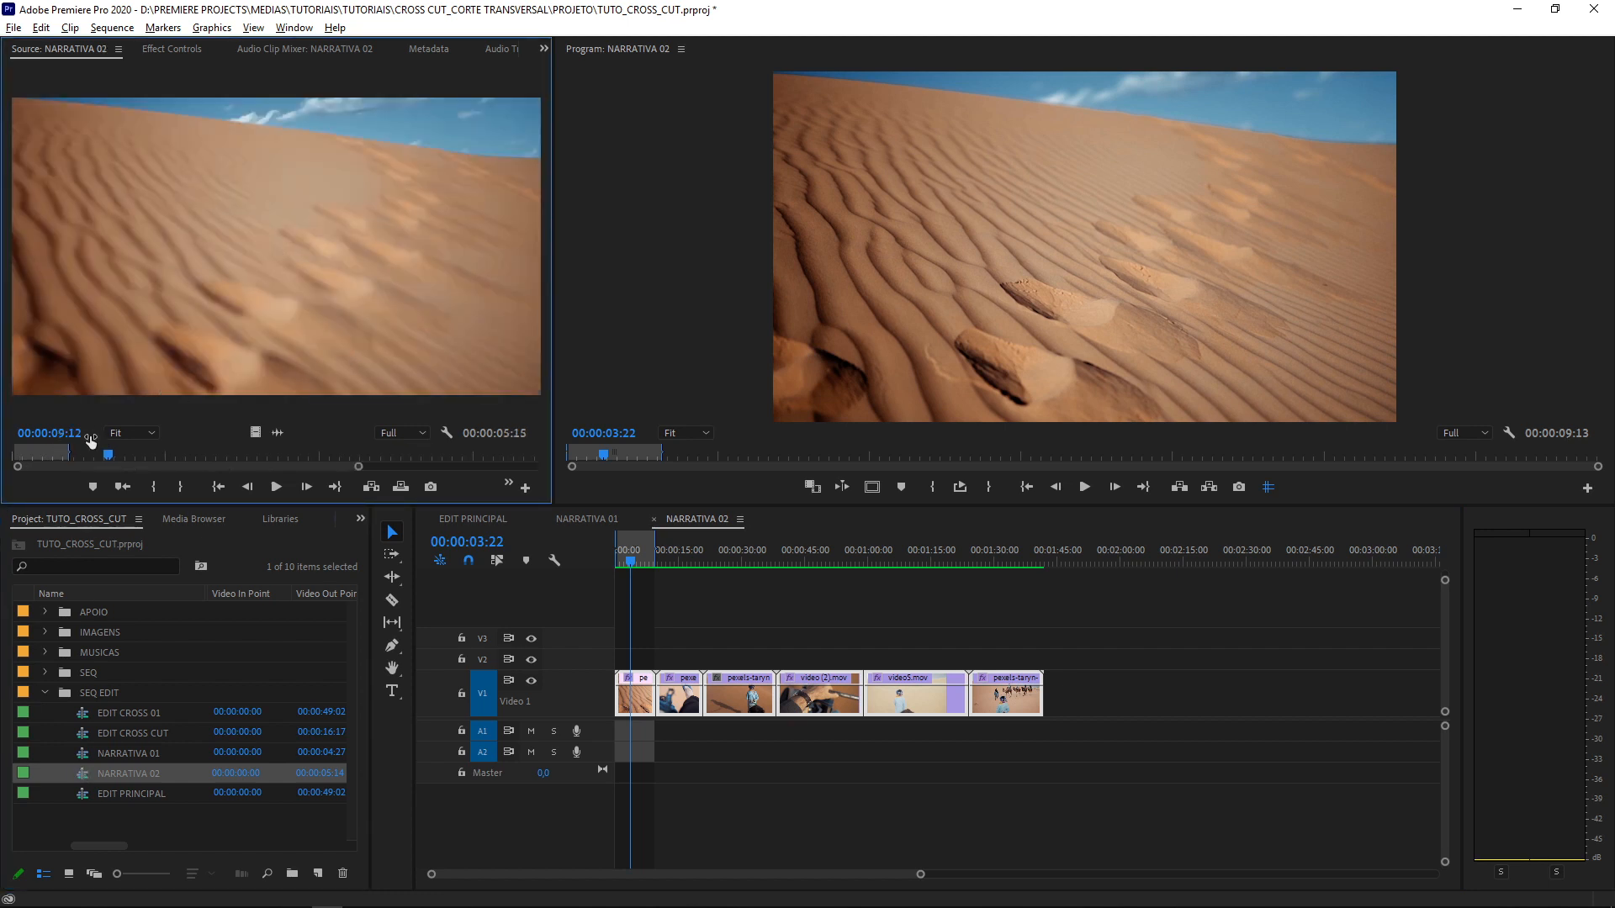
Mark the NARRATIVA 02 source from 00:00:10:12 to 00:00:14:09, covering the shot of the sandalled foot
{"action": "mouse_move", "coordinate": [99, 457]}
{"action": "left_mouse_down"}
{"action": "mouse_move", "coordinate": [73, 457]}
{"action": "mouse_move", "coordinate": [143, 466]}
{"action": "mouse_move", "coordinate": [121, 455]}
{"action": "left_mouse_up"}
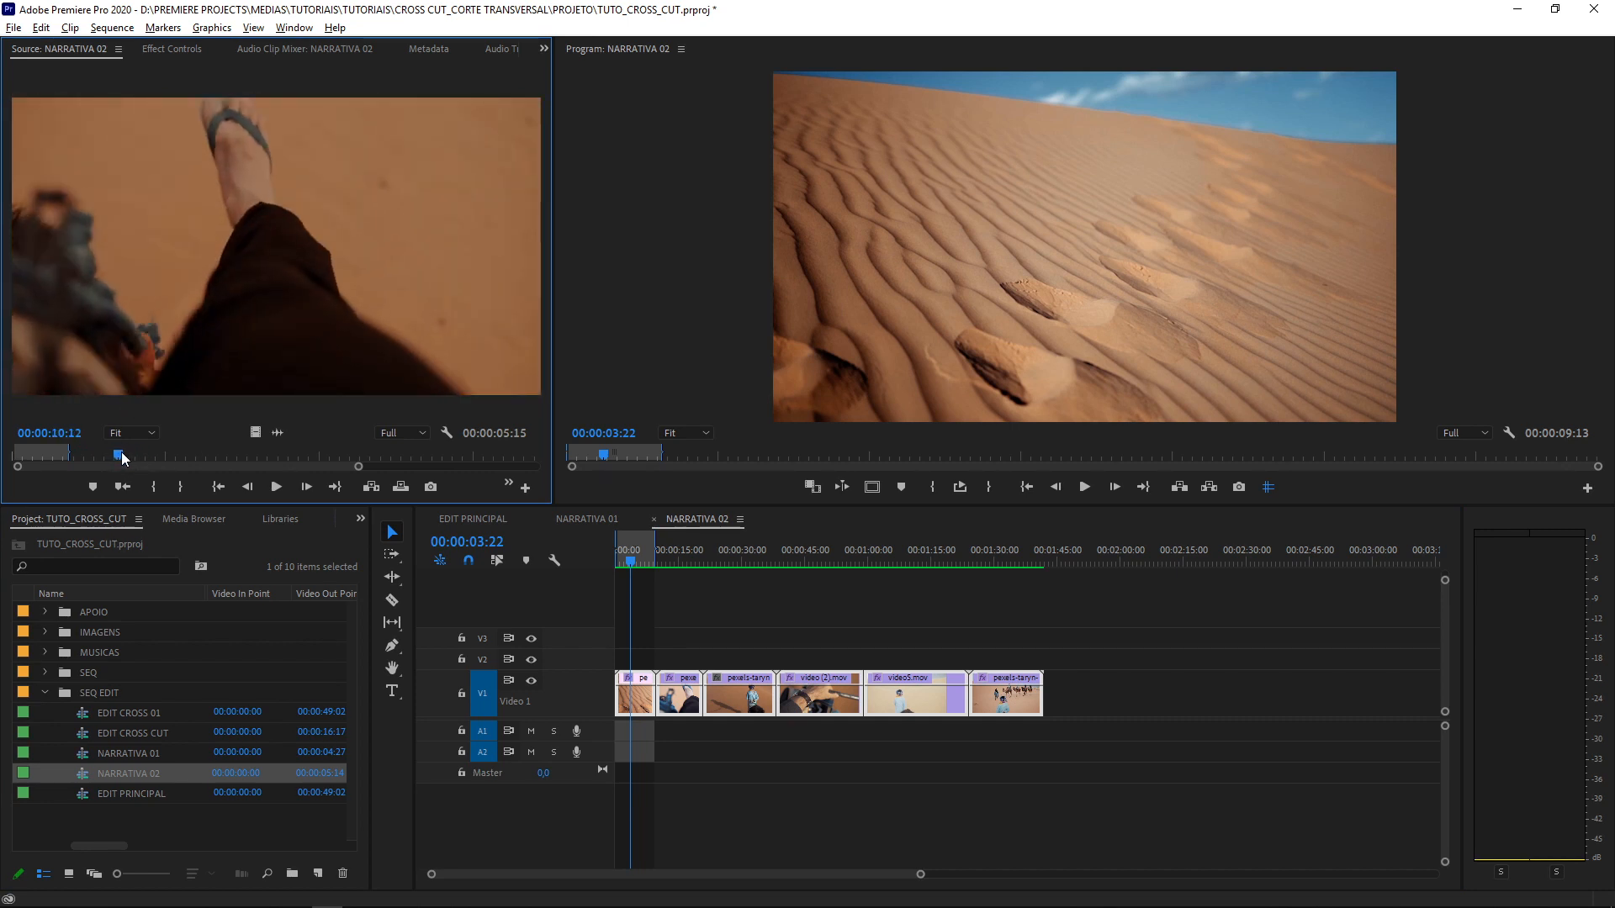
{"action": "key", "text": "i"}
{"action": "key", "text": "space"}
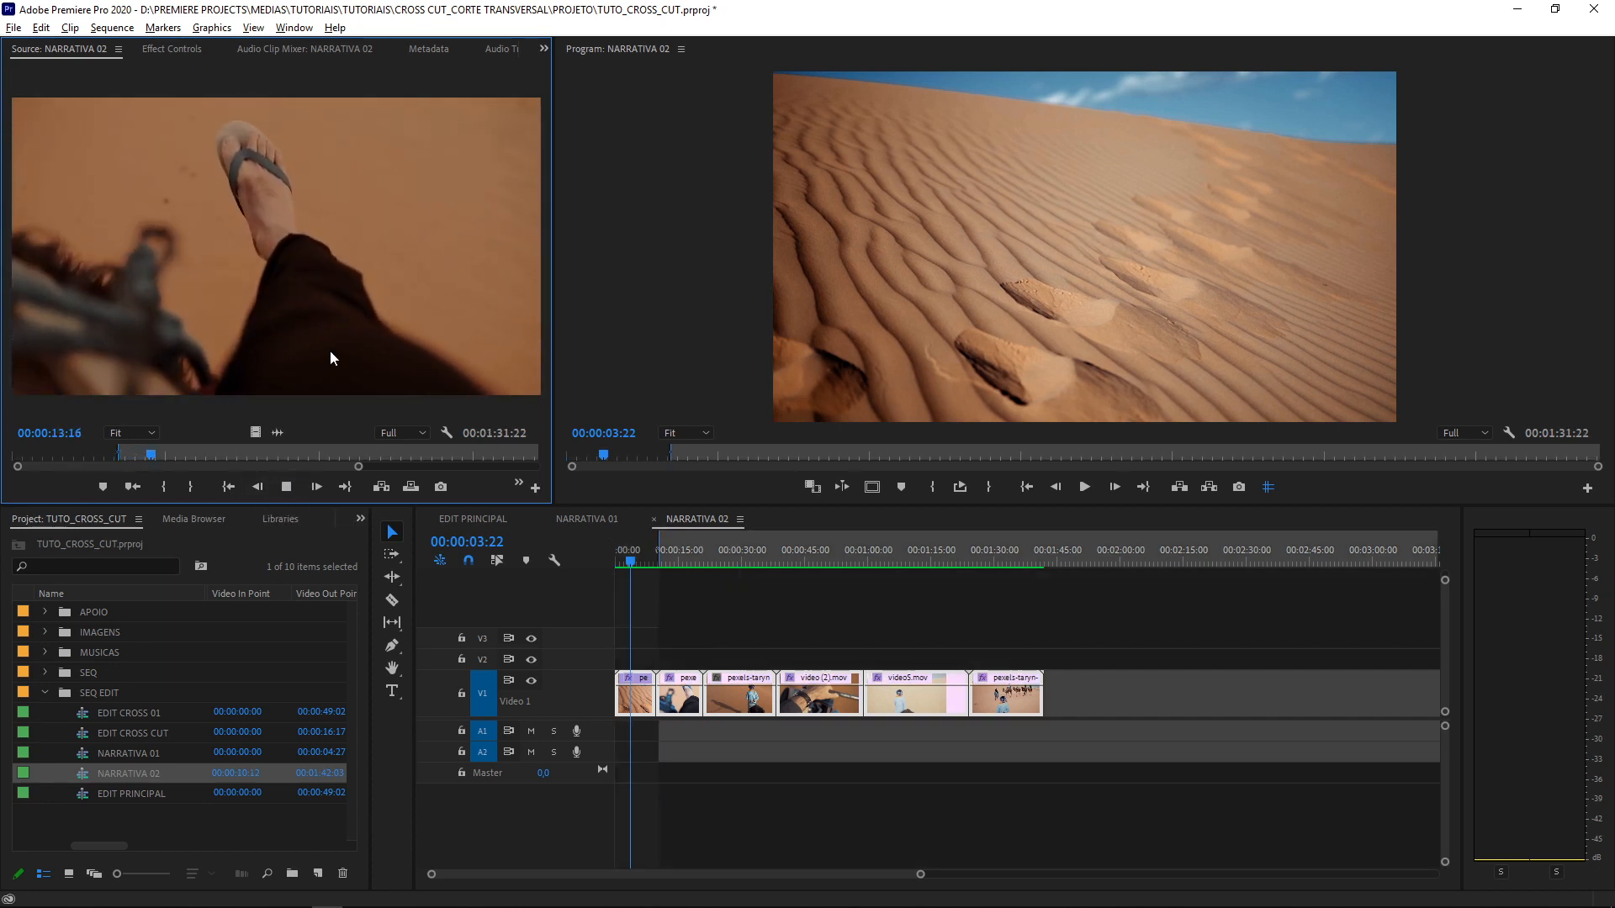
{"action": "key", "text": "space"}
{"action": "key", "text": "o"}
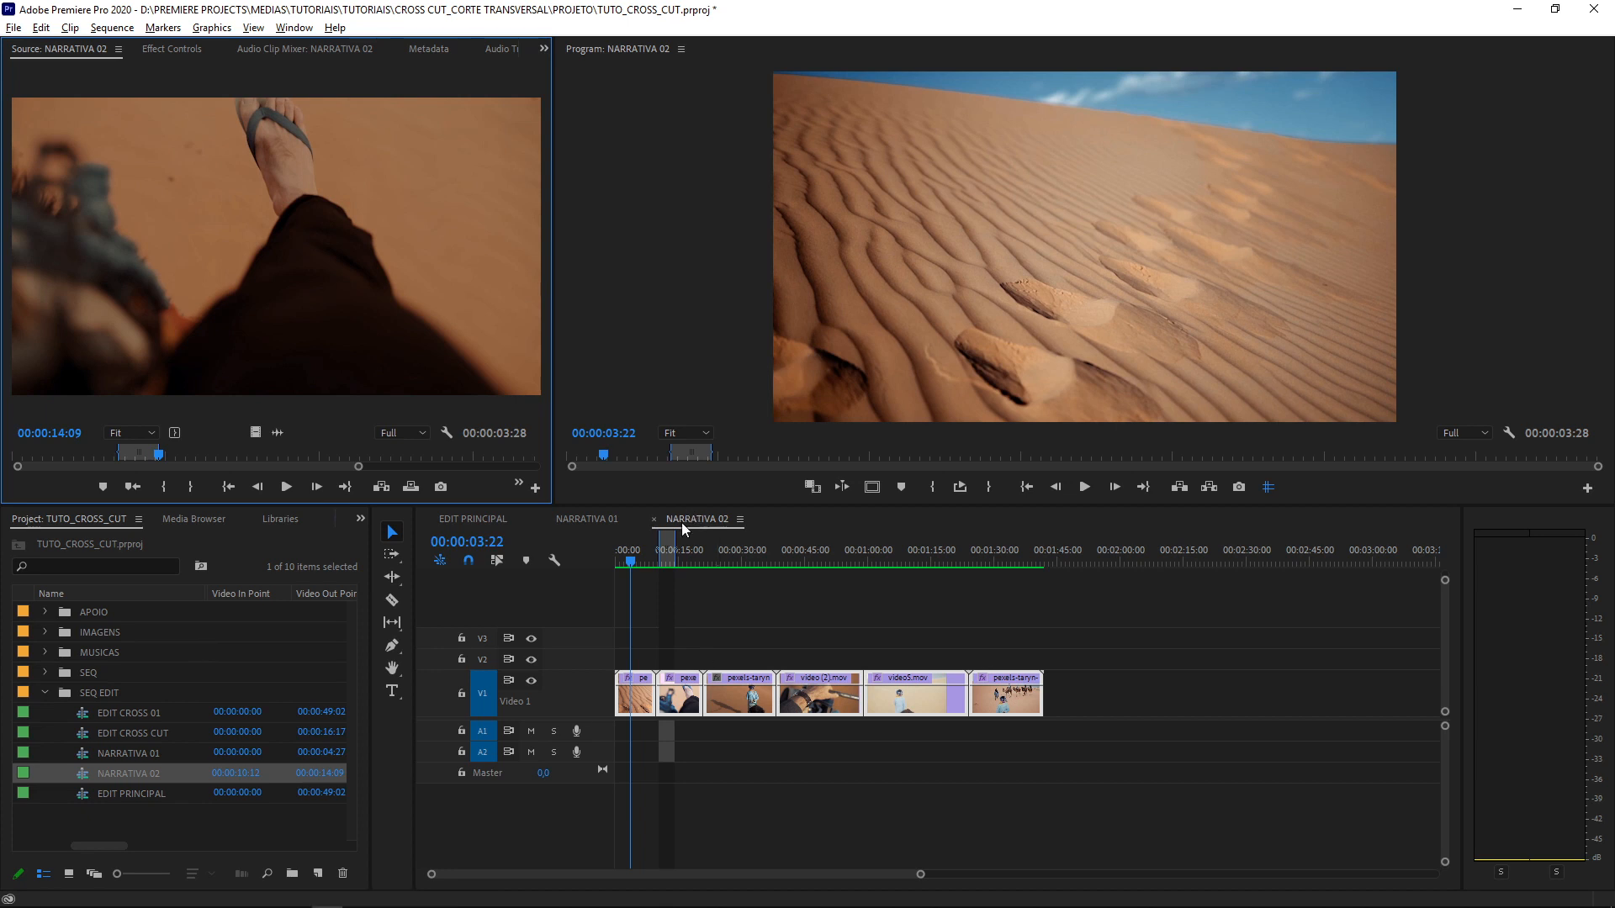
Place the marked NARRATIVA 02 video in EDIT PRINCIPAL on Video 1 directly after the NARRATIVA 01 clip and play it back
{"action": "left_click", "coordinate": [473, 518]}
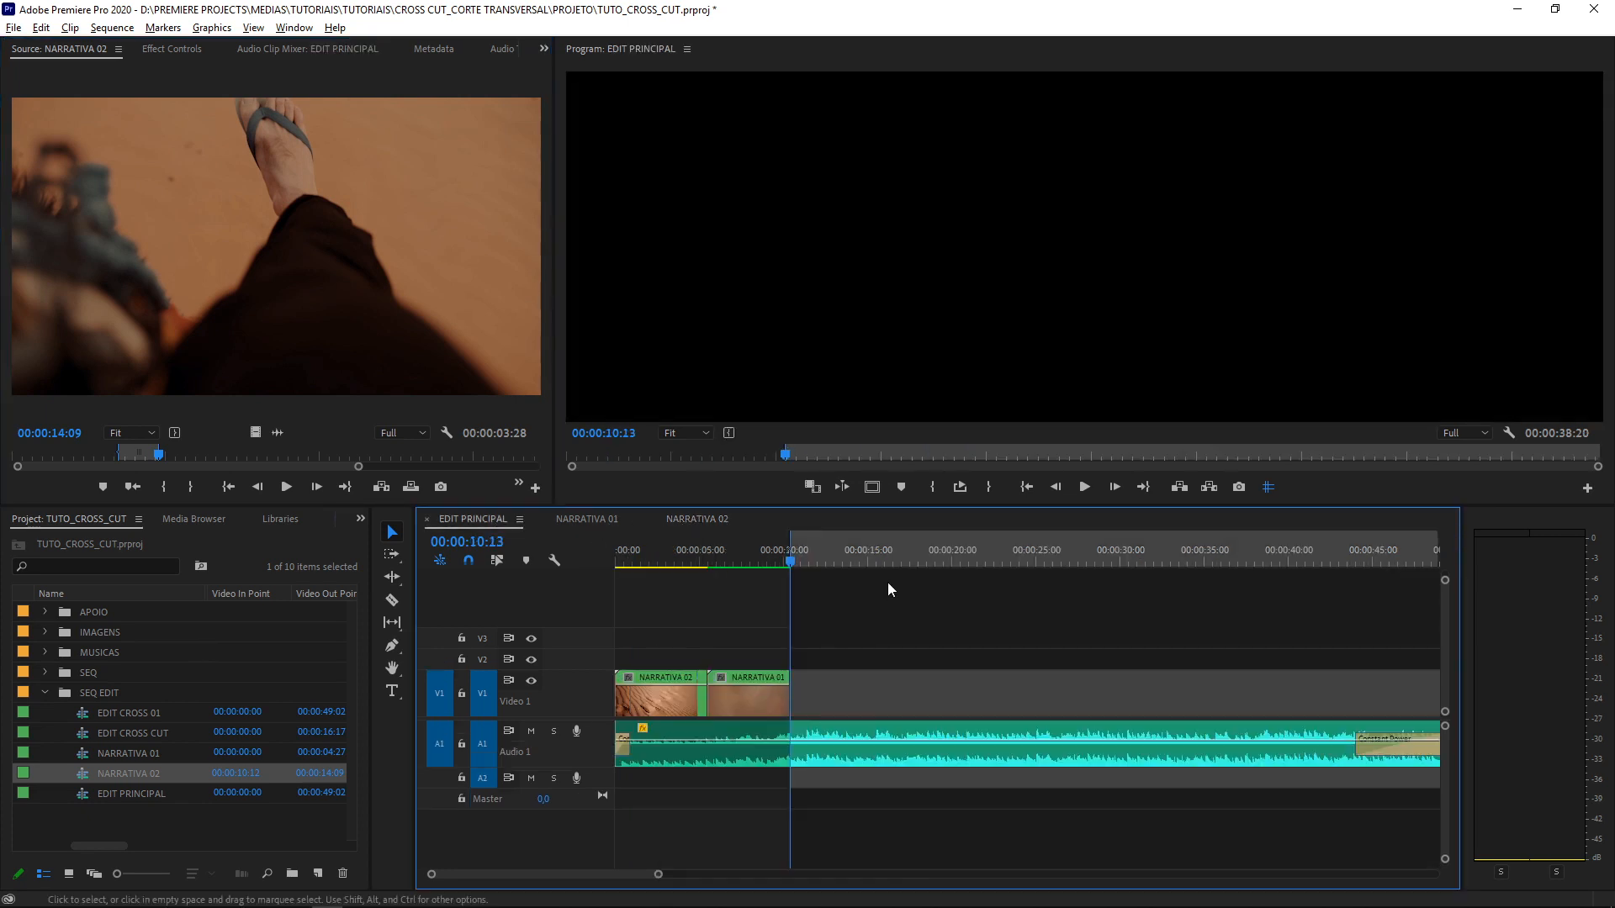
{"action": "left_click", "coordinate": [256, 434]}
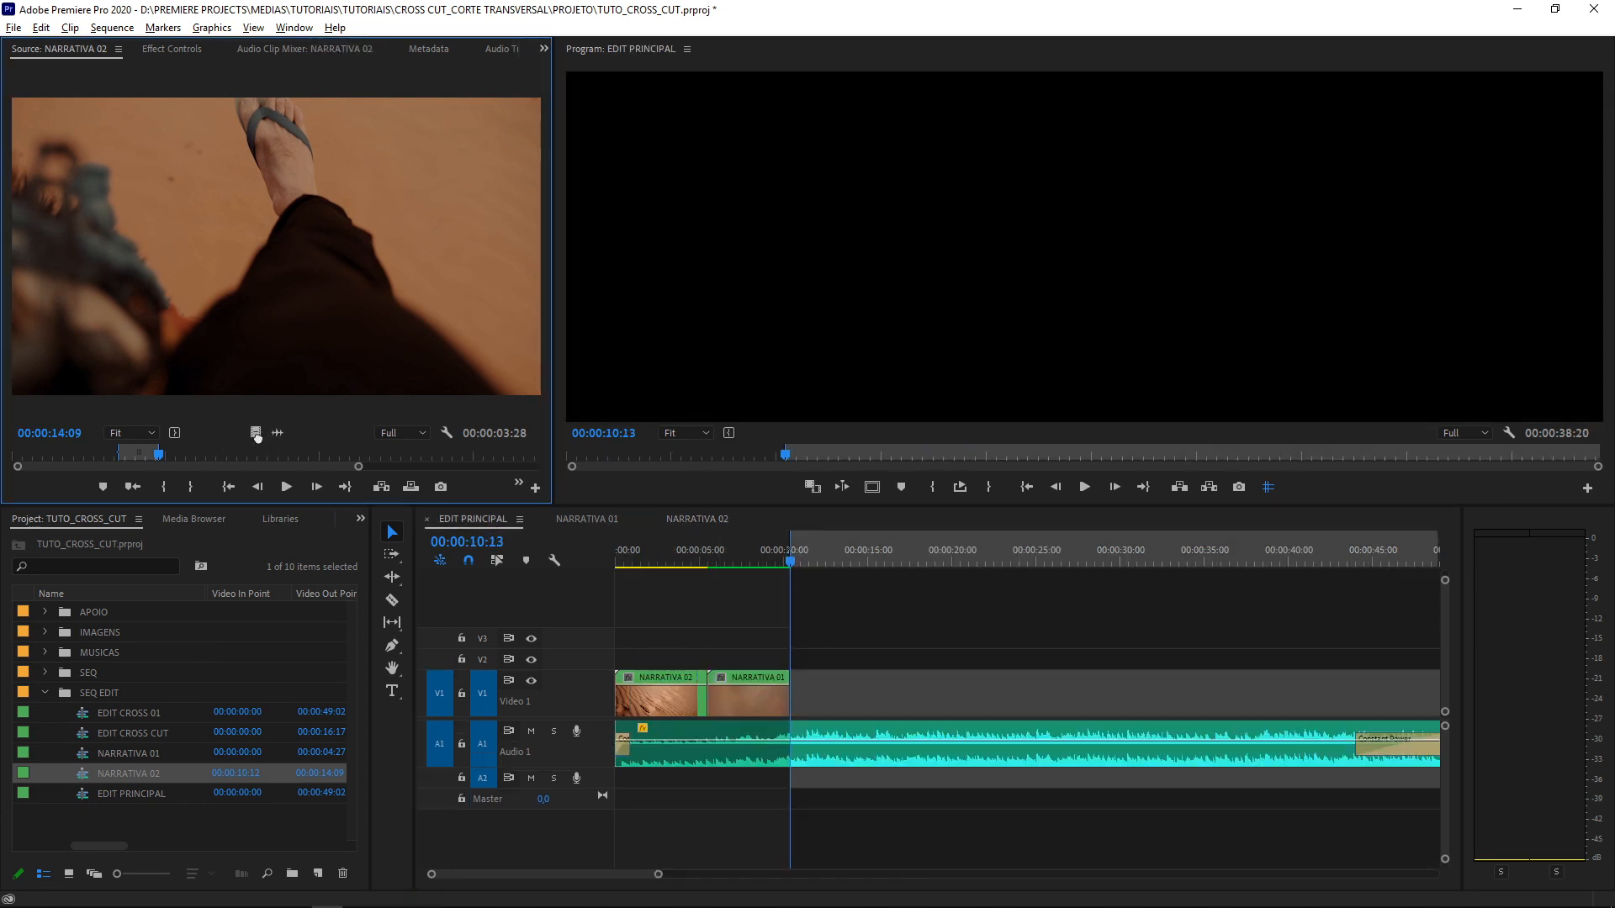
{"action": "left_click_drag", "start_coordinate": [256, 434], "coordinate": [799, 698]}
{"action": "key", "text": "shift+k"}
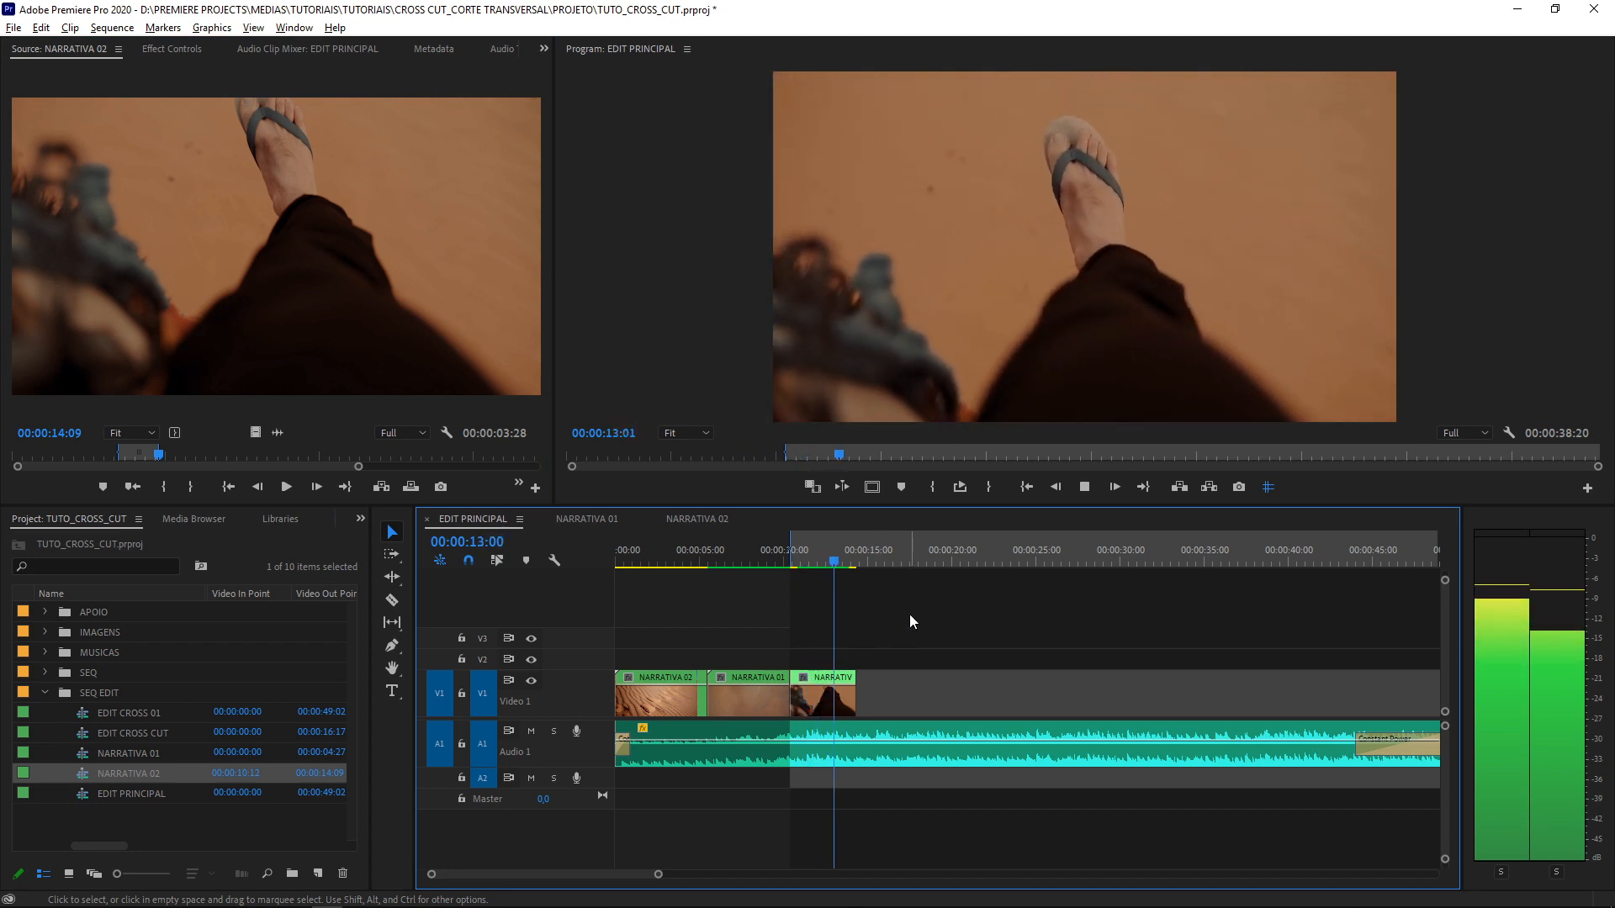
{"action": "key", "text": "space"}
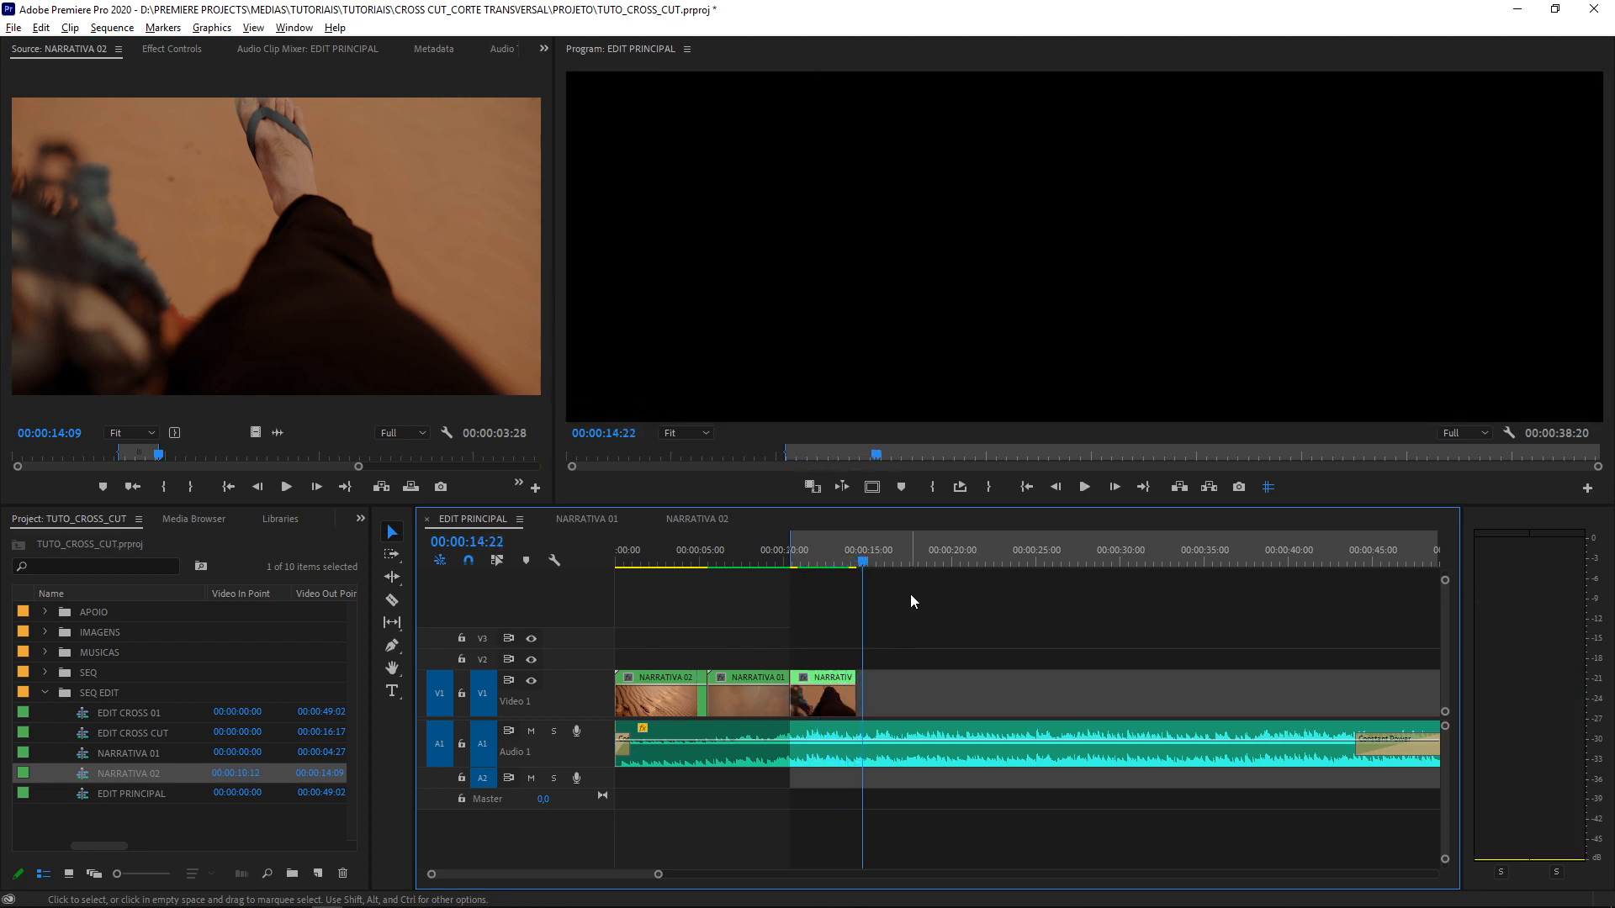
Mark an in point in EDIT PRINCIPAL at 00:00:14:11, the end of the last clip, and load NARRATIVA 01 as the source
{"action": "key", "text": "Up"}
{"action": "key", "text": "i"}
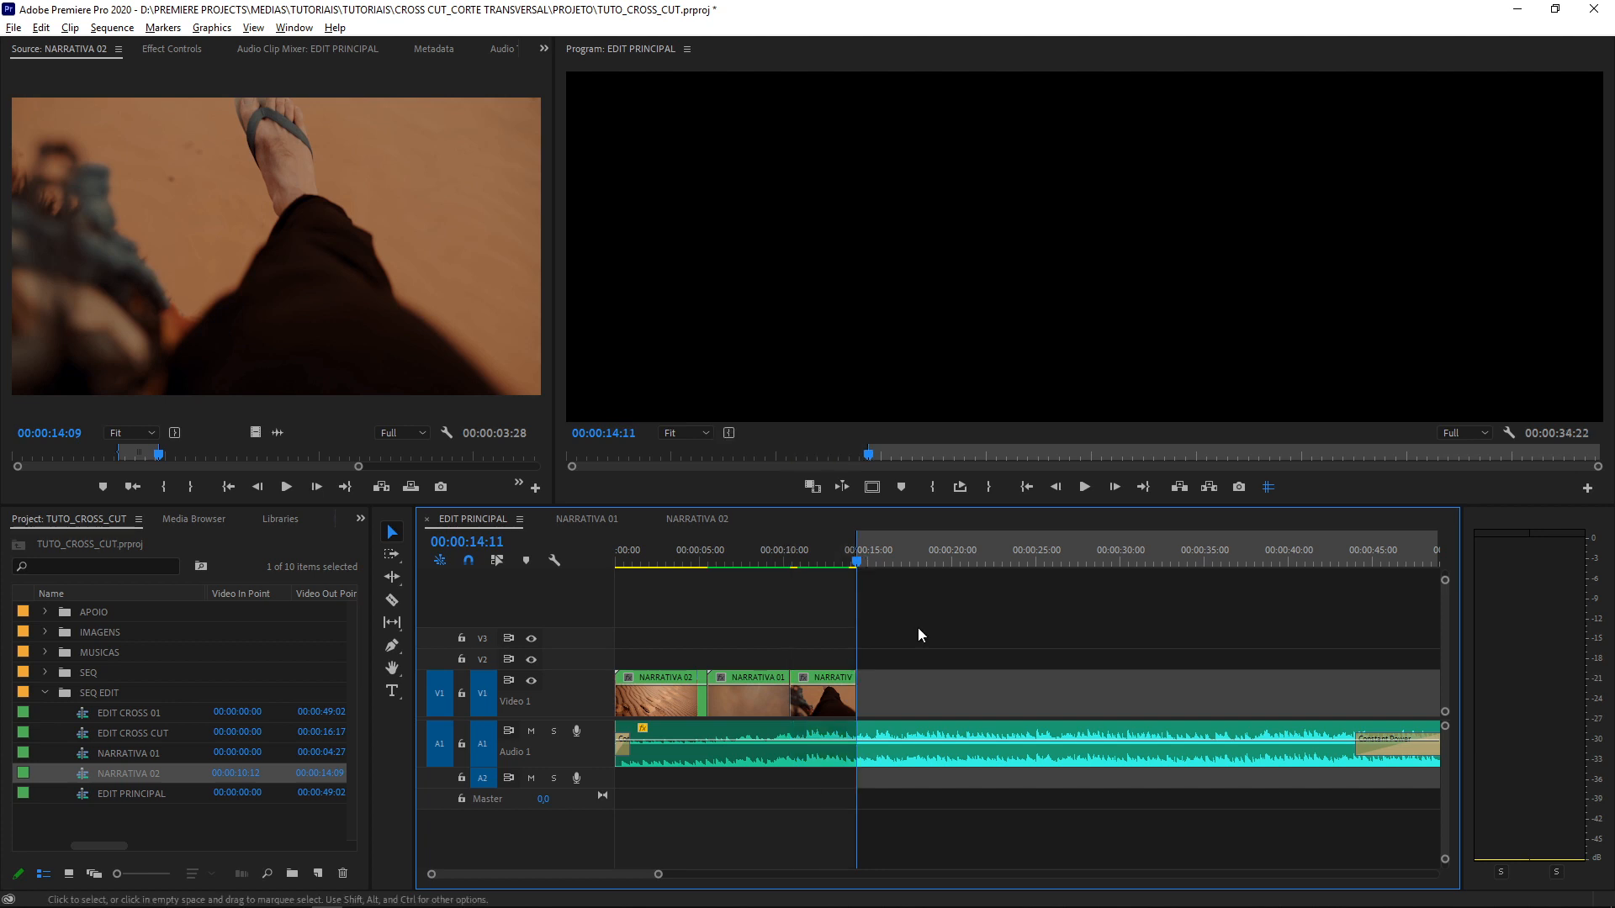
{"action": "left_click", "coordinate": [86, 755]}
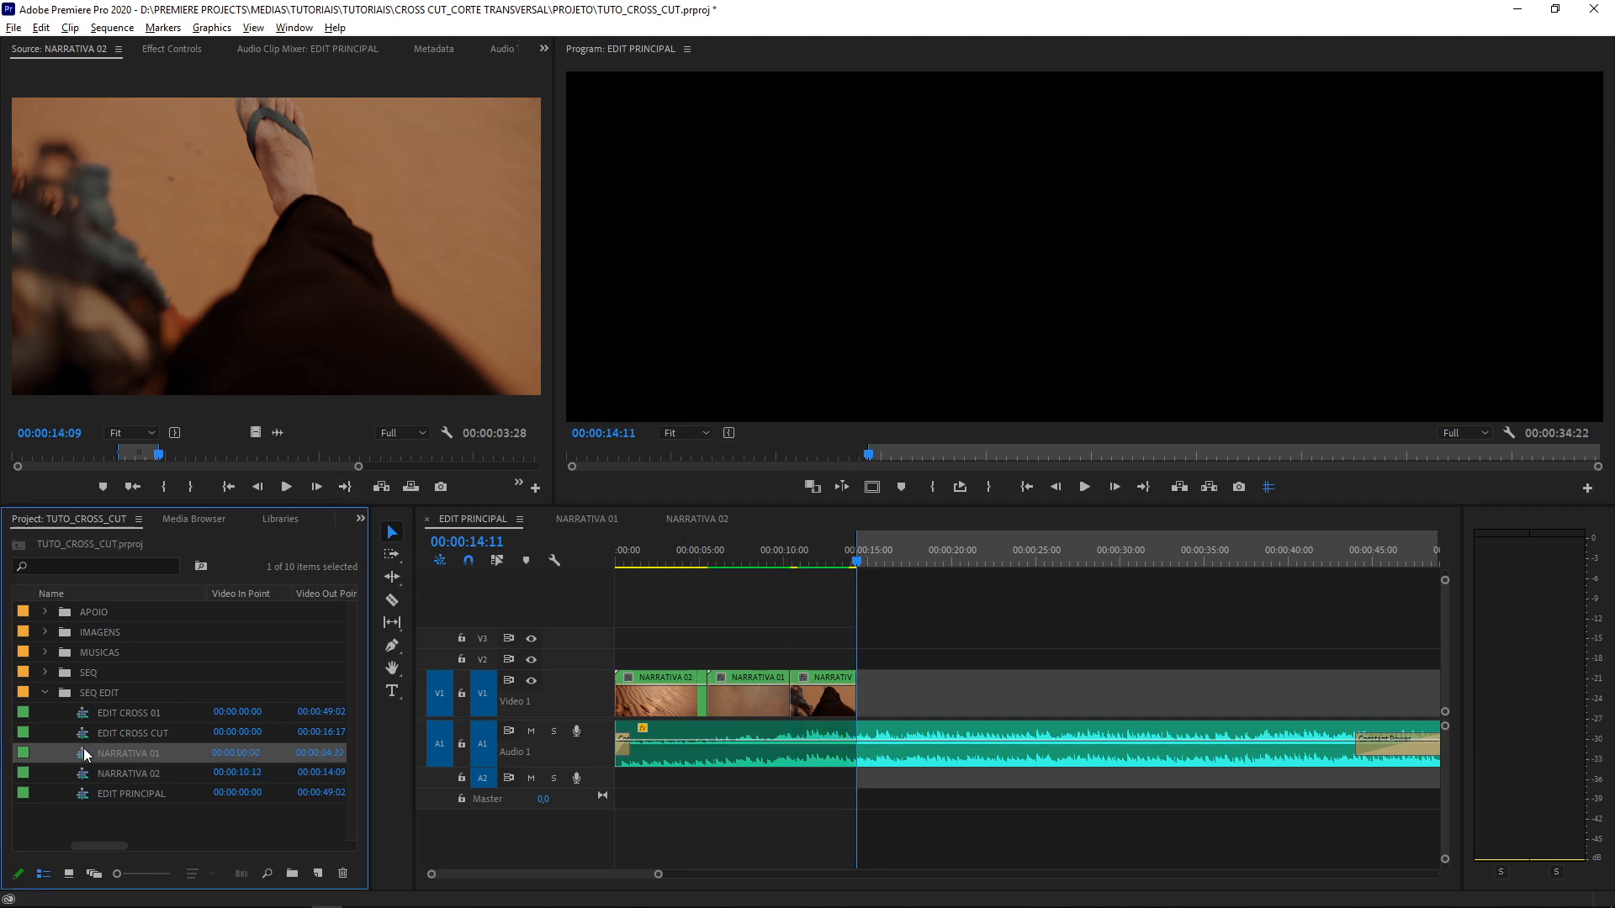
{"action": "left_click_drag", "start_coordinate": [200, 330], "coordinate": [201, 330]}
Mark the NARRATIVA 01 source from 00:00:06:16 to 00:00:11:26, covering the gas burner shot
{"action": "mouse_move", "coordinate": [59, 457]}
{"action": "left_mouse_down"}
{"action": "mouse_move", "coordinate": [40, 458]}
{"action": "mouse_move", "coordinate": [80, 459]}
{"action": "mouse_move", "coordinate": [66, 464]}
{"action": "left_mouse_up"}
{"action": "key", "text": "i"}
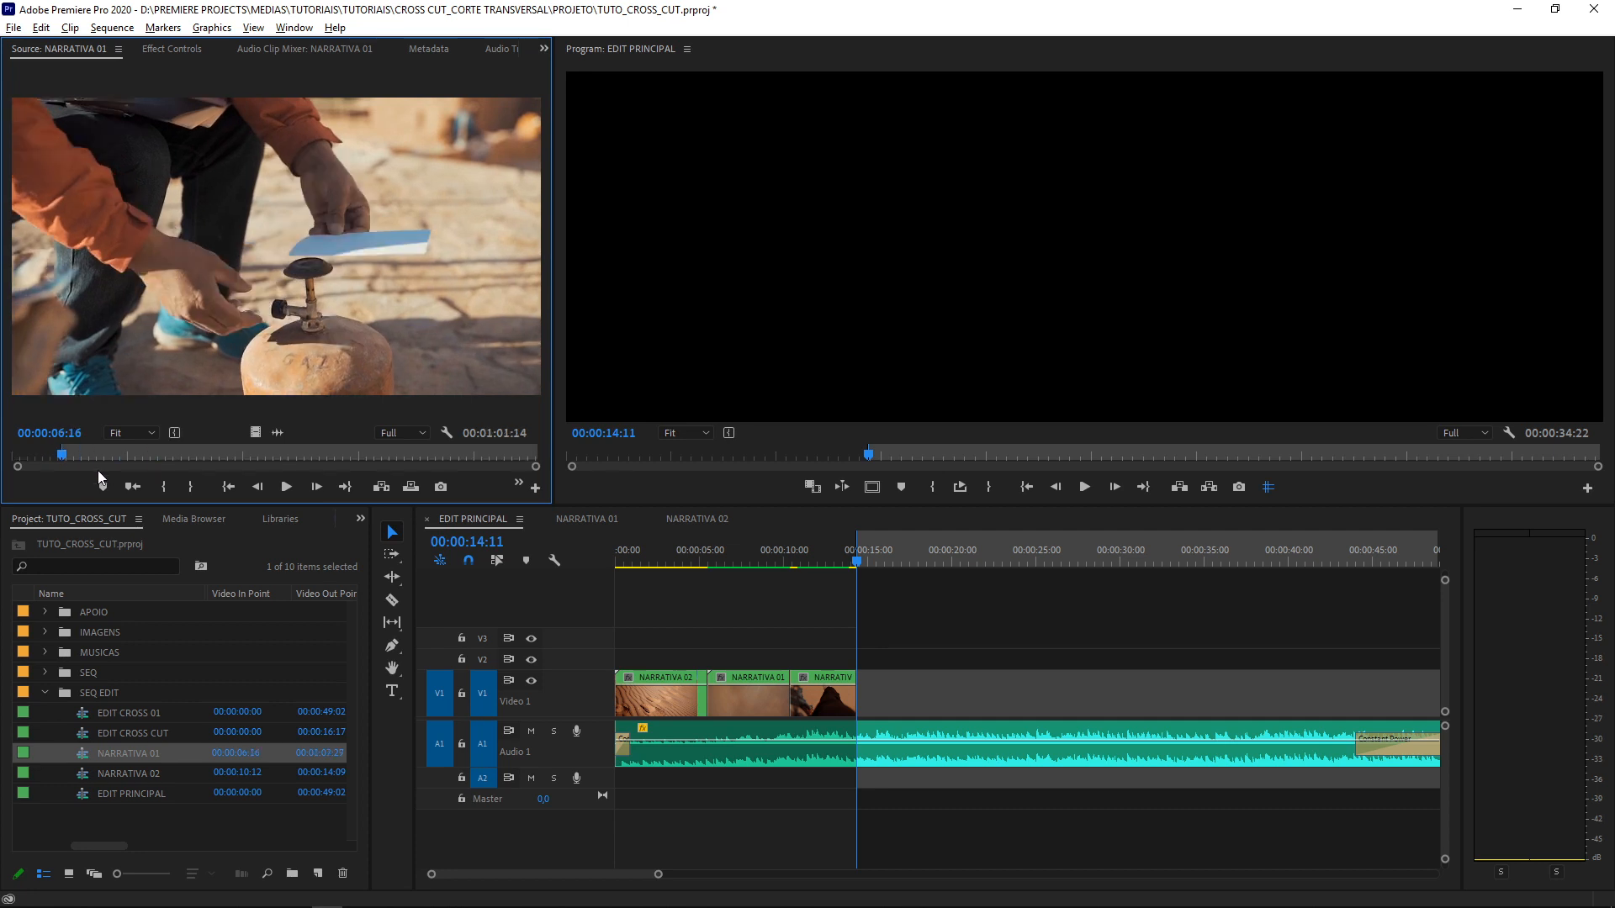
{"action": "key", "text": "space"}
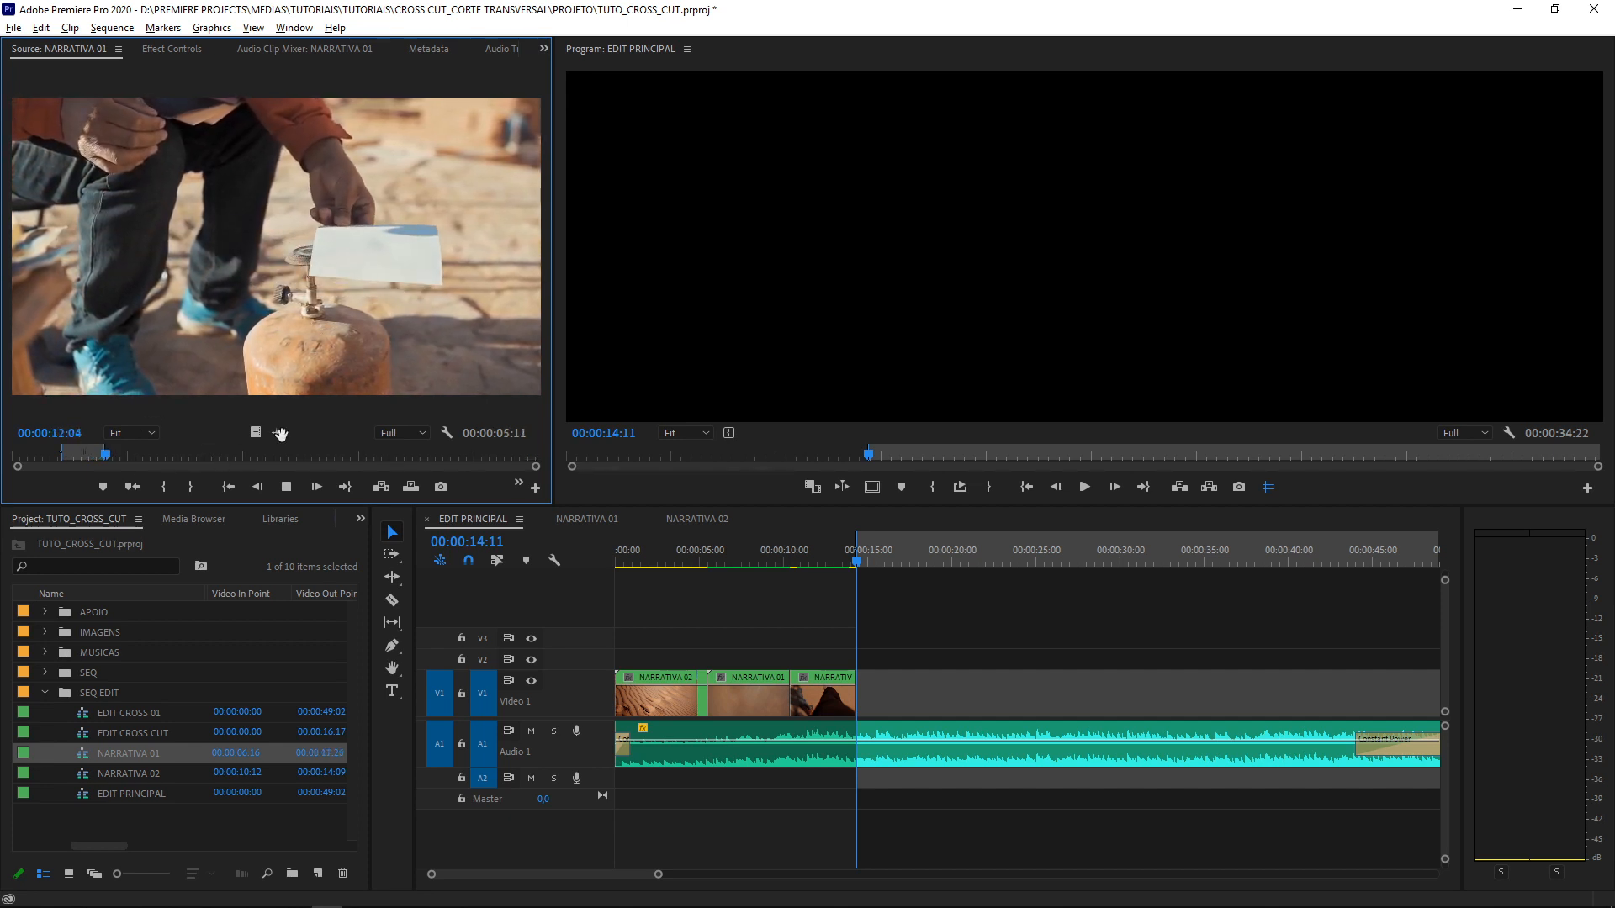
{"action": "key", "text": "o"}
{"action": "key", "text": "space"}
Place the marked NARRATIVA 01 video on Video 1 at 00:00:14:11 in EDIT PRINCIPAL and play back the new cut
{"action": "left_click_drag", "start_coordinate": [258, 433], "coordinate": [866, 710]}
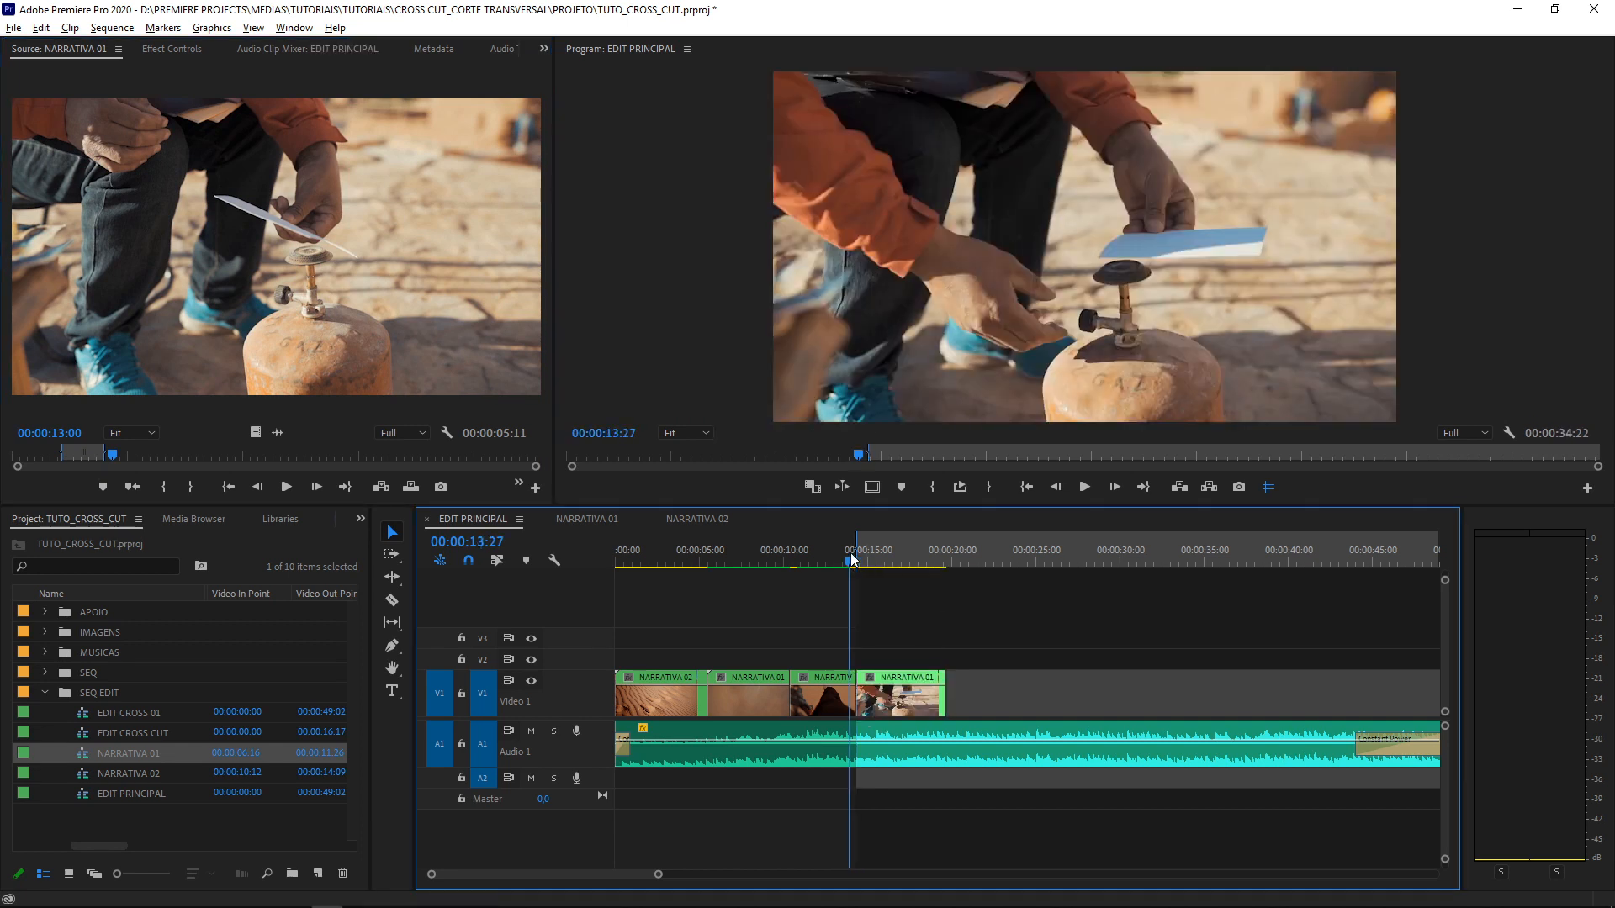
{"action": "key", "text": "space"}
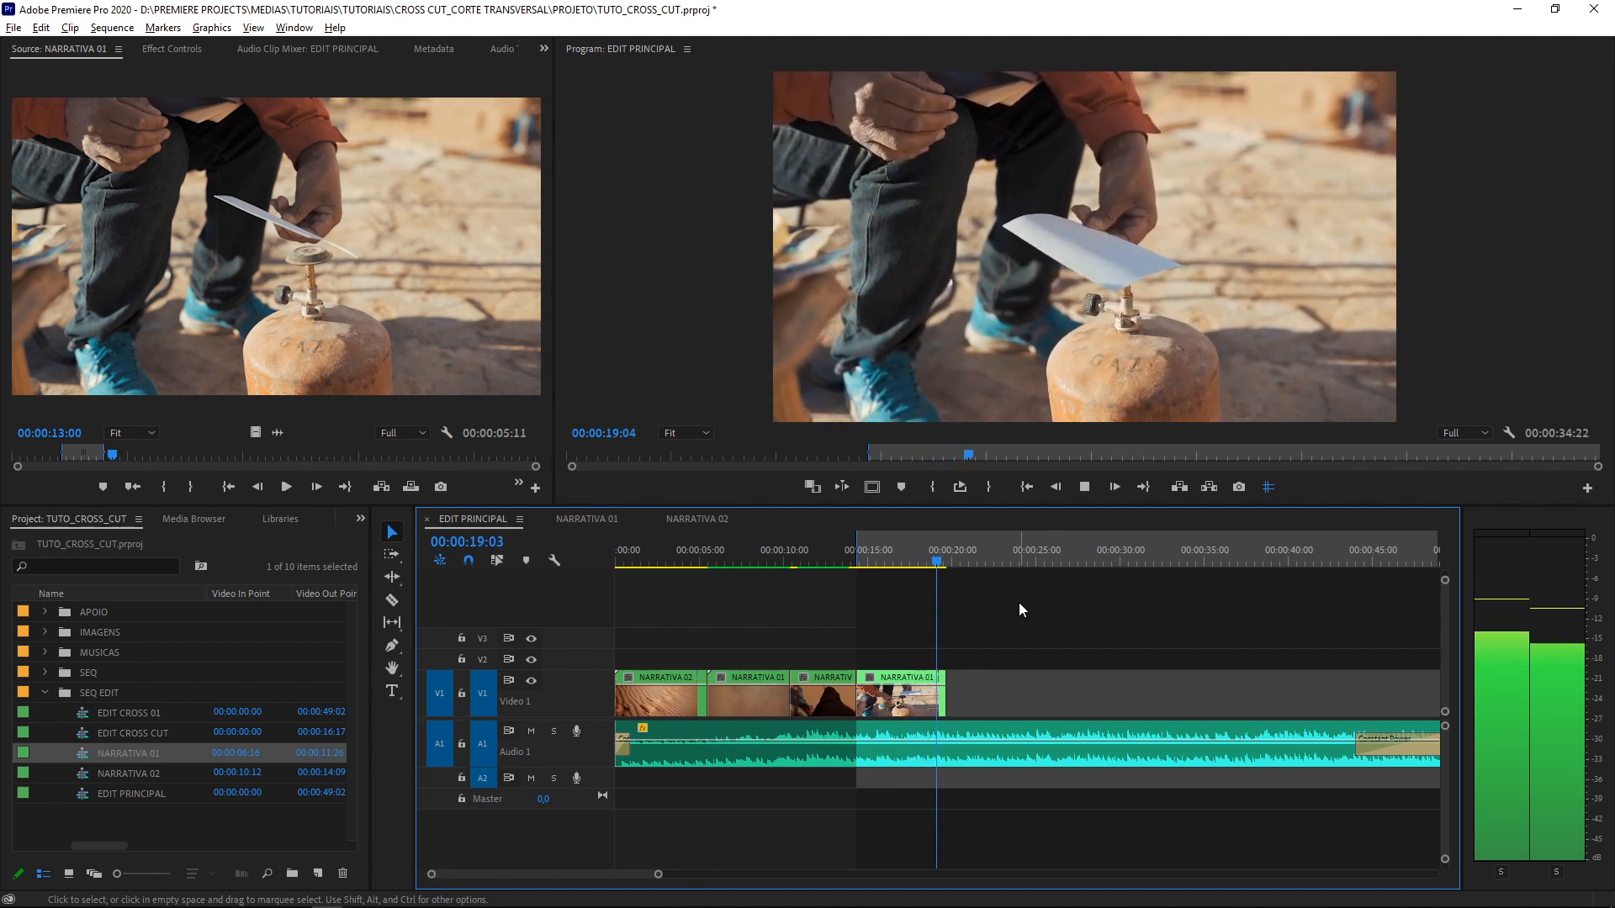
{"action": "key", "text": "space"}
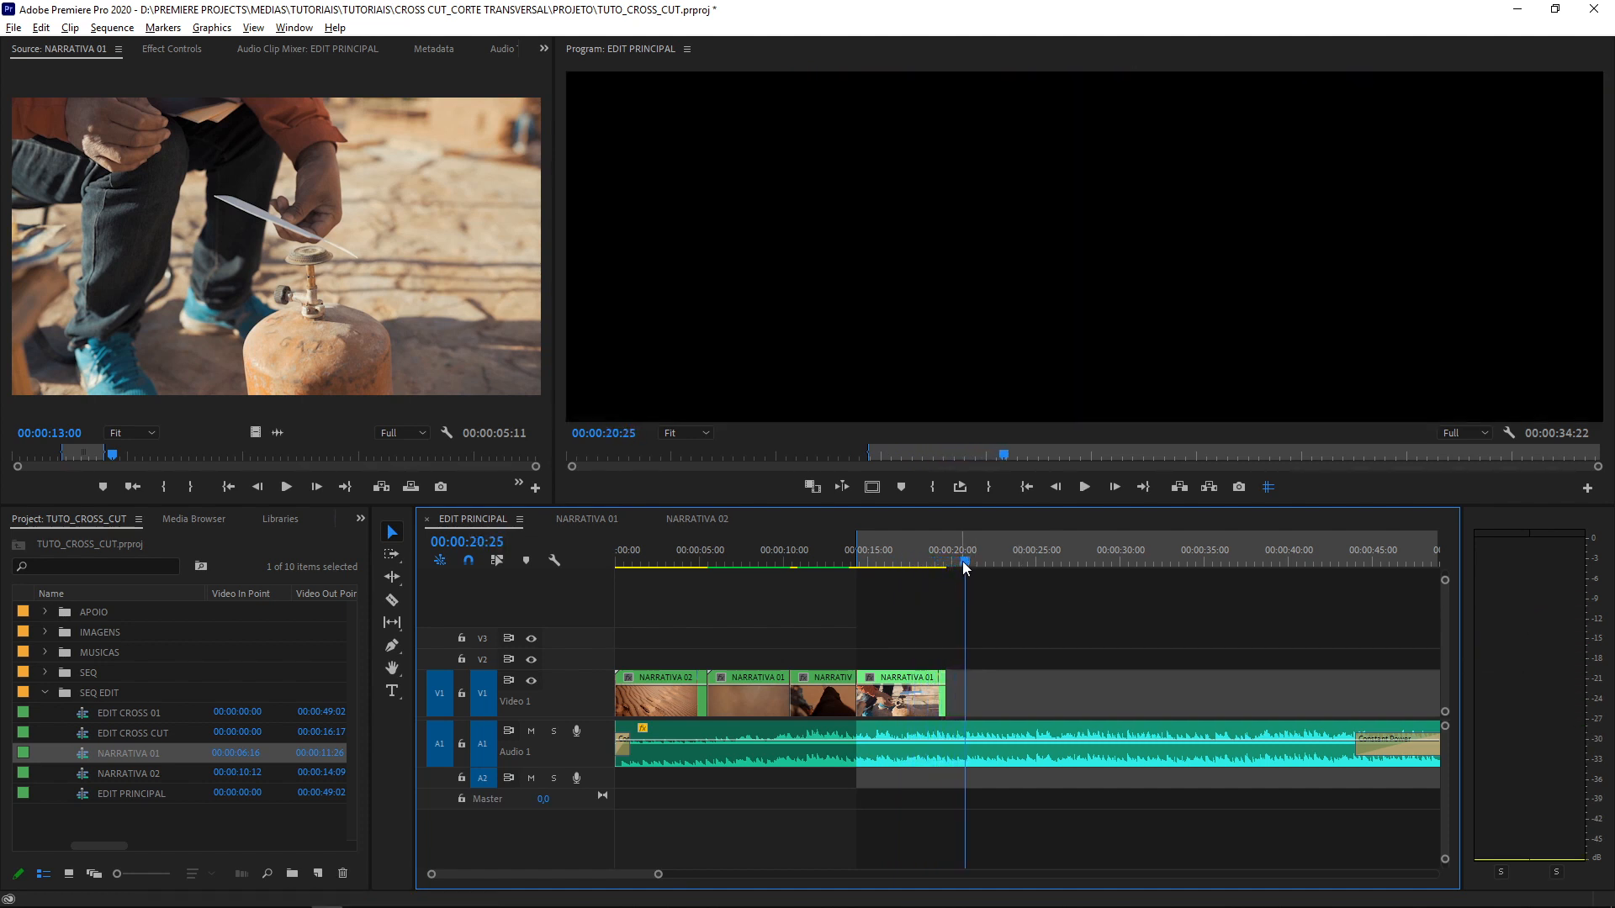
Mark an in point in EDIT PRINCIPAL at 00:00:19:22, the end of the last clip, and load NARRATIVA 02 as the source again
{"action": "key", "text": "Up"}
{"action": "key", "text": "i"}
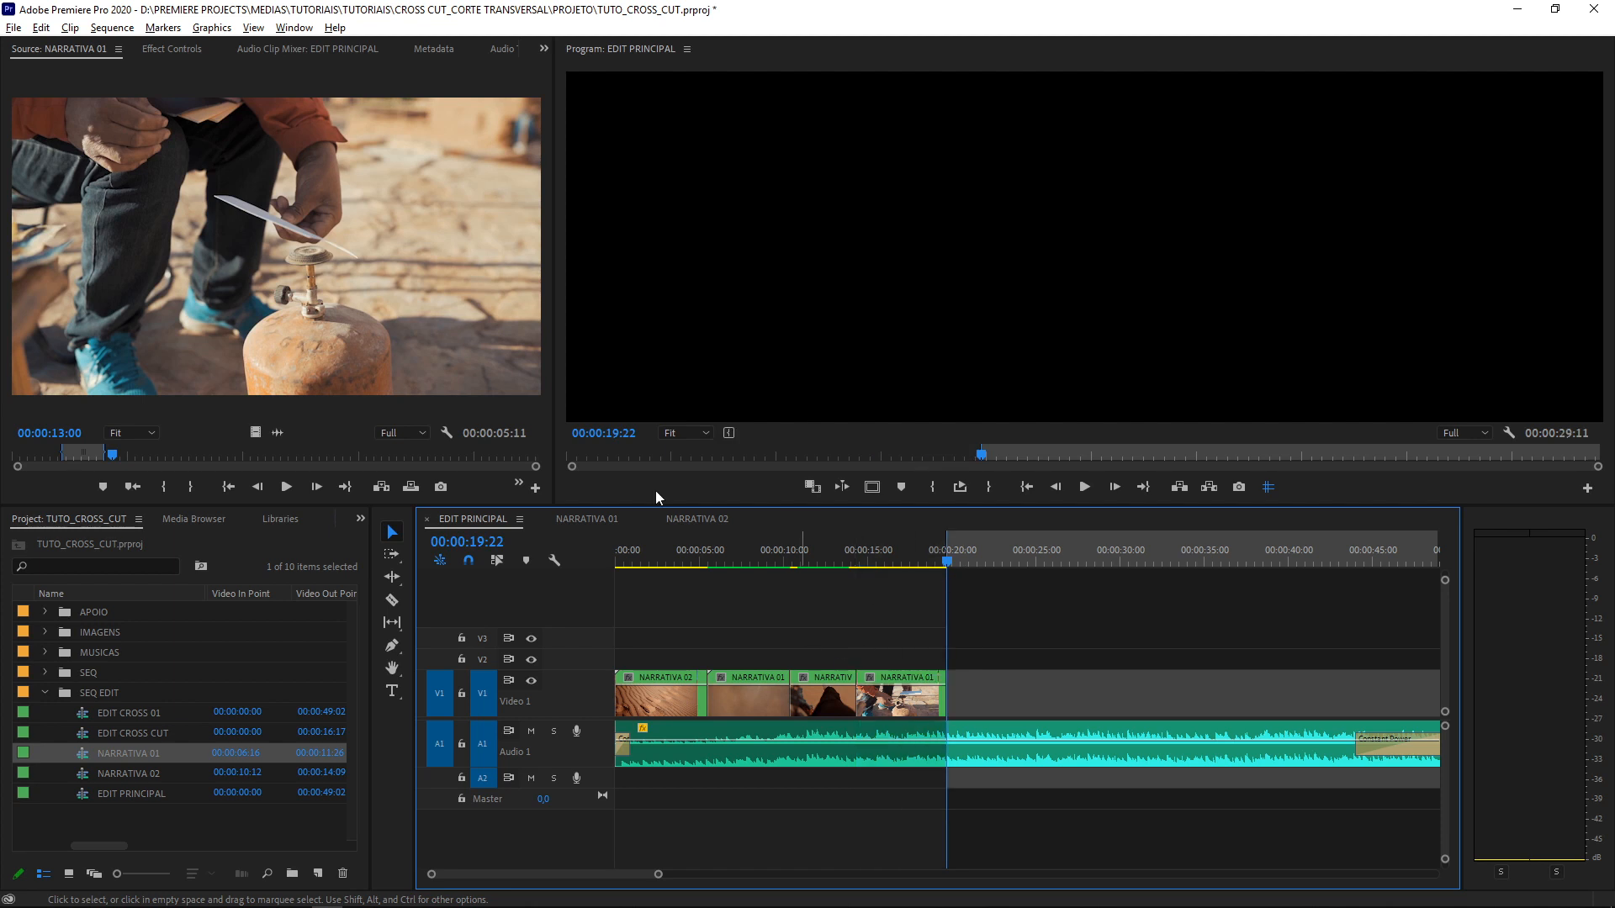
{"action": "left_click", "coordinate": [607, 519]}
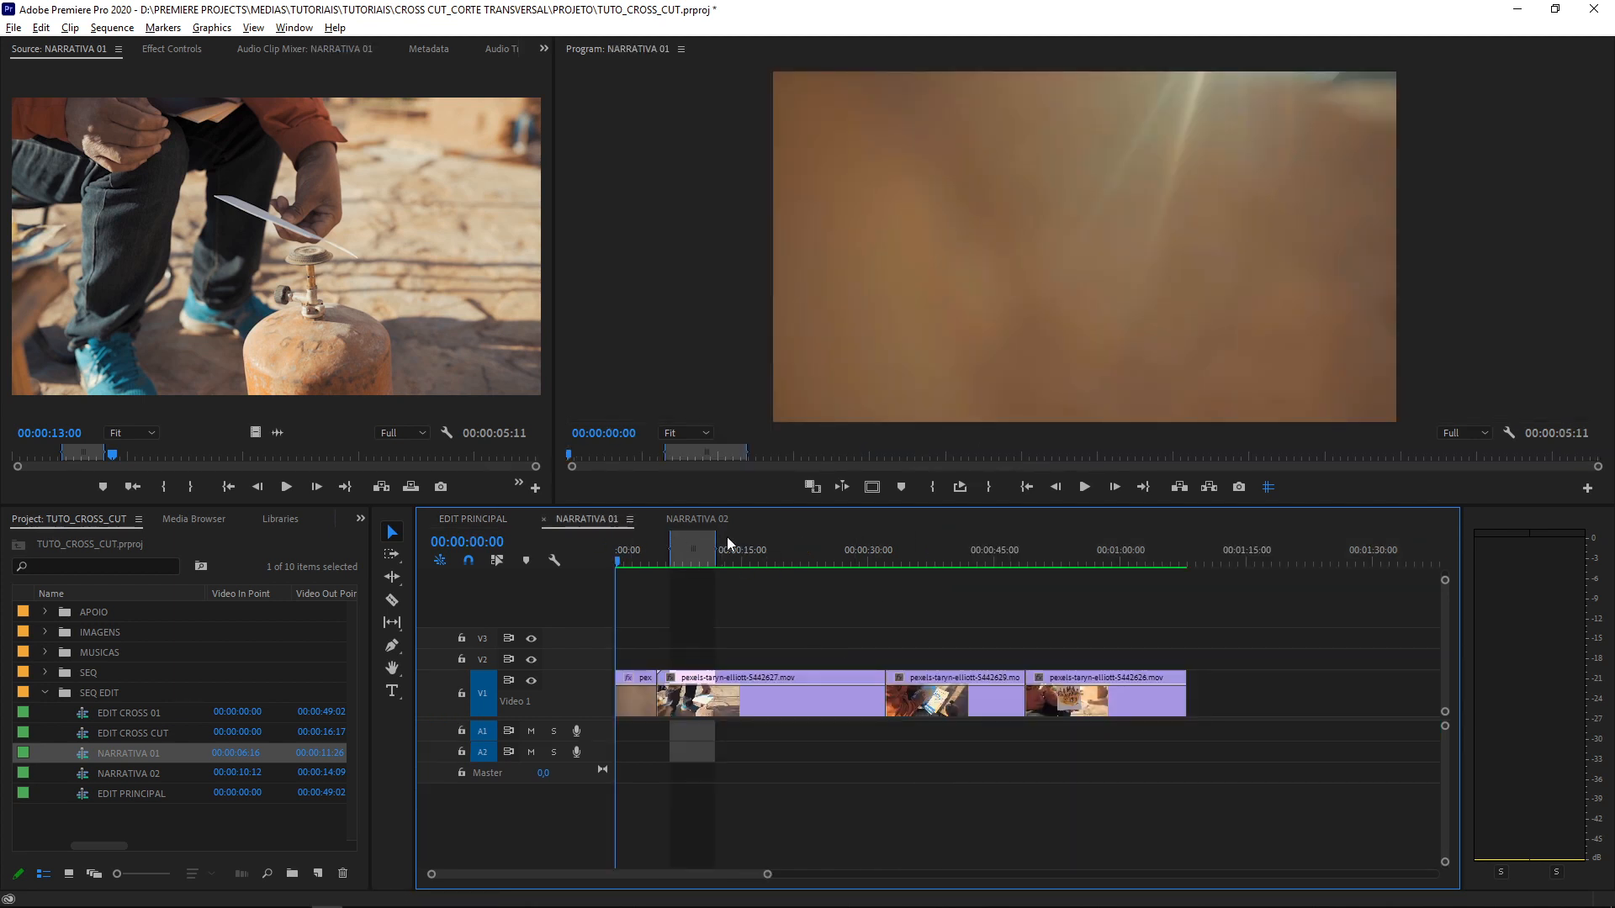
{"action": "left_click", "coordinate": [712, 518]}
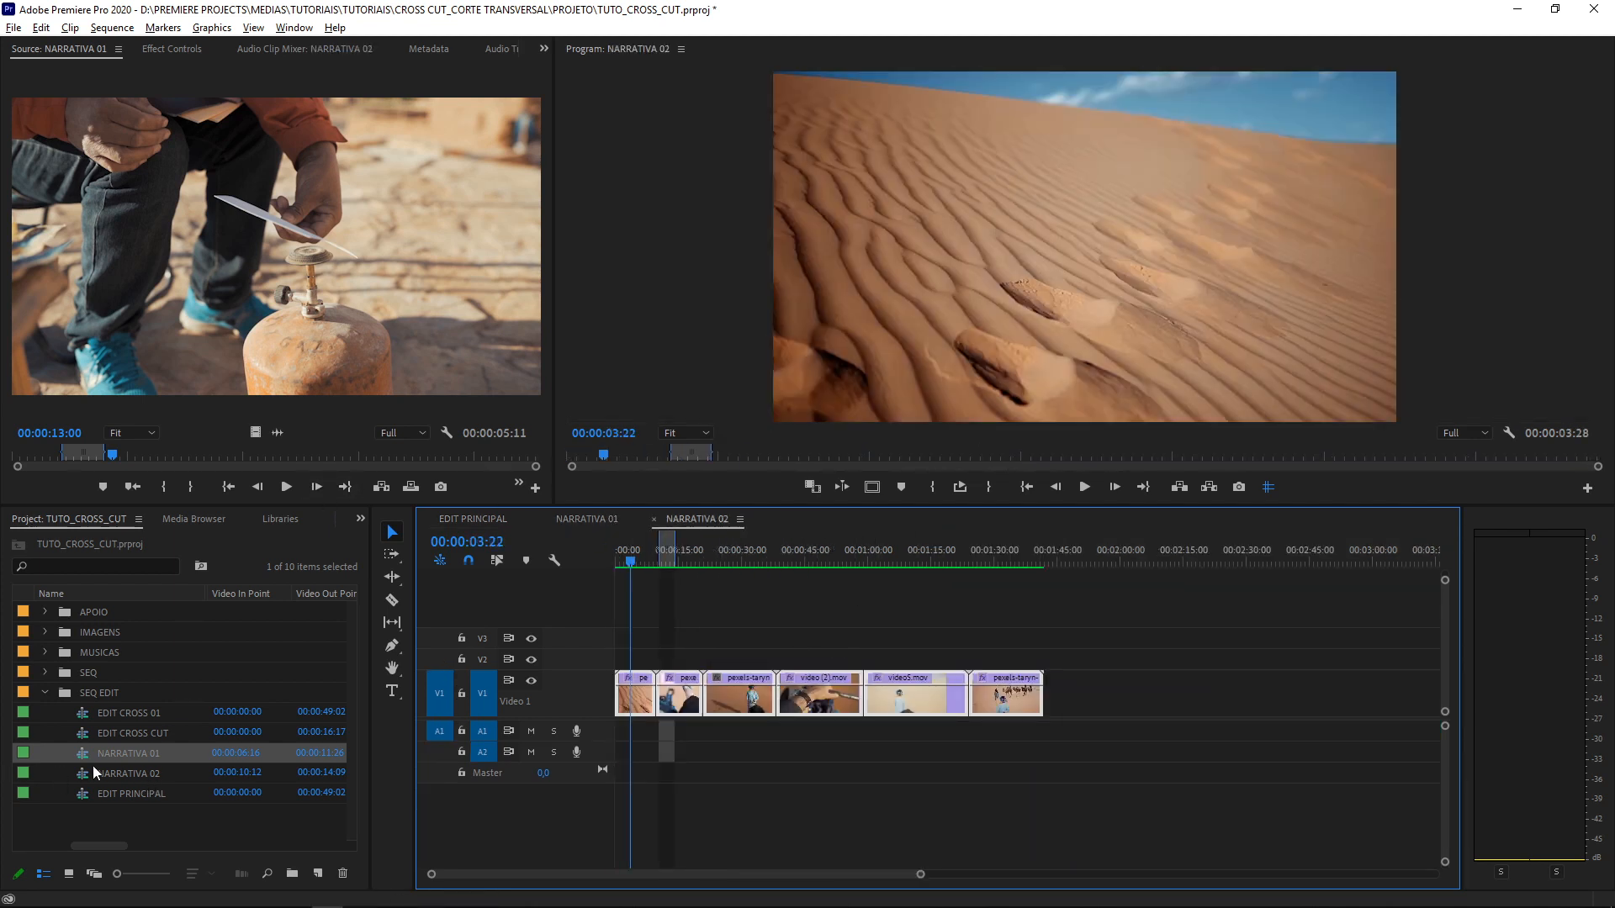
{"action": "double_click", "coordinate": [83, 773]}
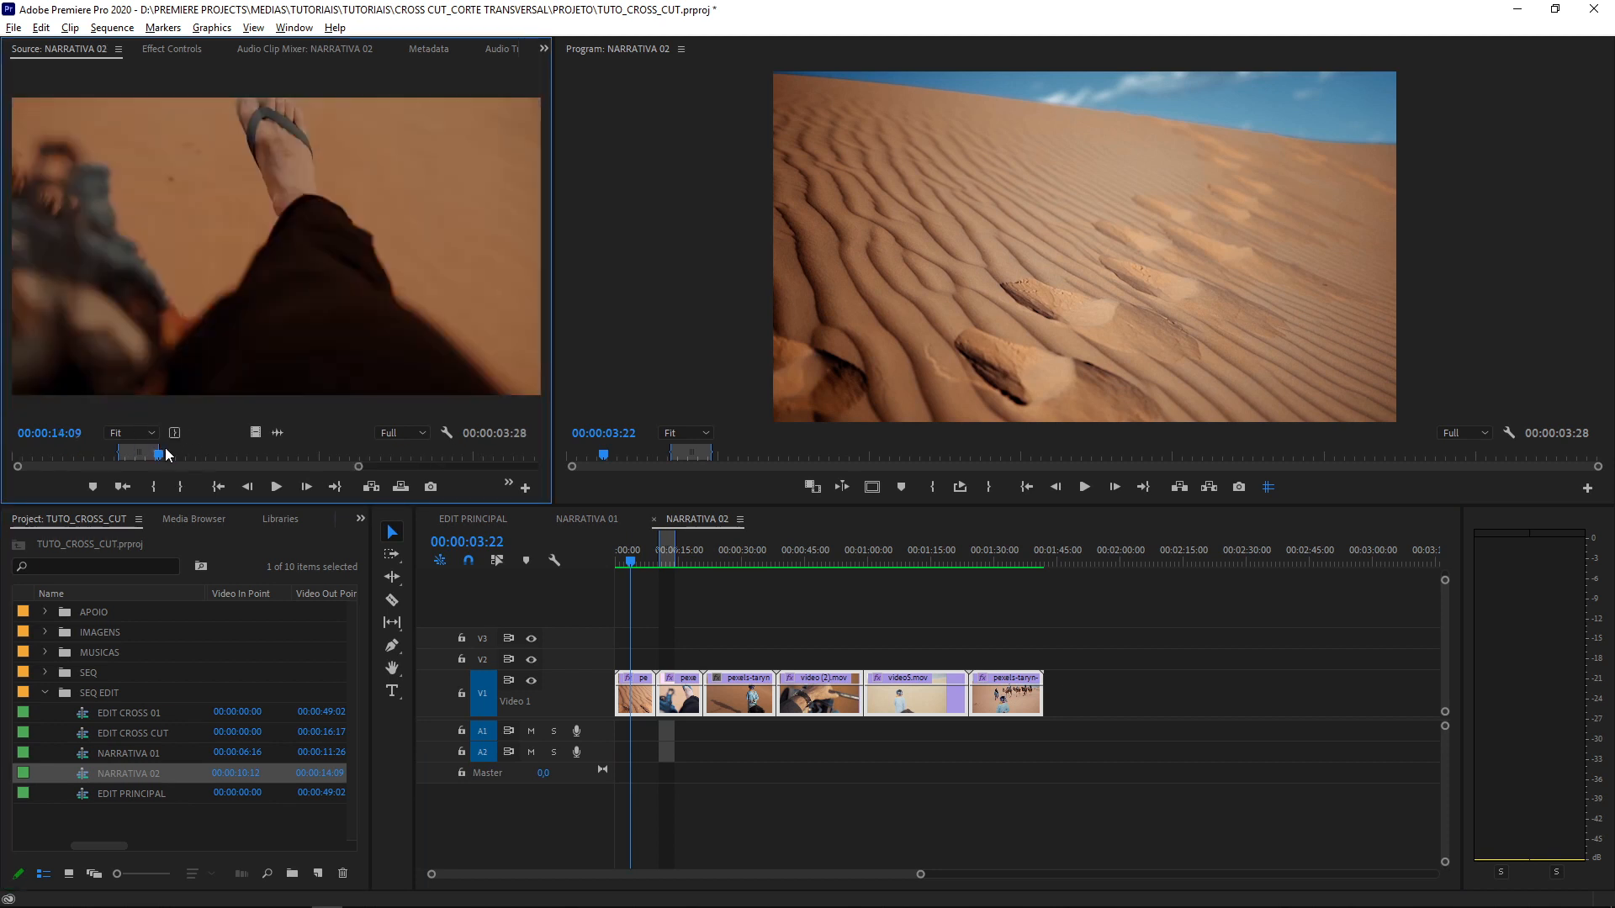
Mark the NARRATIVA 02 source from 00:00:21:27 to 00:00:28:23, covering the figure walking across the dunes
{"action": "left_click_drag", "start_coordinate": [164, 454], "coordinate": [294, 458]}
{"action": "key", "text": "i"}
{"action": "key", "text": "space"}
{"action": "key", "text": "o"}
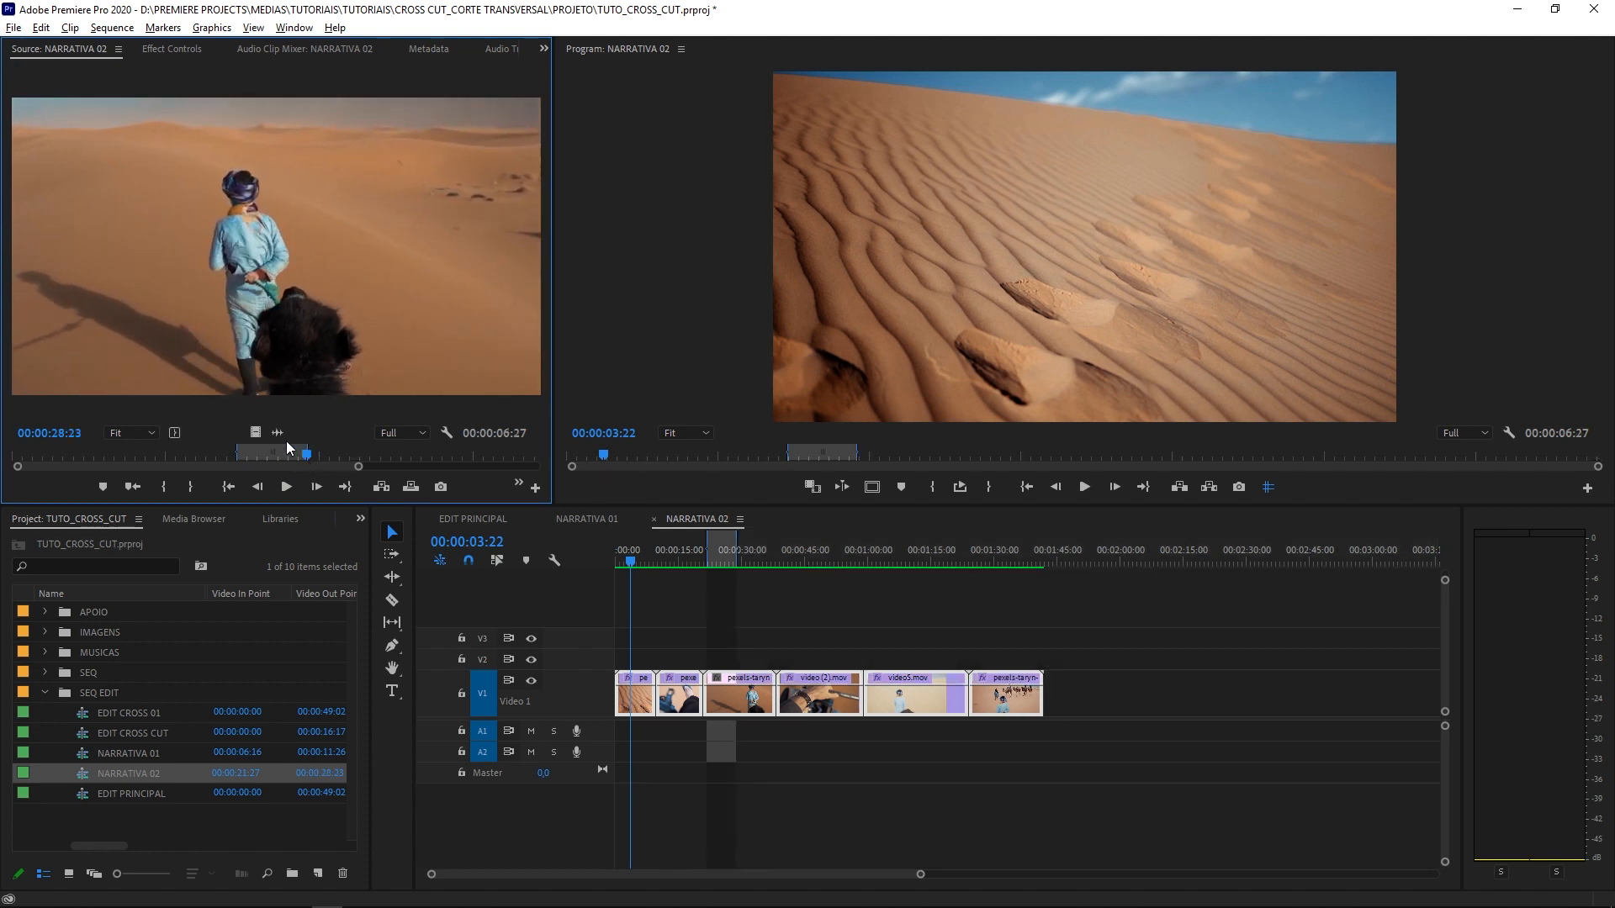
Place the marked NARRATIVA 02 video on Video 1 at 00:00:19:22 in EDIT PRINCIPAL and play back the alternating clips
{"action": "left_click", "coordinate": [476, 521]}
{"action": "left_click_drag", "start_coordinate": [253, 429], "coordinate": [959, 696]}
{"action": "left_click", "coordinate": [893, 551]}
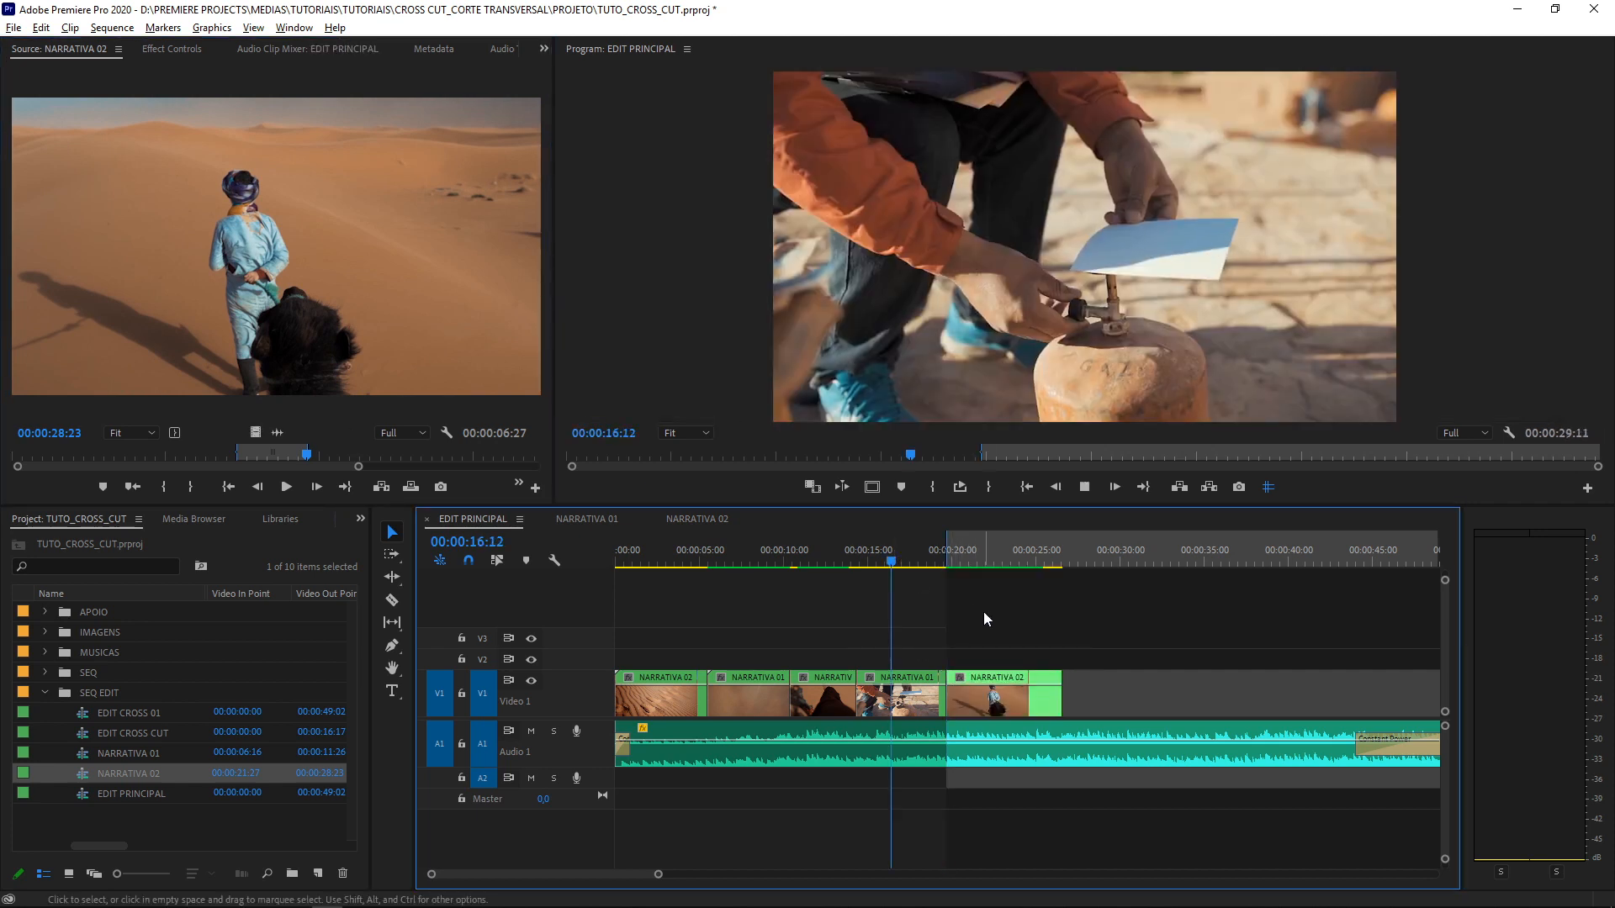
{"action": "key", "text": "space"}
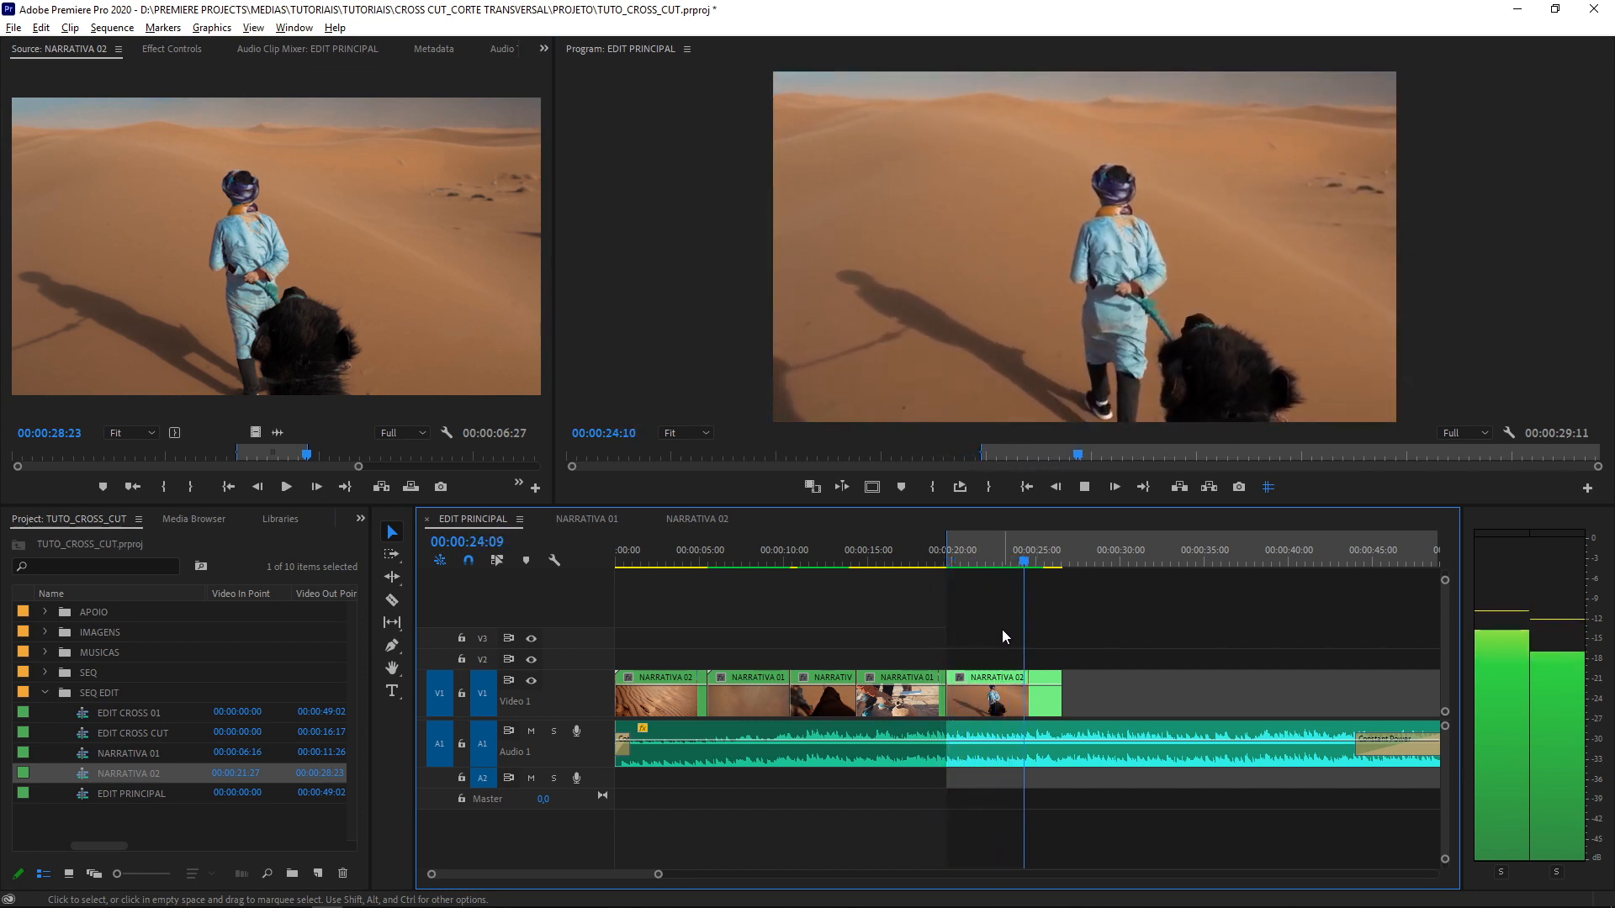
{"action": "key", "text": "space"}
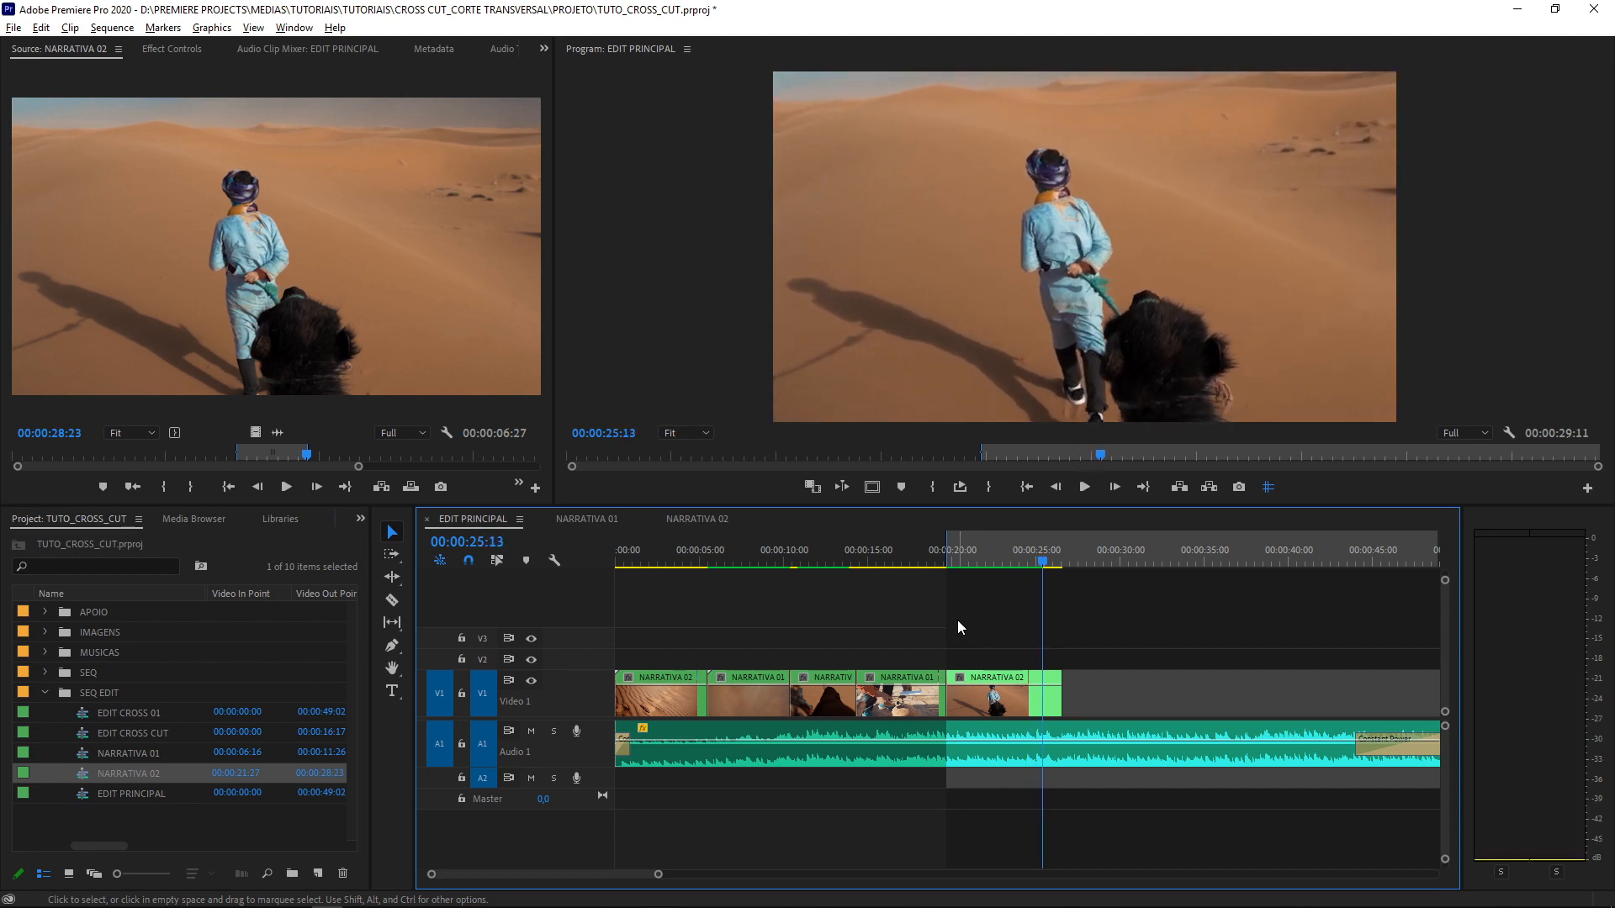
{"action": "key", "text": "minus"}
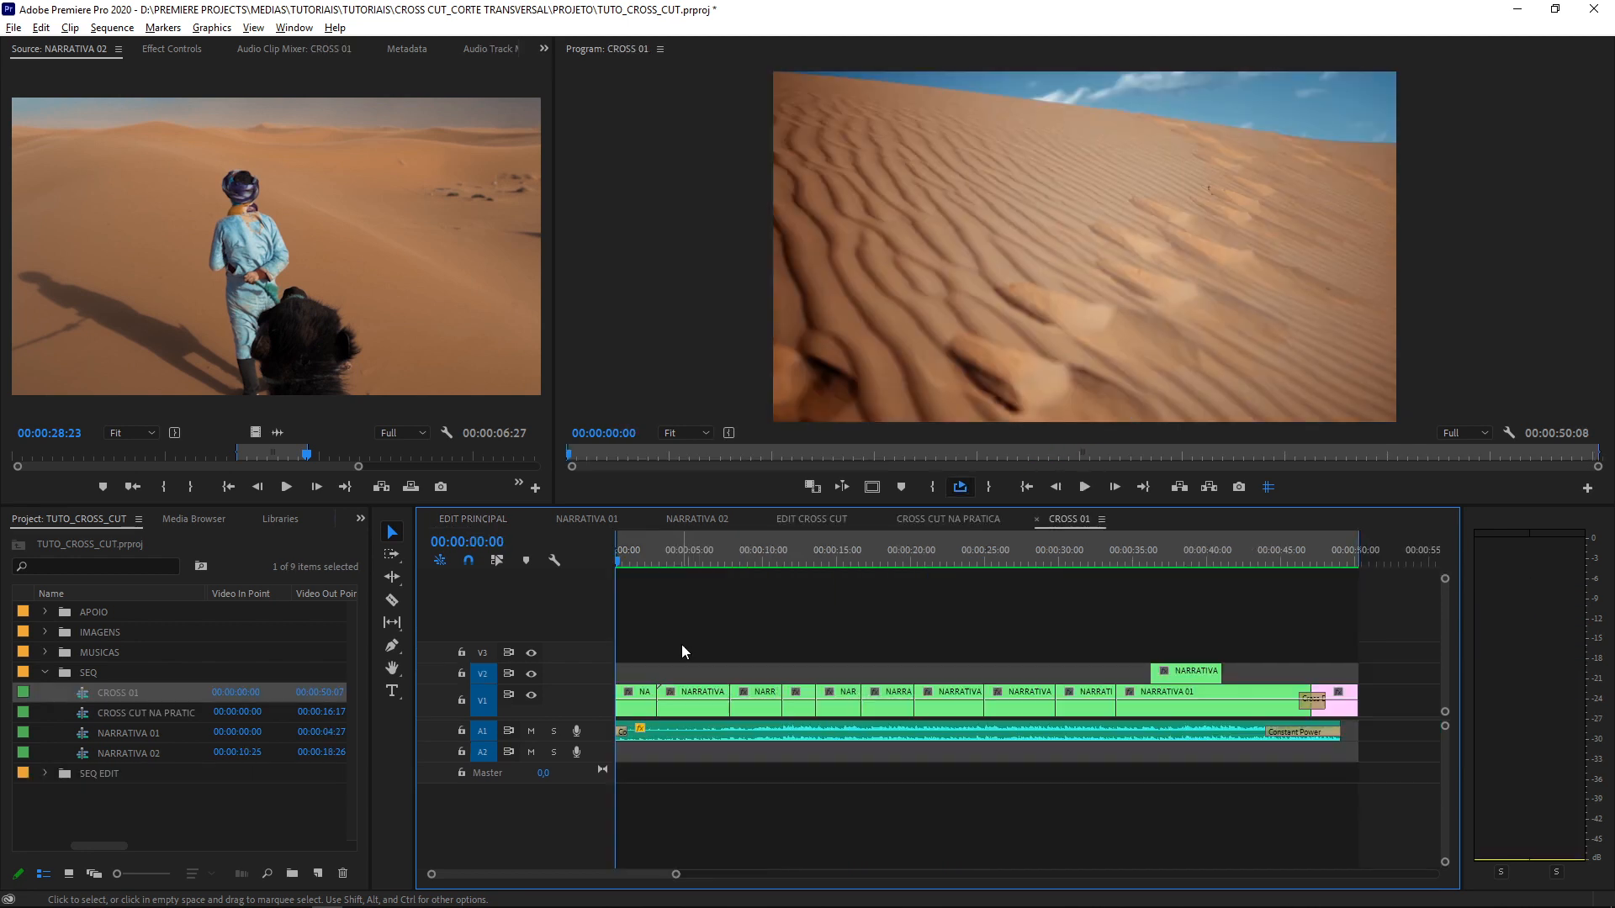